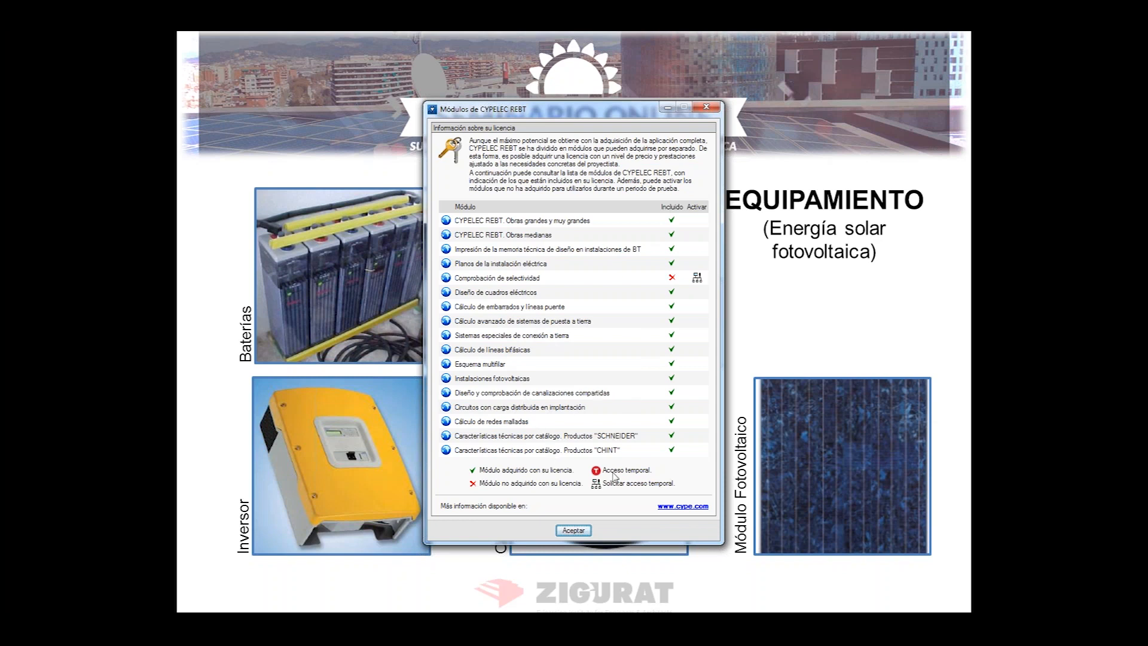
Dismiss the licence module list and widen the drawing area to inspect the single-line diagram
{"action": "left_click", "coordinate": [573, 529]}
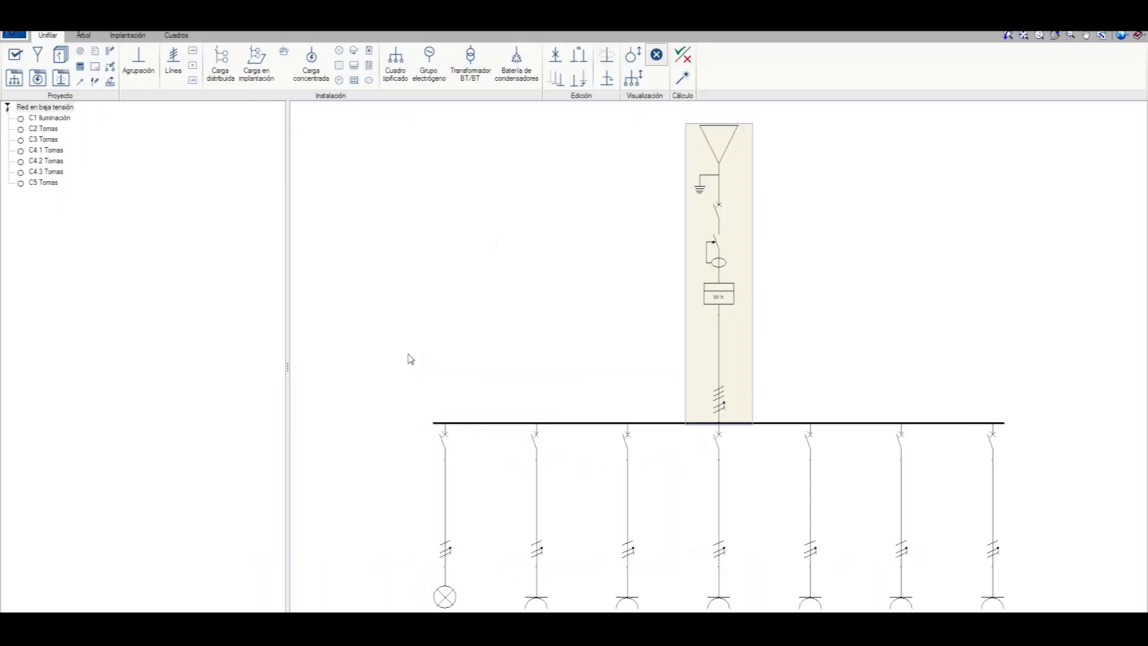
{"action": "scroll", "coordinate": [410, 359], "scroll_direction": "down", "scroll_amount": 2}
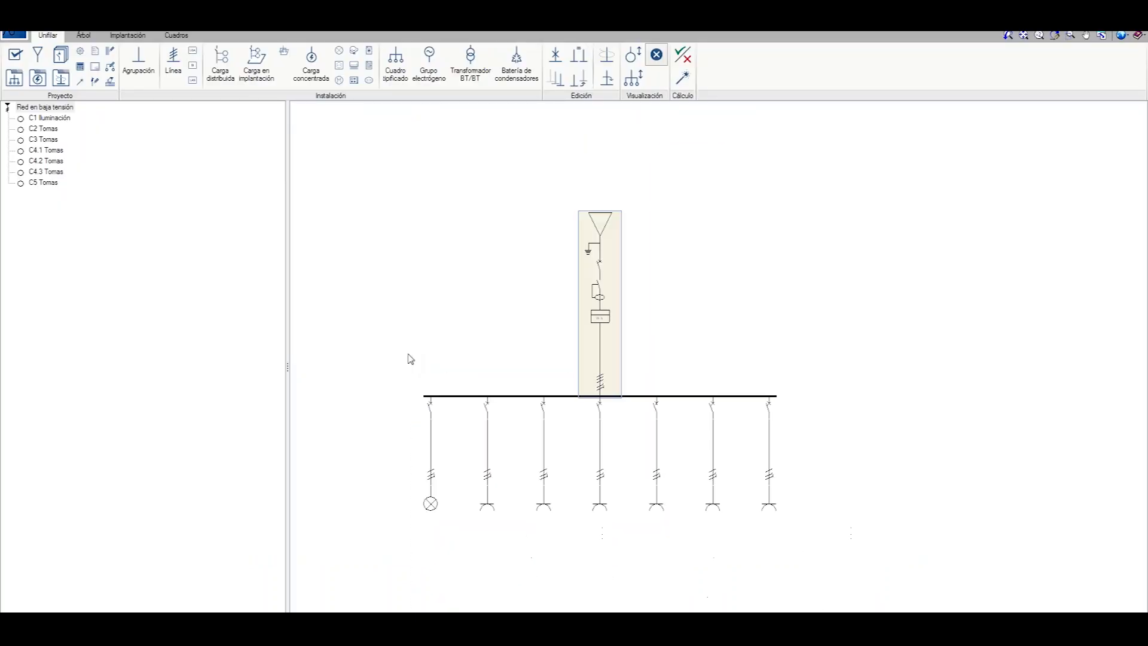
{"action": "left_click_drag", "start_coordinate": [288, 302], "coordinate": [199, 283]}
{"action": "scroll", "coordinate": [301, 295], "scroll_direction": "down", "scroll_amount": 5}
{"action": "scroll", "coordinate": [482, 323], "scroll_direction": "up", "scroll_amount": 5}
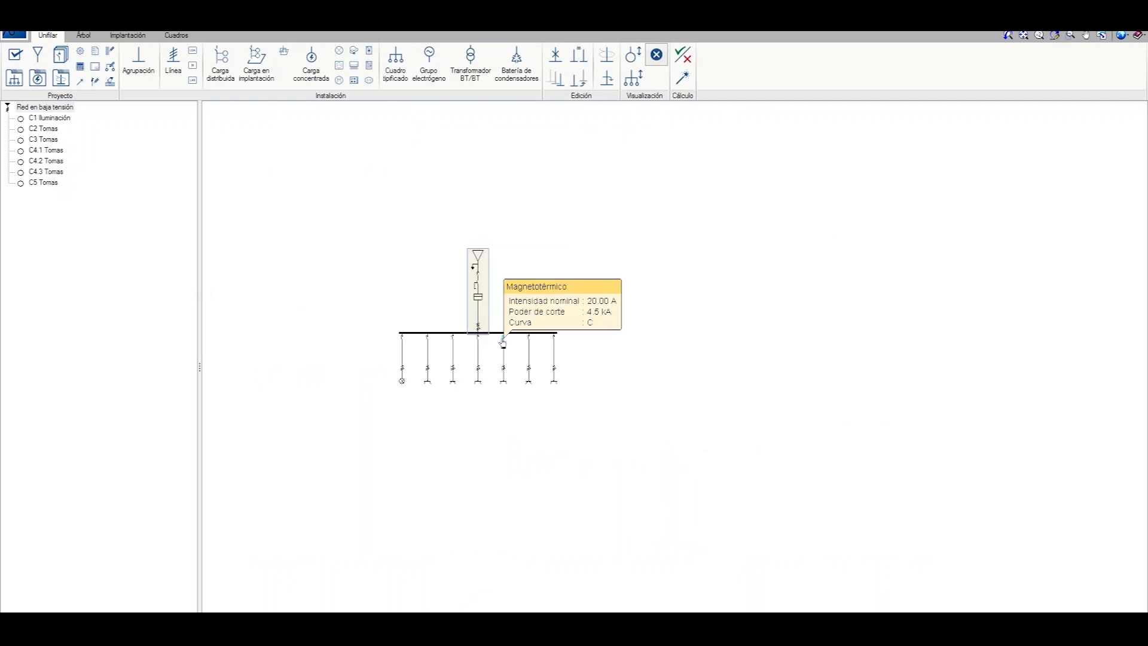
{"action": "scroll", "coordinate": [605, 335], "scroll_direction": "down", "scroll_amount": 2}
{"action": "scroll", "coordinate": [546, 320], "scroll_direction": "up", "scroll_amount": 3}
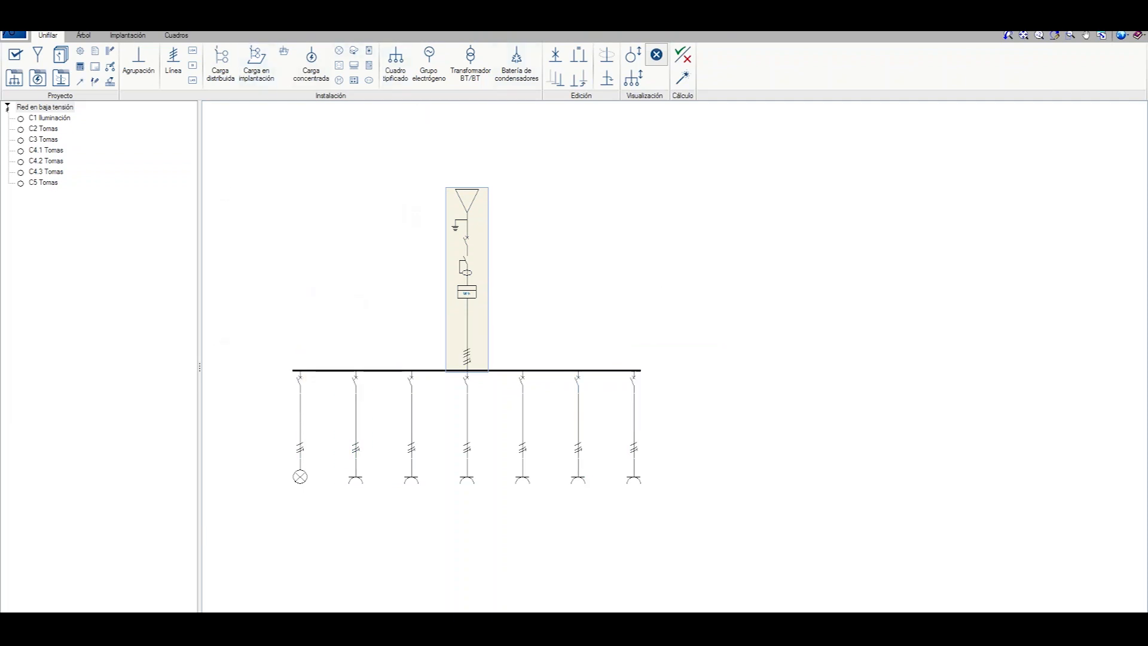
Review the supply options for generator, transformer centre, low-voltage network and photovoltaic installation, then leave the supply settings without applying changes
{"action": "left_click", "coordinate": [173, 62]}
{"action": "left_click", "coordinate": [40, 61]}
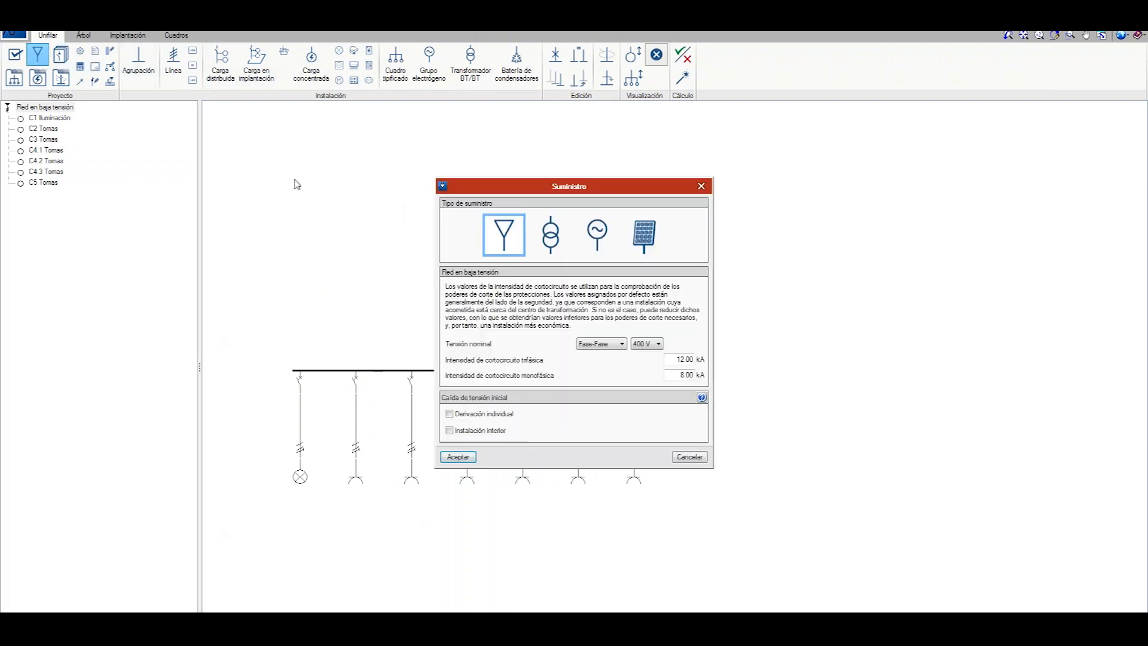
{"action": "left_click_drag", "start_coordinate": [525, 190], "coordinate": [285, 112]}
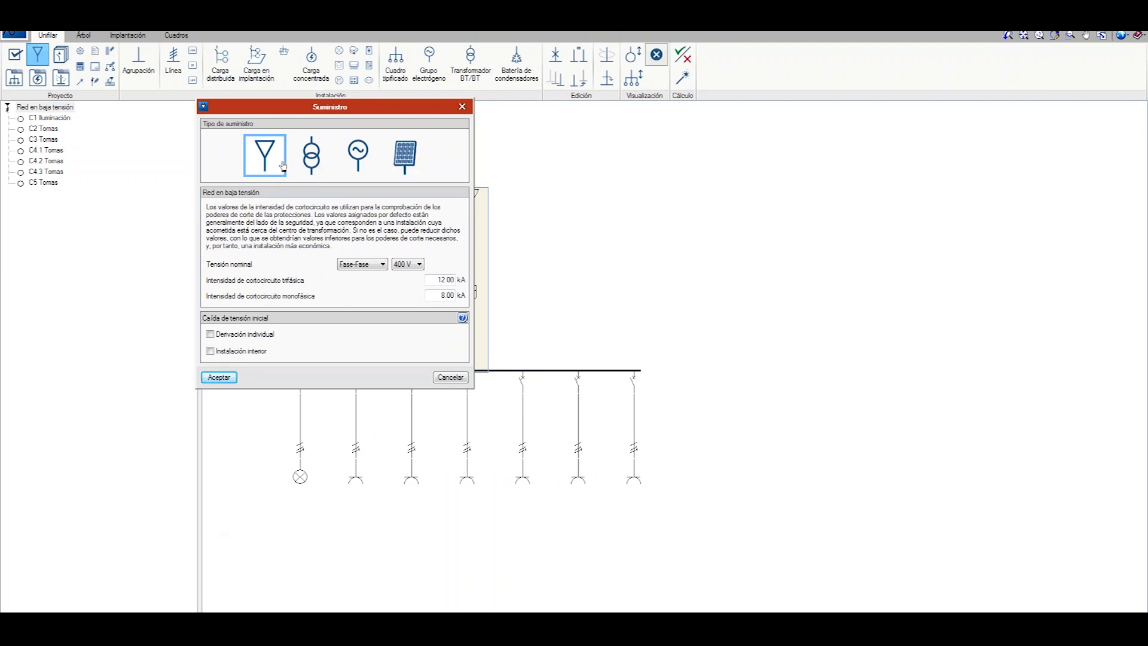
{"action": "left_click", "coordinate": [354, 158]}
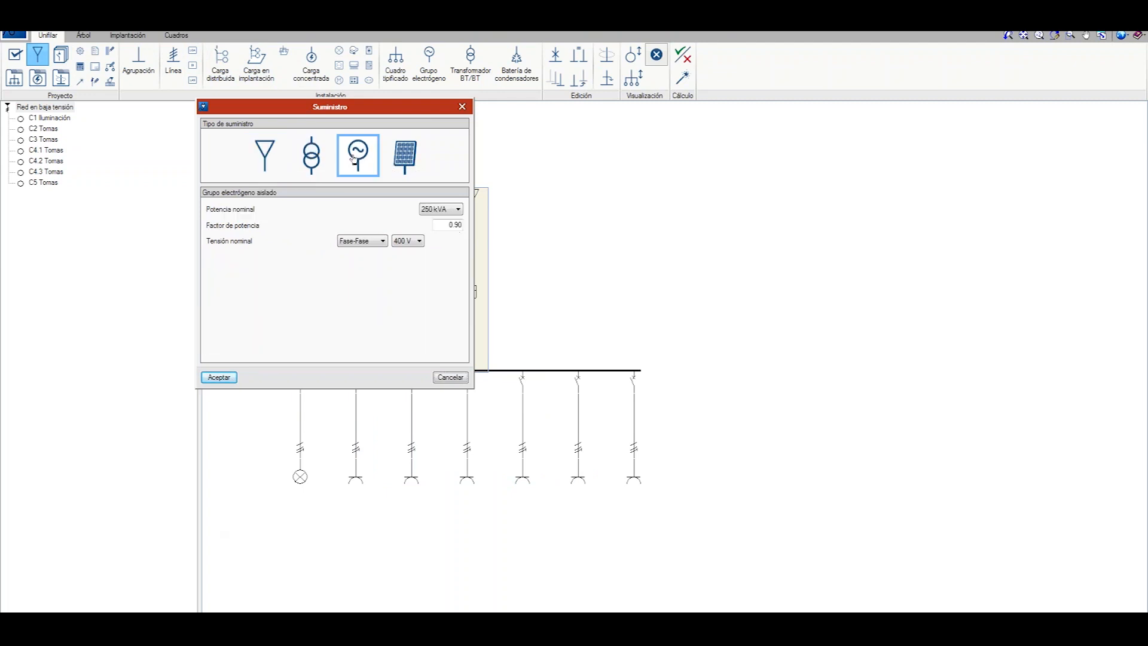
{"action": "left_click", "coordinate": [311, 157]}
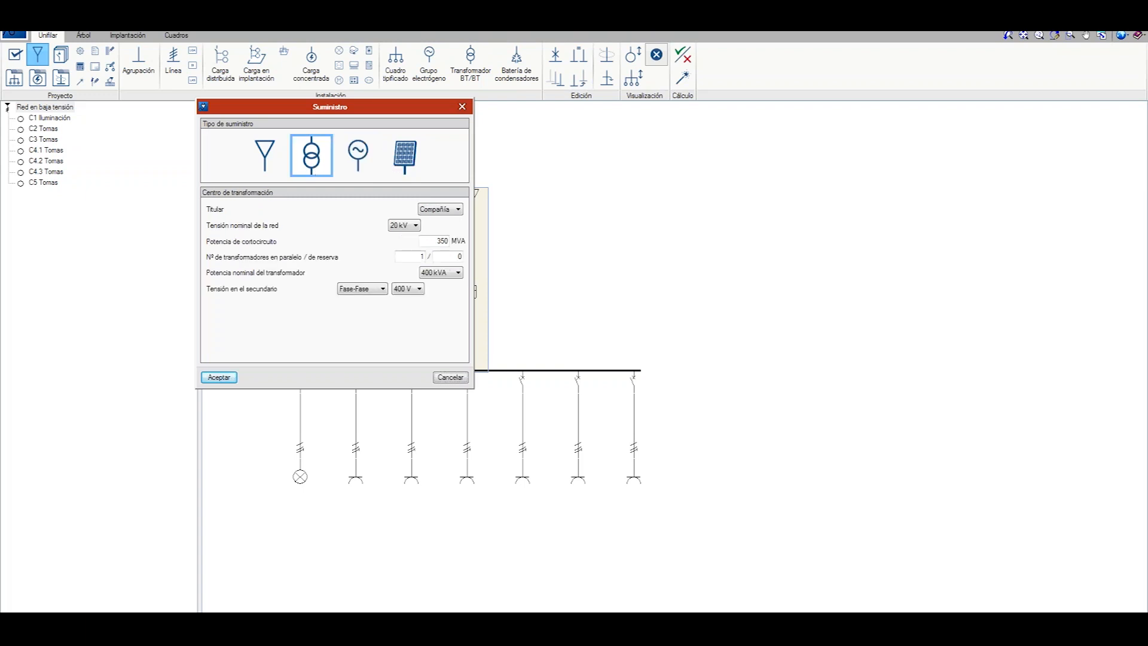
{"action": "left_click", "coordinate": [265, 164]}
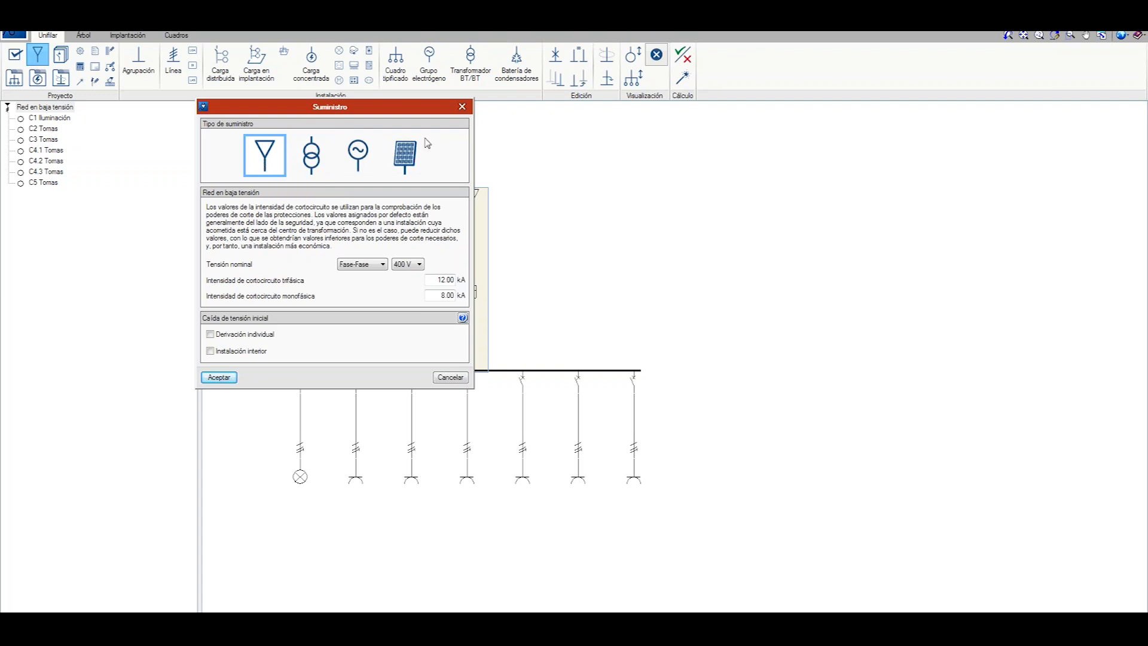
{"action": "left_click", "coordinate": [407, 159]}
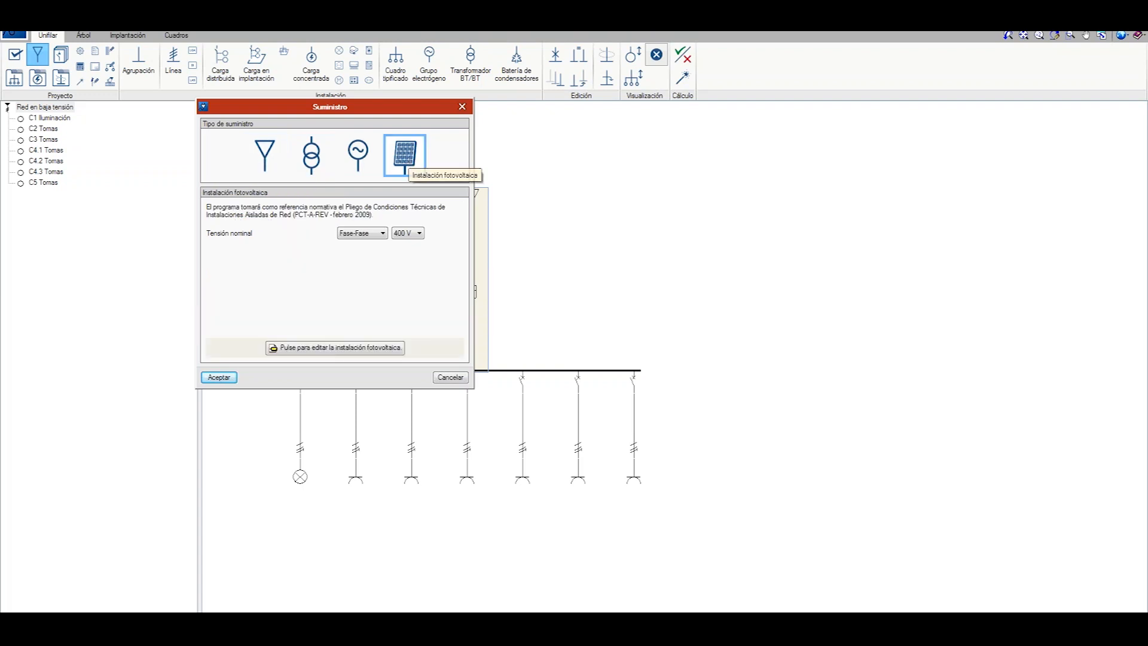
{"action": "left_click", "coordinate": [265, 158]}
{"action": "left_click", "coordinate": [462, 108]}
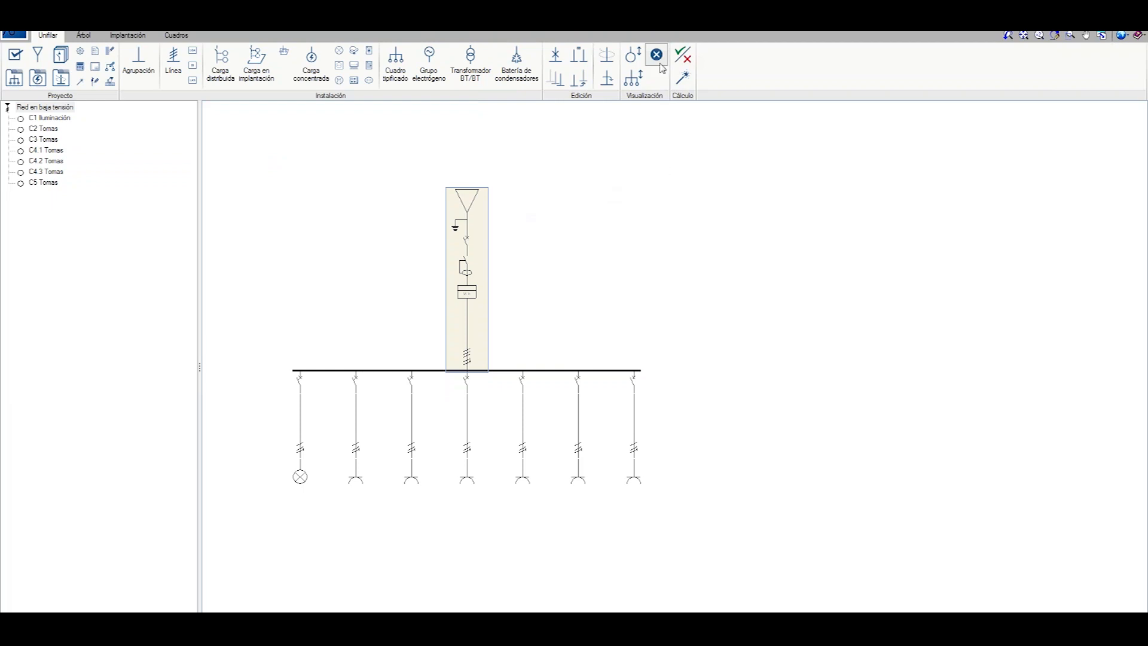
Calculate the installation and inspect the results for the supply and the outgoing circuits
{"action": "left_click", "coordinate": [681, 57]}
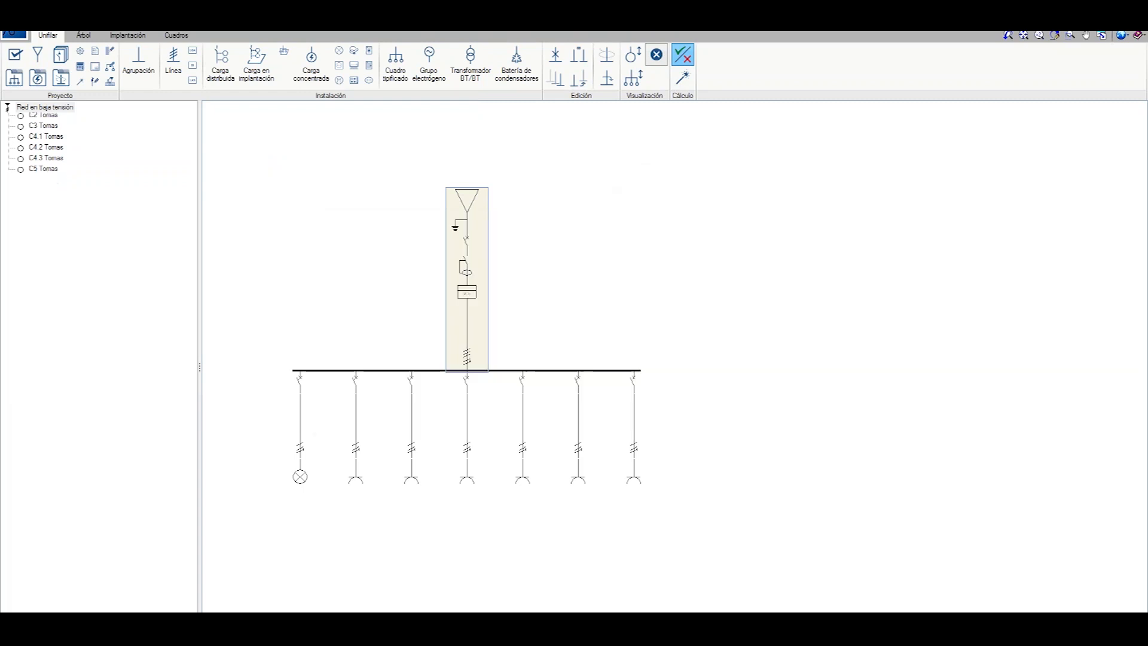
{"action": "mouse_move", "coordinate": [470, 191]}
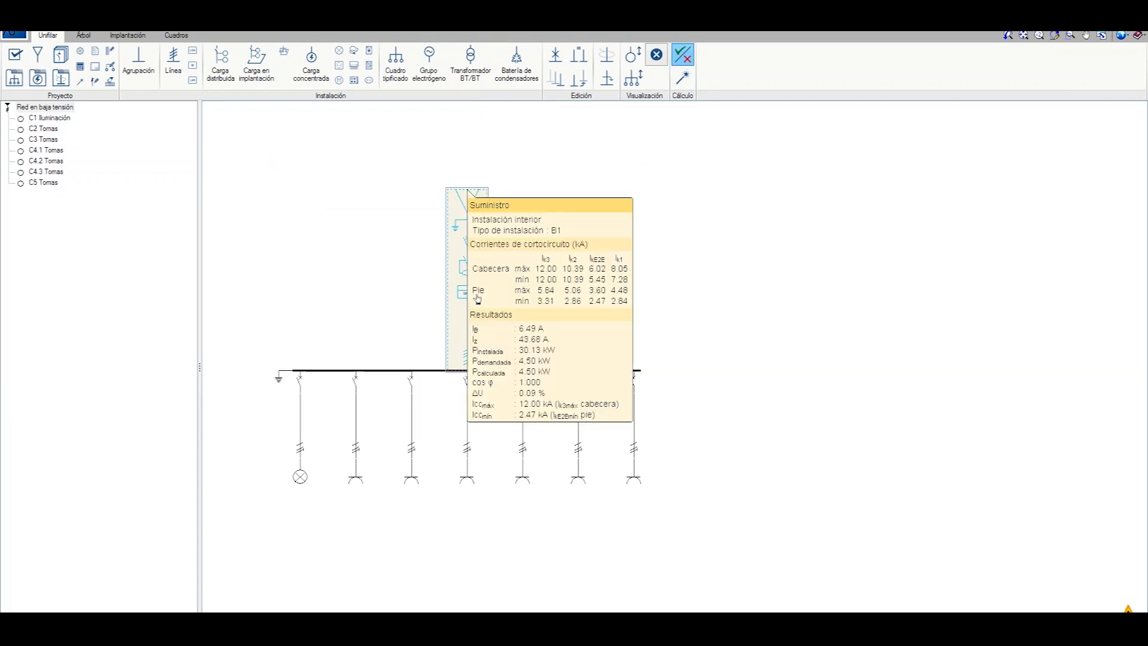
{"action": "mouse_move", "coordinate": [309, 392]}
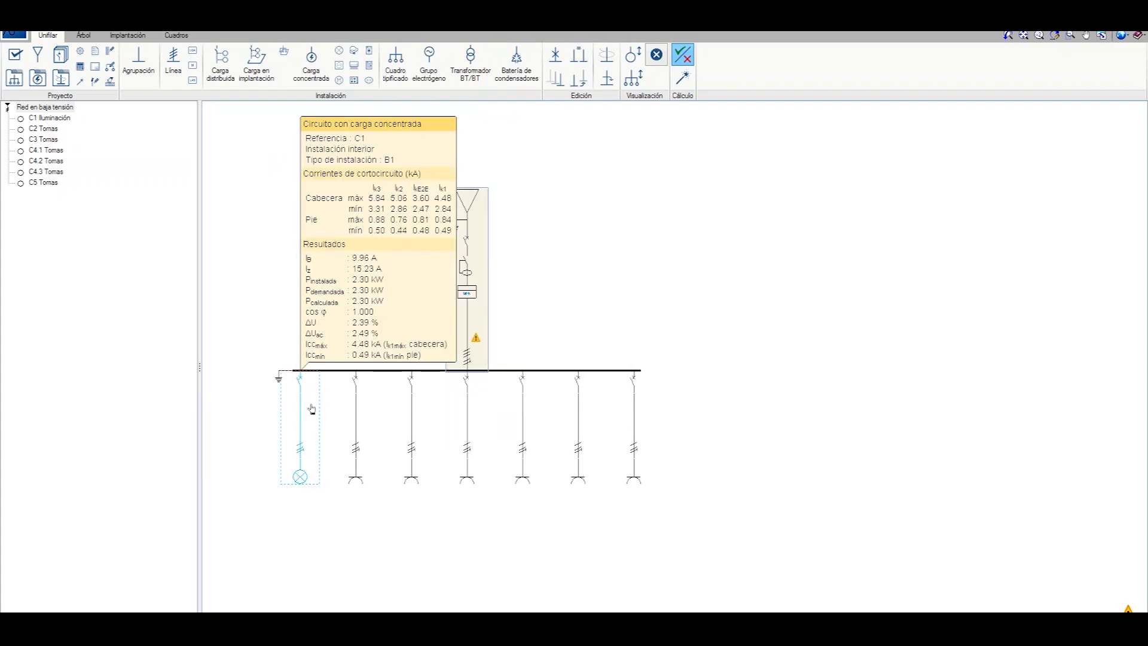
{"action": "mouse_move", "coordinate": [422, 415]}
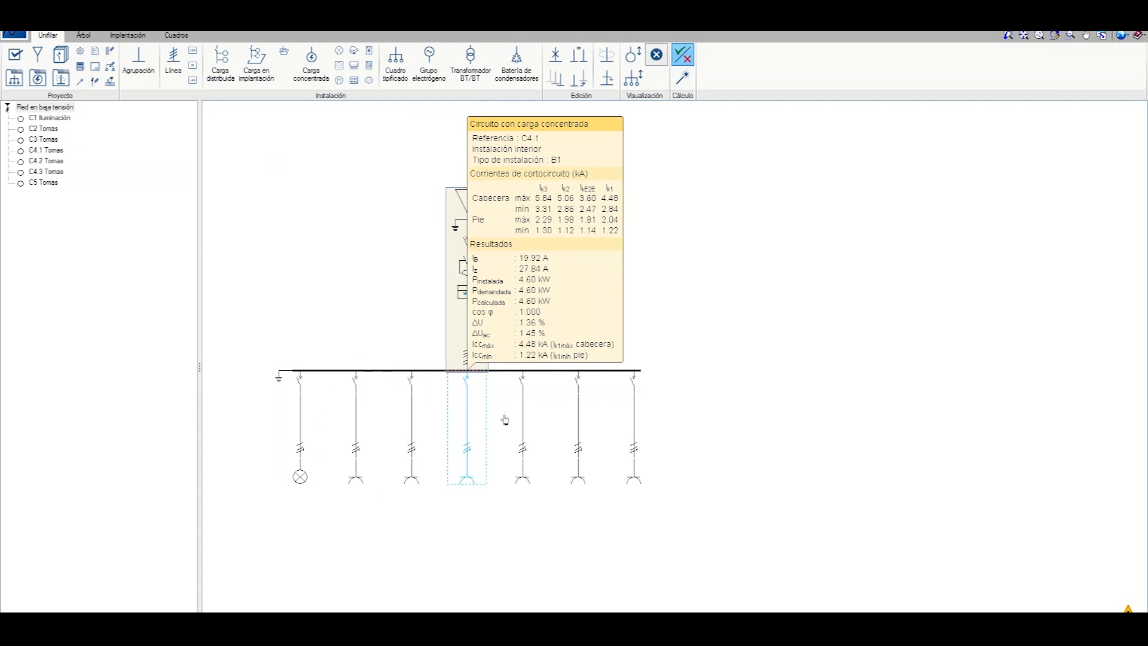
{"action": "mouse_move", "coordinate": [488, 274]}
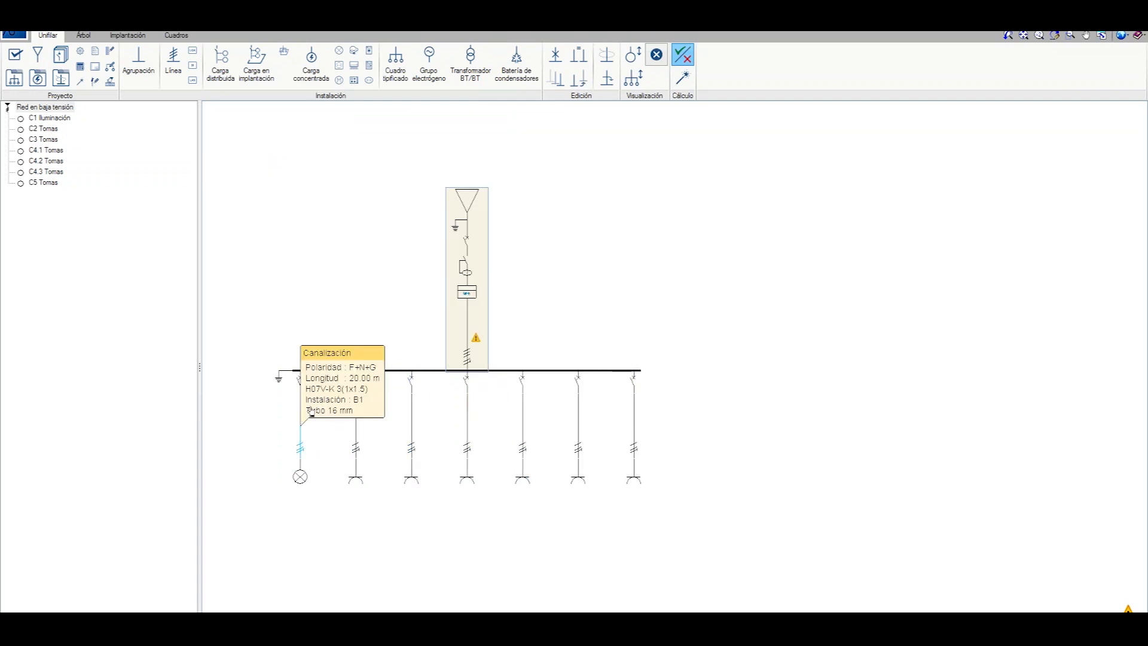
Review the regulation checks of lighting circuit C1, from the protective conductor to protection against indirect contact, and close the report
{"action": "mouse_move", "coordinate": [306, 412]}
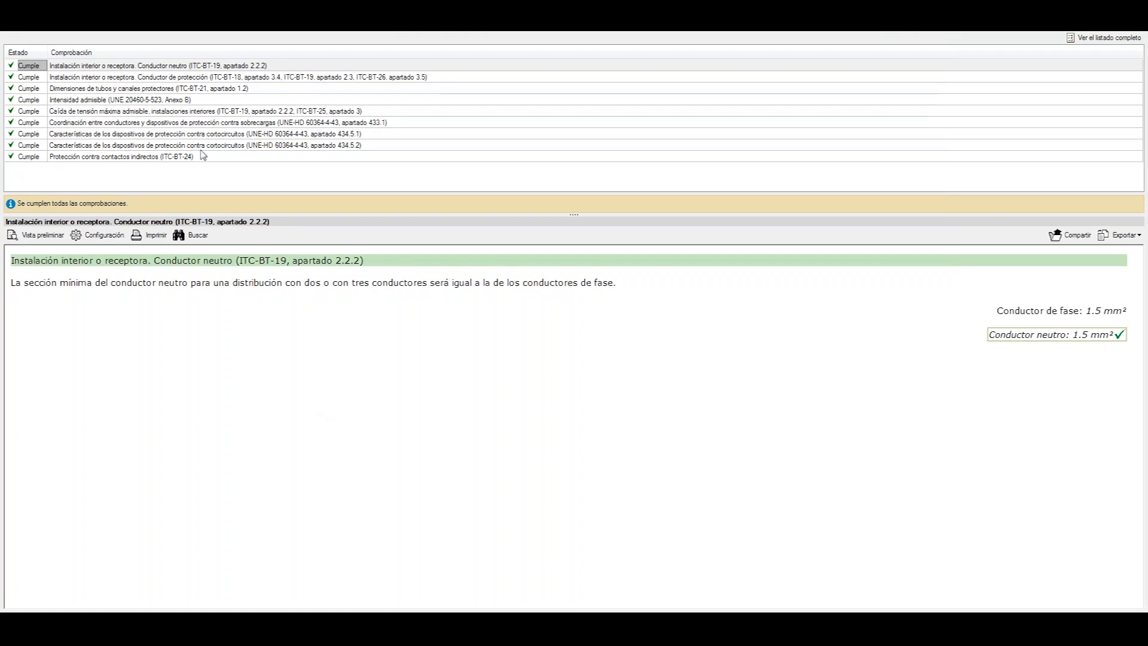
{"action": "left_click", "coordinate": [169, 76]}
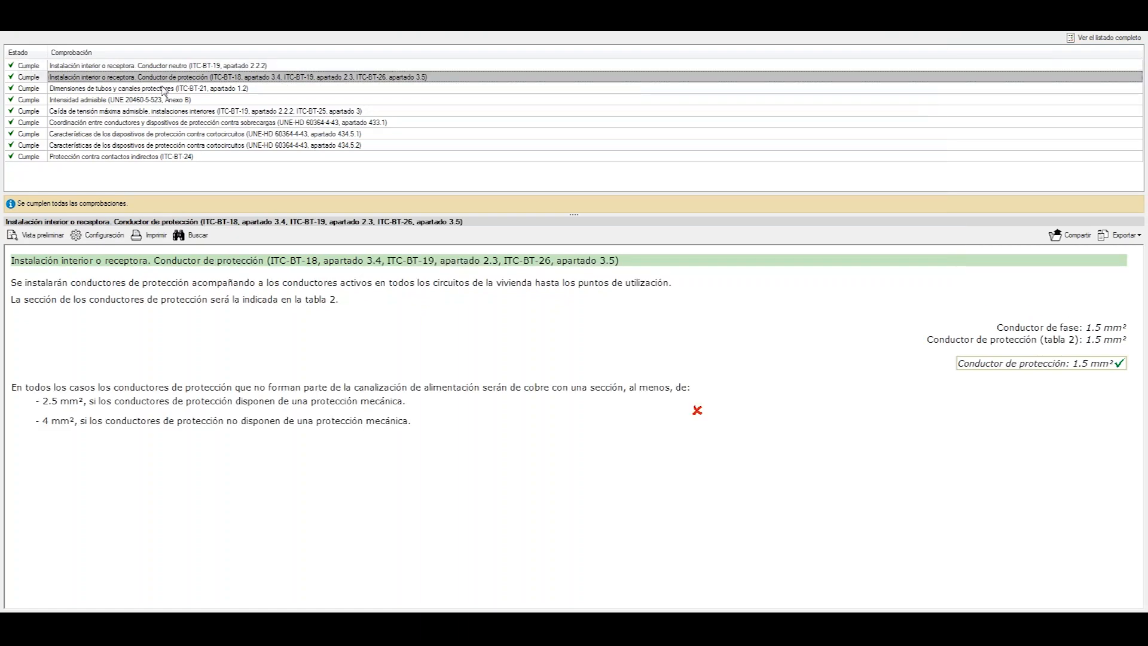
{"action": "left_click", "coordinate": [166, 88]}
{"action": "left_click", "coordinate": [165, 99]}
{"action": "left_click", "coordinate": [163, 110]}
{"action": "left_click", "coordinate": [162, 122]}
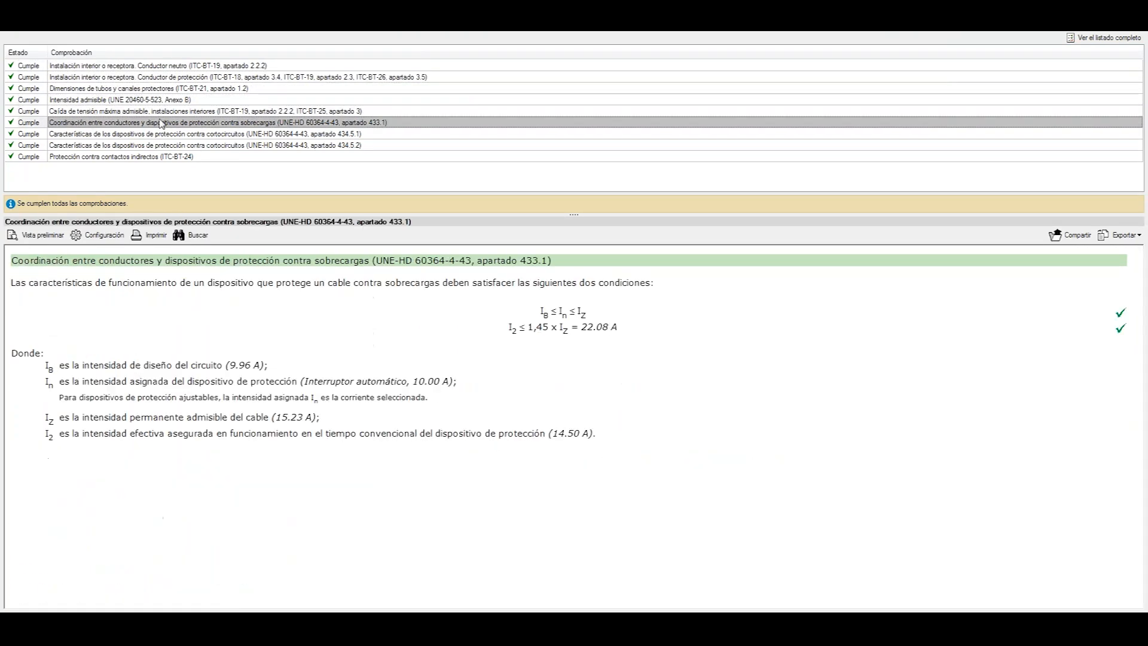
{"action": "left_click", "coordinate": [160, 133]}
{"action": "left_click", "coordinate": [157, 145]}
{"action": "left_click", "coordinate": [159, 156]}
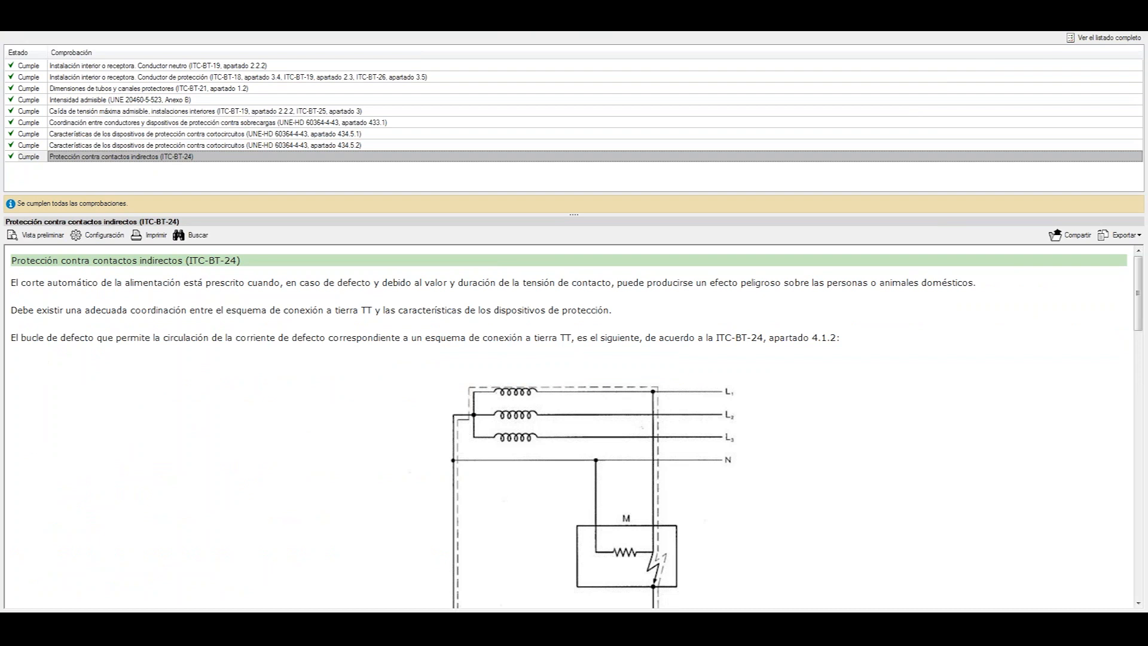
{"action": "left_click", "coordinate": [1135, 19]}
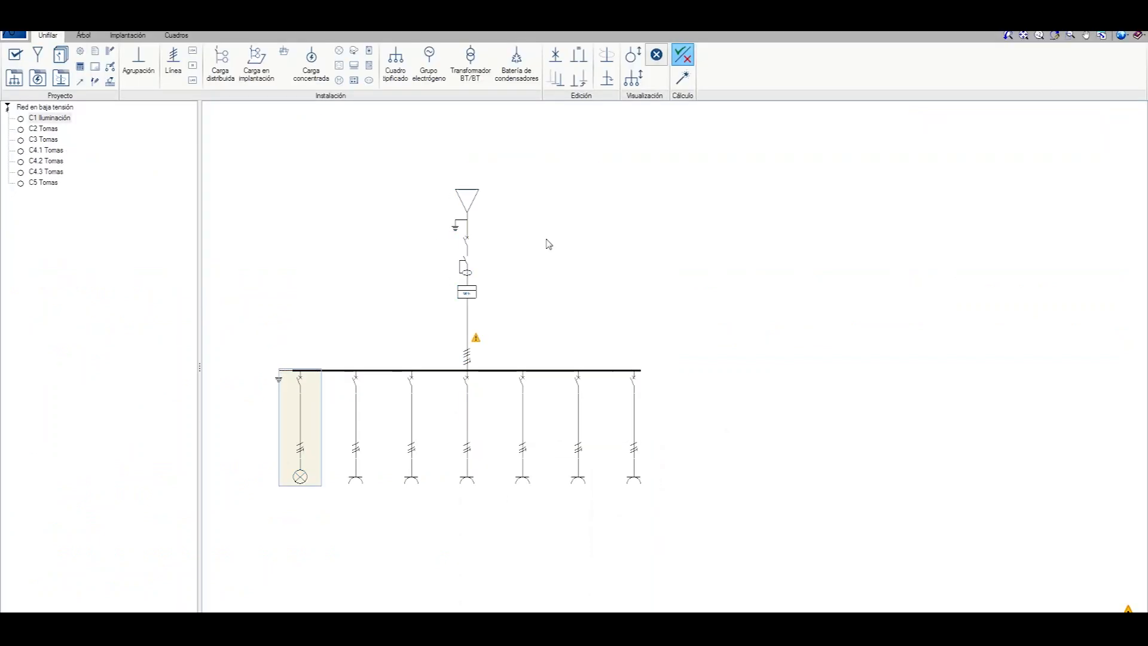
Change the project's supply type from low-voltage network to photovoltaic installation
{"action": "mouse_move", "coordinate": [483, 256]}
{"action": "mouse_move", "coordinate": [397, 441]}
{"action": "mouse_move", "coordinate": [447, 319]}
{"action": "left_click", "coordinate": [39, 58]}
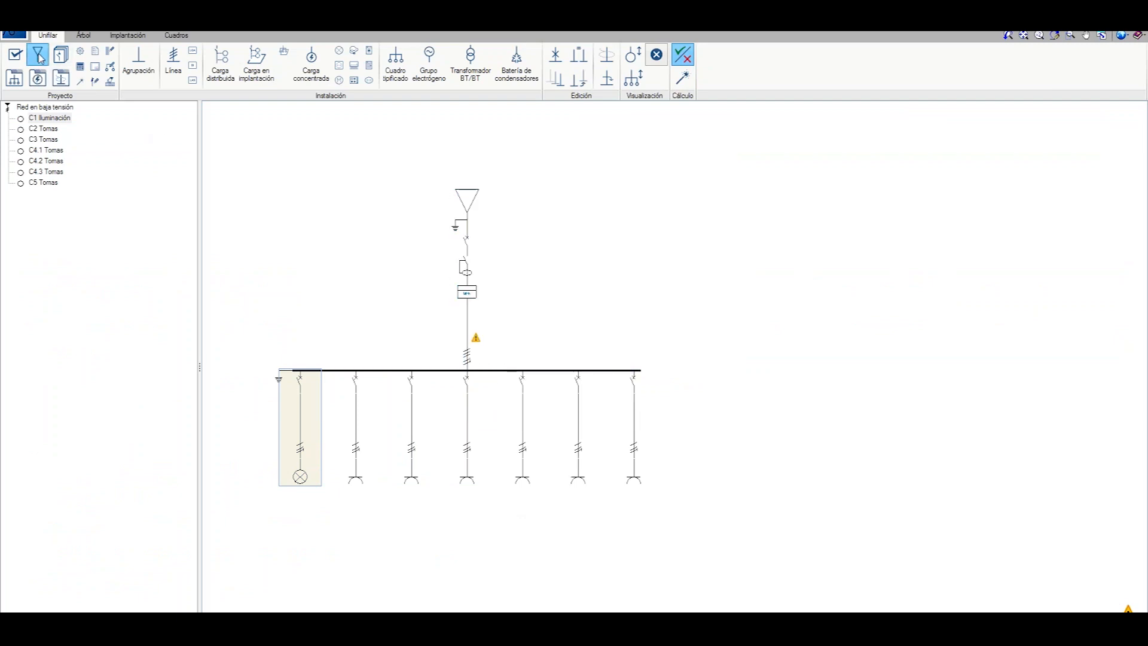
{"action": "left_click", "coordinate": [653, 244]}
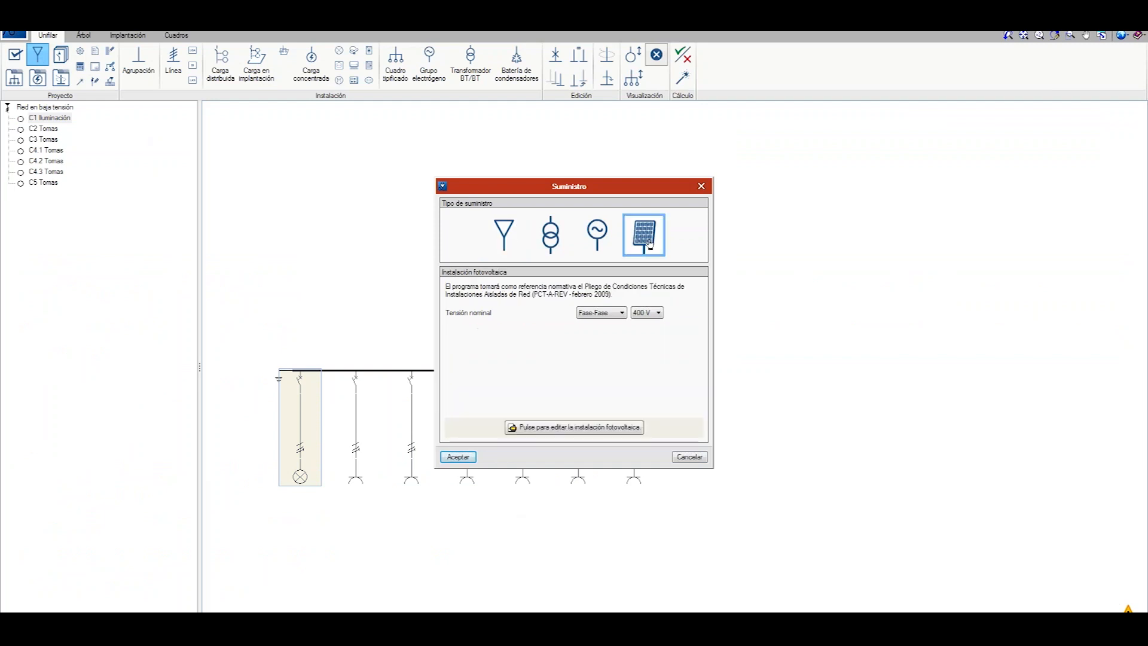
{"action": "left_click", "coordinate": [458, 456]}
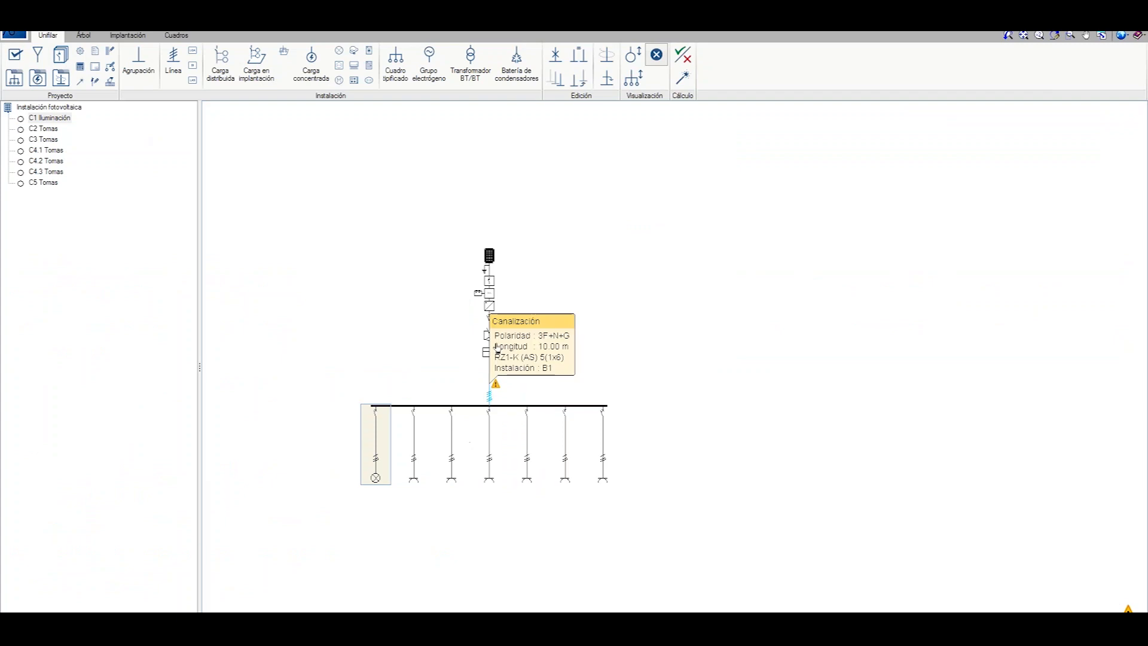
Examine the photovoltaic supply branch in the single-line diagram, including the panel, regulator, batteries, inverter and protections
{"action": "scroll", "coordinate": [394, 330], "scroll_direction": "up", "scroll_amount": 3}
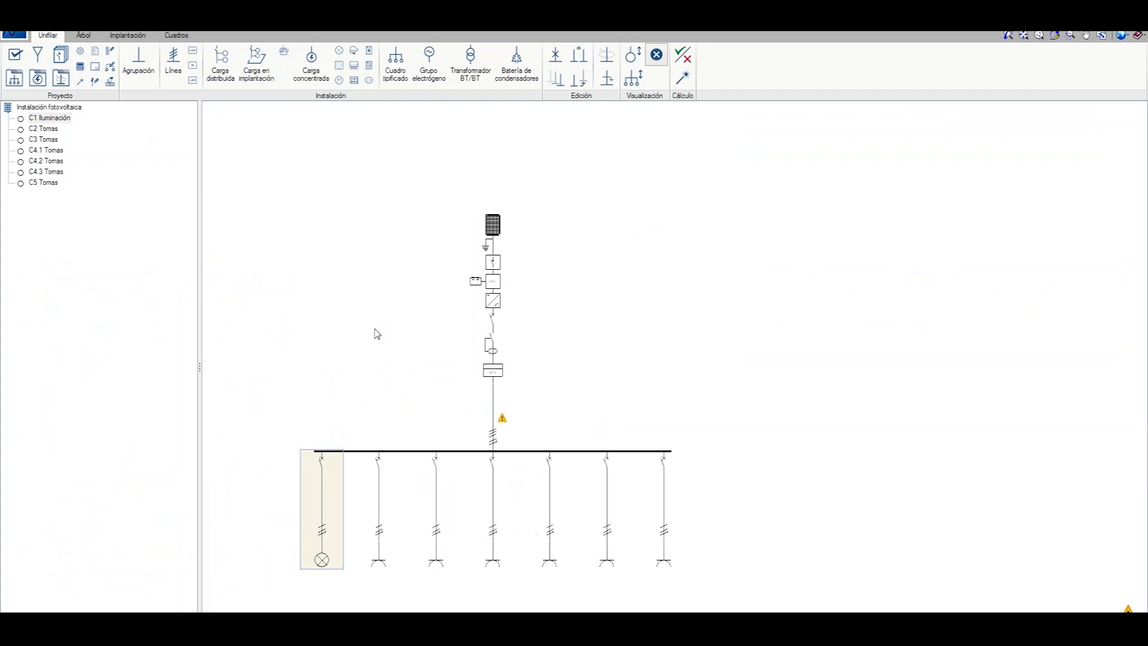
{"action": "scroll", "coordinate": [531, 169], "scroll_direction": "down", "scroll_amount": 1}
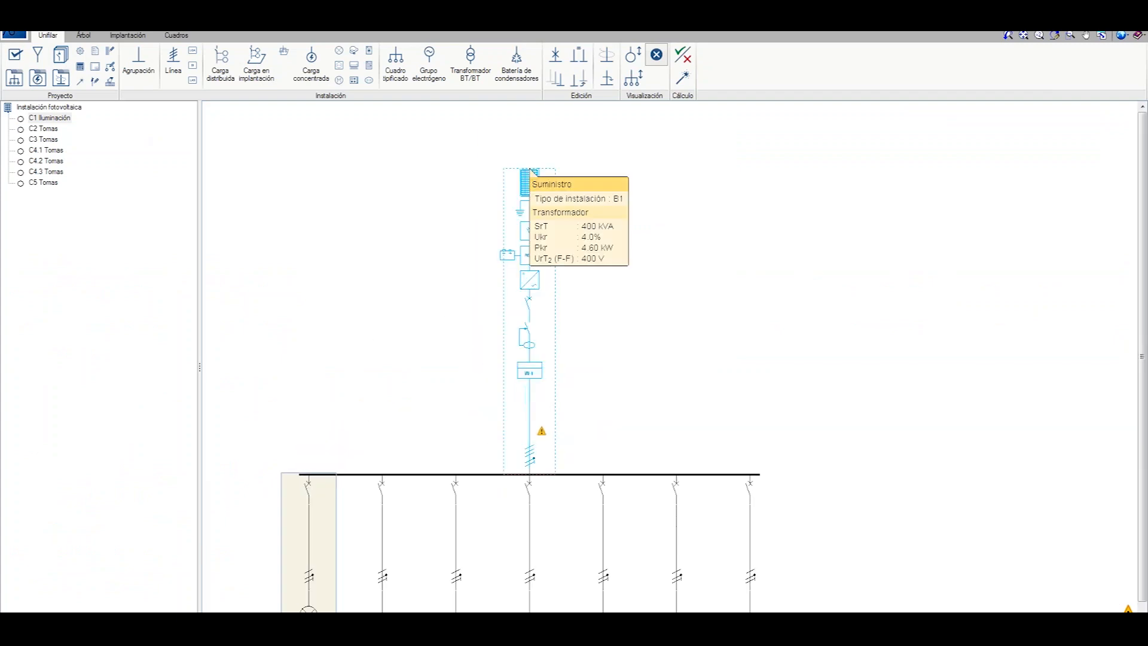
{"action": "mouse_move", "coordinate": [532, 170]}
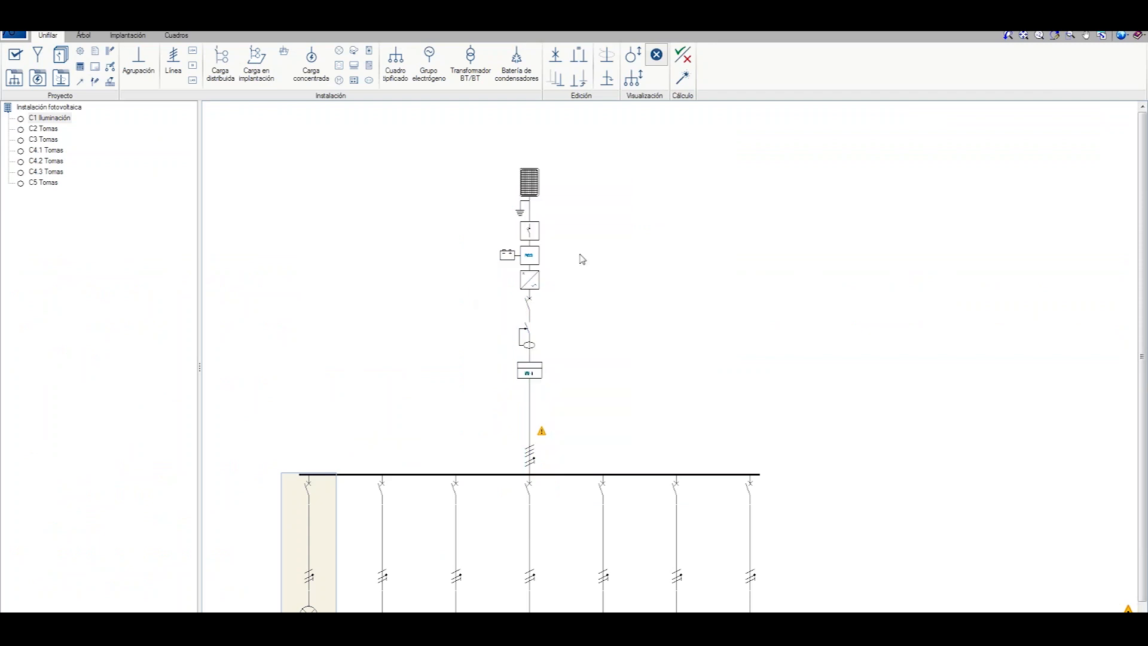
{"action": "scroll", "coordinate": [516, 268], "scroll_direction": "up", "scroll_amount": 2}
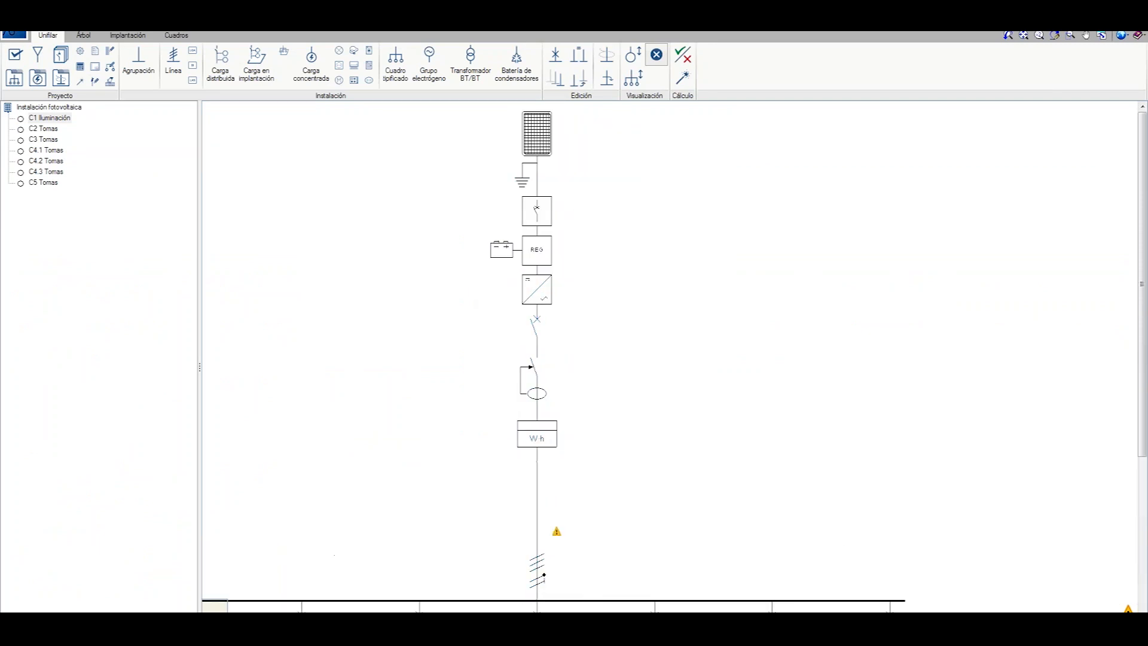
{"action": "scroll", "coordinate": [494, 256], "scroll_direction": "down", "scroll_amount": 2}
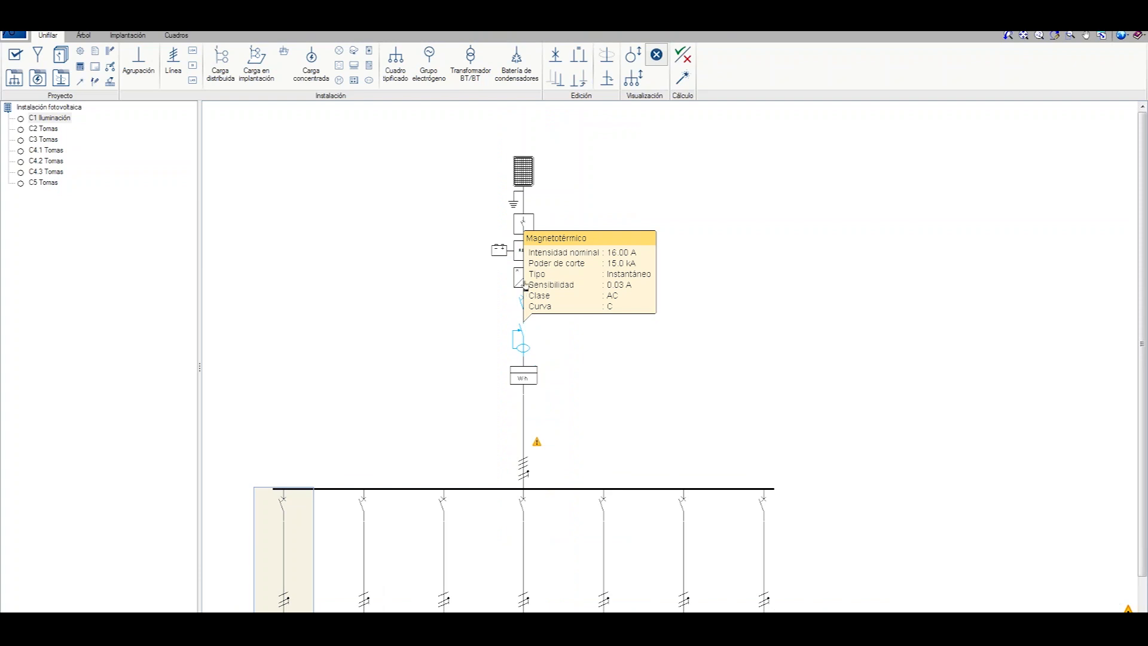
{"action": "scroll", "coordinate": [525, 284], "scroll_direction": "down", "scroll_amount": 1}
{"action": "scroll", "coordinate": [540, 322], "scroll_direction": "up", "scroll_amount": 2}
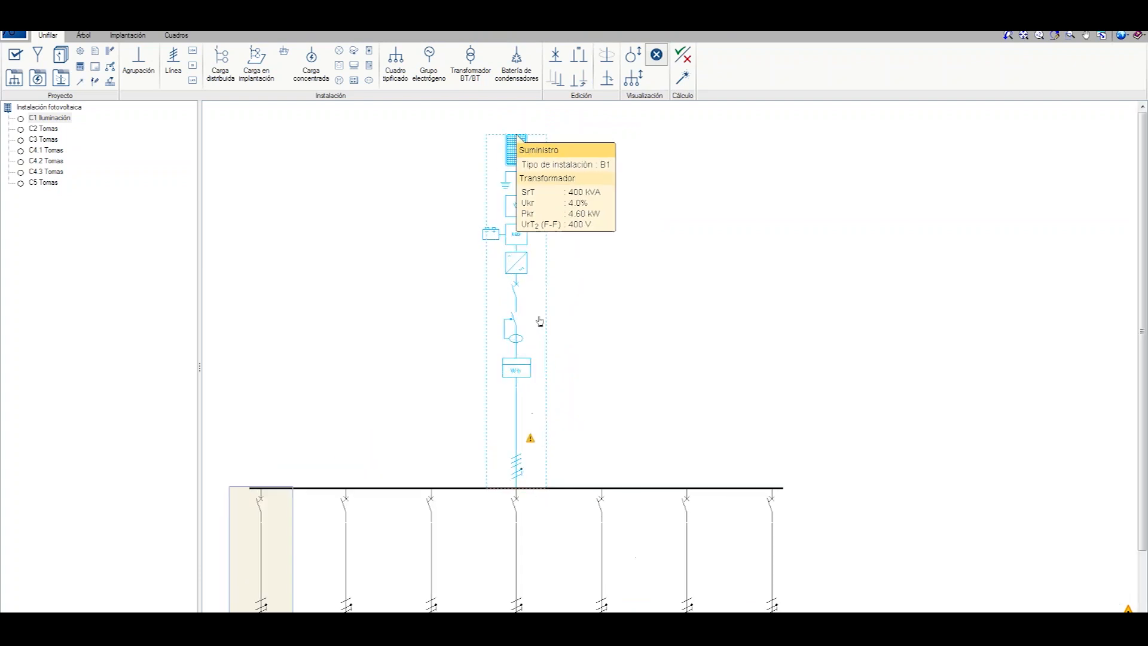
{"action": "scroll", "coordinate": [526, 317], "scroll_direction": "down", "scroll_amount": 3}
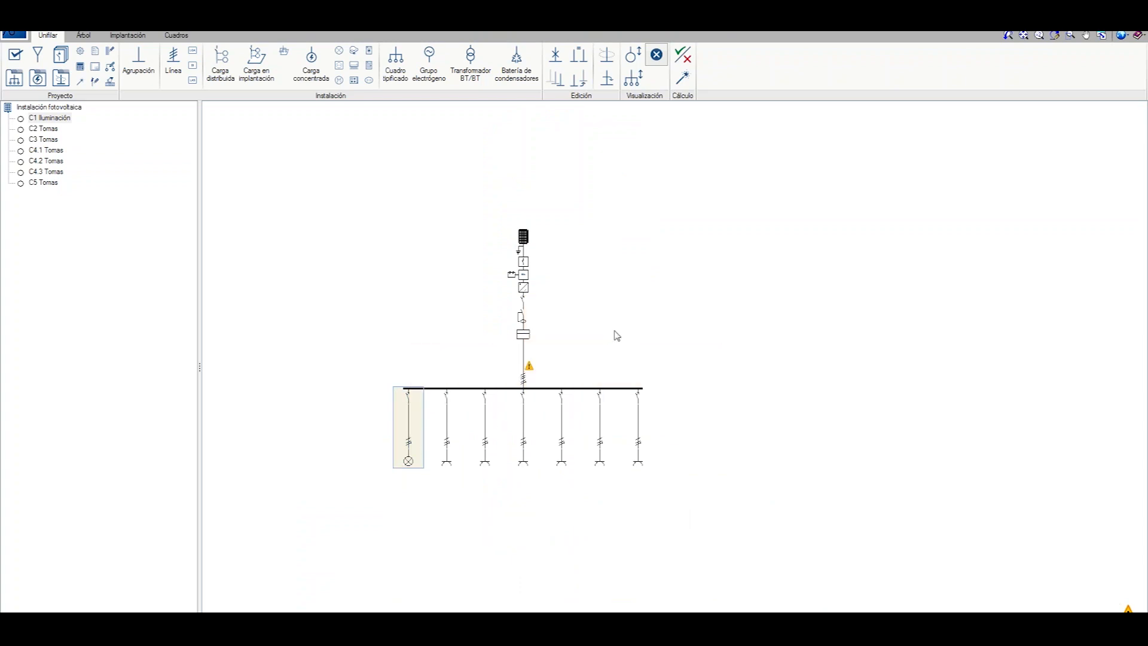
{"action": "scroll", "coordinate": [637, 386], "scroll_direction": "down", "scroll_amount": 1}
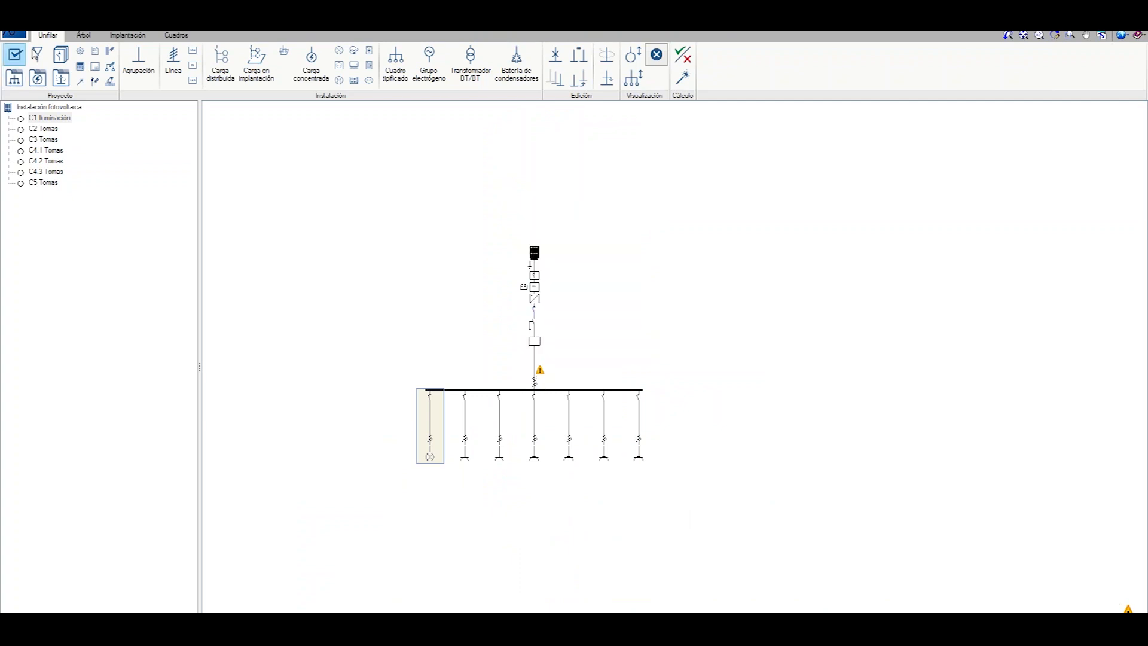
Open the supply settings and compare the Fase-Neutro and Fase-Fase nominal voltage options, leaving Fase-Fase at 400 V
{"action": "left_click", "coordinate": [38, 59]}
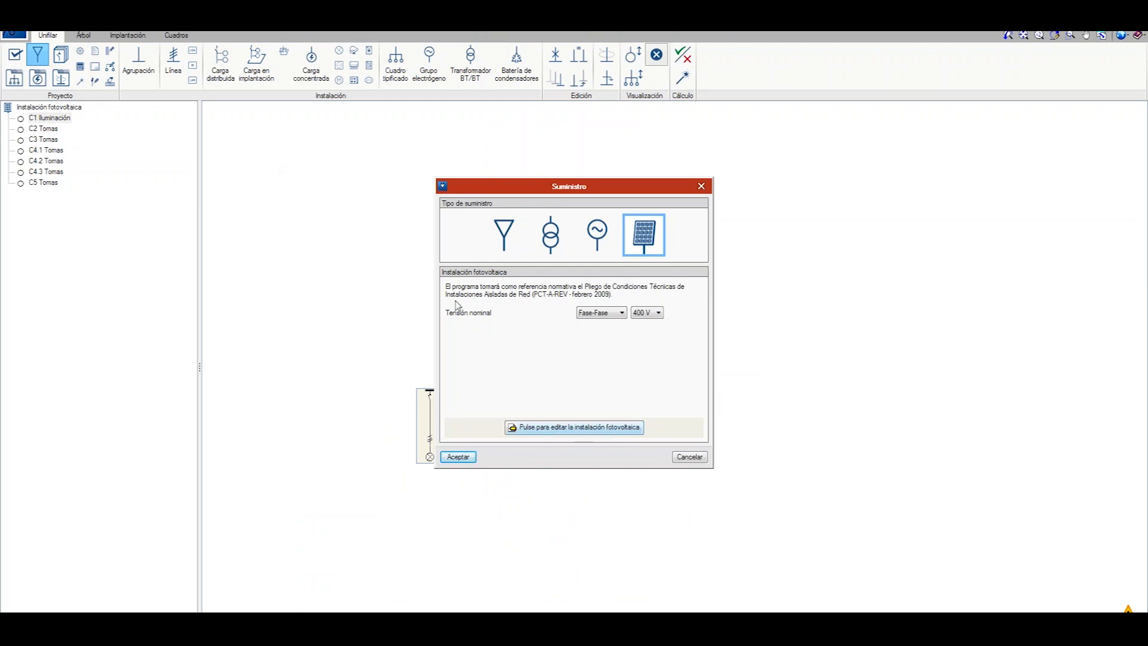
{"action": "left_click", "coordinate": [621, 314]}
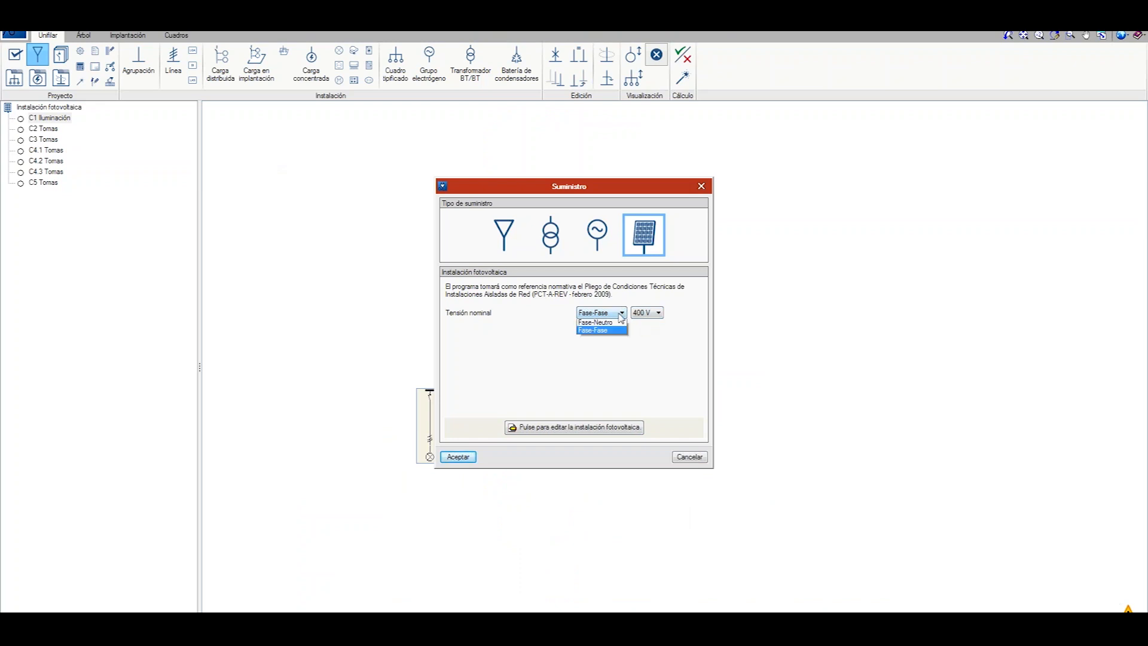
{"action": "left_click", "coordinate": [610, 330]}
{"action": "left_click", "coordinate": [621, 313]}
{"action": "left_click", "coordinate": [609, 323]}
{"action": "left_click", "coordinate": [622, 313]}
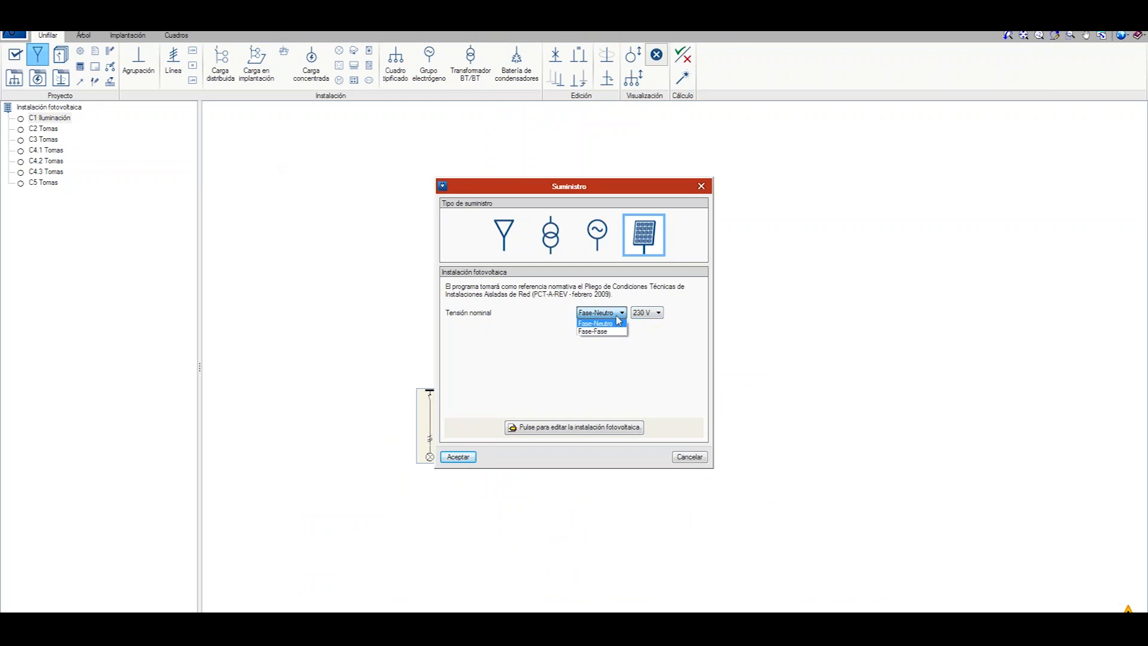
{"action": "left_click", "coordinate": [609, 331]}
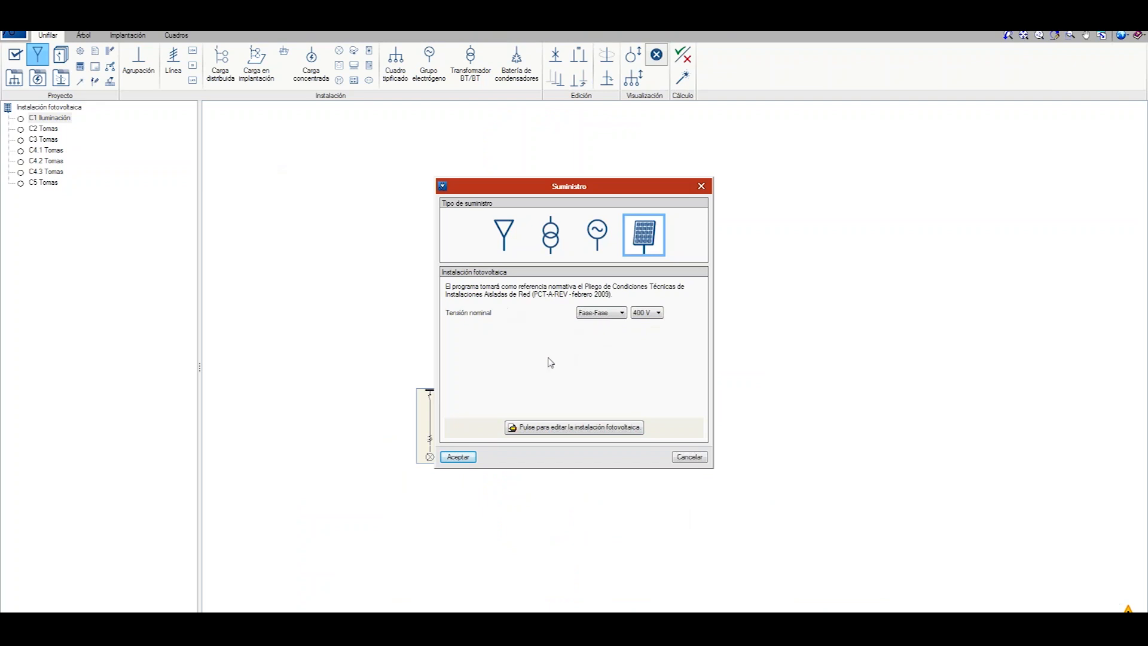
Open the photovoltaic installation's general conditions and compare the mean irradiation for the Julio, Diciembre and Anual design periods
{"action": "left_click", "coordinate": [557, 432]}
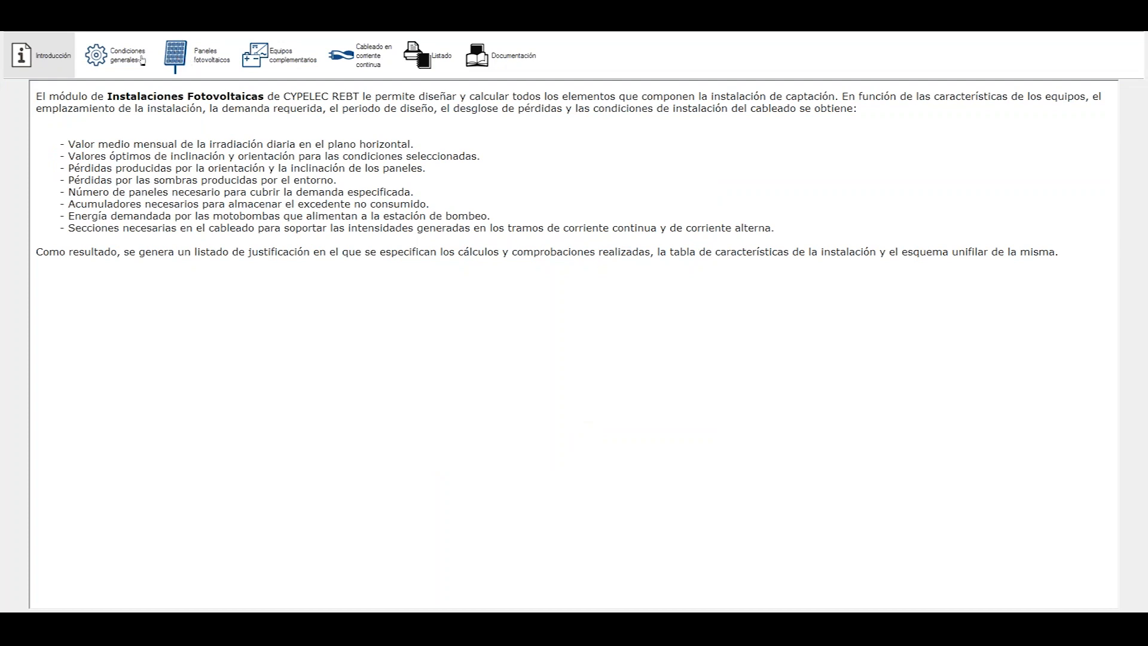
{"action": "left_click", "coordinate": [123, 55]}
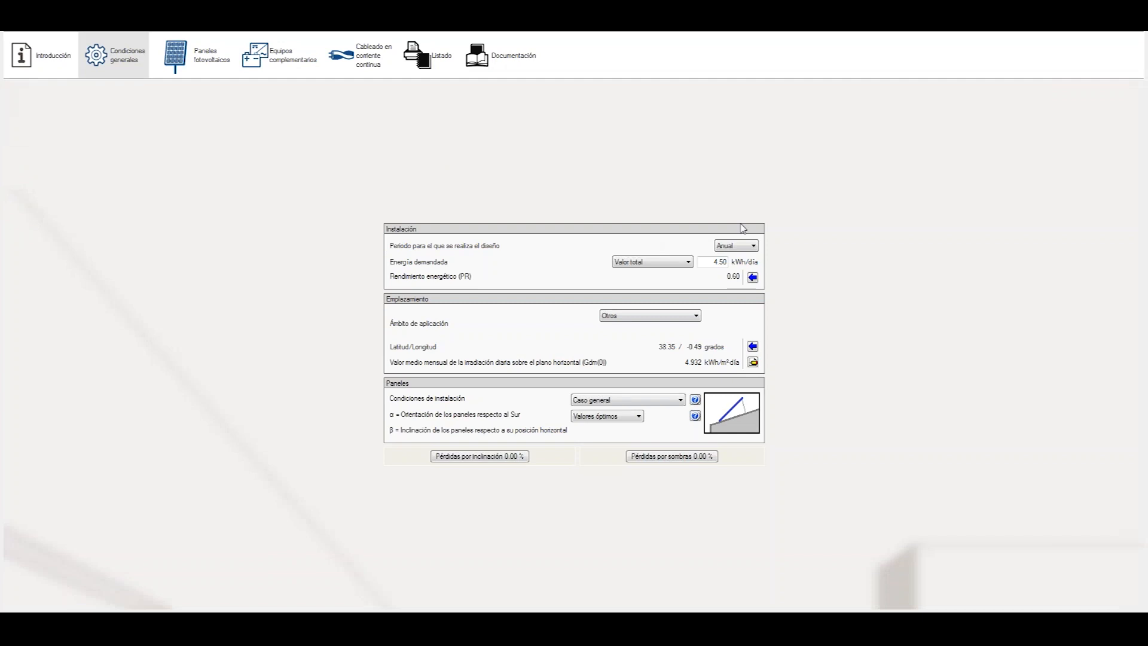
{"action": "left_click", "coordinate": [753, 246]}
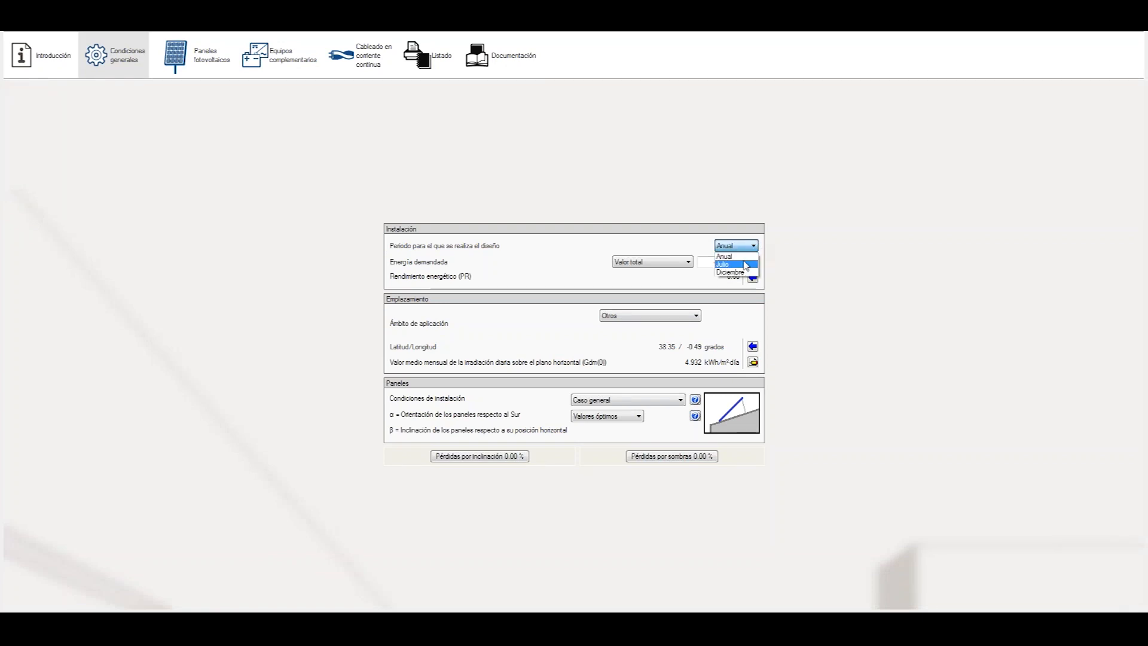
{"action": "left_click", "coordinate": [745, 256]}
{"action": "left_click", "coordinate": [751, 245]}
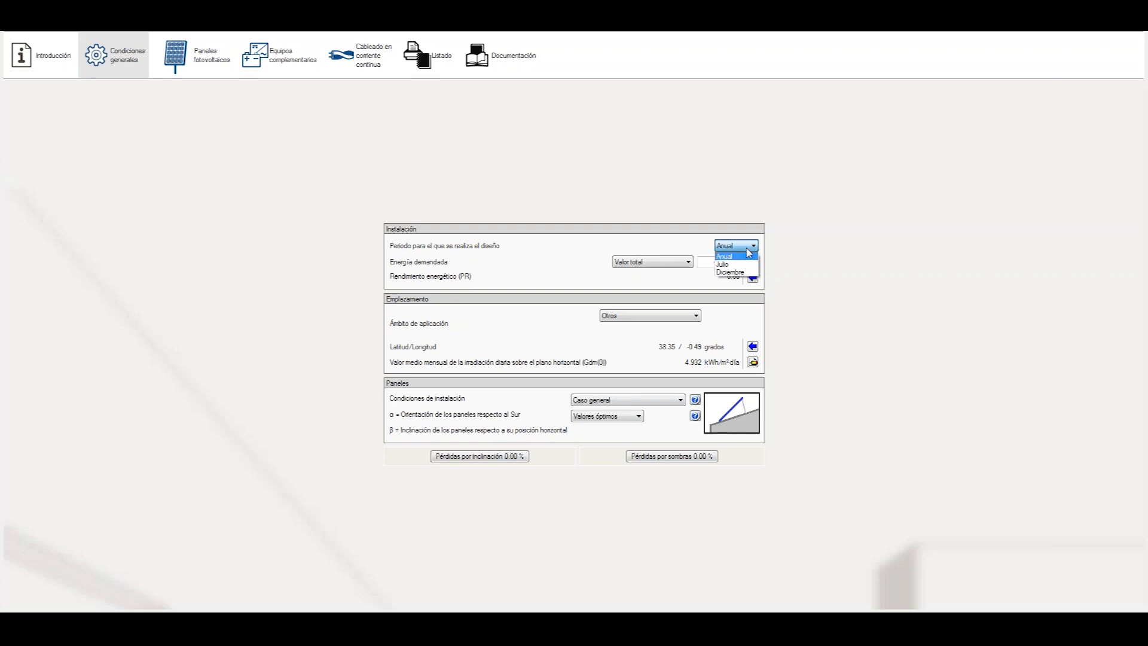
{"action": "left_click", "coordinate": [739, 265]}
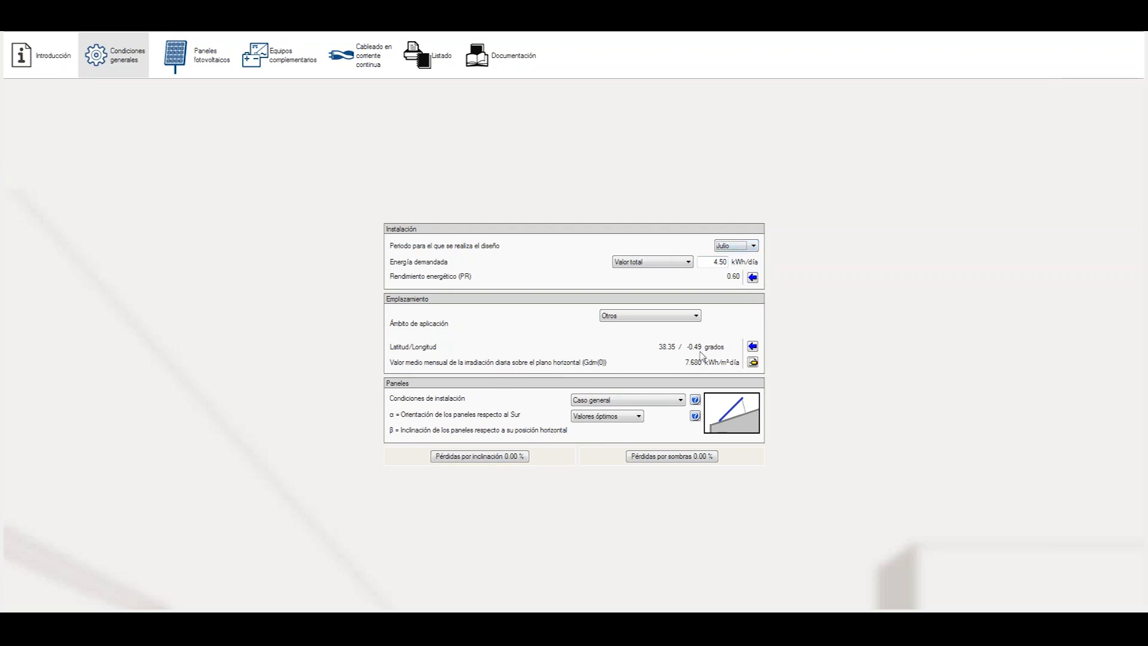
{"action": "left_click", "coordinate": [745, 248]}
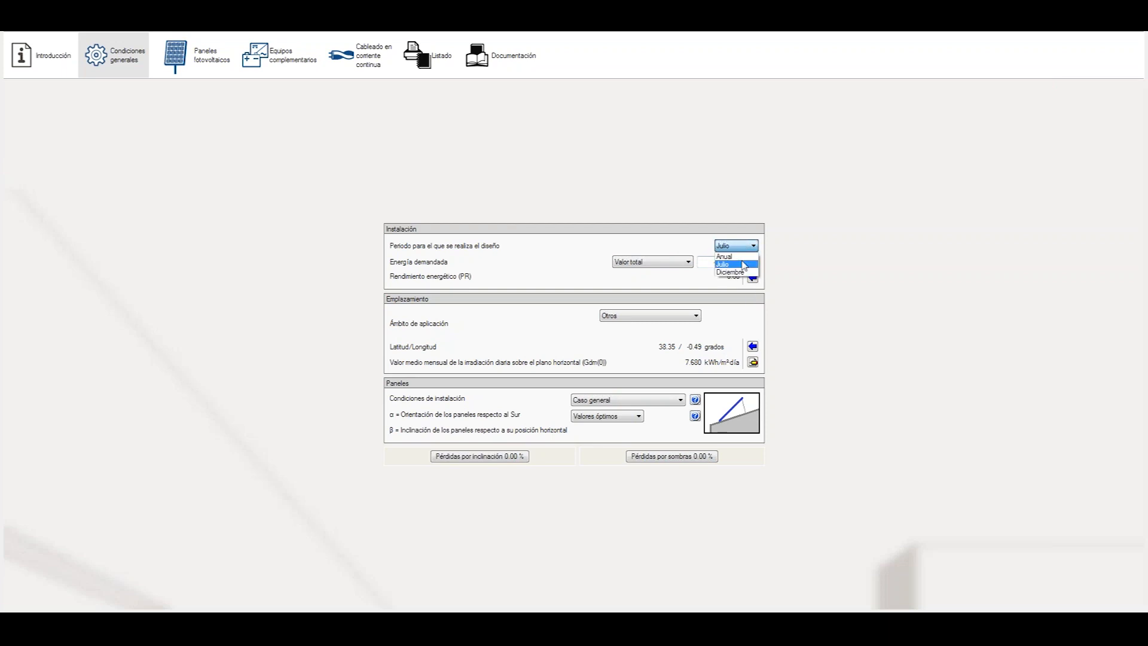
{"action": "left_click", "coordinate": [738, 271]}
{"action": "left_click", "coordinate": [748, 247]}
{"action": "left_click", "coordinate": [729, 256]}
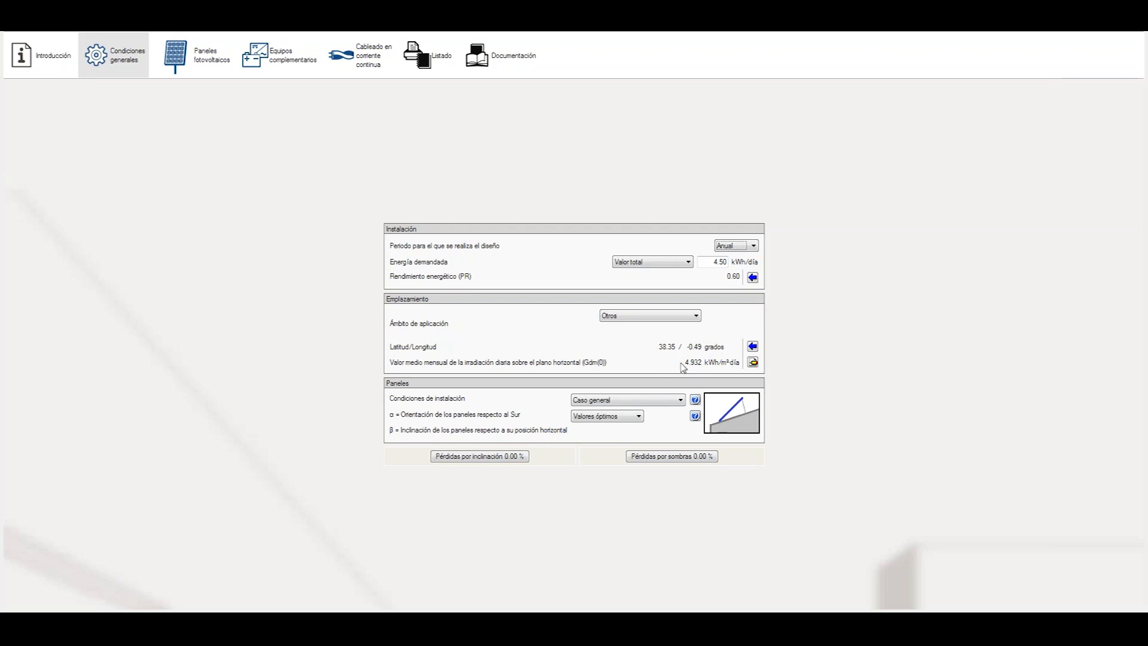
Check the irradiation for the Diciembre design period again, then return the design period to Anual
{"action": "left_click", "coordinate": [750, 247]}
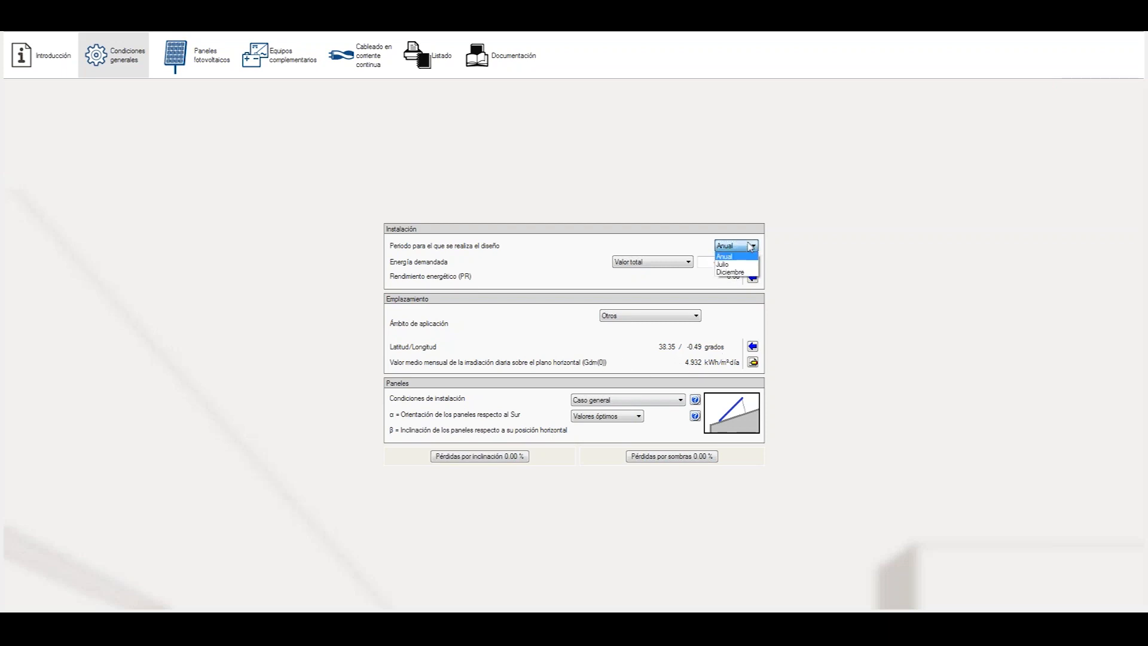
{"action": "left_click", "coordinate": [737, 272]}
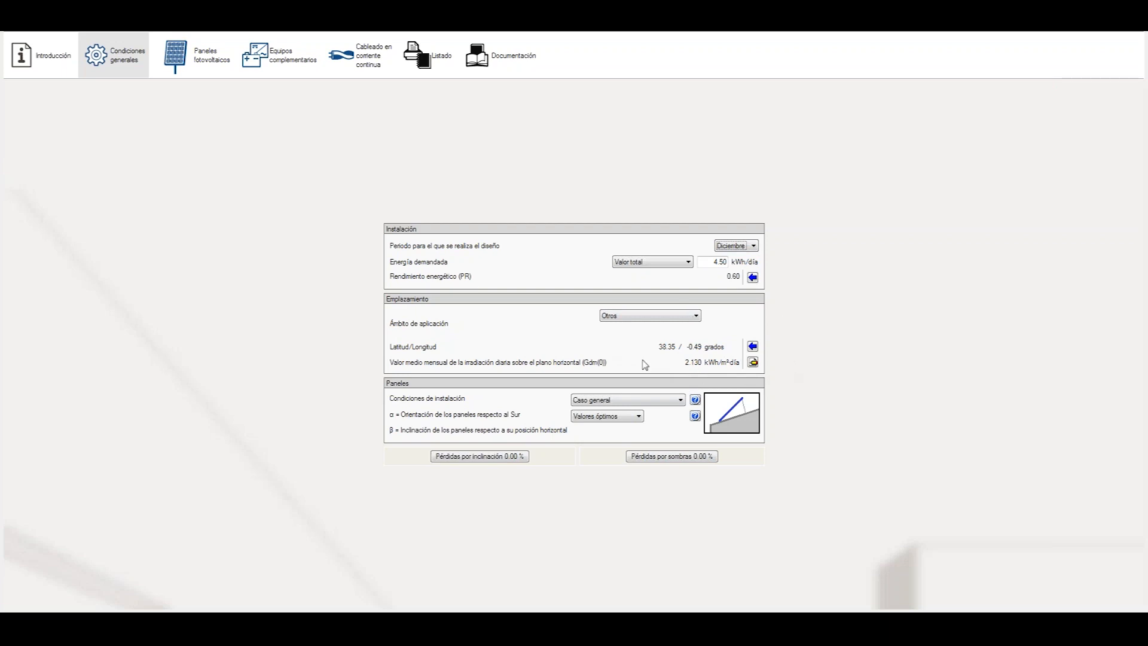
{"action": "left_click", "coordinate": [753, 246]}
{"action": "left_click", "coordinate": [735, 256]}
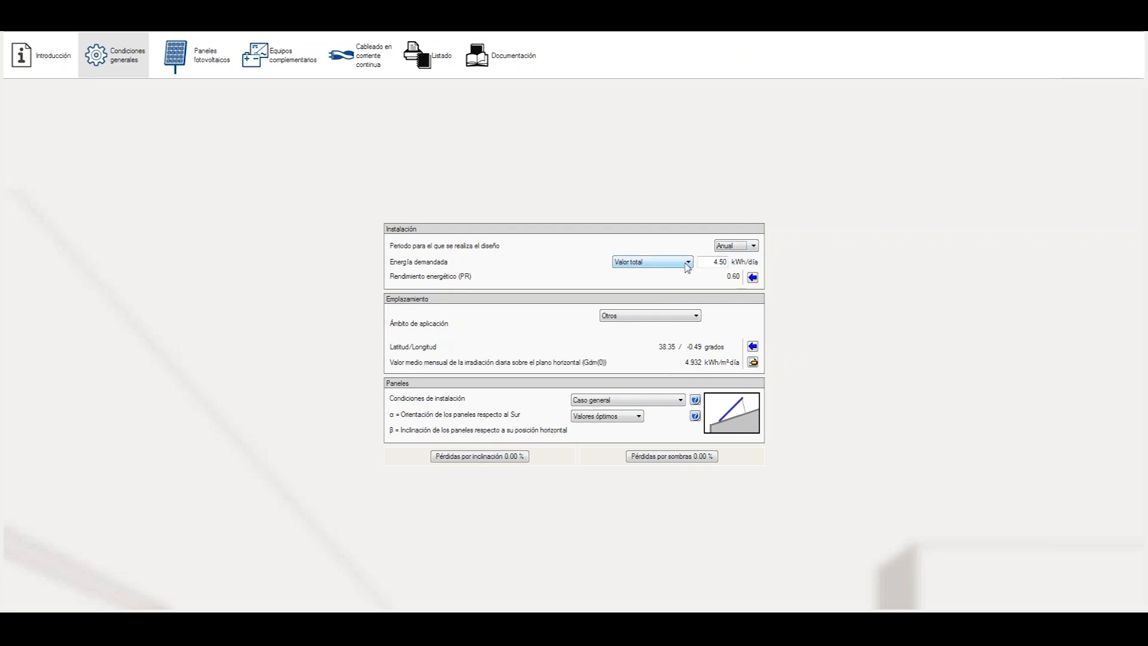
Switch the demanded energy from a total value to a consumption forecast (Previsión de consumos)
{"action": "left_click_drag", "start_coordinate": [704, 259], "coordinate": [732, 260]}
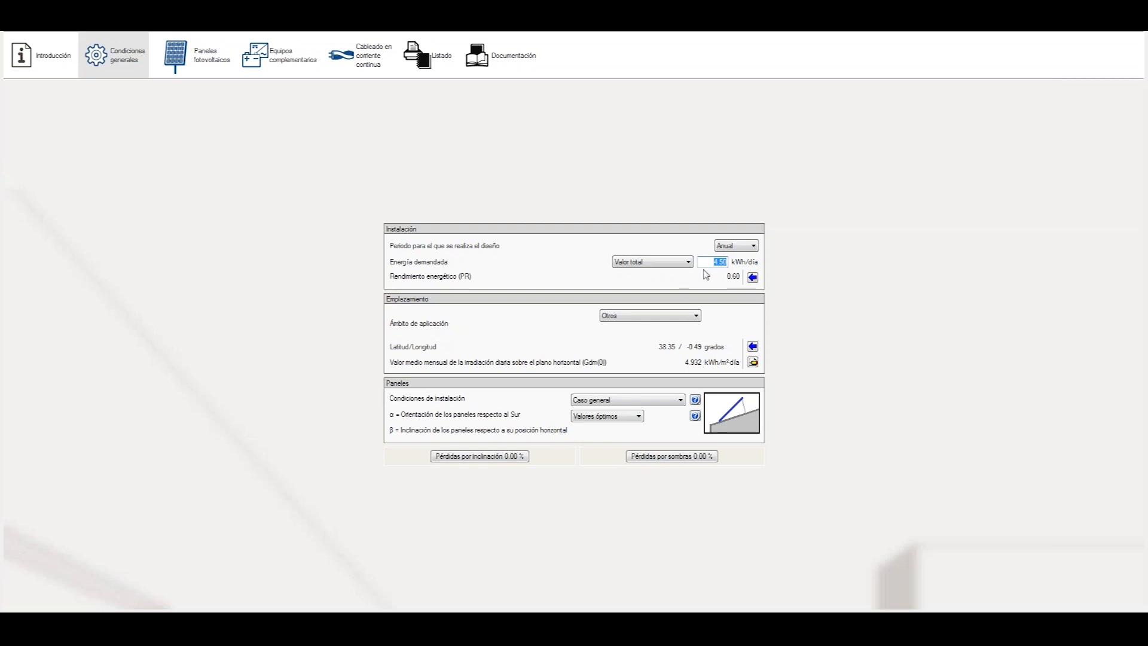
{"action": "left_click", "coordinate": [725, 263]}
{"action": "left_click", "coordinate": [685, 263]}
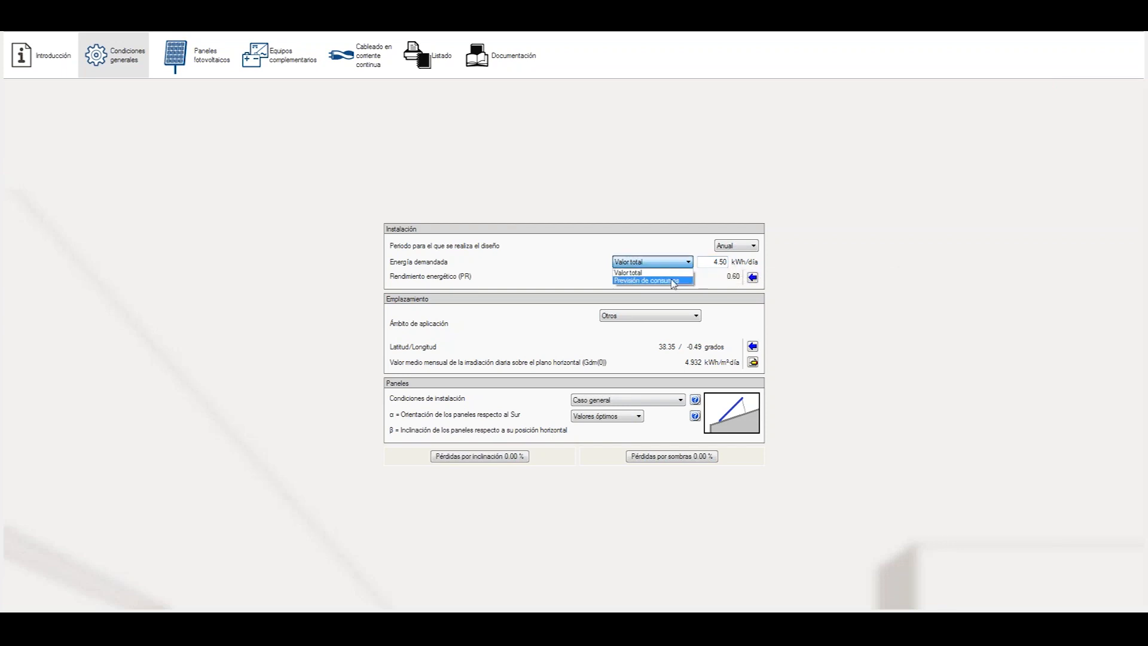
{"action": "left_click", "coordinate": [672, 283]}
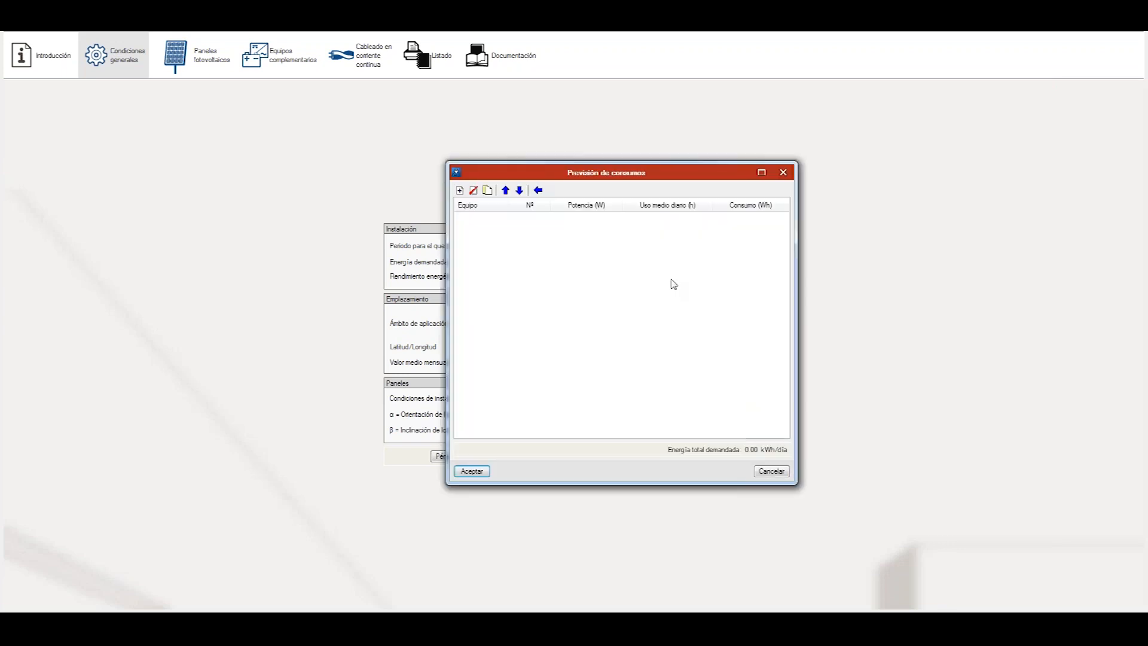
Add a Lavadora entry to the consumption forecast with a power of 400 W and 1 hour of average daily use
{"action": "left_click", "coordinate": [460, 190]}
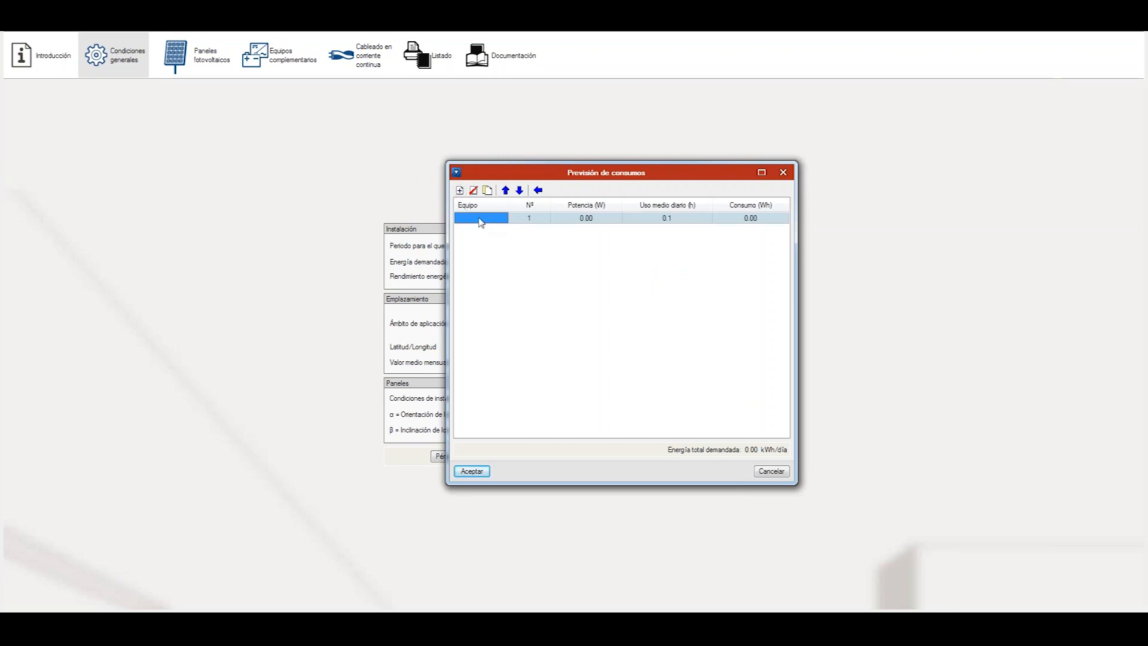
{"action": "left_click", "coordinate": [480, 222]}
{"action": "key", "text": "Return"}
{"action": "left_click", "coordinate": [578, 221]}
{"action": "type", "text": "400"}
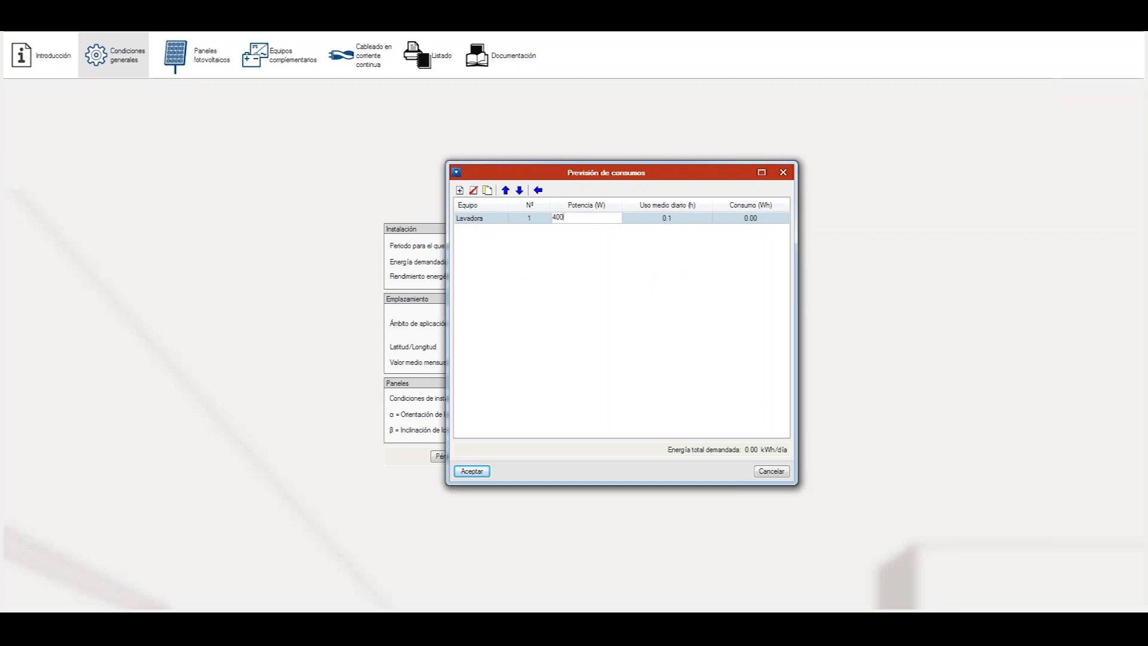
{"action": "key", "text": "Return"}
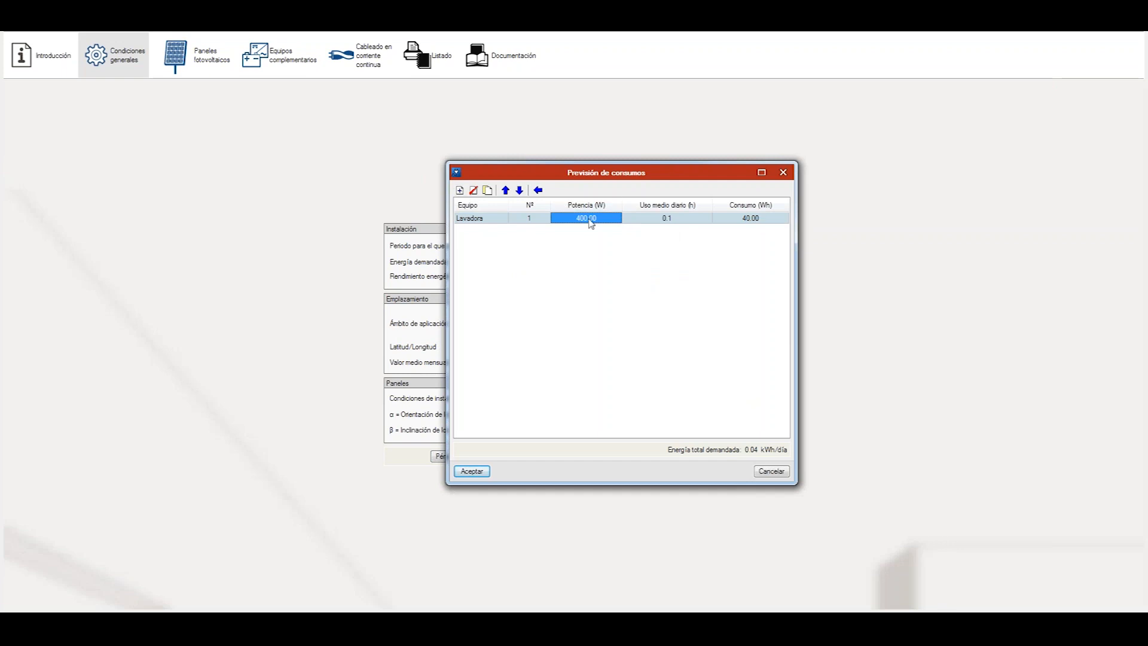
{"action": "left_click", "coordinate": [665, 221]}
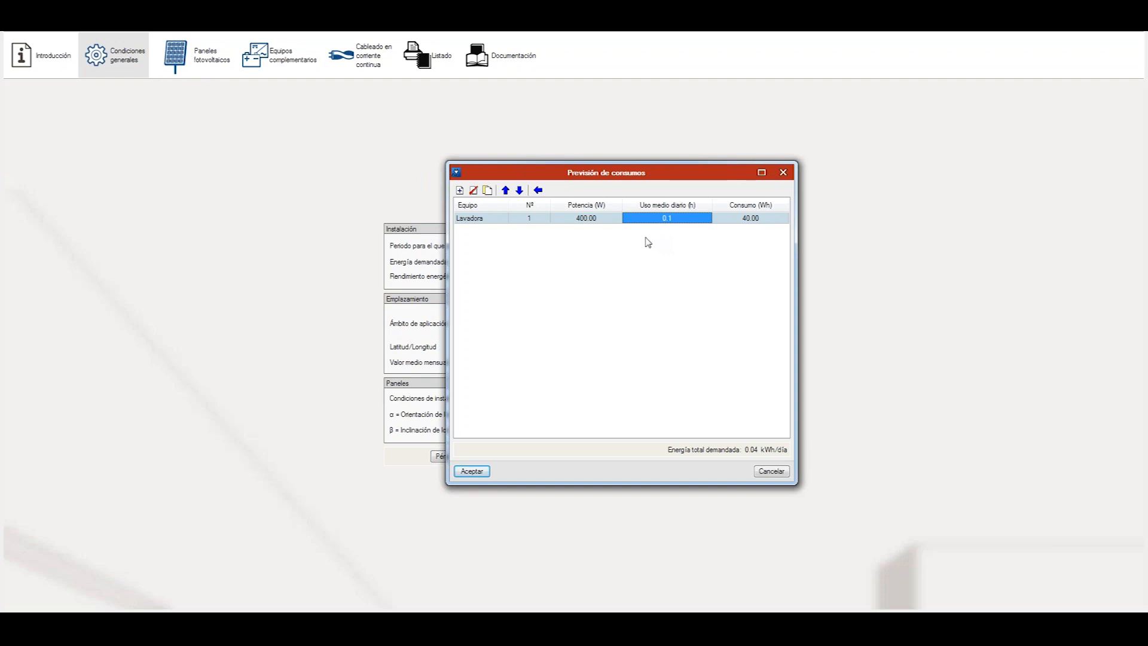
{"action": "type", "text": "1"}
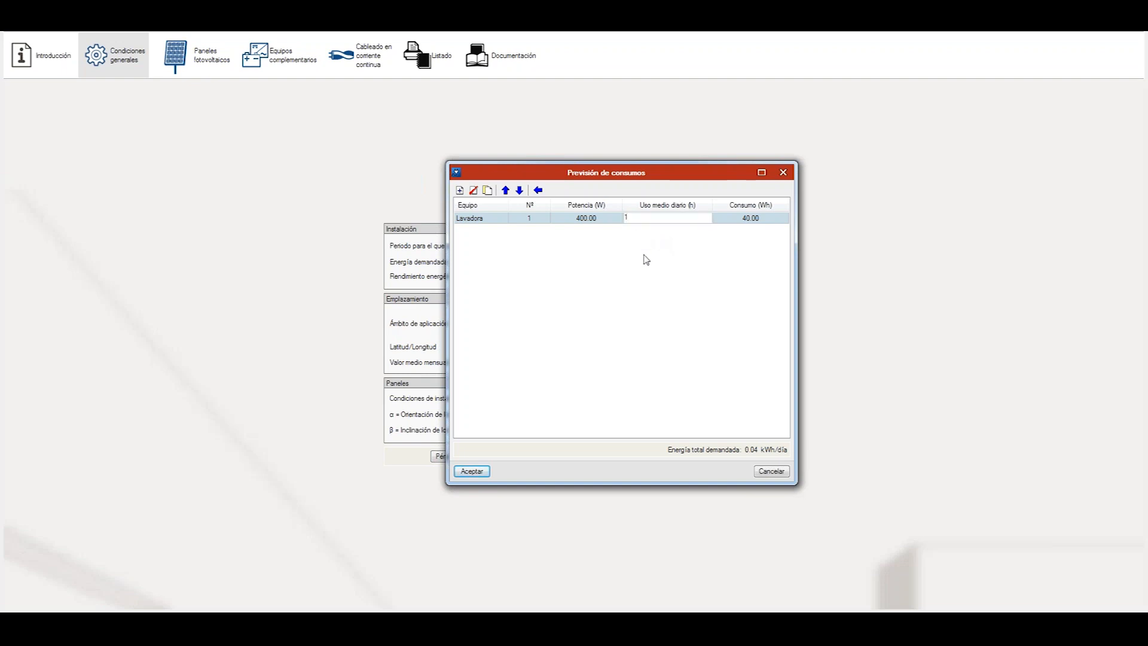
{"action": "key", "text": "Return"}
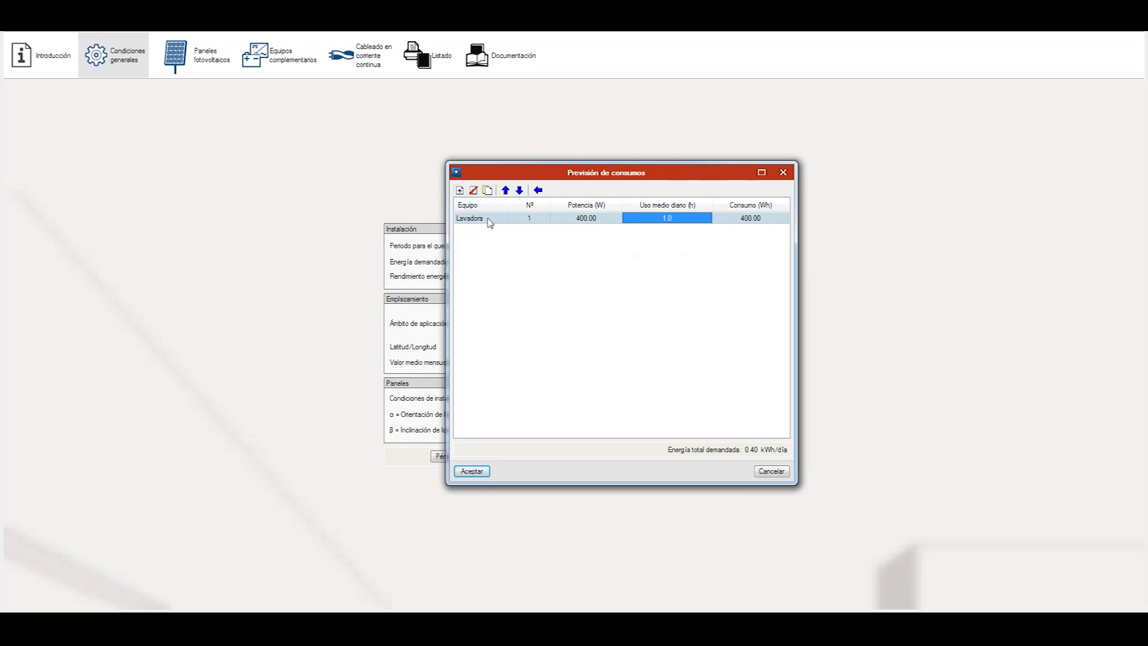
Duplicate the Lavadora entry eight times in the consumption forecast
{"action": "left_click", "coordinate": [488, 220]}
{"action": "left_click", "coordinate": [488, 190]}
{"action": "left_click", "coordinate": [488, 190]}
{"action": "left_click", "coordinate": [488, 190]}
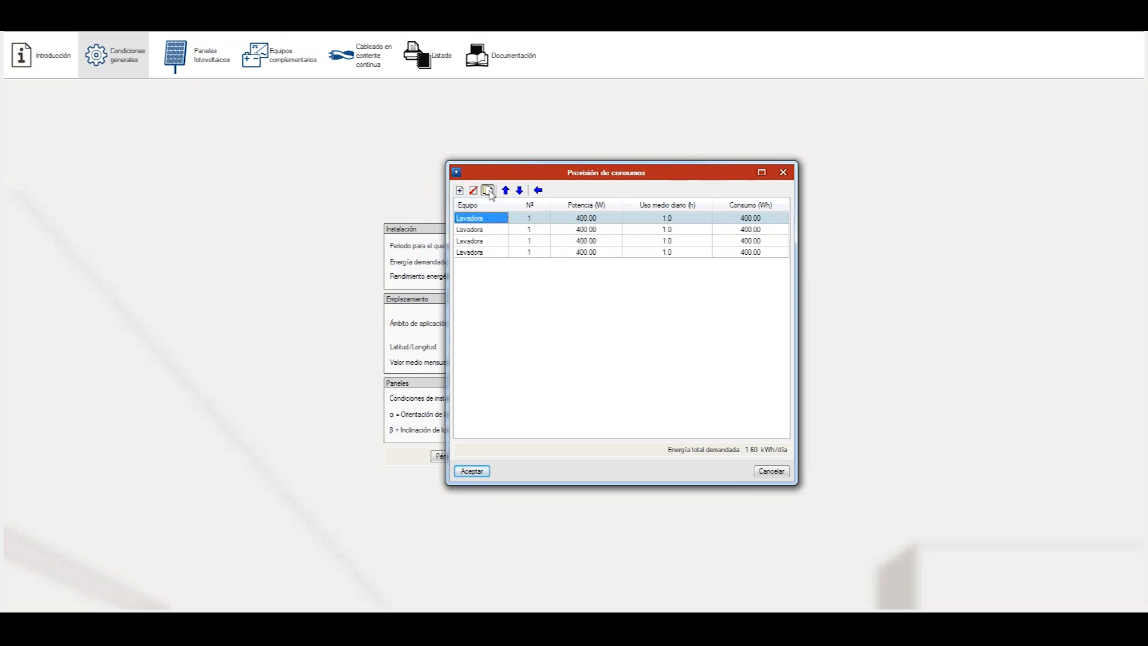
{"action": "left_click", "coordinate": [488, 190]}
{"action": "left_click", "coordinate": [488, 190]}
{"action": "left_click", "coordinate": [487, 190]}
{"action": "left_click", "coordinate": [488, 190]}
{"action": "left_click", "coordinate": [487, 191]}
Change the second forecast entry to Nevera with a power of 100 W and 7 hours of average daily use
{"action": "left_click", "coordinate": [486, 232]}
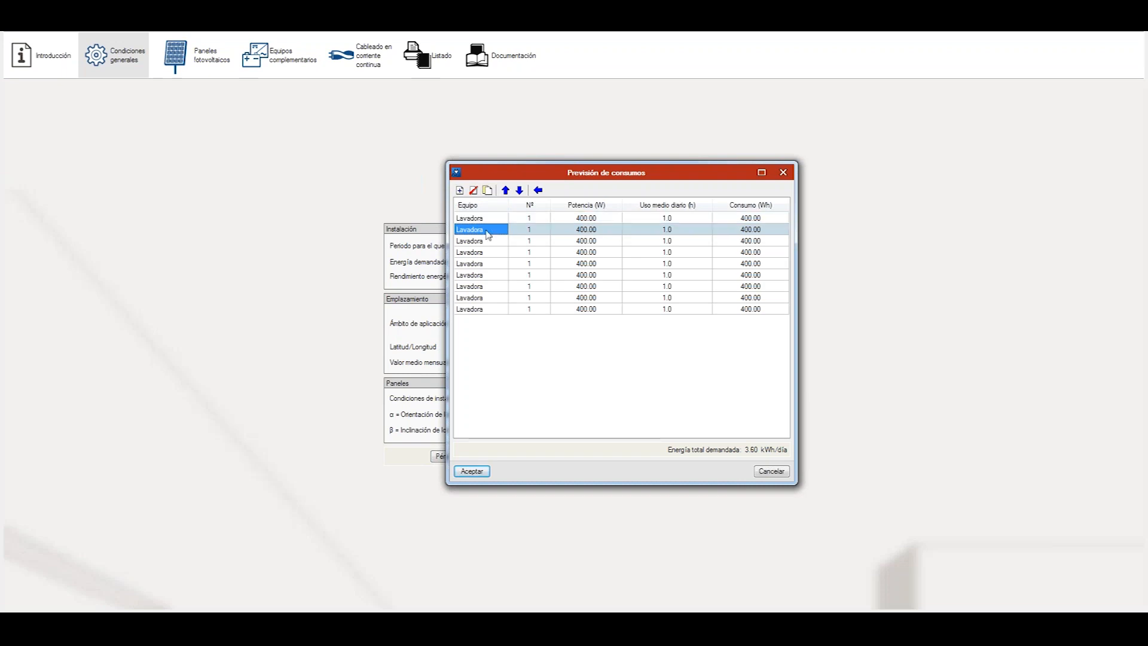
{"action": "type", "text": "Nevera"}
{"action": "left_click", "coordinate": [571, 232]}
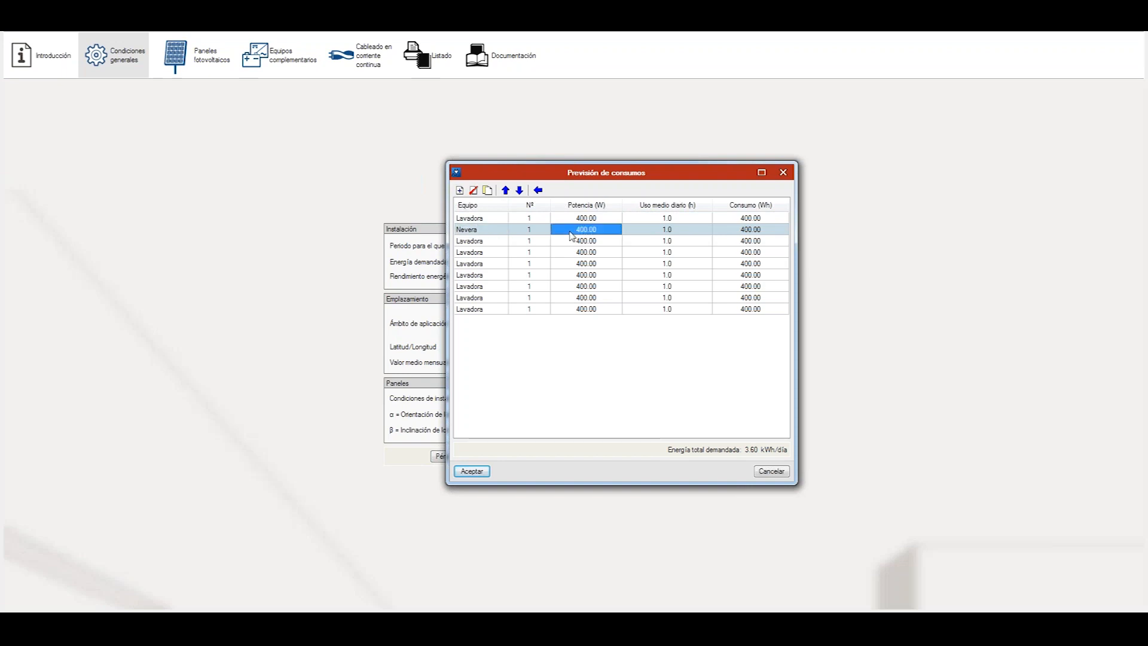
{"action": "type", "text": "100"}
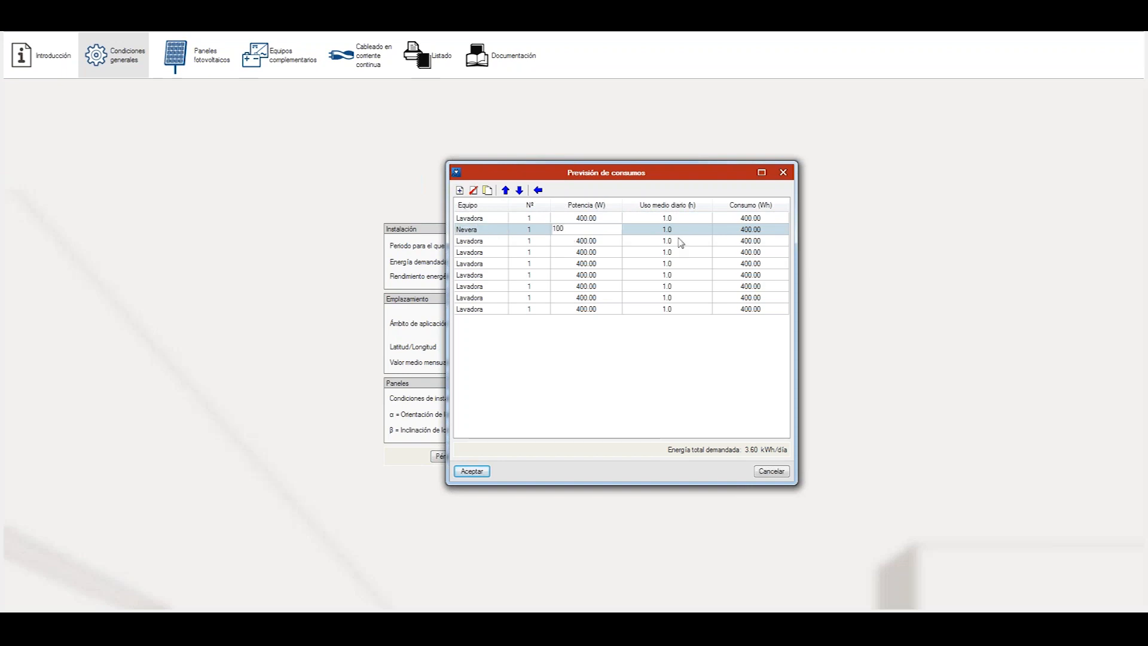
{"action": "left_click", "coordinate": [679, 232]}
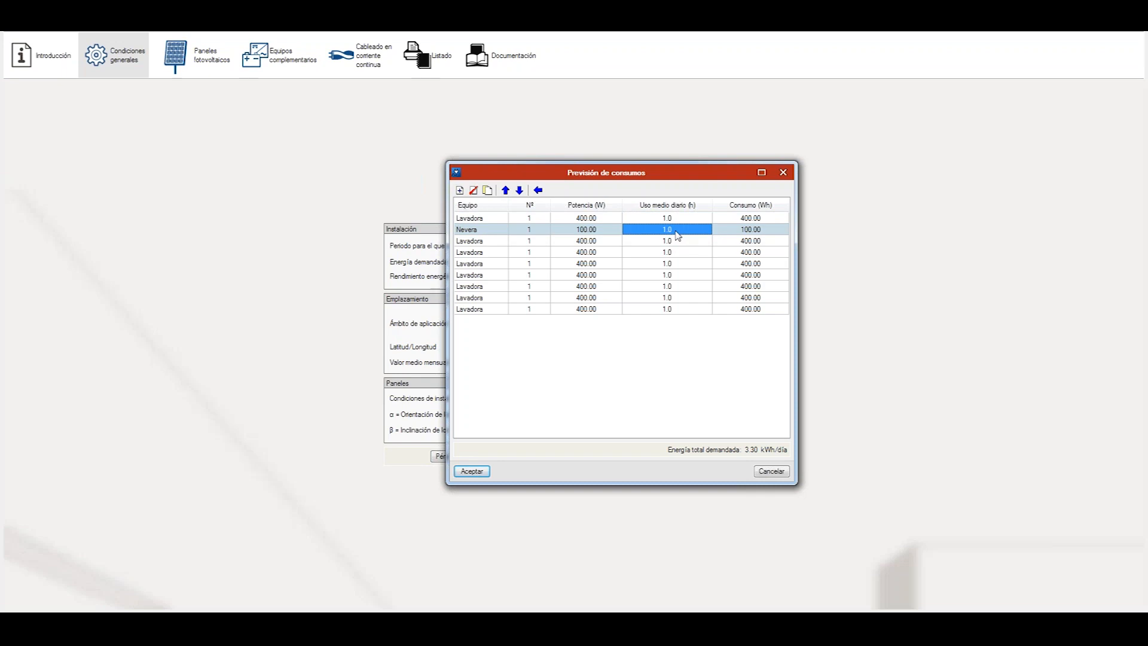
{"action": "type", "text": "7"}
{"action": "left_click", "coordinate": [671, 373]}
Change the third forecast entry to Televisor with a power of 80 W and 4 hours of average daily use
{"action": "left_click", "coordinate": [483, 242]}
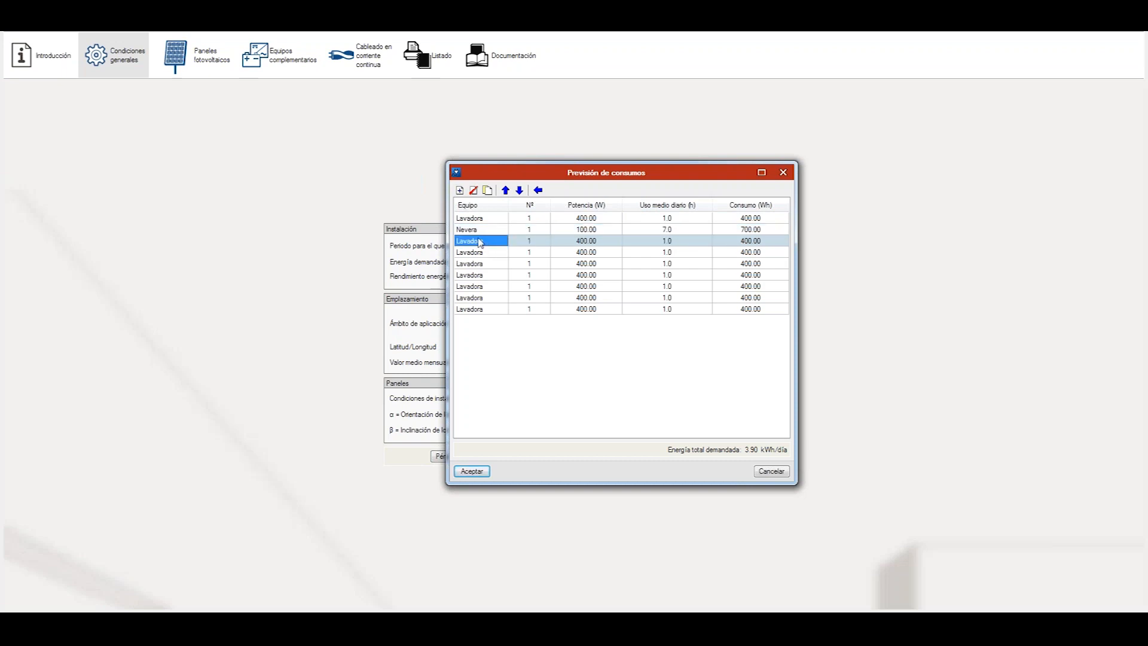
{"action": "type", "text": "Televisor"}
{"action": "left_click", "coordinate": [599, 242]}
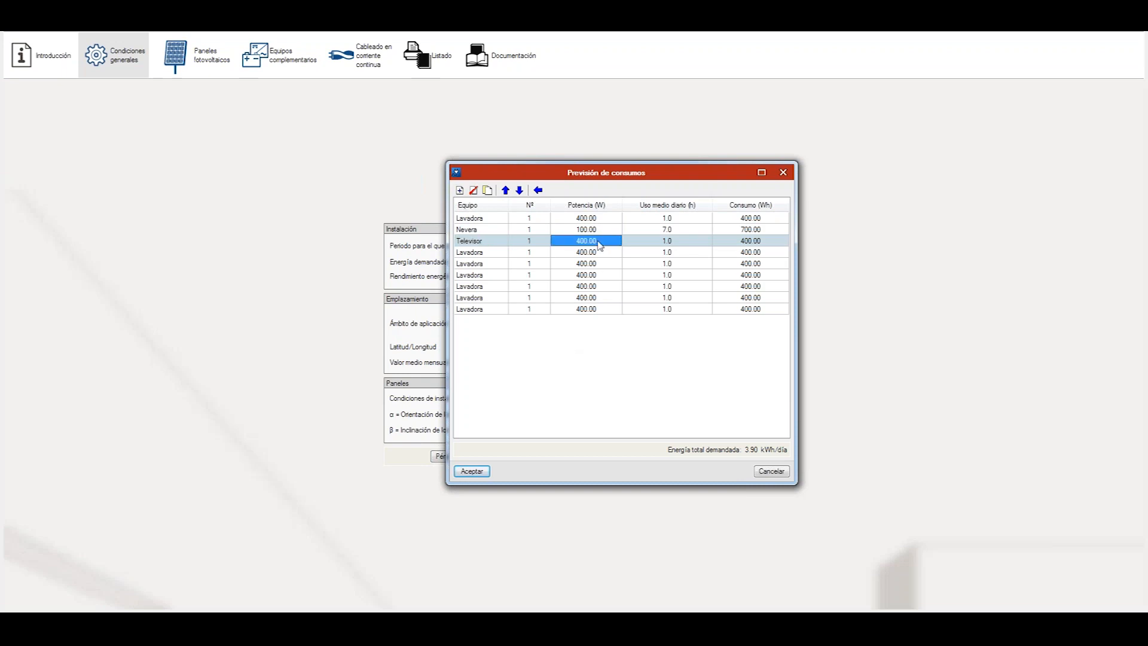
{"action": "type", "text": "80"}
{"action": "left_click", "coordinate": [585, 338]}
{"action": "left_click", "coordinate": [668, 241]}
{"action": "type", "text": "4"}
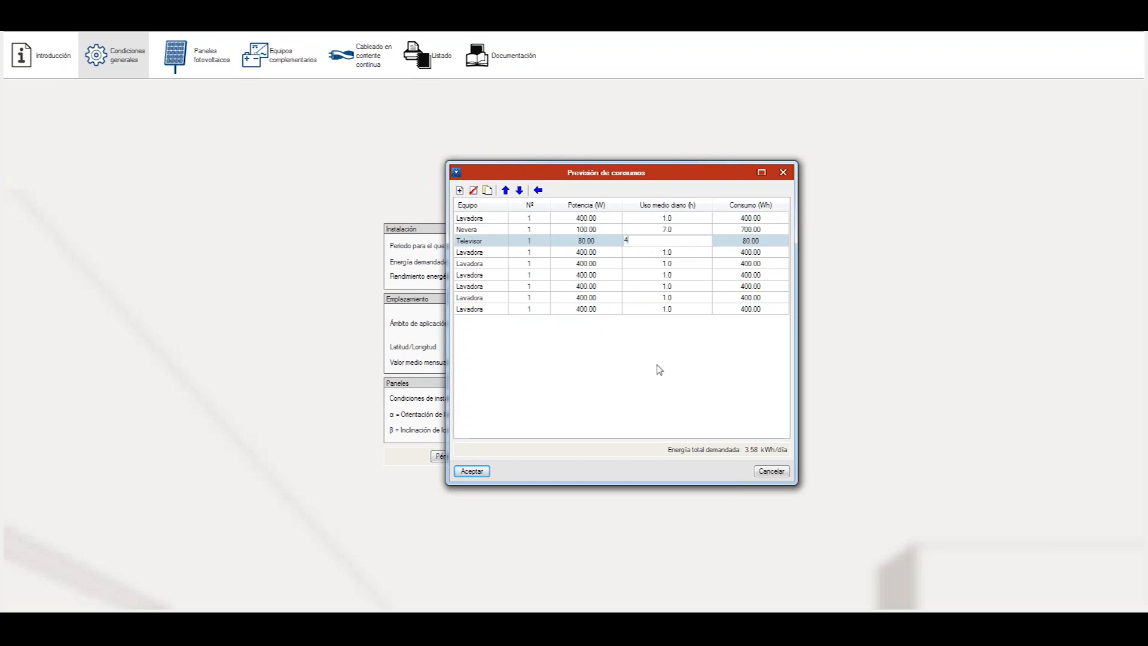
{"action": "left_click", "coordinate": [661, 352]}
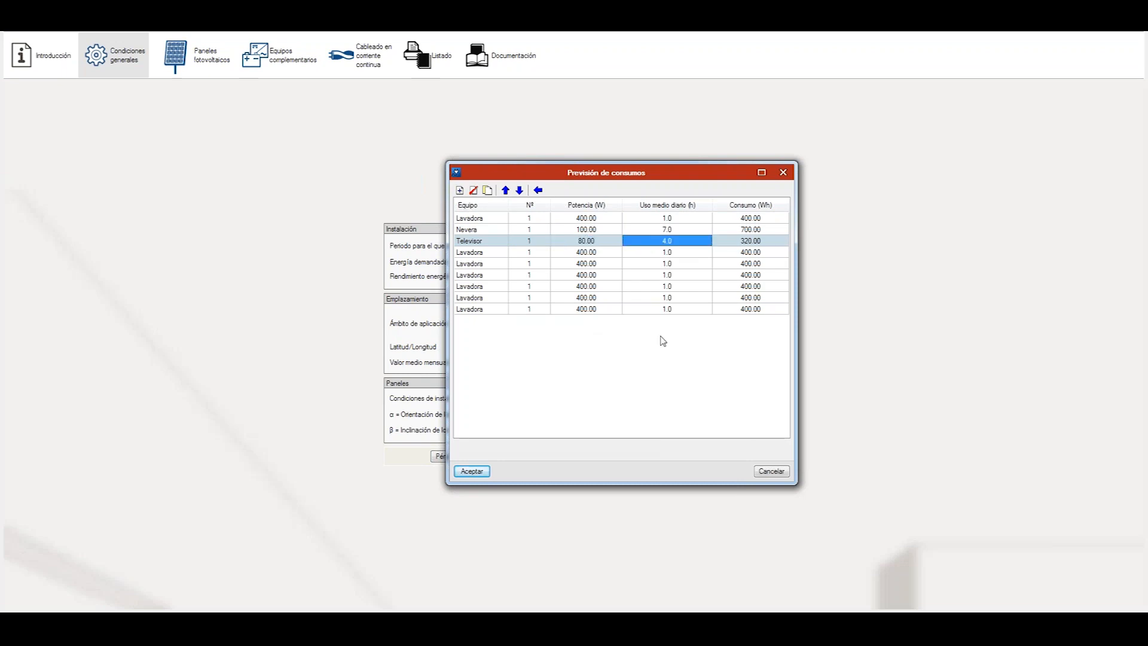
Change the fourth forecast entry to Iluminacion with 10 units, a power of 18 W and 4 hours of average daily use
{"action": "left_click", "coordinate": [476, 252]}
{"action": "type", "text": "Iluminacion"}
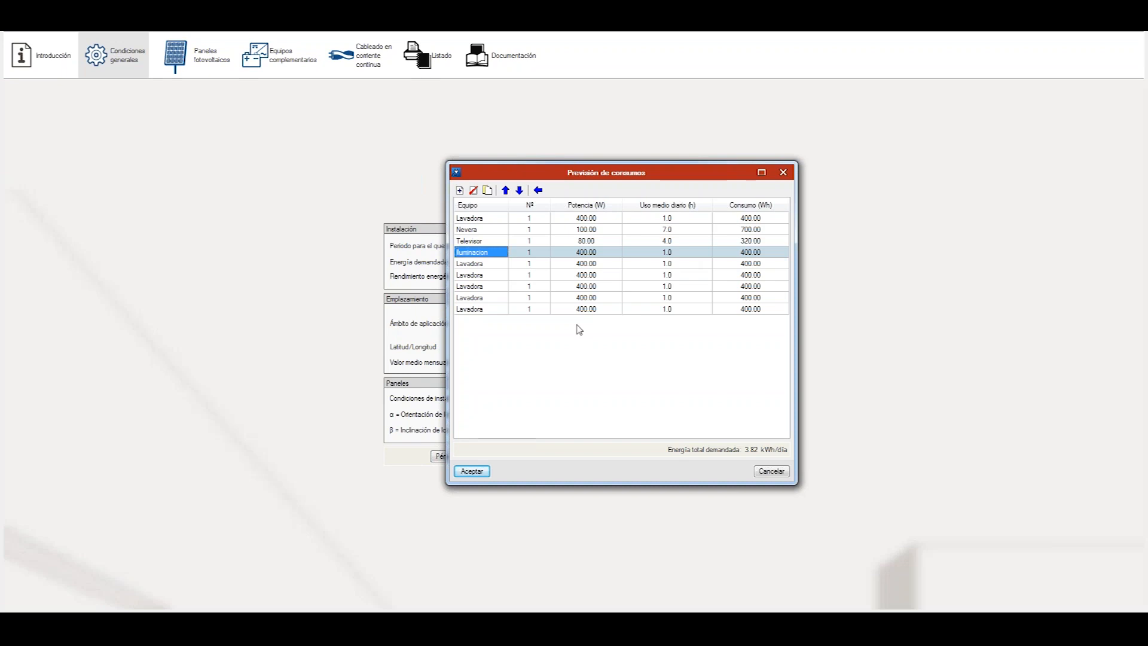
{"action": "left_click", "coordinate": [532, 256]}
{"action": "type", "text": "10"}
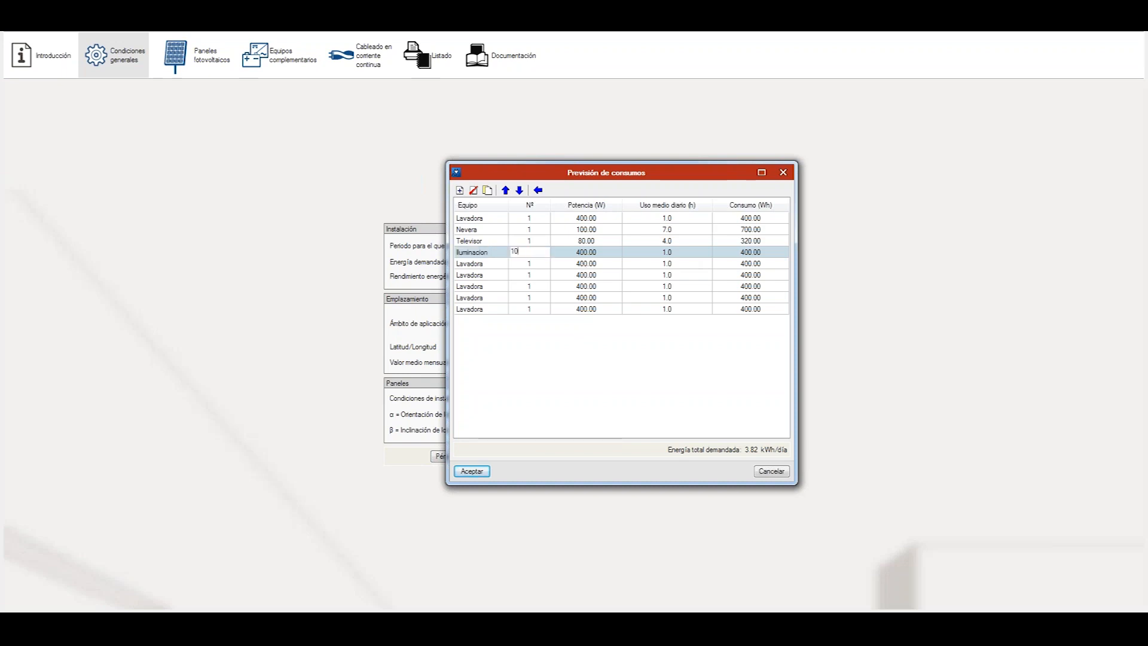
{"action": "key", "text": "Return"}
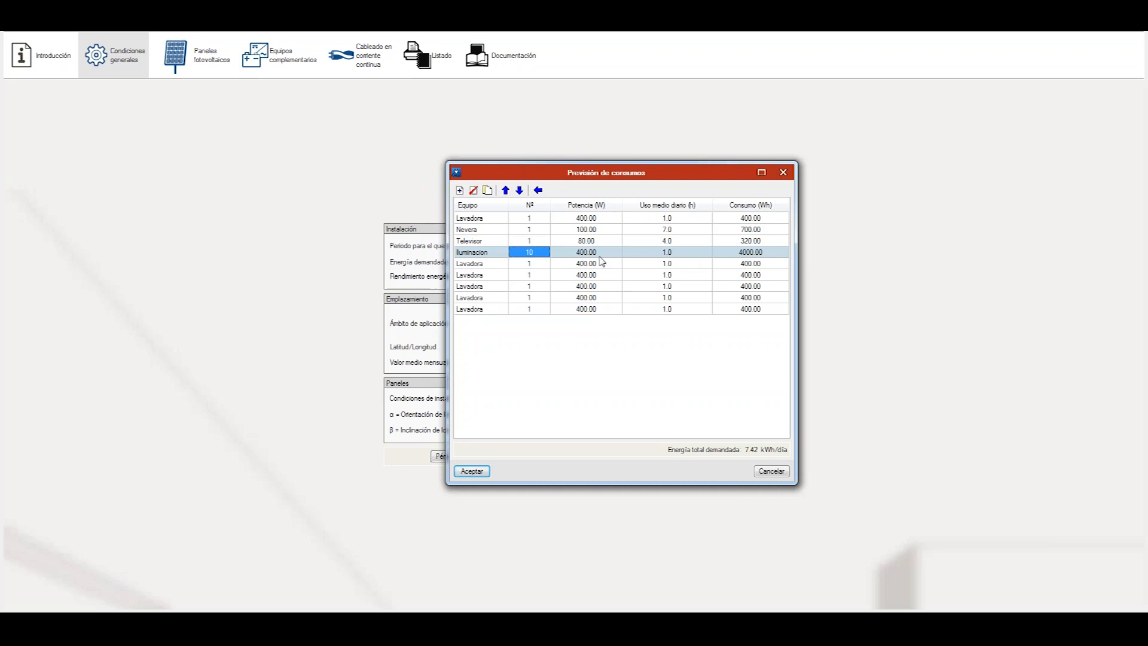
{"action": "left_click", "coordinate": [604, 258]}
{"action": "type", "text": "18"}
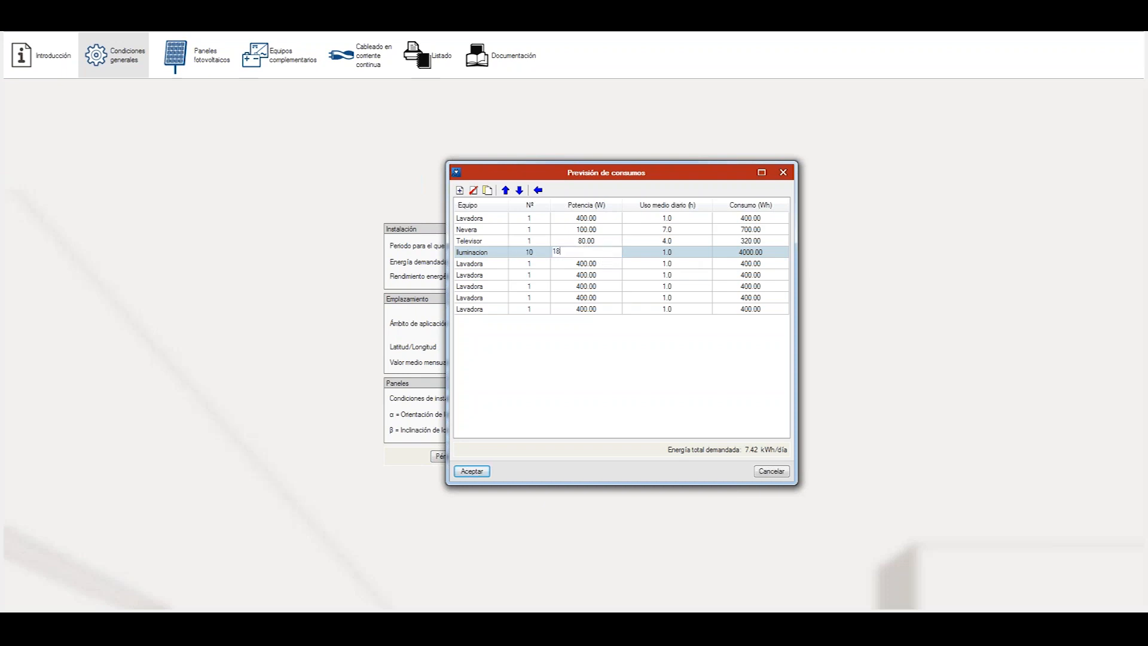
{"action": "key", "text": "Return"}
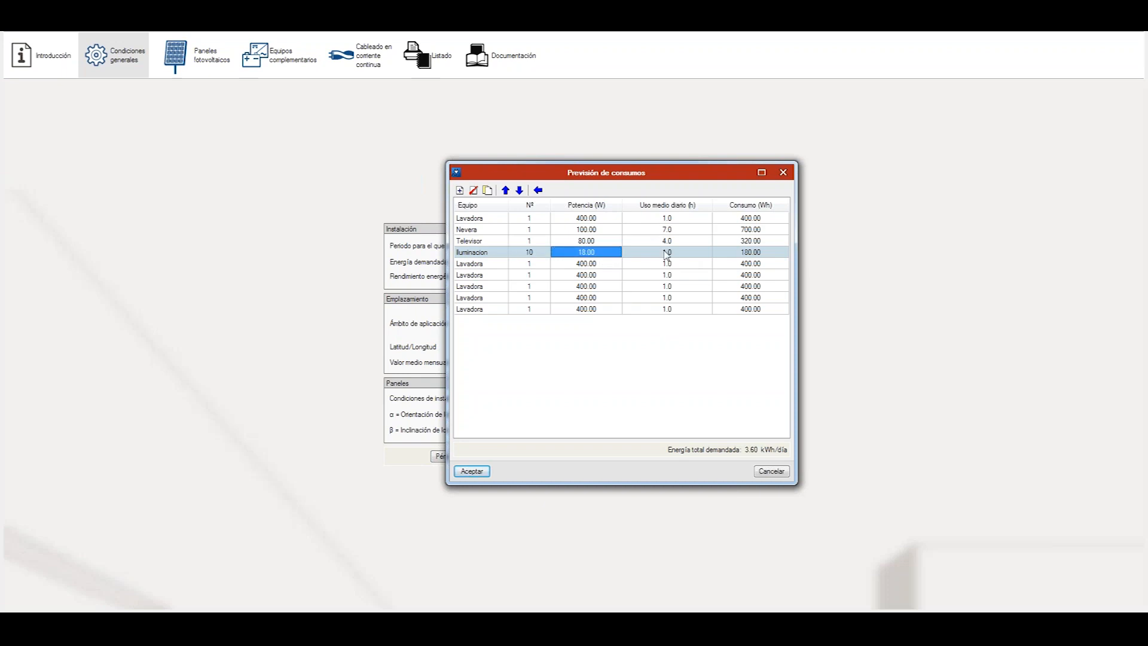
{"action": "left_click", "coordinate": [667, 252]}
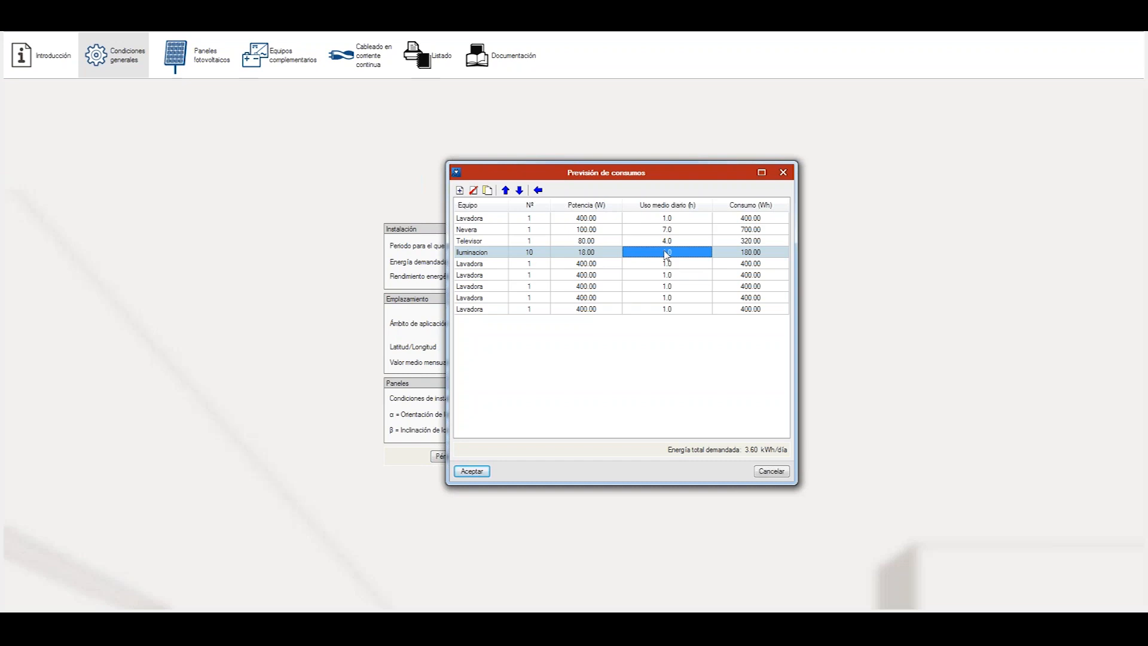
{"action": "type", "text": "4"}
{"action": "key", "text": "Return"}
Change the fifth forecast entry to Ordenador with 2 units, a power of 200 W and 2 hours of average daily use
{"action": "left_click", "coordinate": [488, 267]}
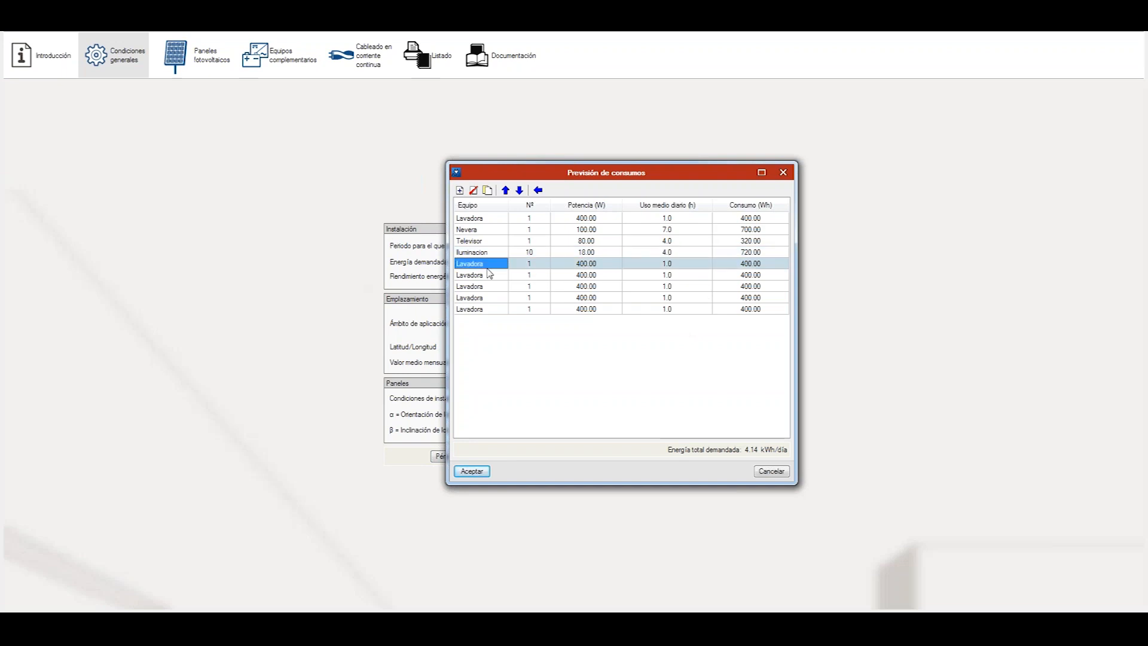
{"action": "type", "text": "Orde"}
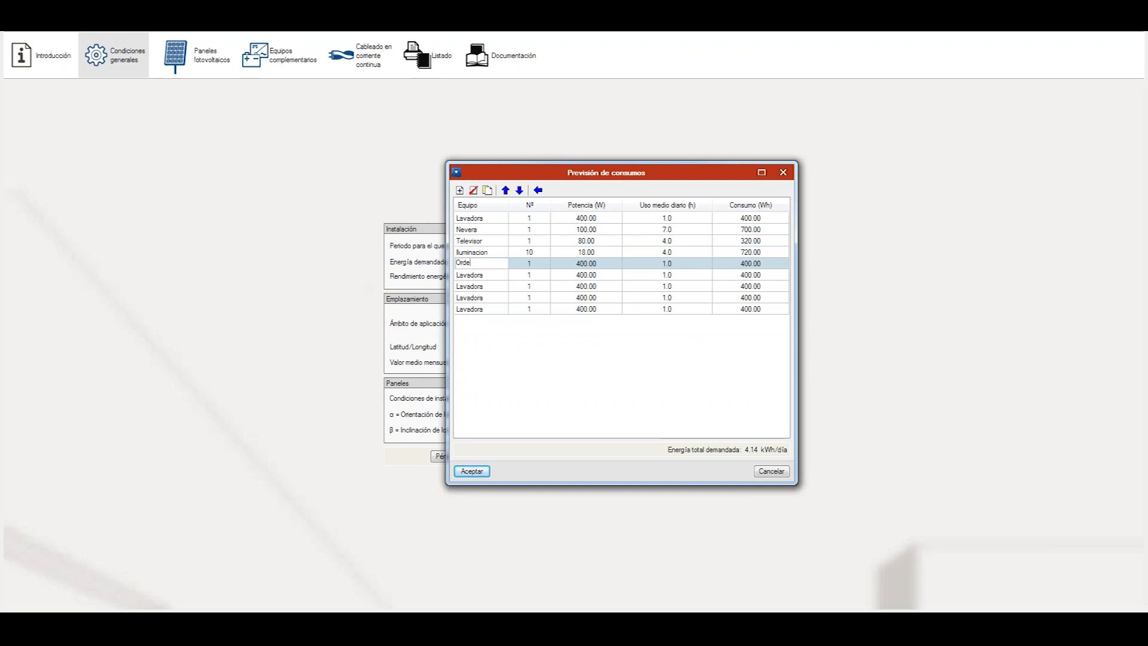
{"action": "left_click", "coordinate": [540, 264]}
{"action": "type", "text": "2"}
{"action": "left_click", "coordinate": [593, 266]}
{"action": "type", "text": "200"}
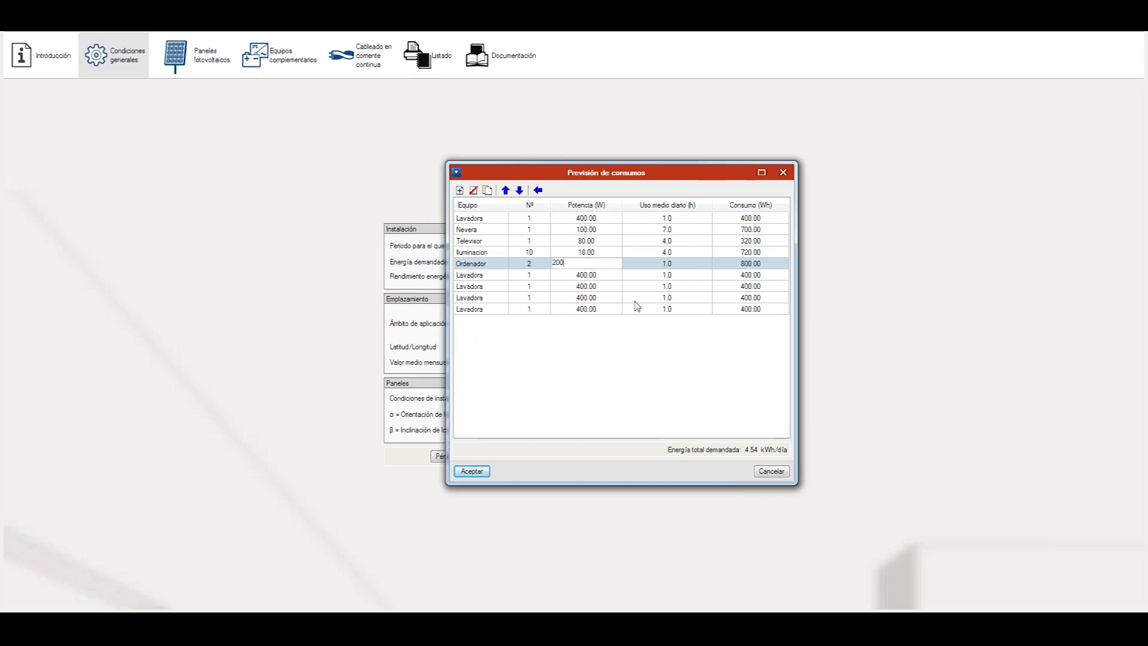
{"action": "left_click", "coordinate": [658, 267]}
{"action": "type", "text": "2"}
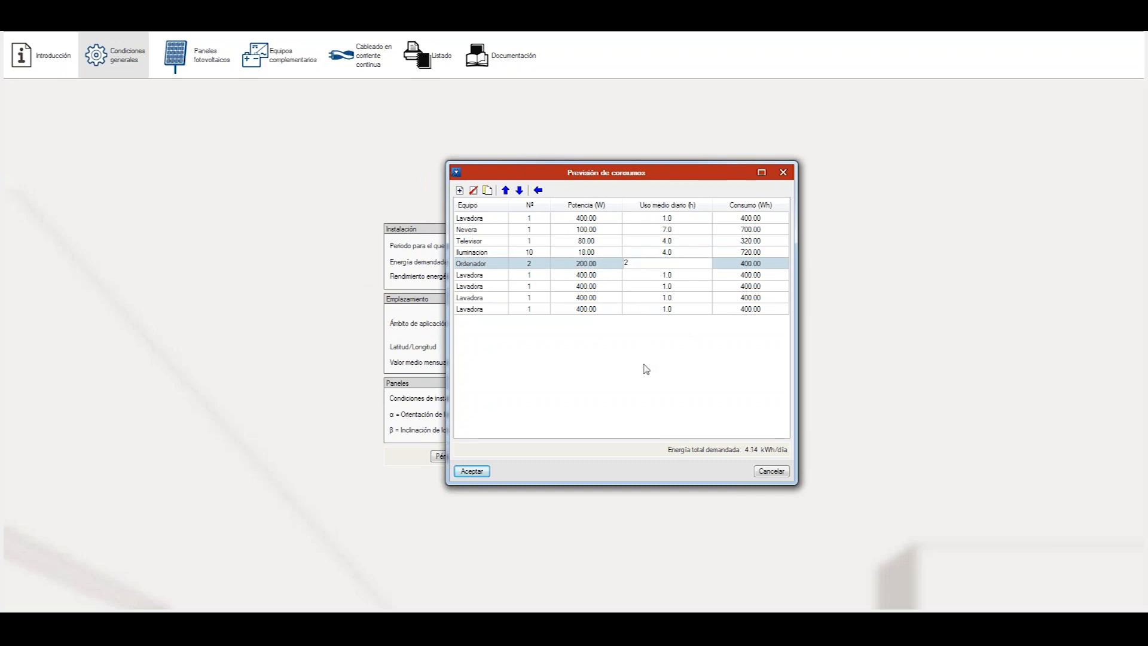
{"action": "left_click", "coordinate": [650, 277]}
Change the sixth forecast entry to Radio with a power of 15 W and 3 hours of average daily use
{"action": "left_click", "coordinate": [483, 276]}
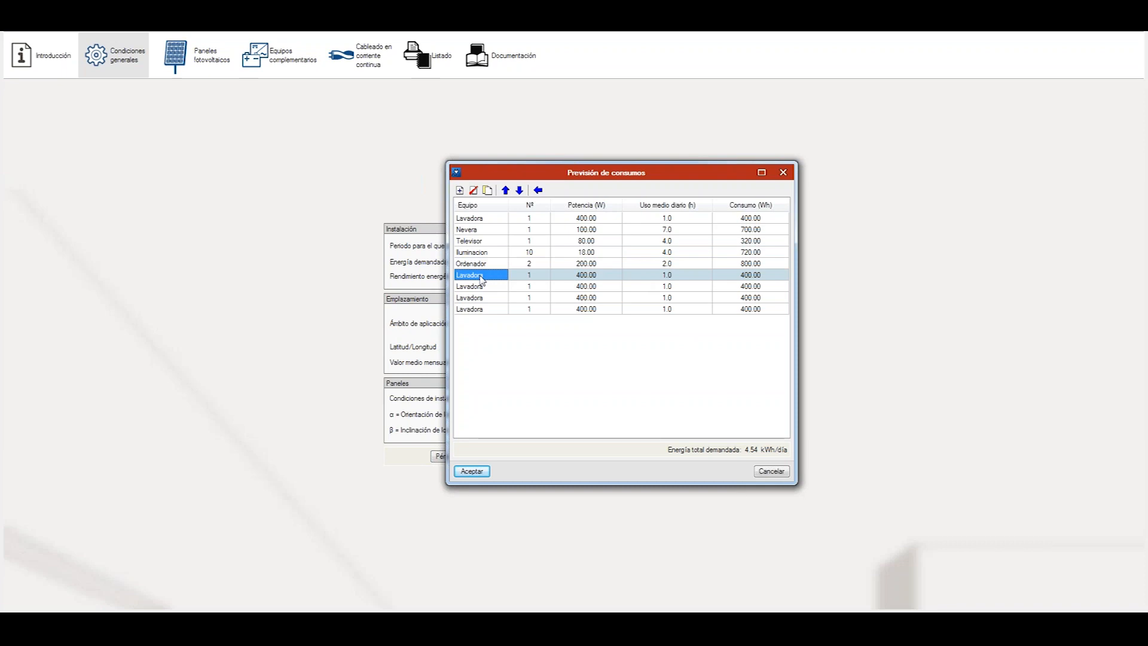
{"action": "type", "text": "Radio"}
{"action": "left_click", "coordinate": [593, 278]}
{"action": "type", "text": "15"}
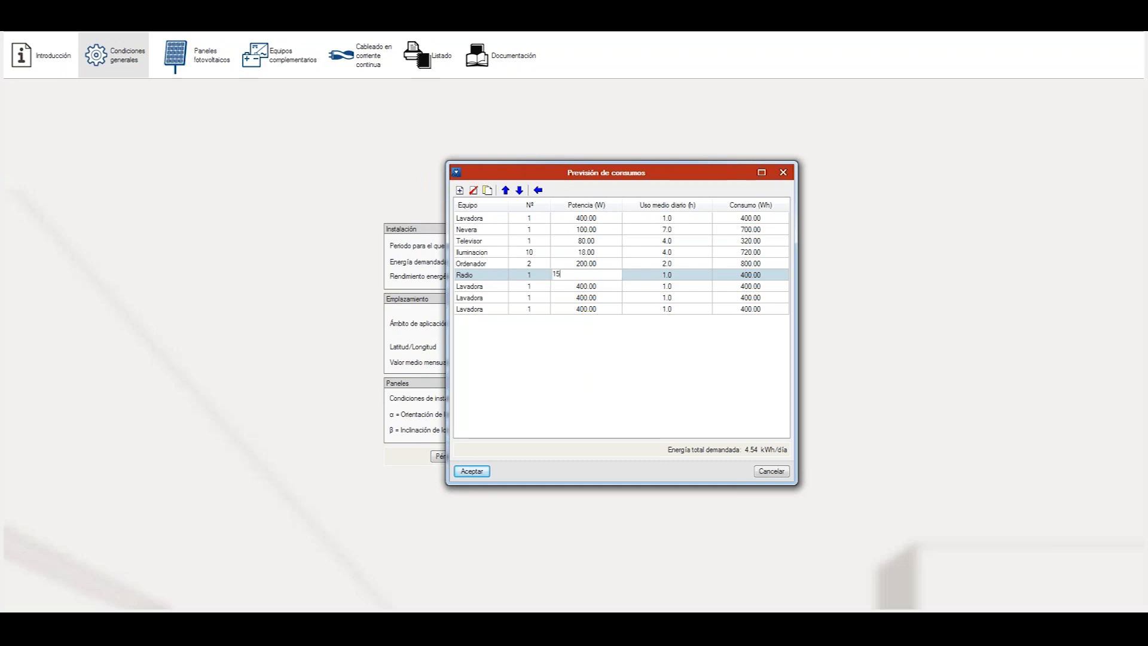
{"action": "left_click", "coordinate": [679, 278]}
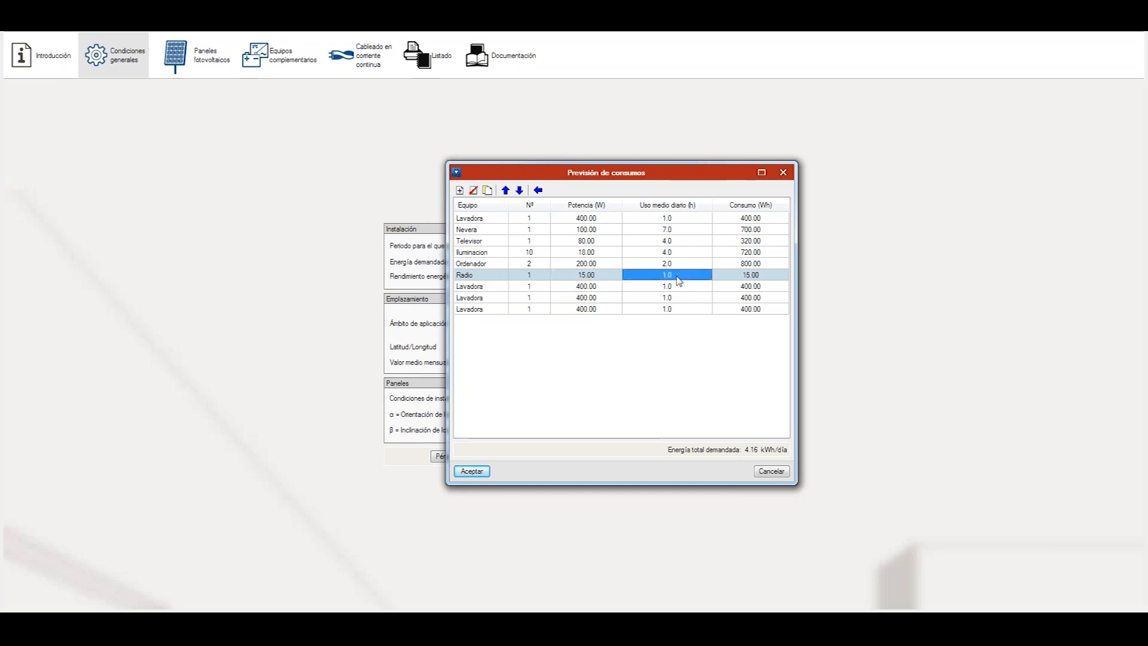
{"action": "type", "text": "3"}
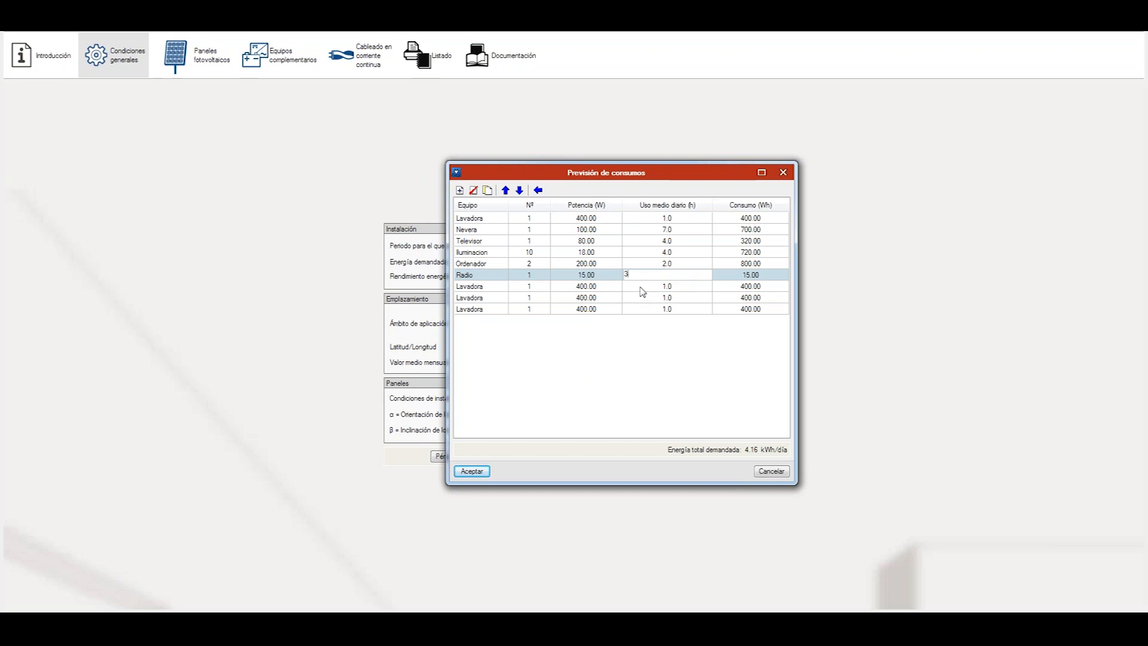
{"action": "key", "text": "Return"}
Change the seventh forecast entry to Otros with a power of 450 W
{"action": "left_click", "coordinate": [496, 287]}
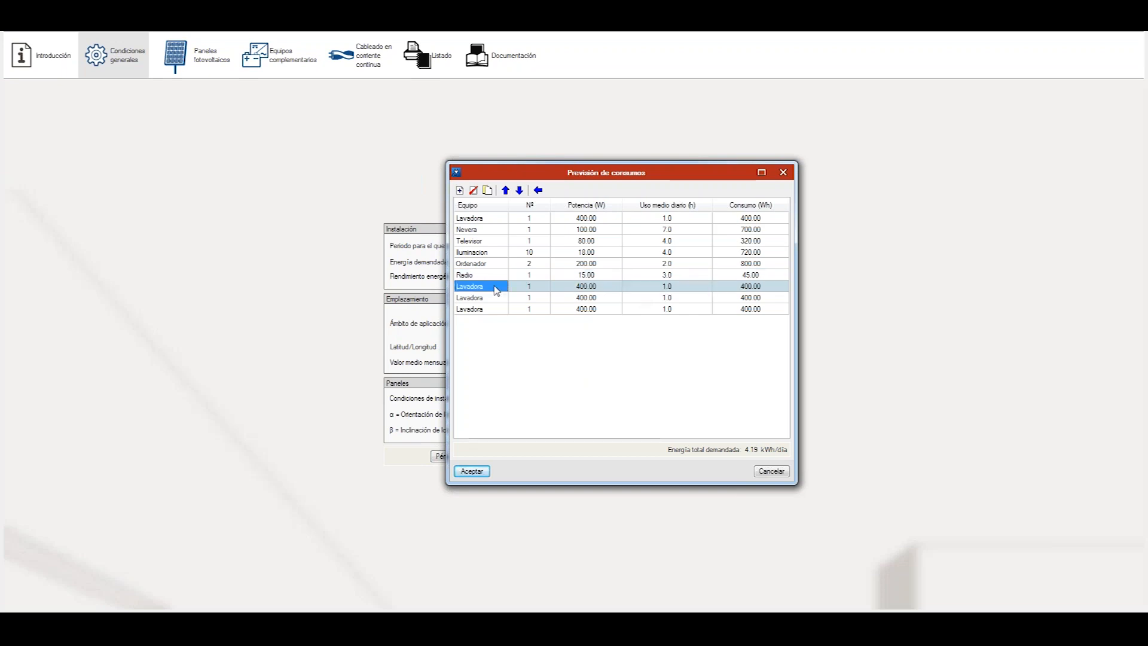
{"action": "type", "text": "Otros"}
{"action": "left_click", "coordinate": [518, 346]}
{"action": "left_click", "coordinate": [571, 287]}
{"action": "type", "text": "450"}
{"action": "left_click", "coordinate": [650, 287]}
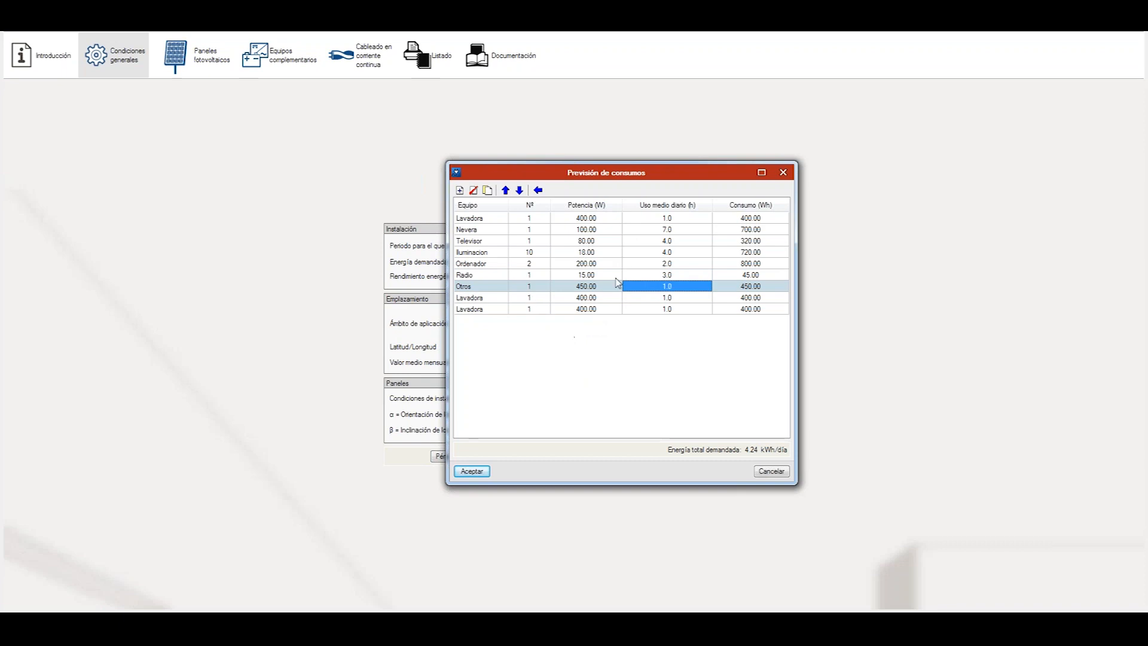
{"action": "left_click", "coordinate": [737, 289]}
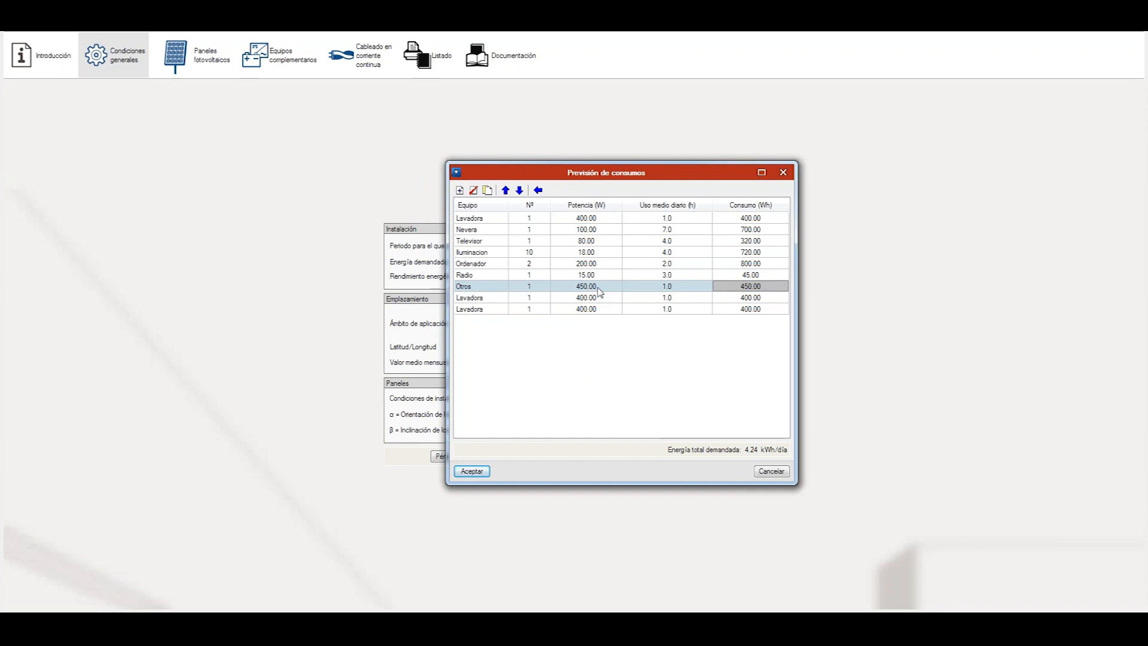
{"action": "left_click", "coordinate": [565, 292]}
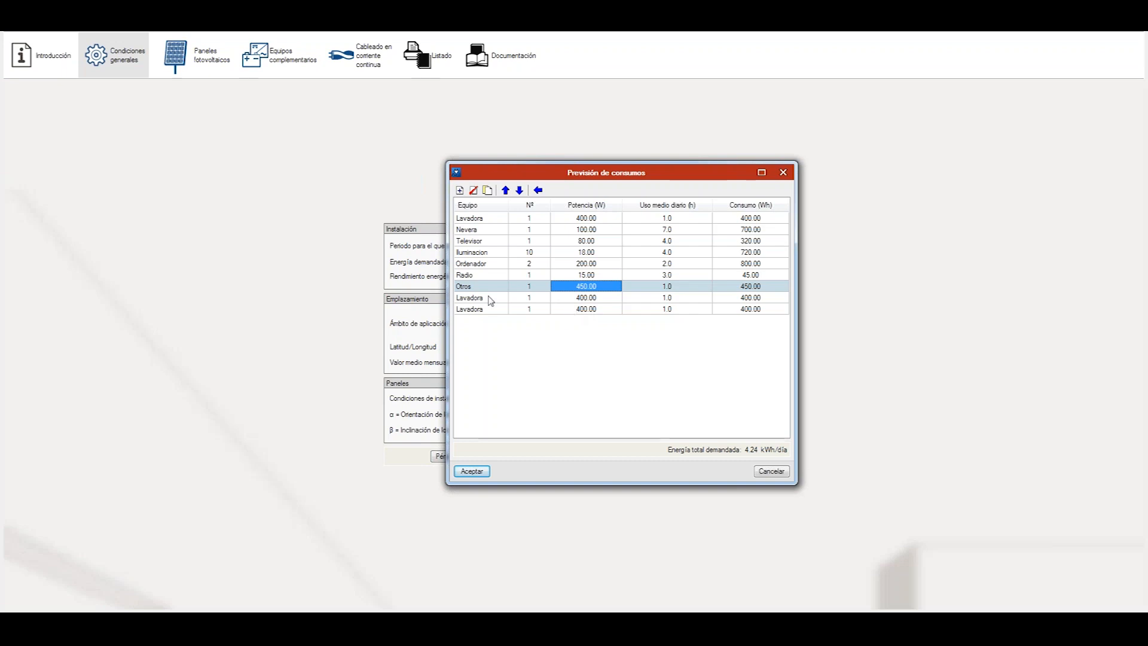
Delete the two leftover Lavadora entries at the end of the consumption forecast and accept the forecast
{"action": "left_click", "coordinate": [476, 311]}
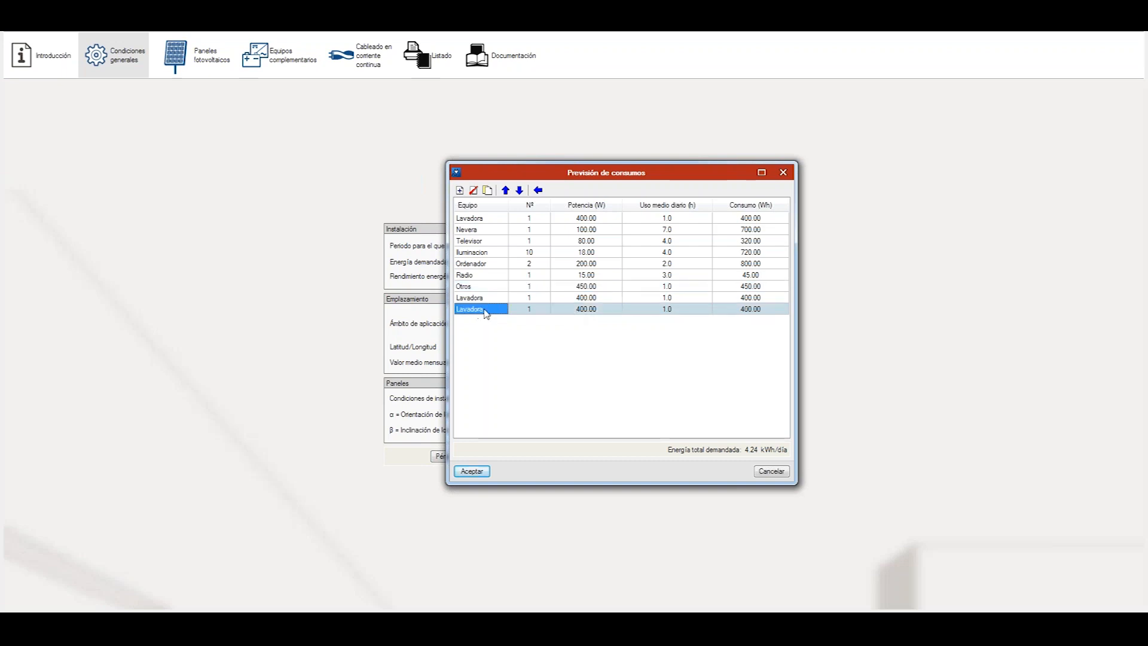
{"action": "left_click", "coordinate": [473, 190]}
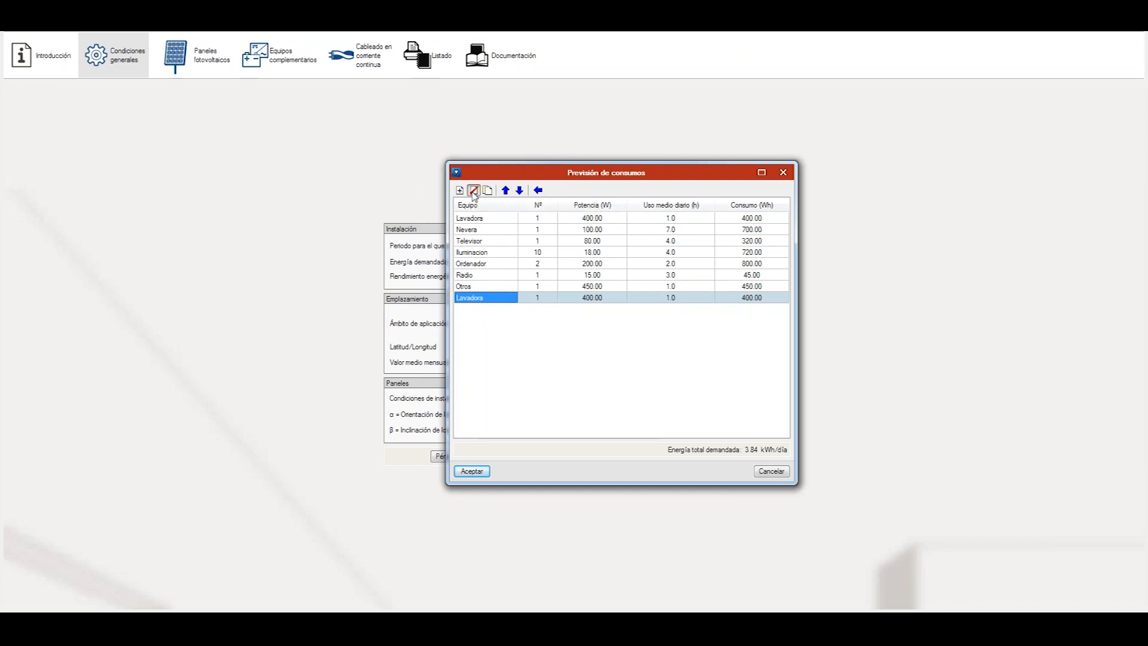
{"action": "left_click", "coordinate": [473, 190]}
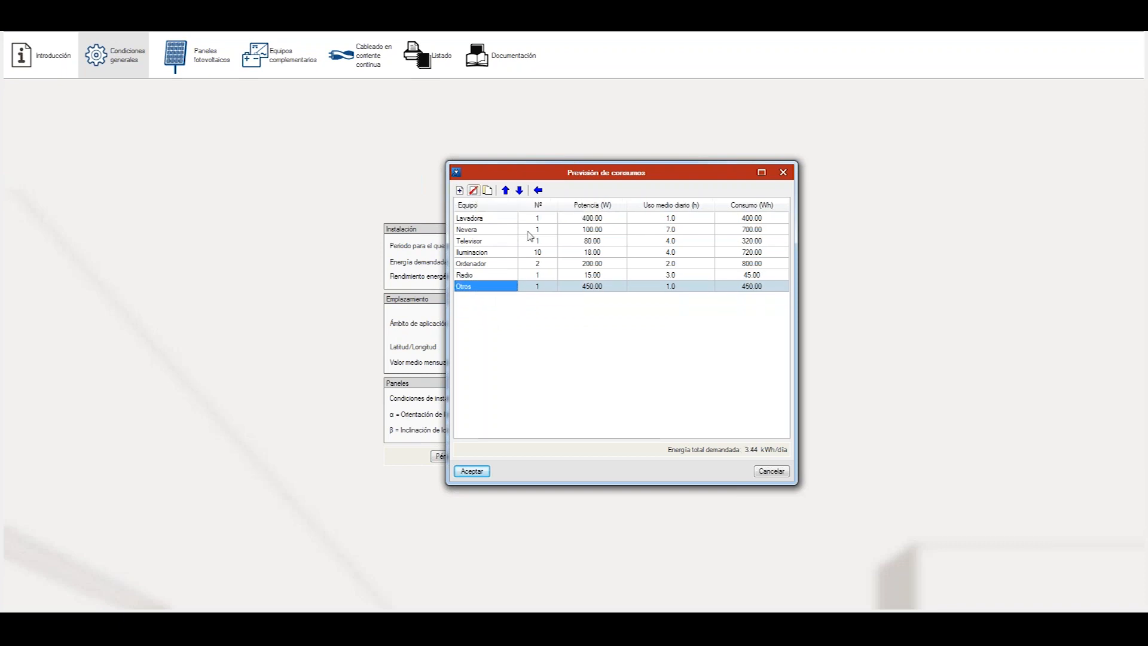
{"action": "left_click", "coordinate": [471, 472]}
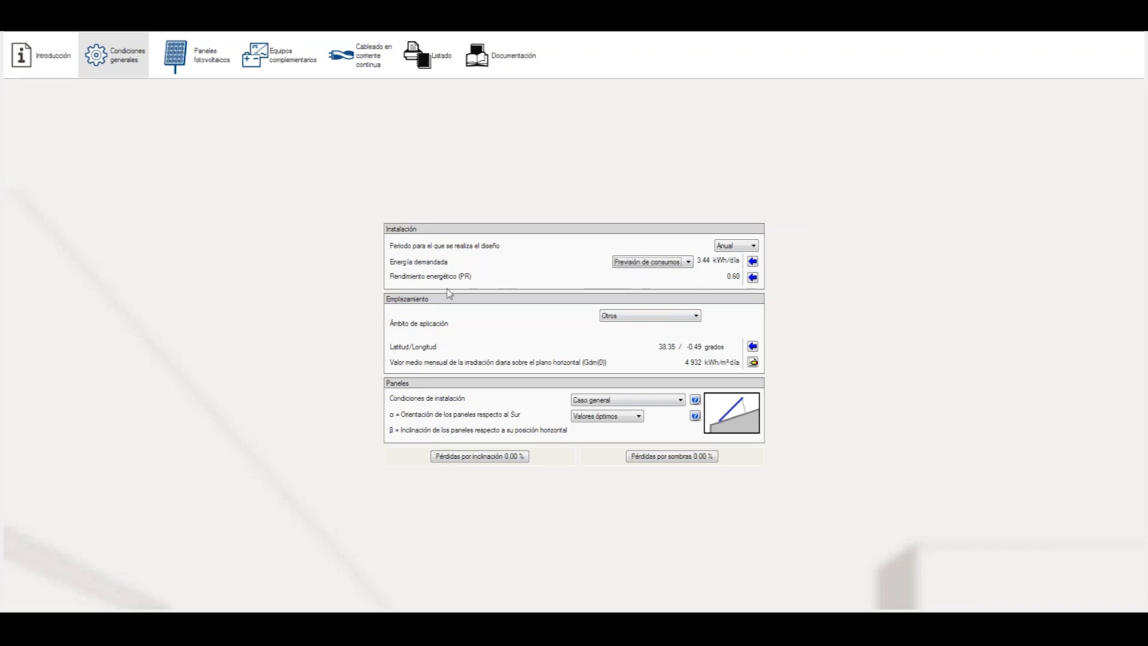
Examine the power-loss breakdown behind the energy performance ratio, including its wiring and temperature options, and the available application scopes
{"action": "left_click", "coordinate": [753, 277]}
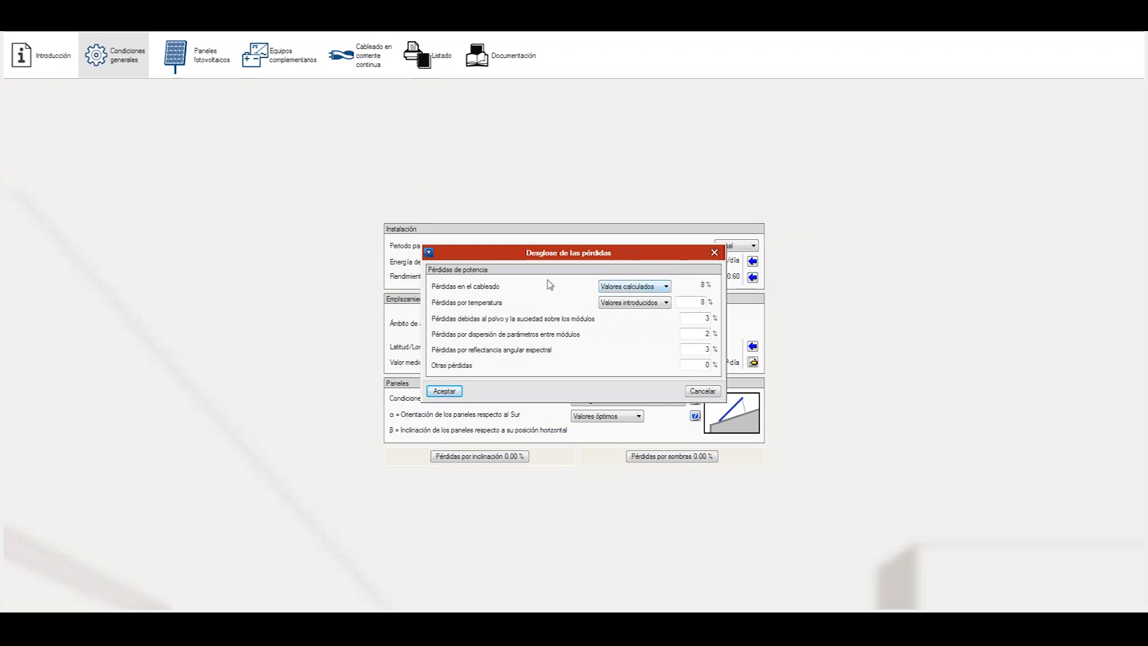
{"action": "left_click_drag", "start_coordinate": [554, 256], "coordinate": [605, 254]}
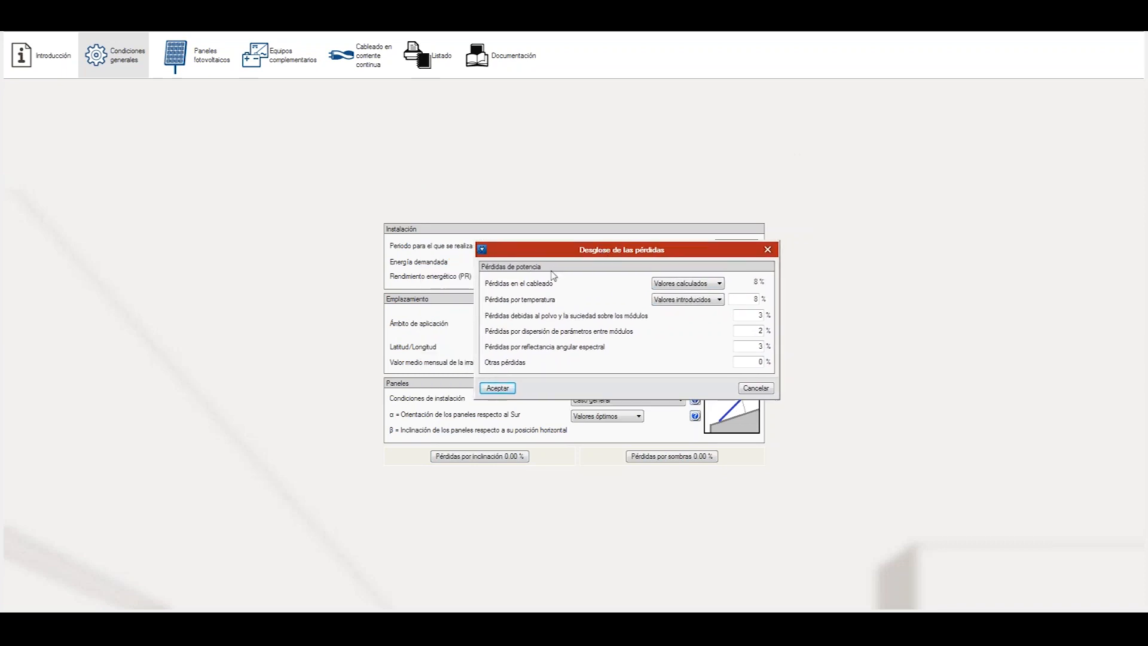
{"action": "left_click", "coordinate": [720, 284]}
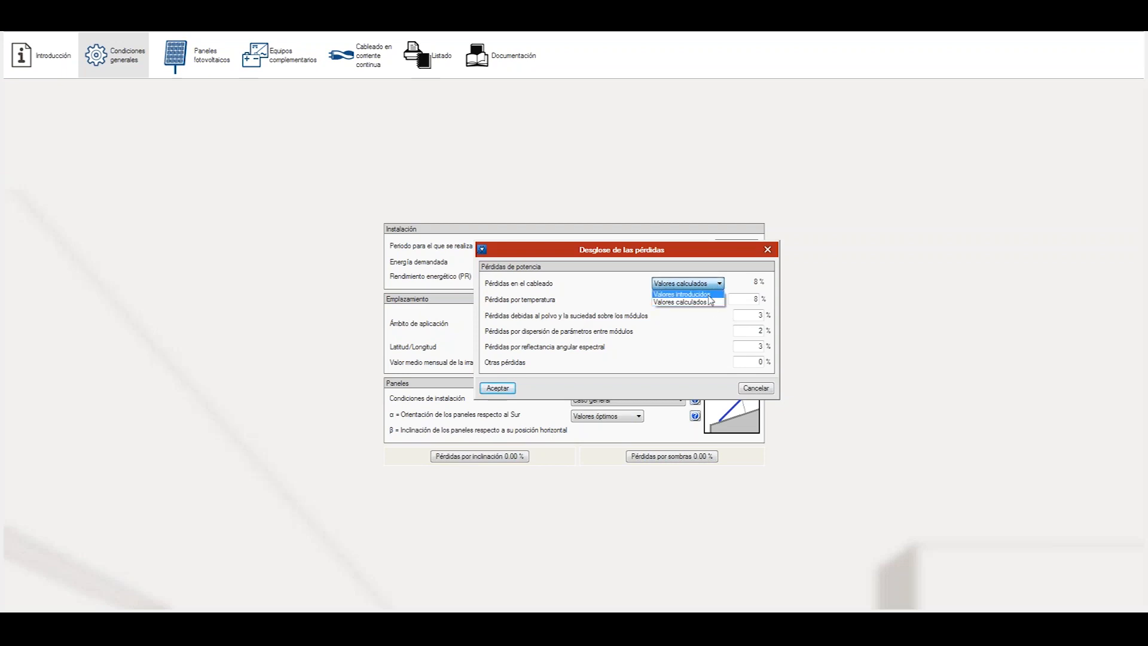
{"action": "left_click", "coordinate": [709, 295]}
{"action": "left_click", "coordinate": [719, 286]}
{"action": "left_click", "coordinate": [705, 302]}
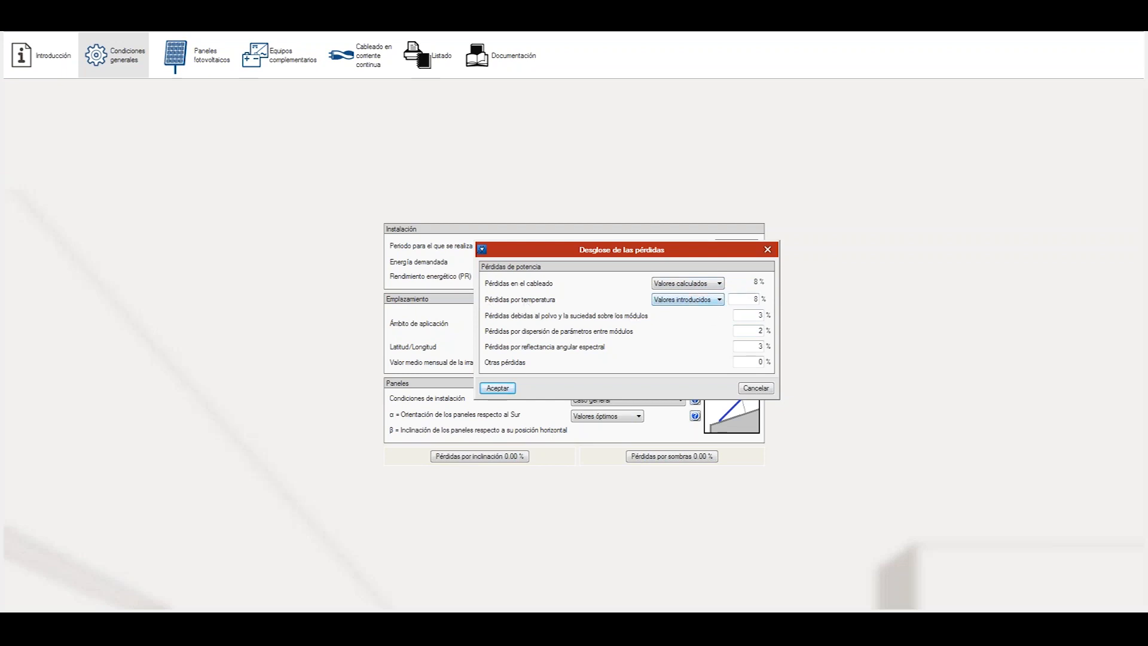
{"action": "left_click", "coordinate": [719, 299]}
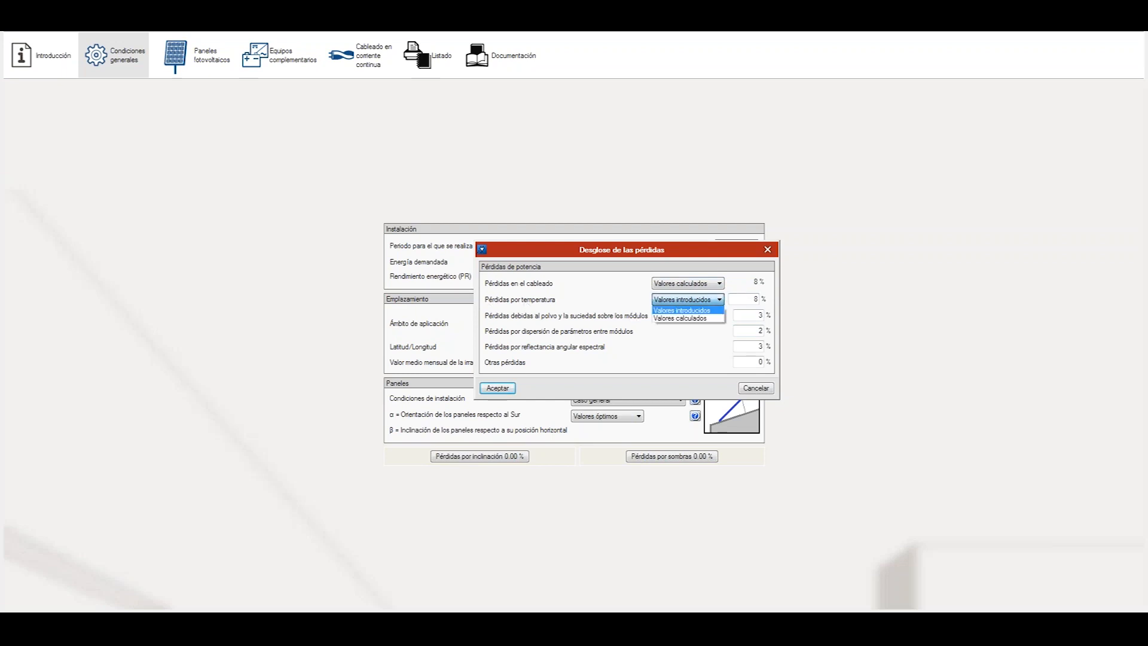
{"action": "left_click", "coordinate": [715, 309]}
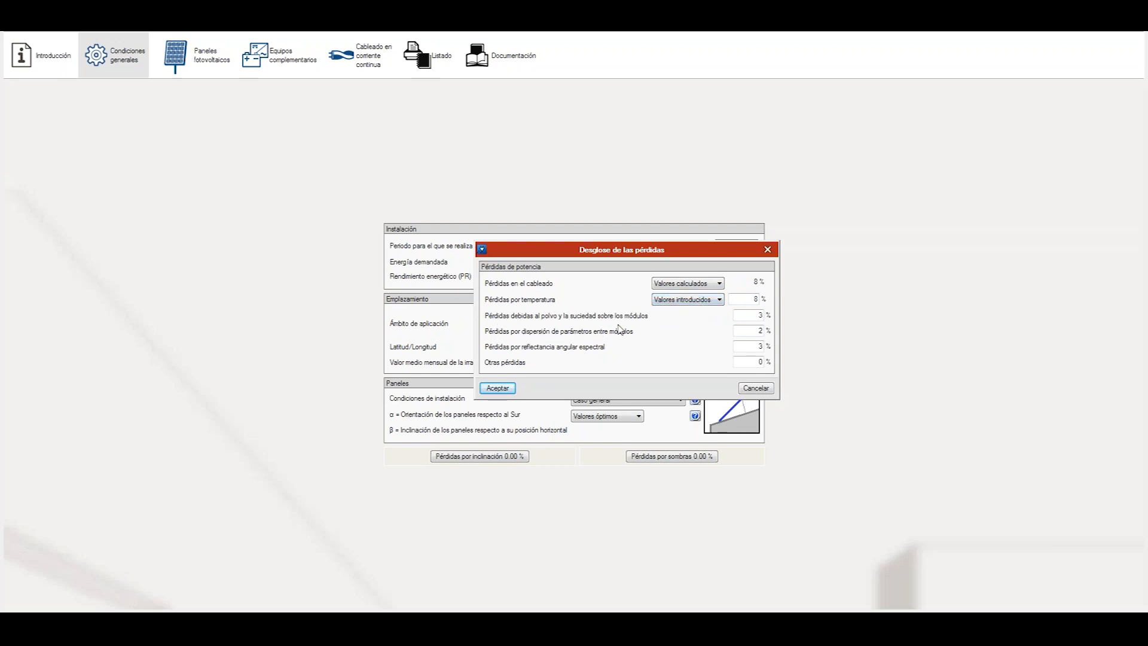
{"action": "left_click", "coordinate": [759, 314]}
{"action": "left_click", "coordinate": [498, 390]}
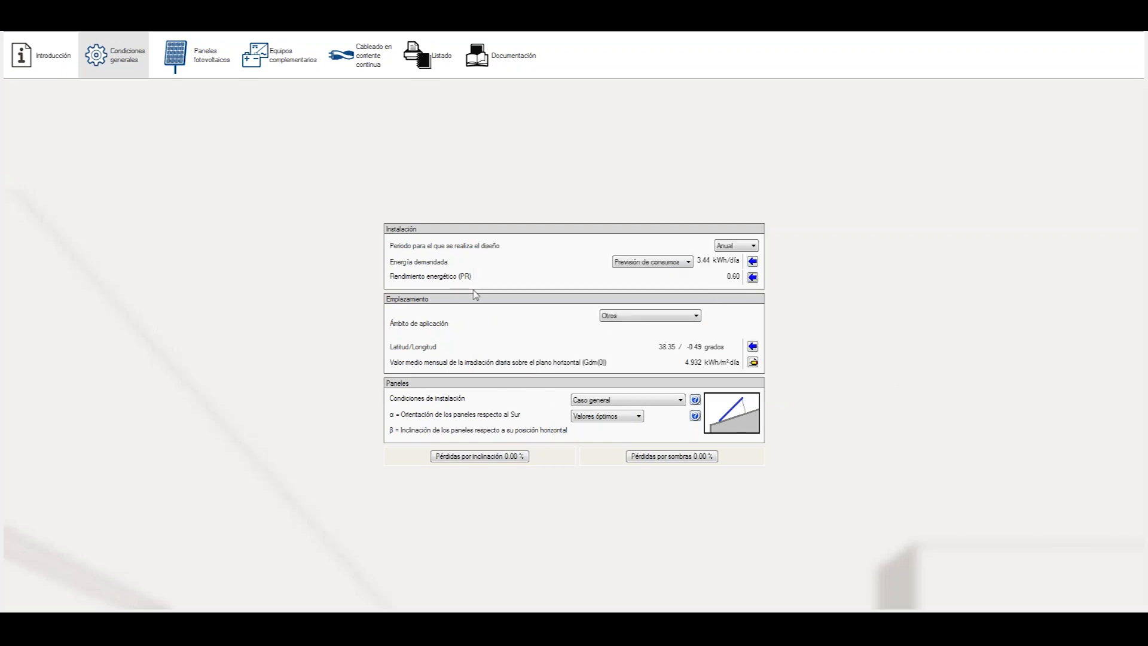
{"action": "left_click", "coordinate": [698, 317]}
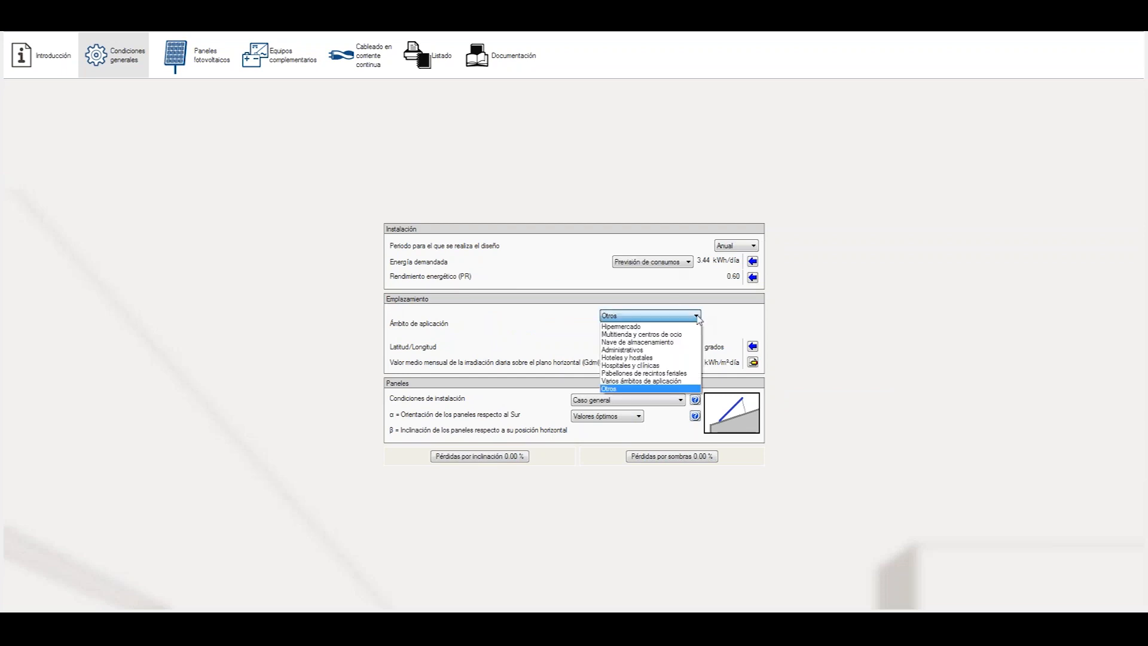
{"action": "left_click", "coordinate": [697, 317]}
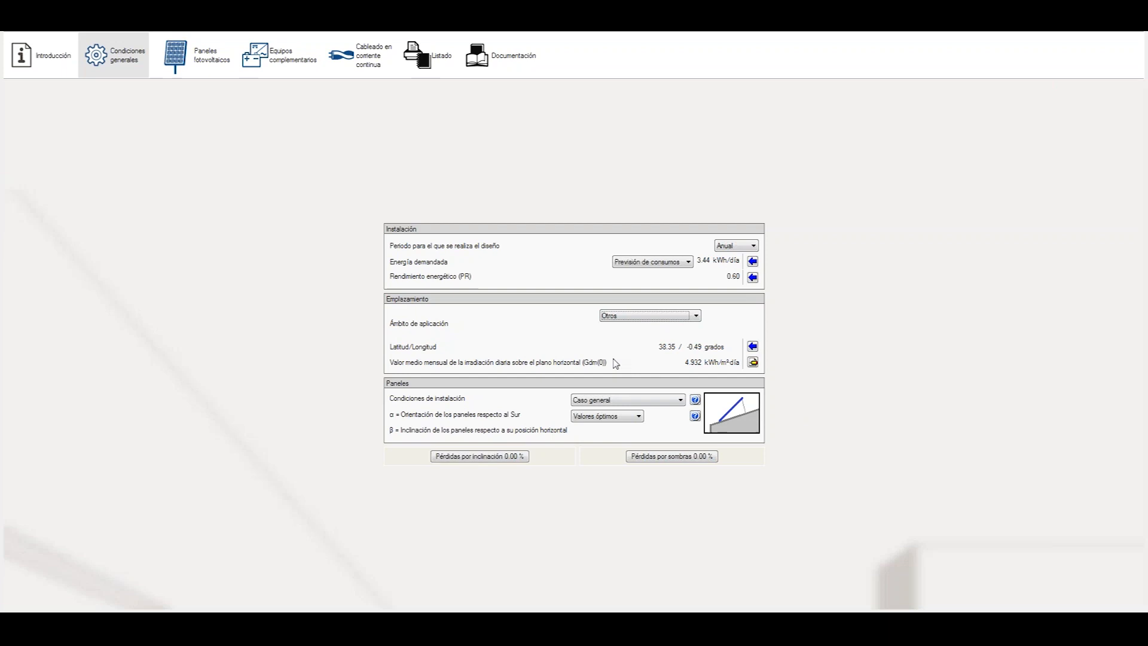
Set the installation's location to Tortosa in the province of Tarragona
{"action": "left_click", "coordinate": [752, 346]}
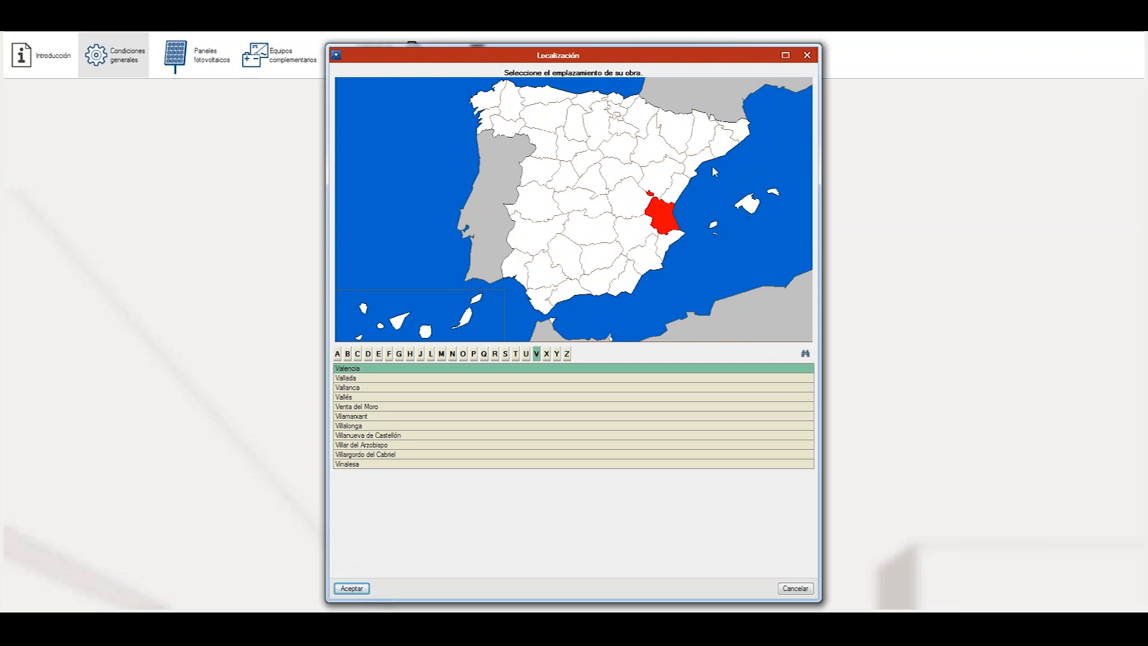
{"action": "left_click", "coordinate": [698, 156]}
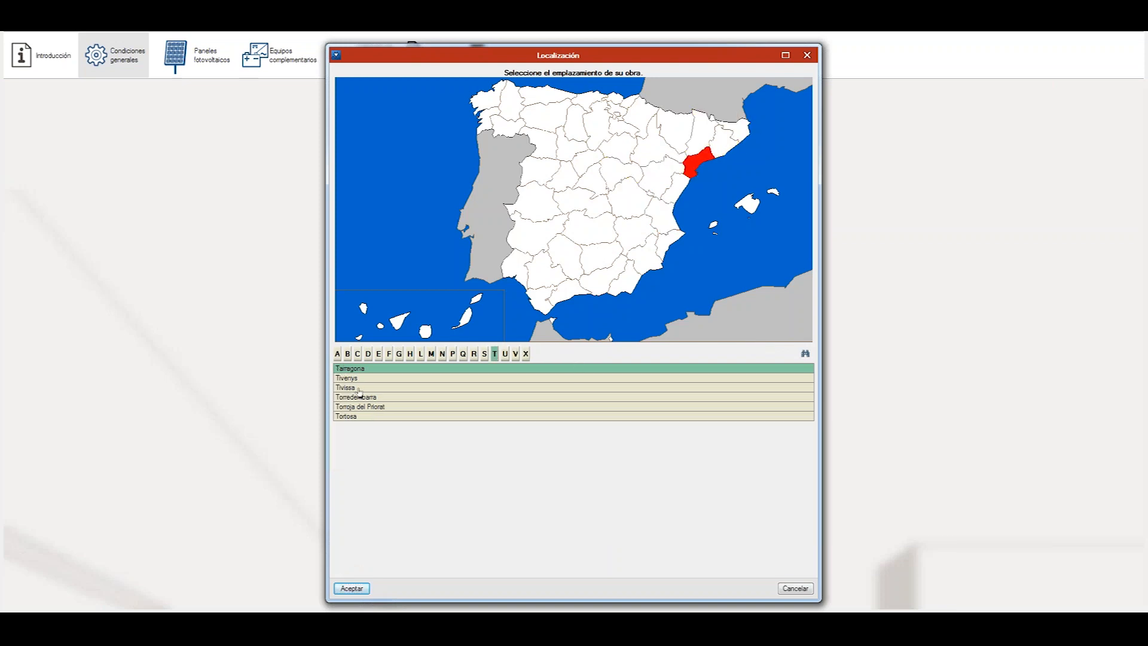
{"action": "left_click", "coordinate": [354, 418]}
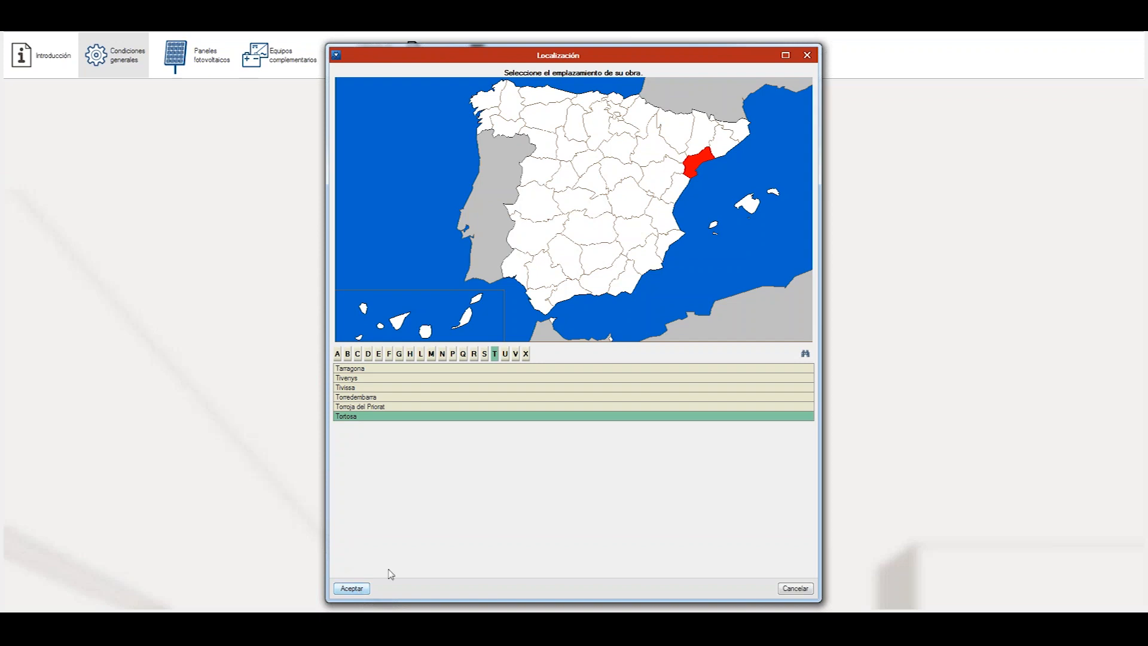
{"action": "left_click", "coordinate": [361, 590]}
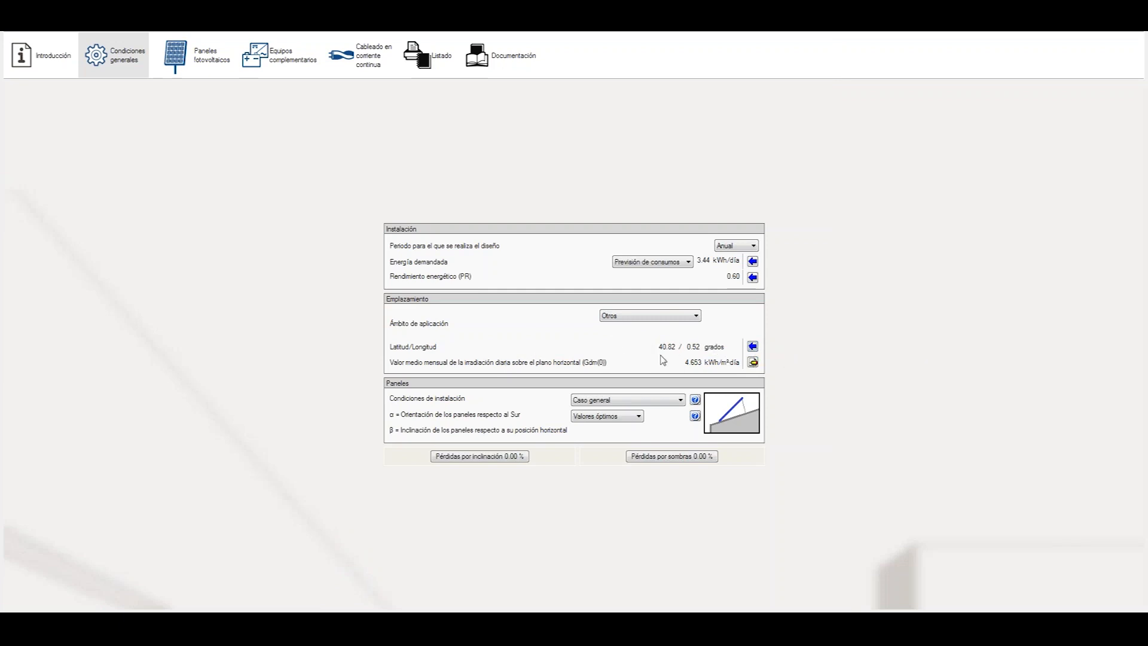
Review the daily irradiation and ambient temperature data for Tortosa and accept them
{"action": "left_click", "coordinate": [753, 363]}
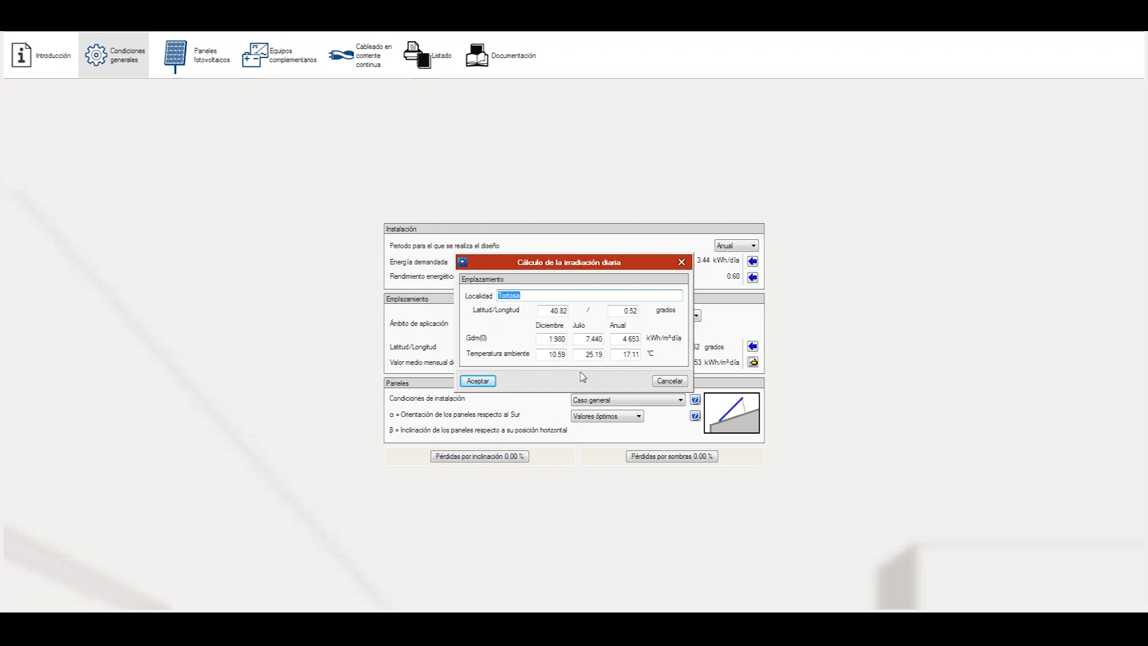
{"action": "left_click", "coordinate": [479, 382]}
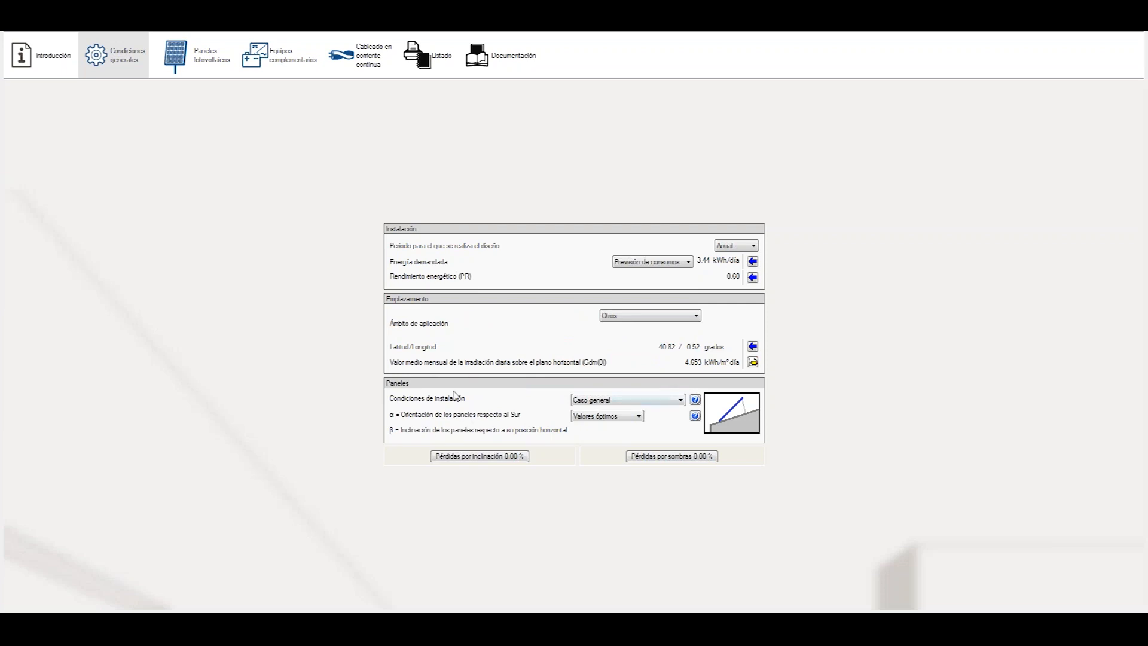
Compare the Superposición and Integración arquitectónica installation conditions for the panels and return to Caso general
{"action": "left_click", "coordinate": [682, 401]}
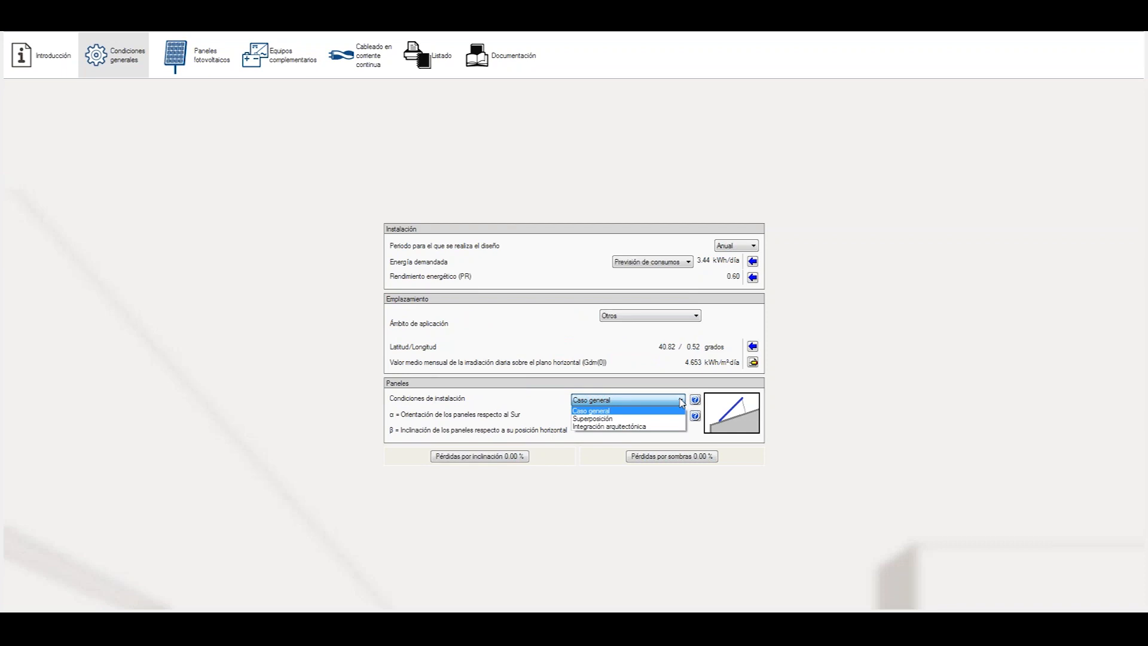
{"action": "left_click", "coordinate": [680, 402]}
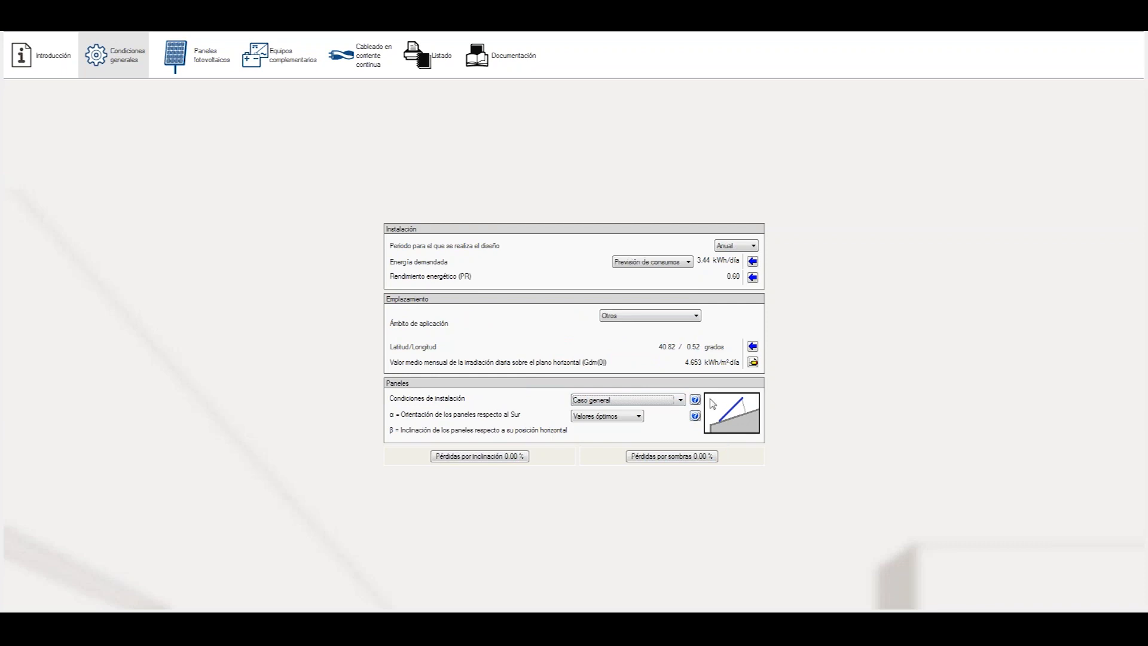
{"action": "left_click", "coordinate": [673, 403]}
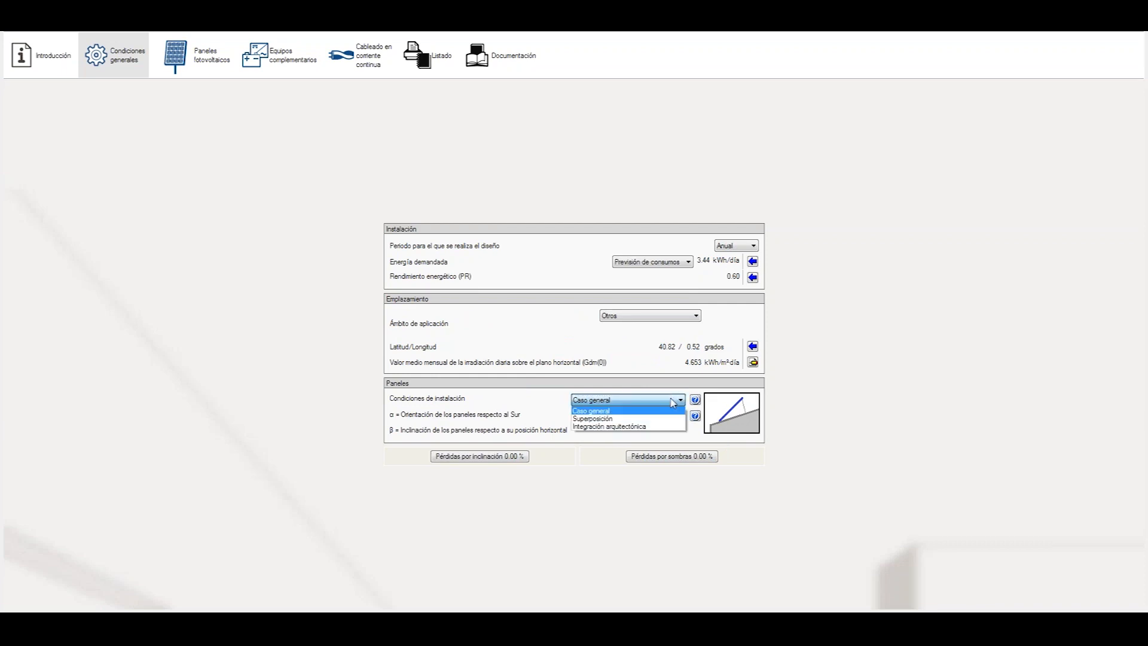
{"action": "left_click", "coordinate": [658, 409]}
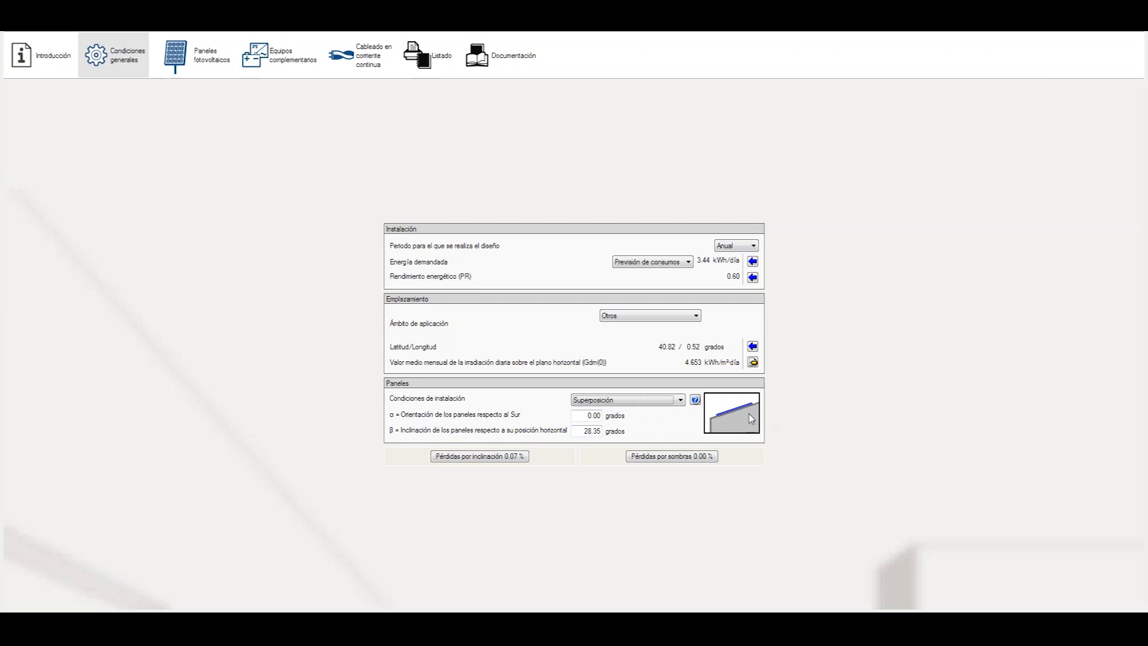
{"action": "left_click", "coordinate": [681, 400]}
{"action": "left_click", "coordinate": [653, 430]}
{"action": "left_click", "coordinate": [679, 401]}
{"action": "left_click", "coordinate": [648, 419]}
{"action": "left_click", "coordinate": [655, 400]}
{"action": "left_click", "coordinate": [620, 412]}
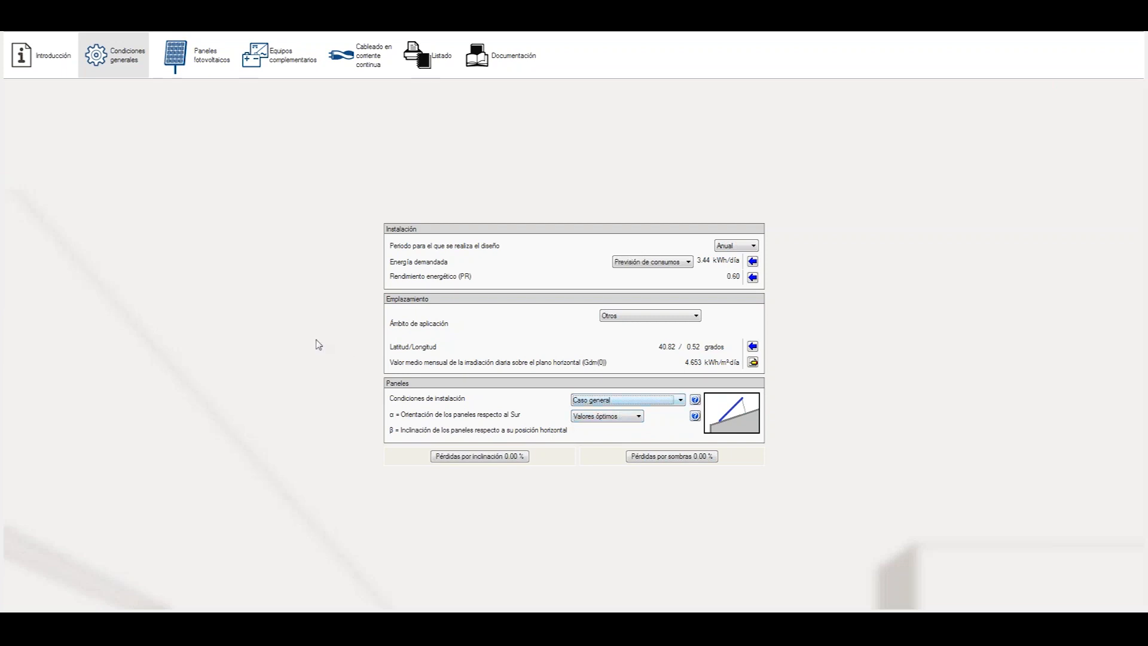
Examine the orientation options for the panels and read the help on optimal orientation and inclination
{"action": "left_click", "coordinate": [636, 419]}
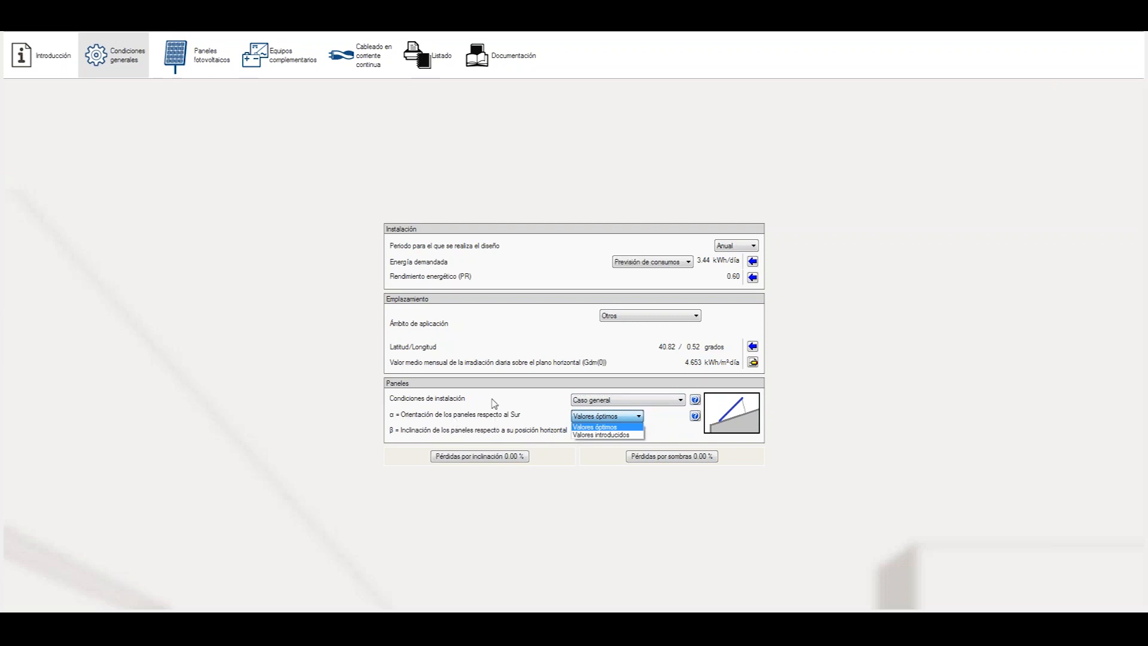
{"action": "left_click", "coordinate": [619, 422]}
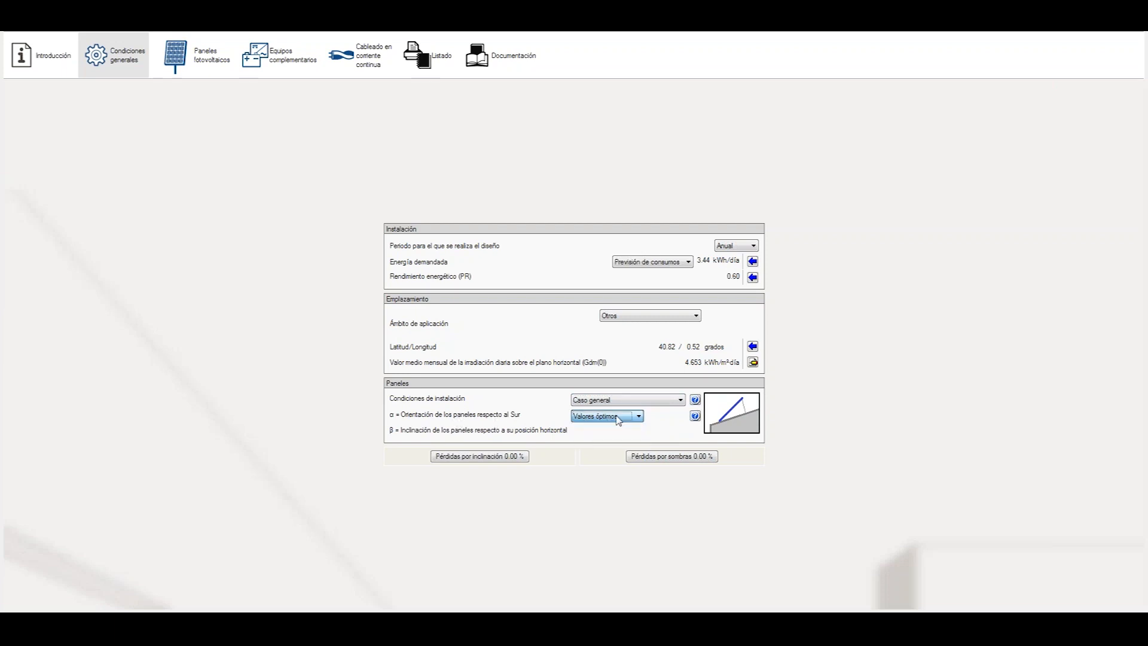
{"action": "left_click", "coordinate": [619, 417]}
{"action": "left_click", "coordinate": [616, 418]}
{"action": "left_click", "coordinate": [695, 415]}
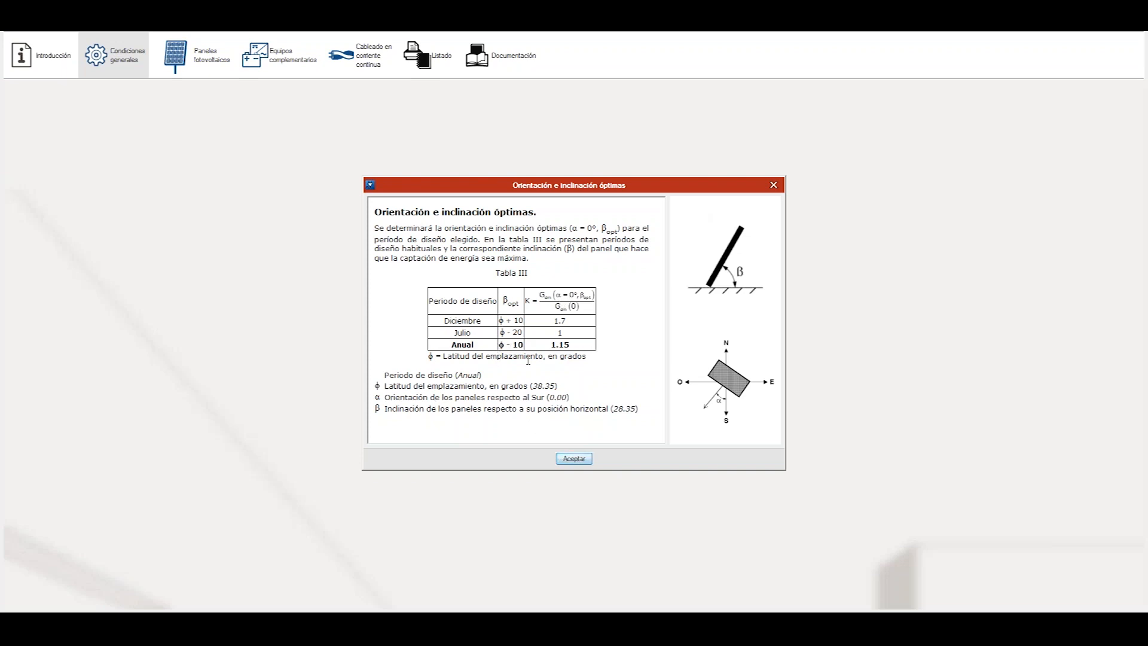
{"action": "left_click", "coordinate": [565, 460]}
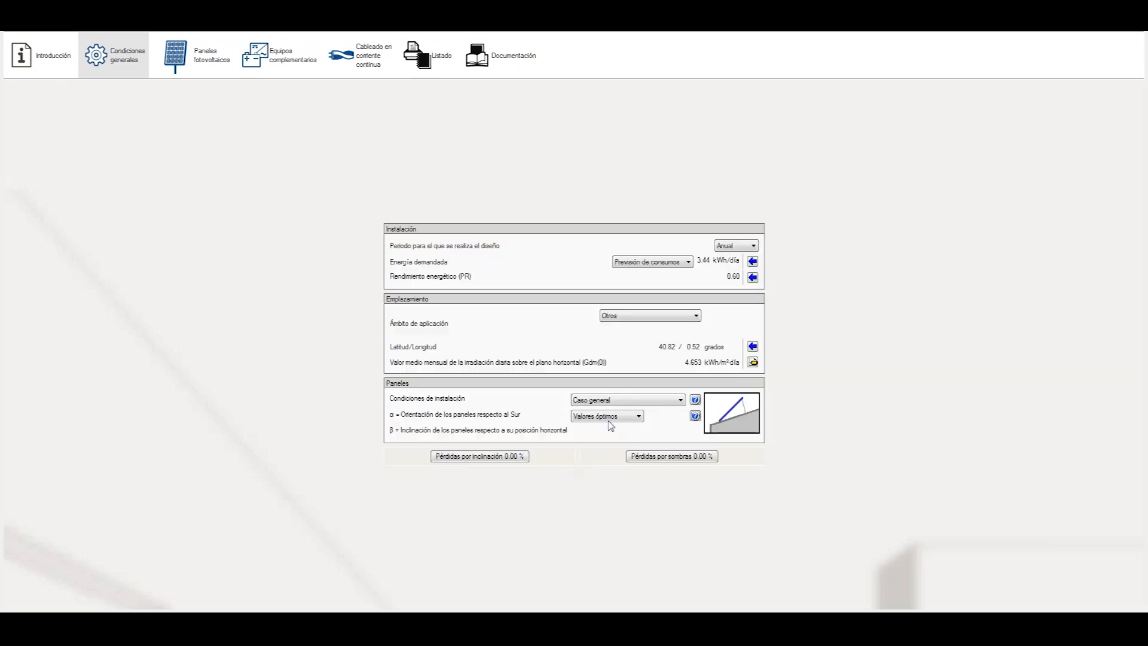
Switch the panel angles to Valores introducidos and set the inclination β to 30.82 degrees
{"action": "left_click", "coordinate": [638, 418]}
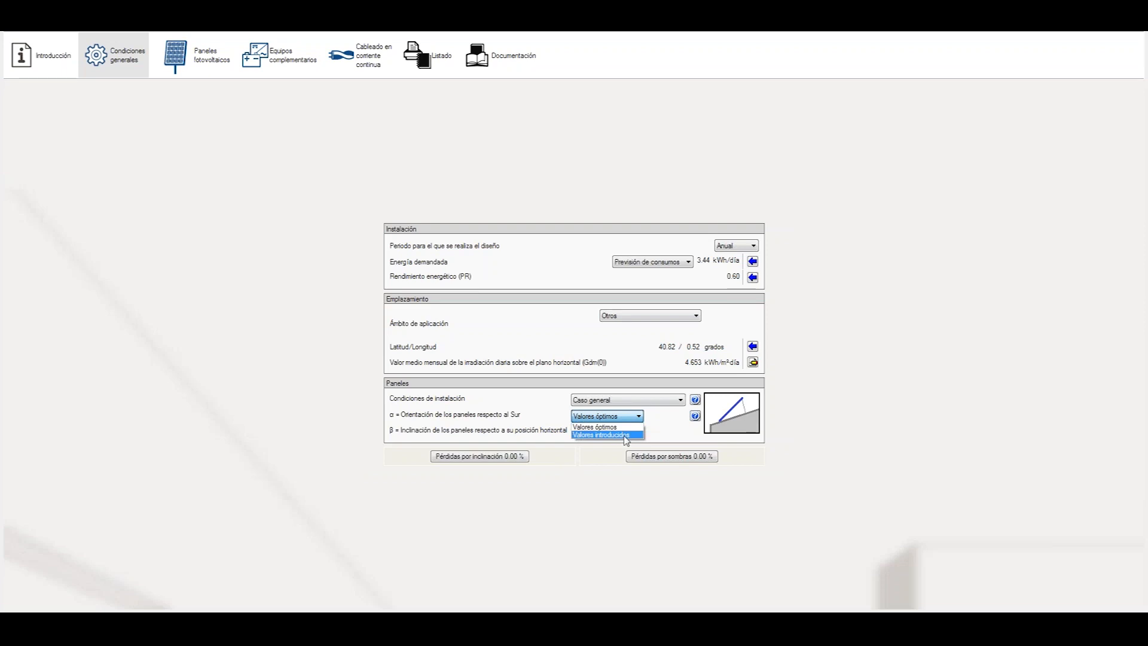
{"action": "left_click", "coordinate": [626, 435]}
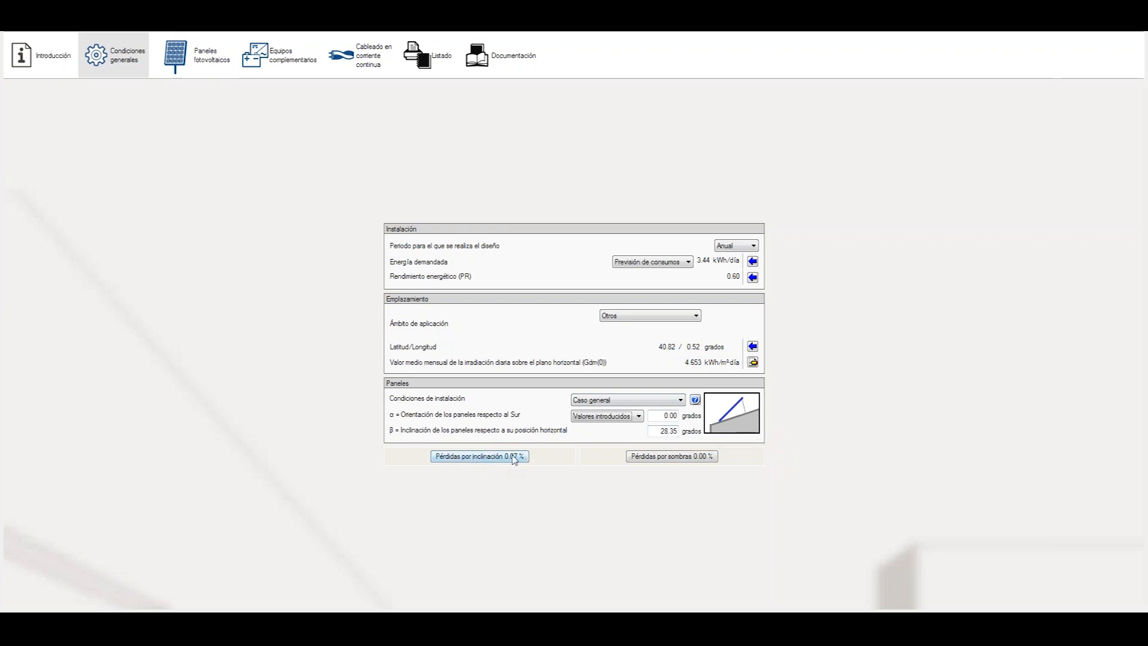
{"action": "left_click_drag", "start_coordinate": [656, 432], "coordinate": [692, 436]}
{"action": "type", "text": "30.82"}
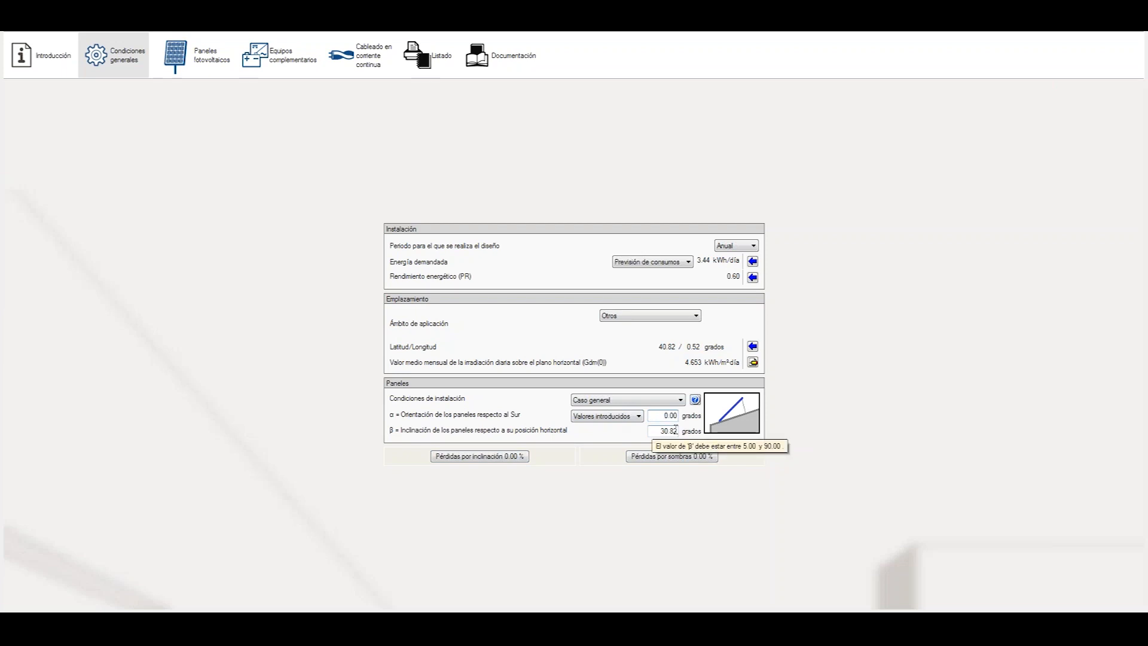
Examine the inclination loss diagram and its installation condition and orientation options
{"action": "left_click", "coordinate": [485, 457]}
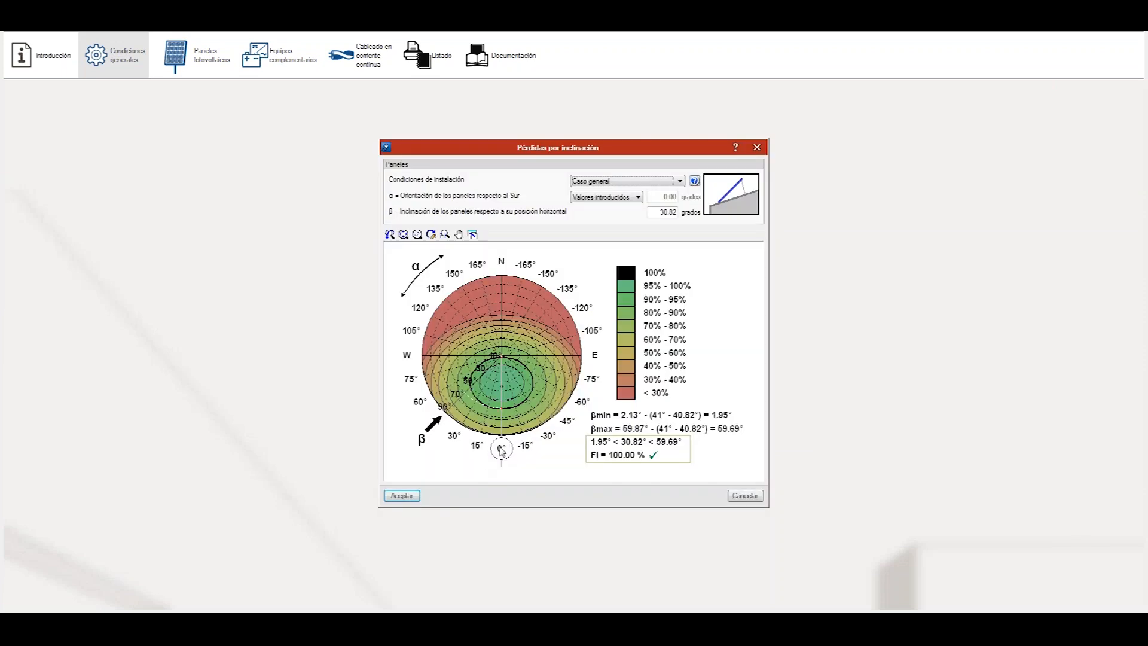
{"action": "left_click", "coordinate": [679, 182]}
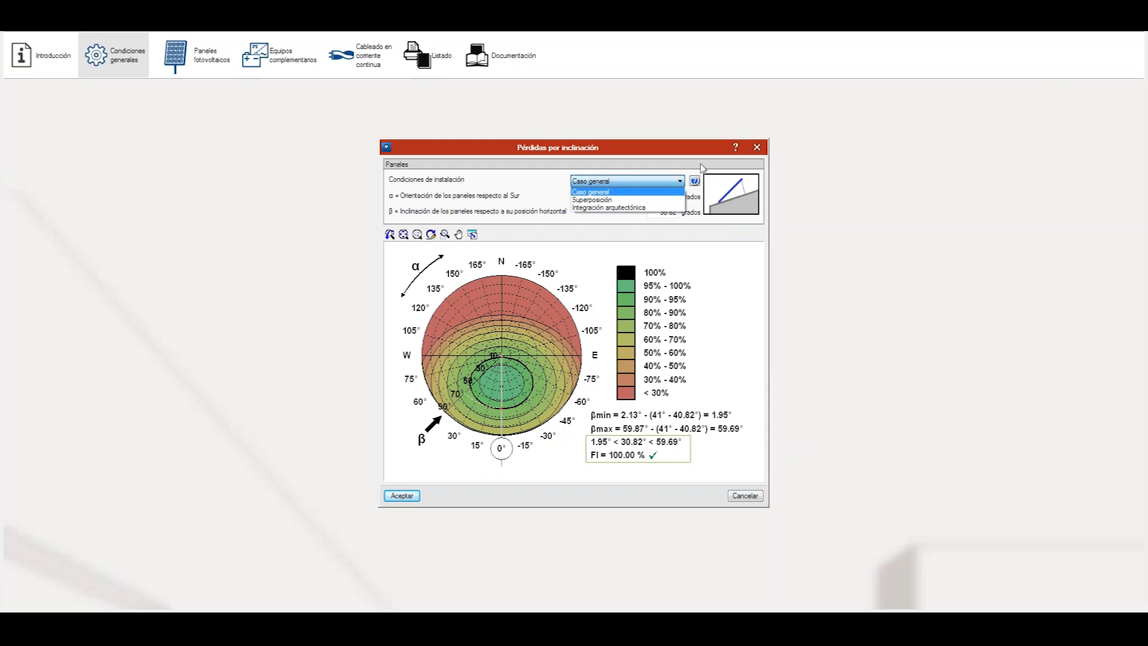
{"action": "left_click", "coordinate": [685, 178]}
{"action": "left_click", "coordinate": [637, 198]}
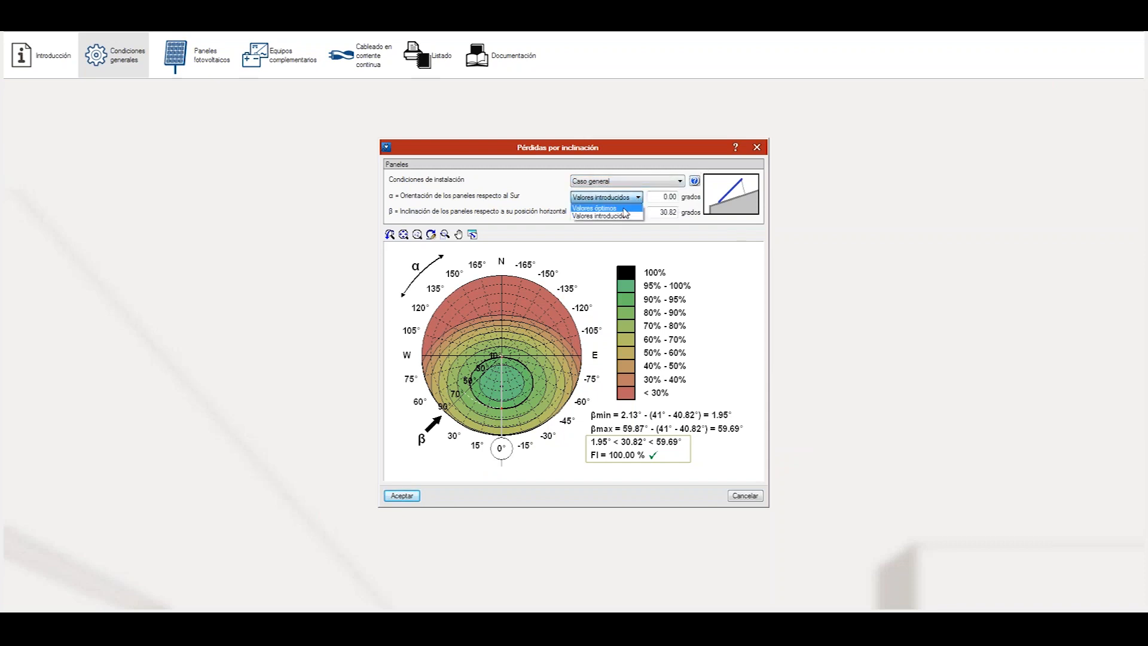
{"action": "left_click", "coordinate": [639, 198]}
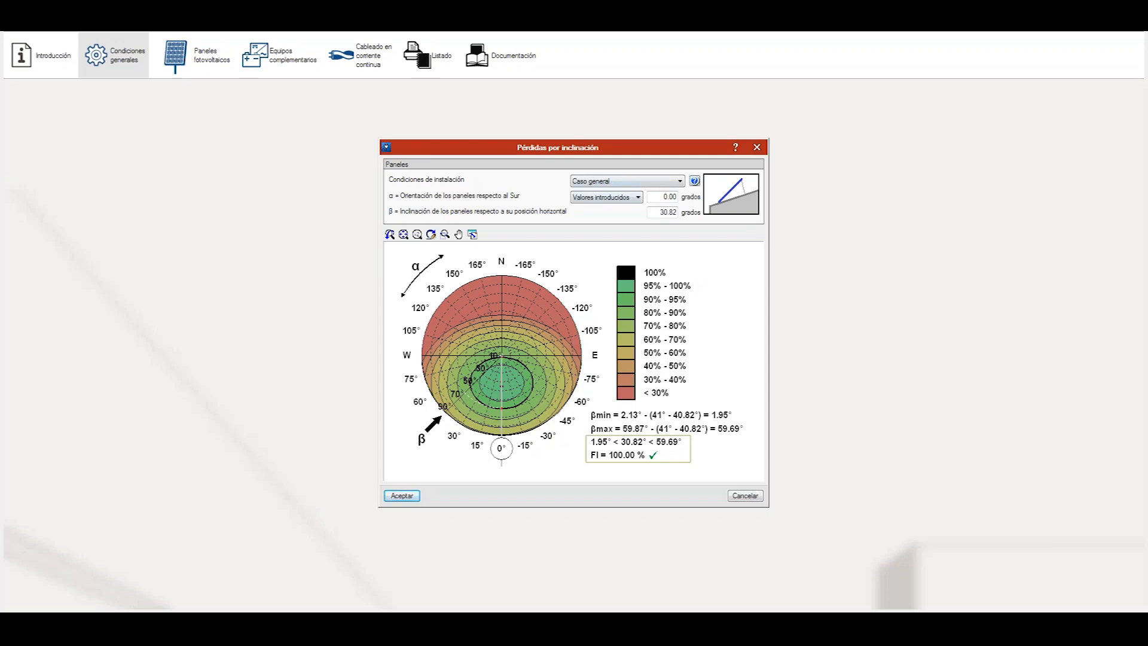
Test a panel orientation of 80 degrees with inclinations of 15 and 20 degrees in the inclination loss diagram
{"action": "double_click", "coordinate": [662, 196]}
{"action": "type", "text": "80"}
{"action": "left_click", "coordinate": [658, 212]}
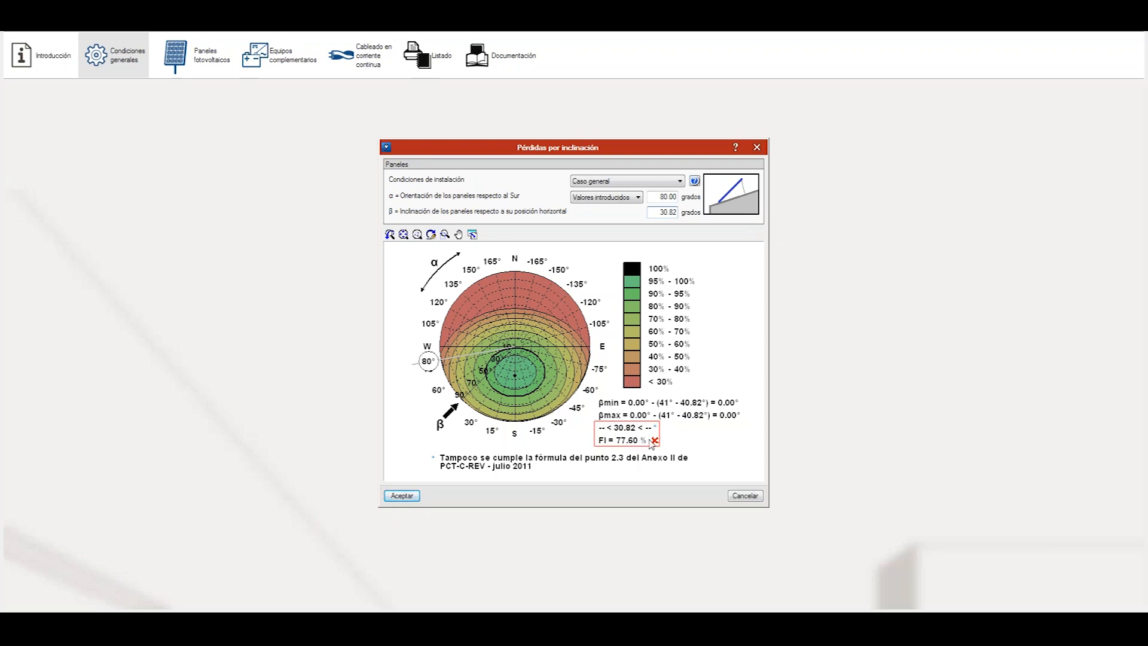
{"action": "key", "text": "shift+End"}
{"action": "type", "text": "15"}
{"action": "left_click", "coordinate": [661, 196]}
{"action": "double_click", "coordinate": [662, 212]}
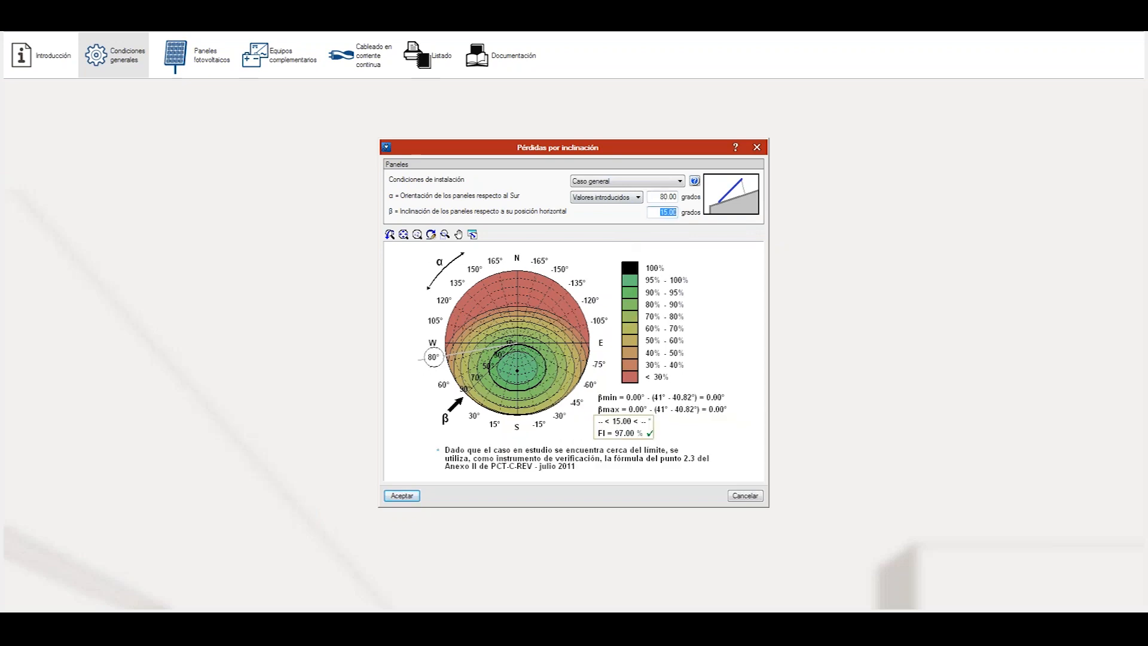
{"action": "type", "text": "20"}
{"action": "left_click", "coordinate": [661, 197]}
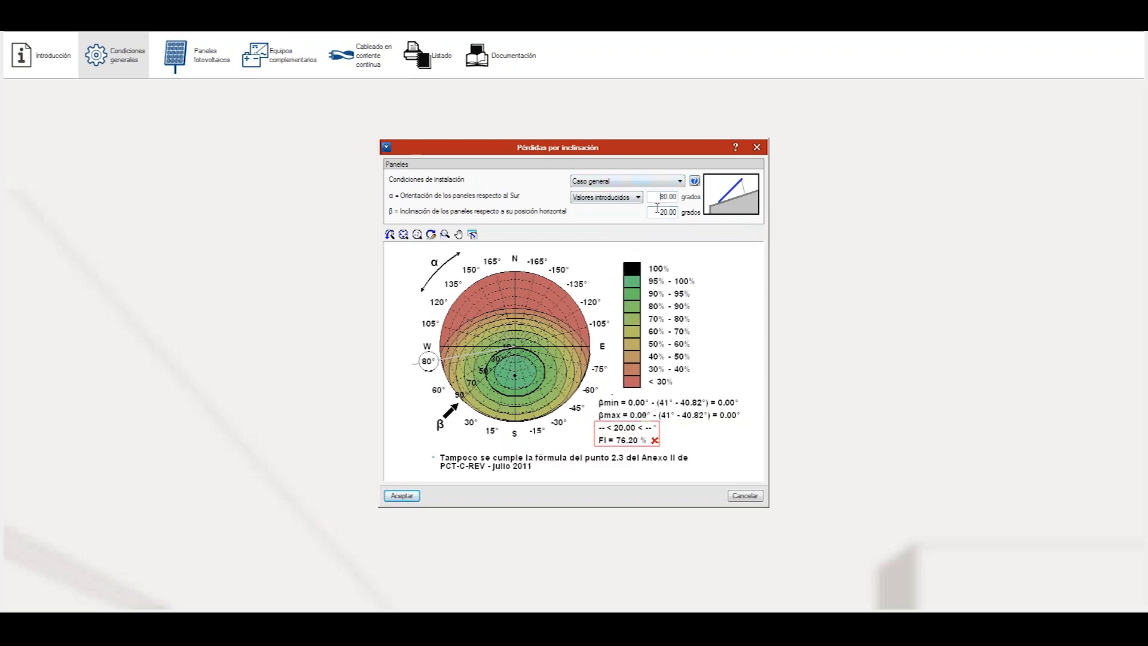
Set the panel orientation to 20 degrees and the inclination to 40 degrees and accept the inclination losses
{"action": "double_click", "coordinate": [661, 197]}
{"action": "type", "text": "20"}
{"action": "key", "text": "Tab"}
{"action": "type", "text": "4"}
{"action": "key", "text": "Tab"}
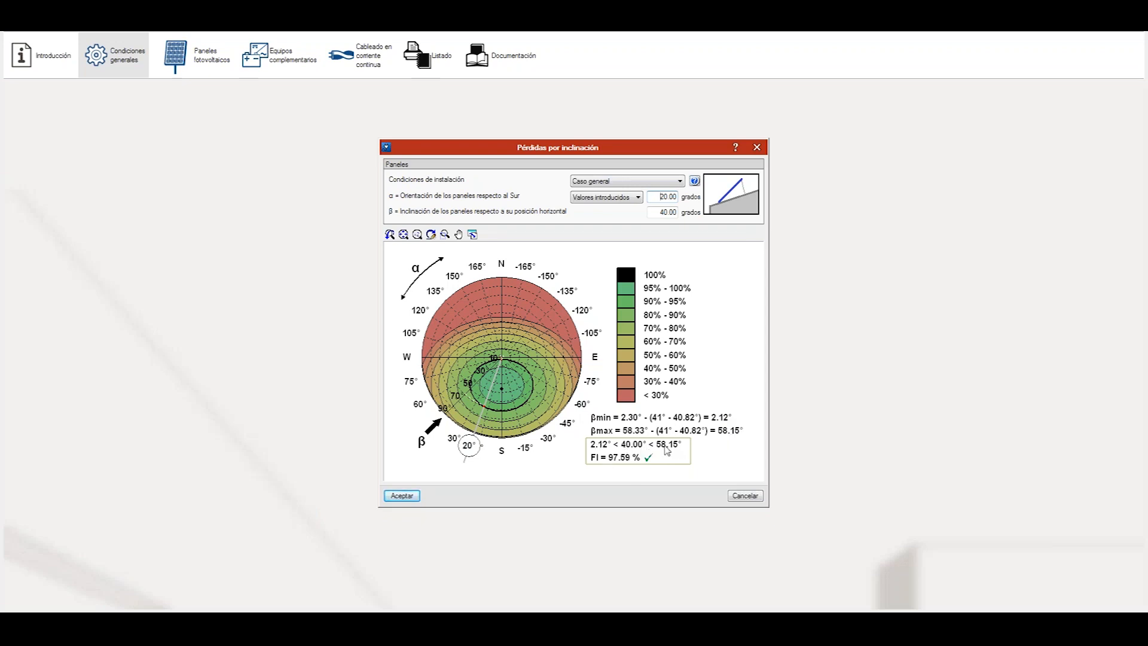
{"action": "left_click", "coordinate": [402, 495]}
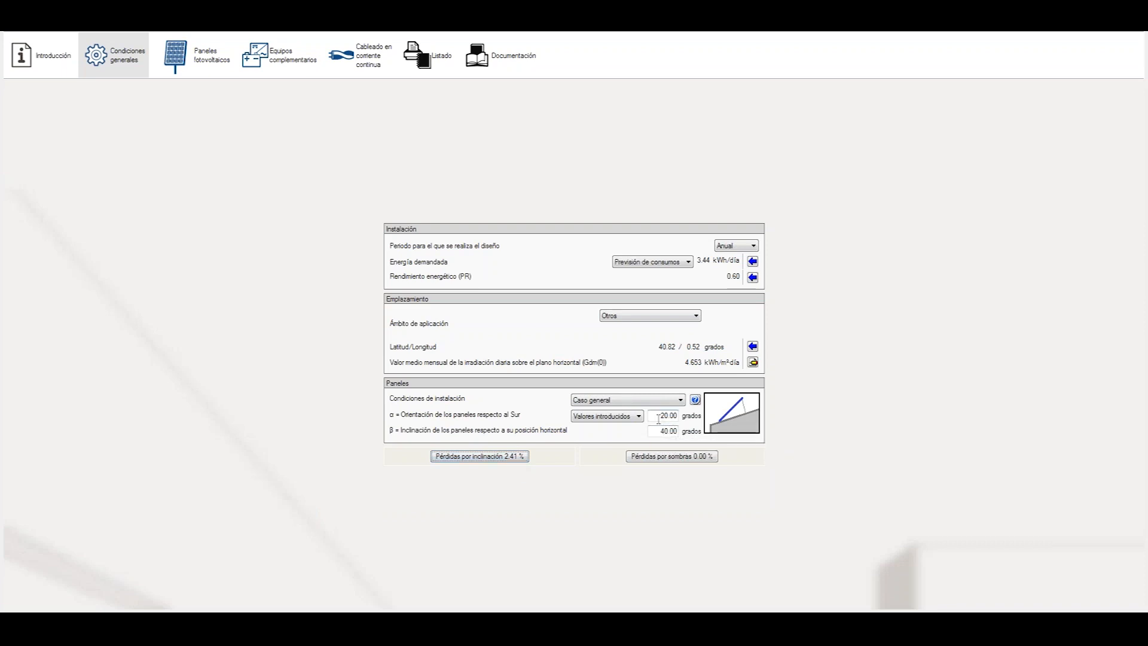
Set the panels' orientation with respect to the south to 80 degrees in the general conditions
{"action": "left_click_drag", "start_coordinate": [657, 417], "coordinate": [720, 417]}
{"action": "type", "text": "80"}
{"action": "left_click", "coordinate": [660, 434]}
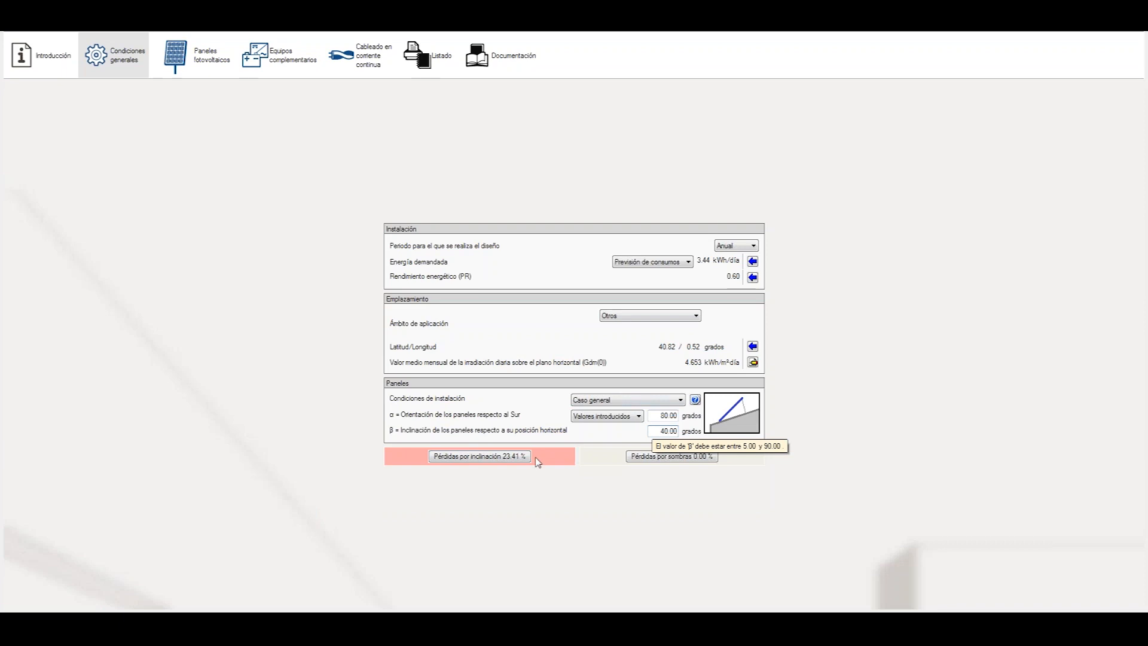
Reset the panel orientation to 0 degrees and switch the panel angles back to Valores óptimos
{"action": "left_click", "coordinate": [665, 415]}
{"action": "type", "text": "00"}
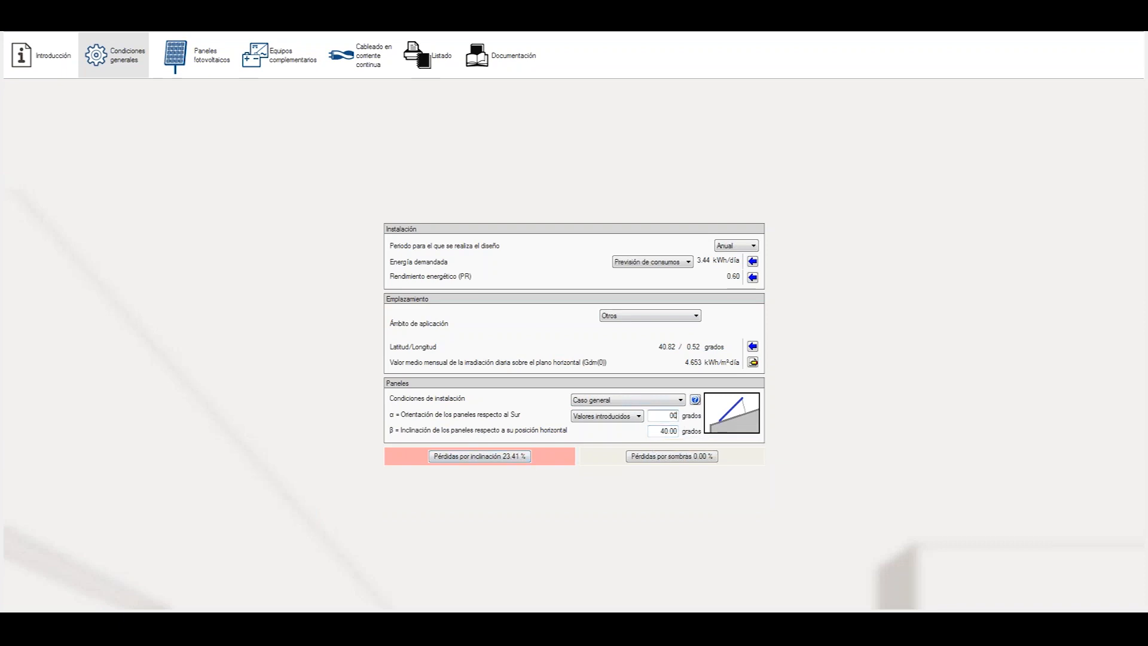
{"action": "left_click", "coordinate": [658, 430]}
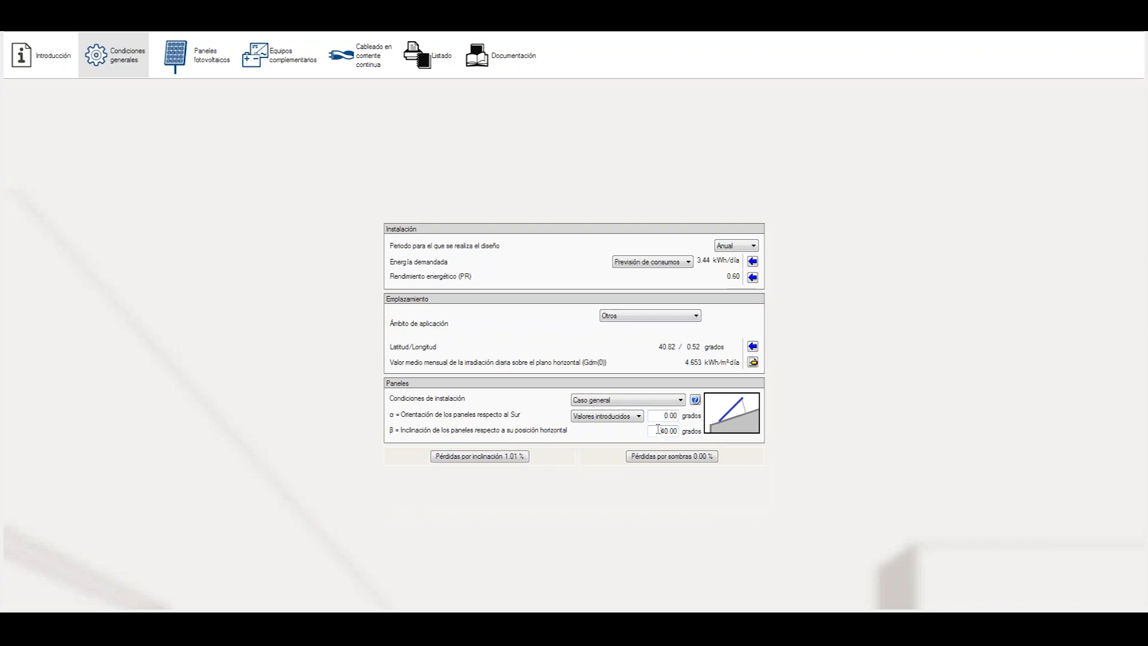
{"action": "left_click", "coordinate": [637, 416]}
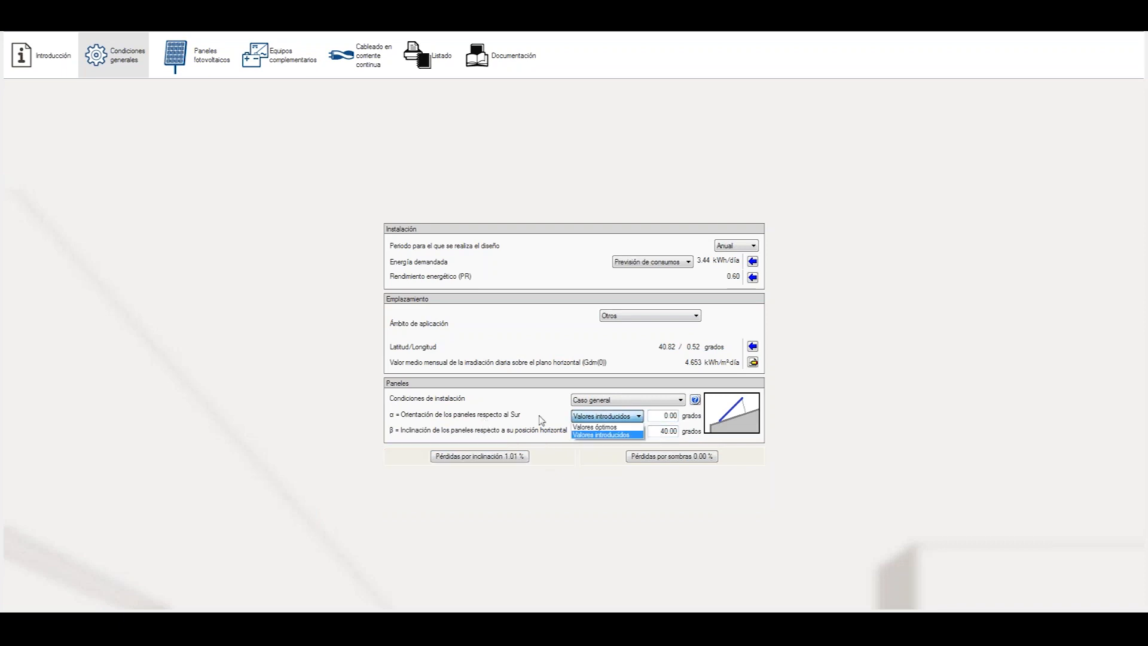
{"action": "left_click", "coordinate": [598, 426]}
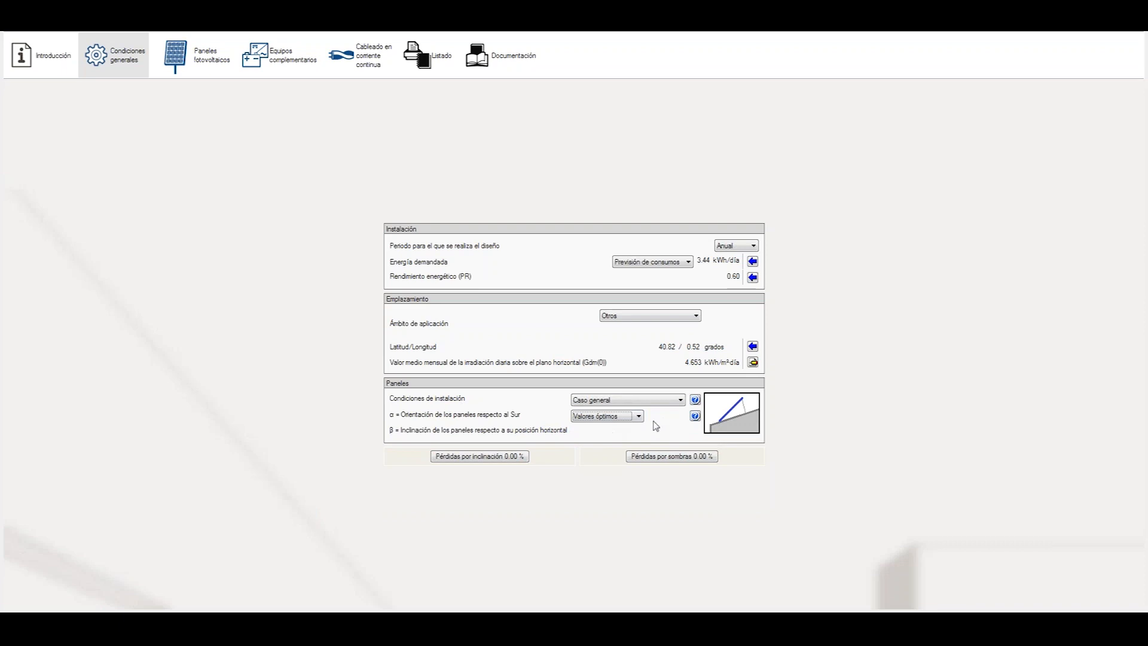
Add a lower polygon to the shadow losses and set its Azimut solar 1 to 45 degrees
{"action": "left_click", "coordinate": [661, 457]}
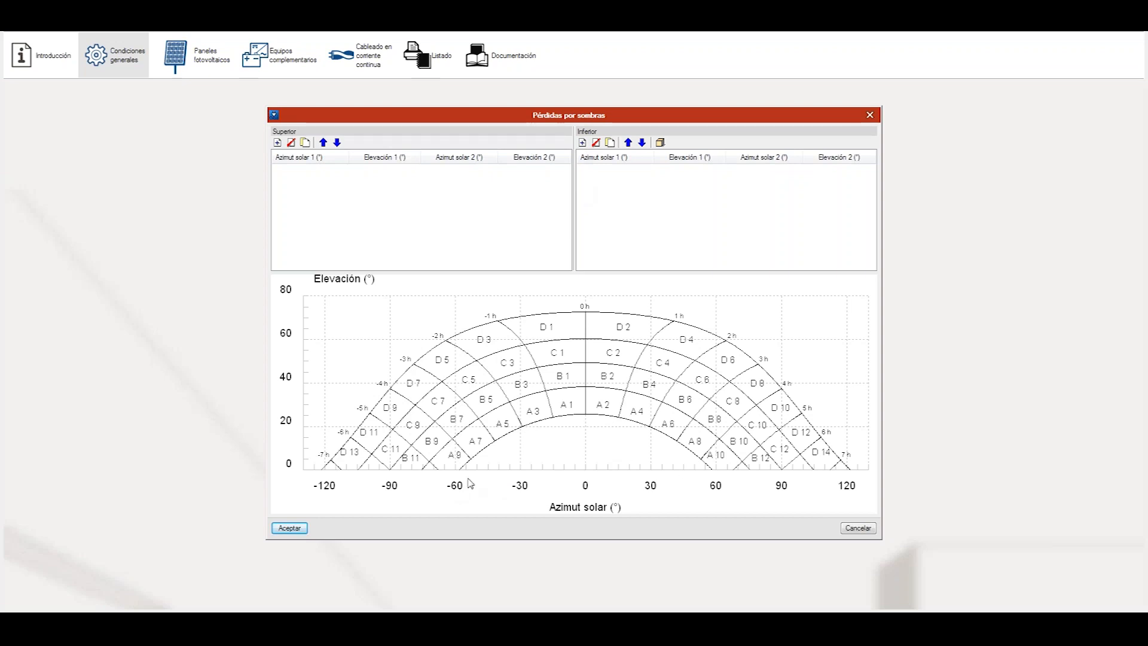
{"action": "left_click", "coordinate": [582, 143]}
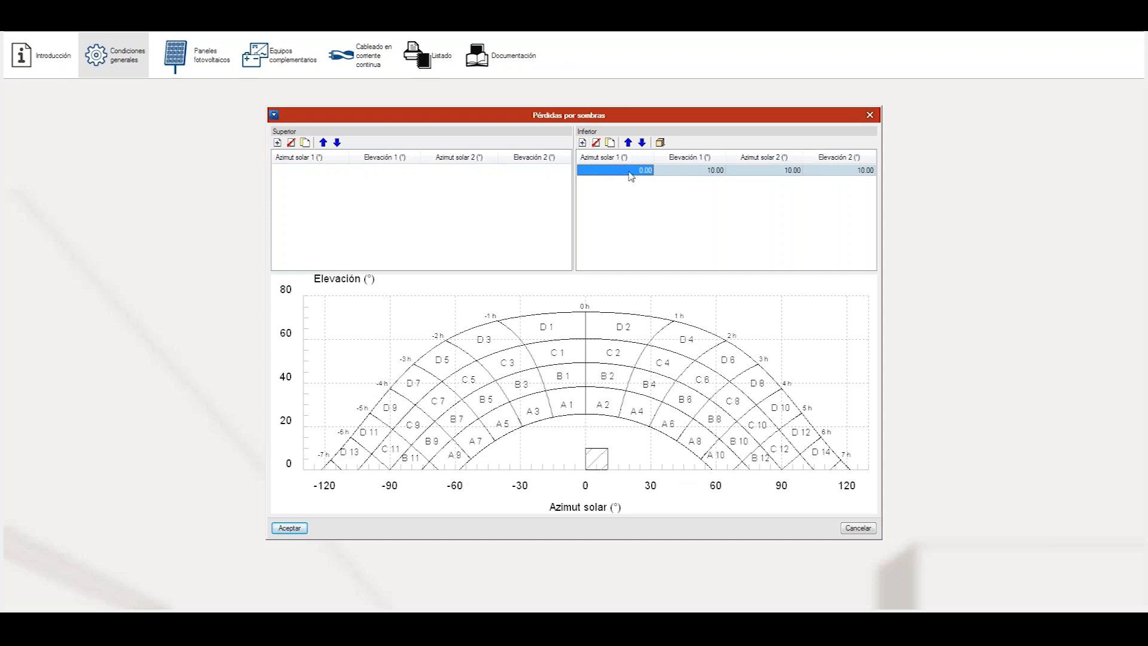
{"action": "left_click", "coordinate": [630, 173]}
{"action": "type", "text": "45"}
{"action": "key", "text": "Return"}
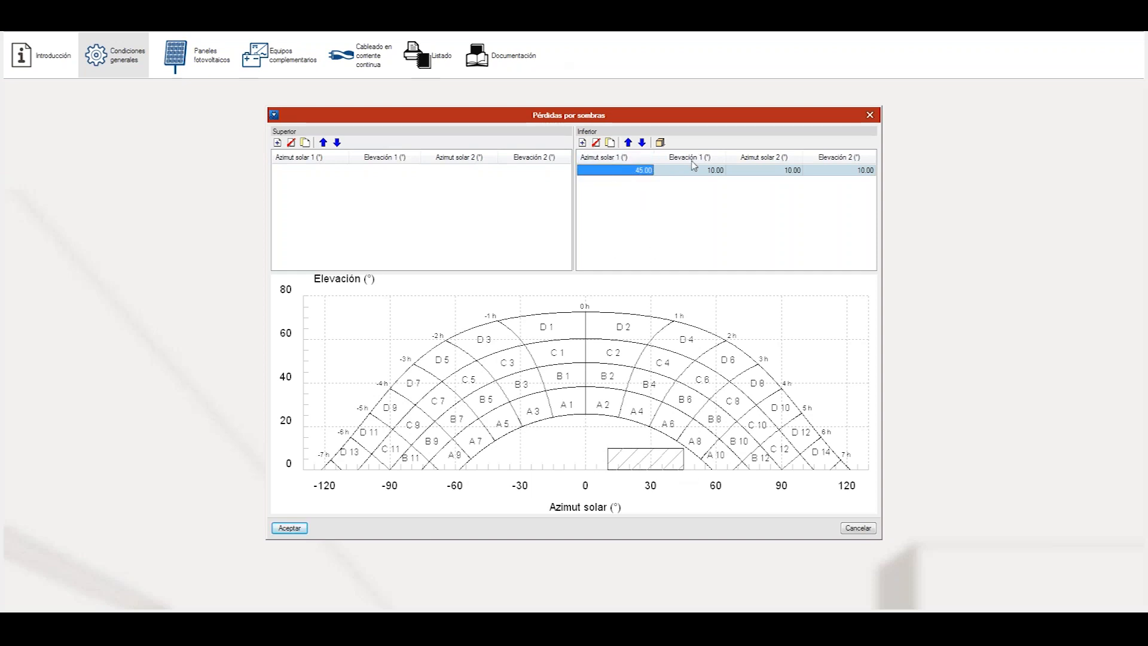
Examine the simplified polygon creation option and its orientation choices, and close it without creating a polygon
{"action": "left_click", "coordinate": [660, 142]}
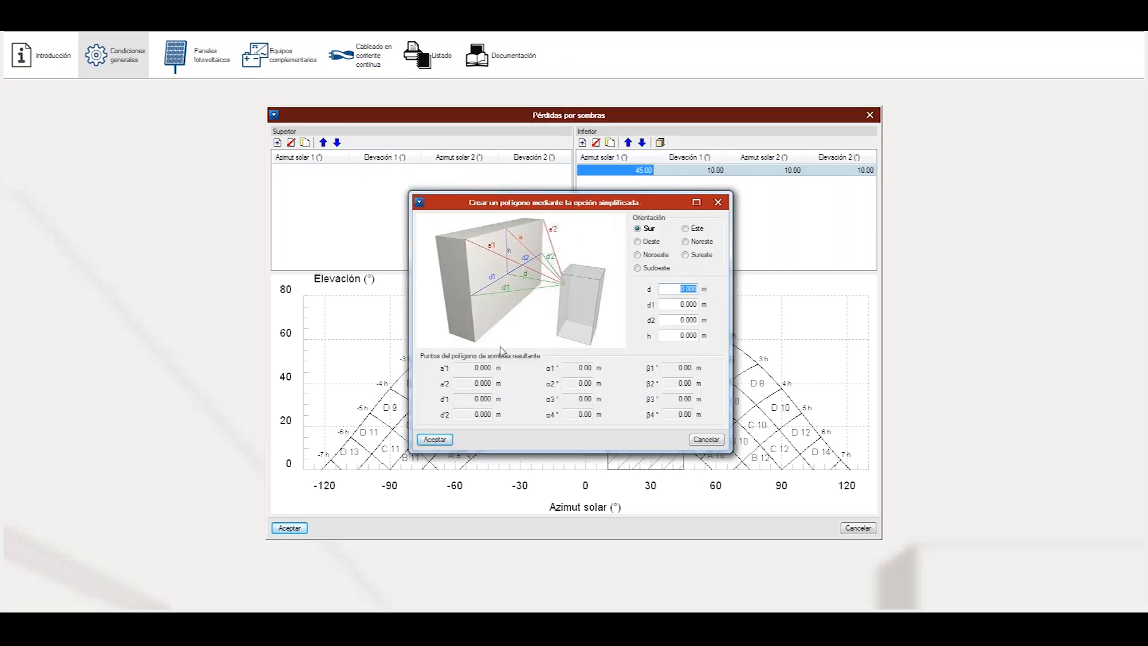
{"action": "left_click", "coordinate": [646, 243]}
{"action": "left_click", "coordinate": [650, 256]}
{"action": "left_click", "coordinate": [653, 269]}
{"action": "left_click", "coordinate": [647, 230]}
{"action": "left_click", "coordinate": [718, 203]}
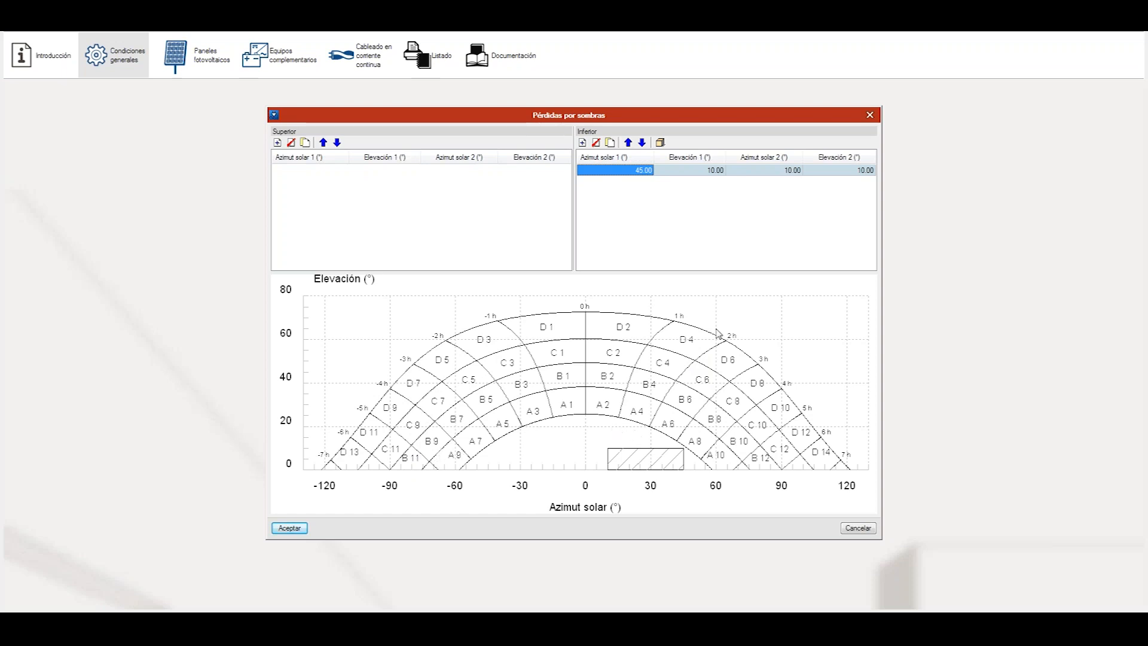
Set the lower shadow polygon's Azimut solar 2 to 60 degrees and accept the shadow losses
{"action": "left_click", "coordinate": [707, 173]}
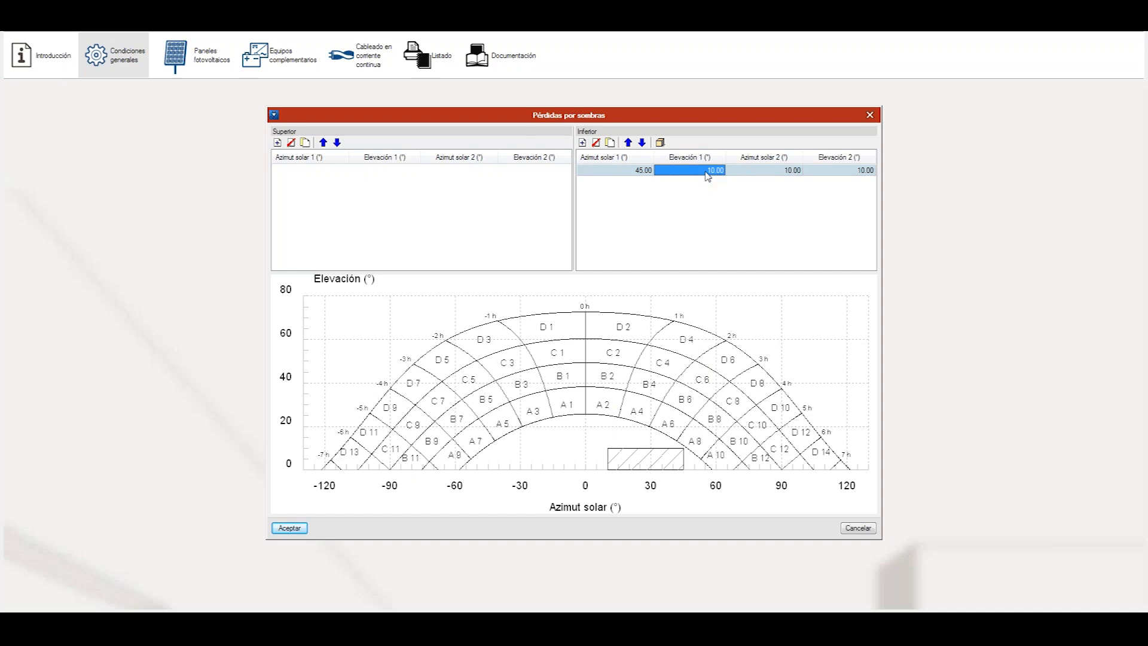
{"action": "left_click", "coordinate": [759, 171]}
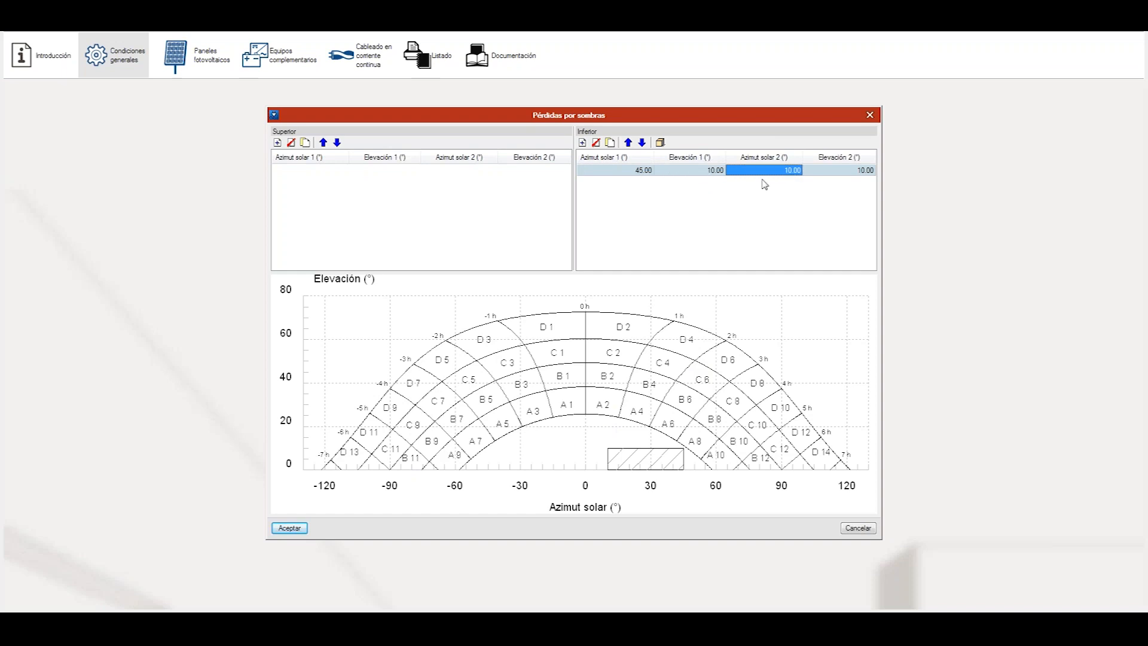
{"action": "type", "text": "60"}
{"action": "key", "text": "Return"}
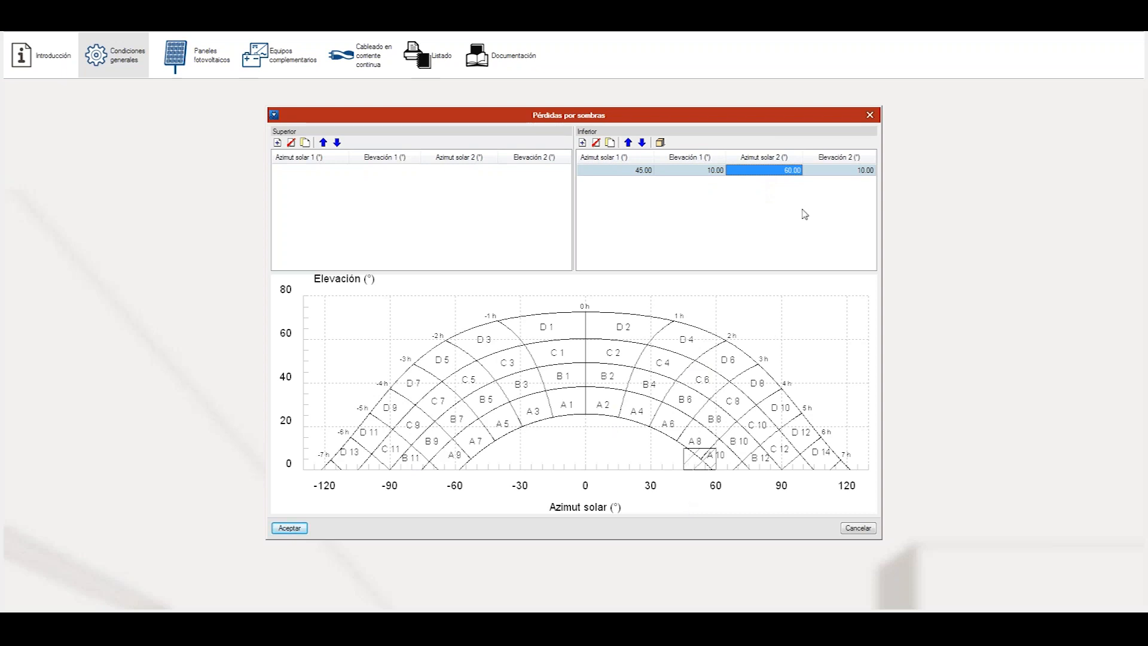
{"action": "left_click", "coordinate": [838, 173]}
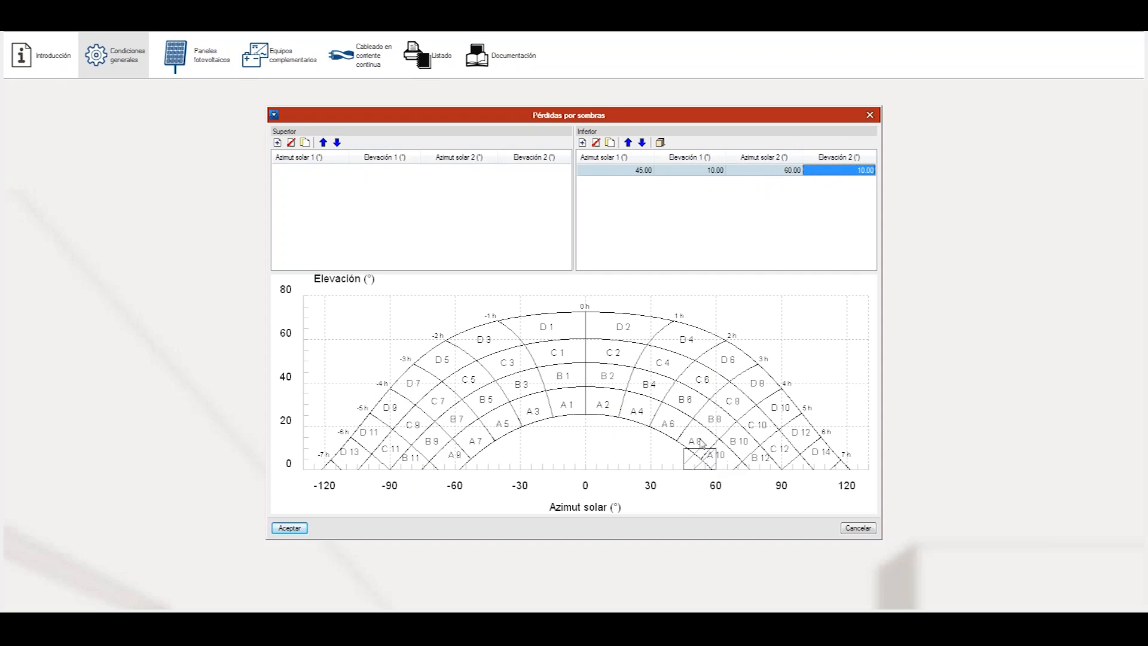
{"action": "left_click", "coordinate": [289, 528]}
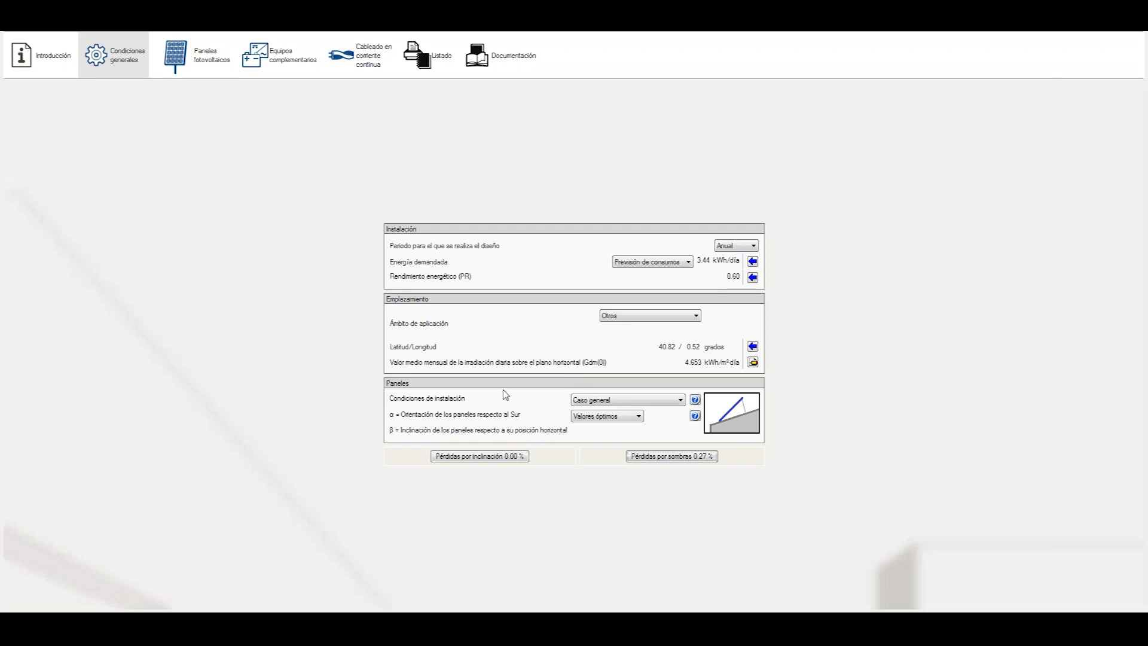
In the photovoltaic panel data, set the nominal power to 220 W, TONC to 44 °C and the temperature correction coefficient to 0.0041
{"action": "left_click", "coordinate": [213, 59]}
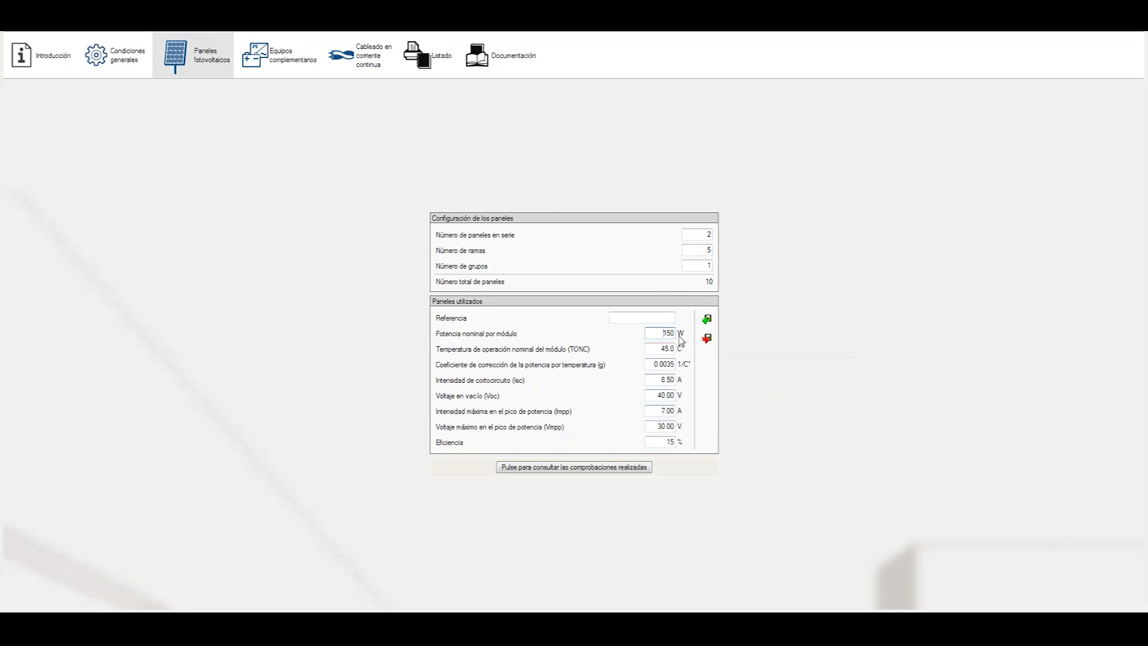
{"action": "left_click_drag", "start_coordinate": [662, 334], "coordinate": [687, 337]}
{"action": "type", "text": "220"}
{"action": "left_click", "coordinate": [663, 349]}
{"action": "type", "text": "44"}
{"action": "left_click", "coordinate": [652, 366]}
{"action": "type", "text": "0.0041"}
Set the panel's Isc to 8.06 A, Voc to 36.42 V, Impp to 7.40 A and Vmpp to 29.79 V
{"action": "left_click_drag", "start_coordinate": [661, 381], "coordinate": [686, 384]}
{"action": "type", "text": "8"}
{"action": "left_click_drag", "start_coordinate": [657, 396], "coordinate": [698, 400]}
{"action": "type", "text": "3"}
{"action": "left_click_drag", "start_coordinate": [658, 411], "coordinate": [705, 417]}
{"action": "type", "text": "4"}
{"action": "left_click_drag", "start_coordinate": [658, 426], "coordinate": [688, 431]}
{"action": "type", "text": "29"}
Set the panel's efficiency to 13 % and its reference to PEPV220
{"action": "double_click", "coordinate": [667, 444]}
{"action": "type", "text": "13.5"}
{"action": "left_click", "coordinate": [658, 333]}
{"action": "double_click", "coordinate": [667, 442]}
{"action": "type", "text": "13.38"}
{"action": "left_click", "coordinate": [659, 335]}
{"action": "left_click", "coordinate": [625, 316]}
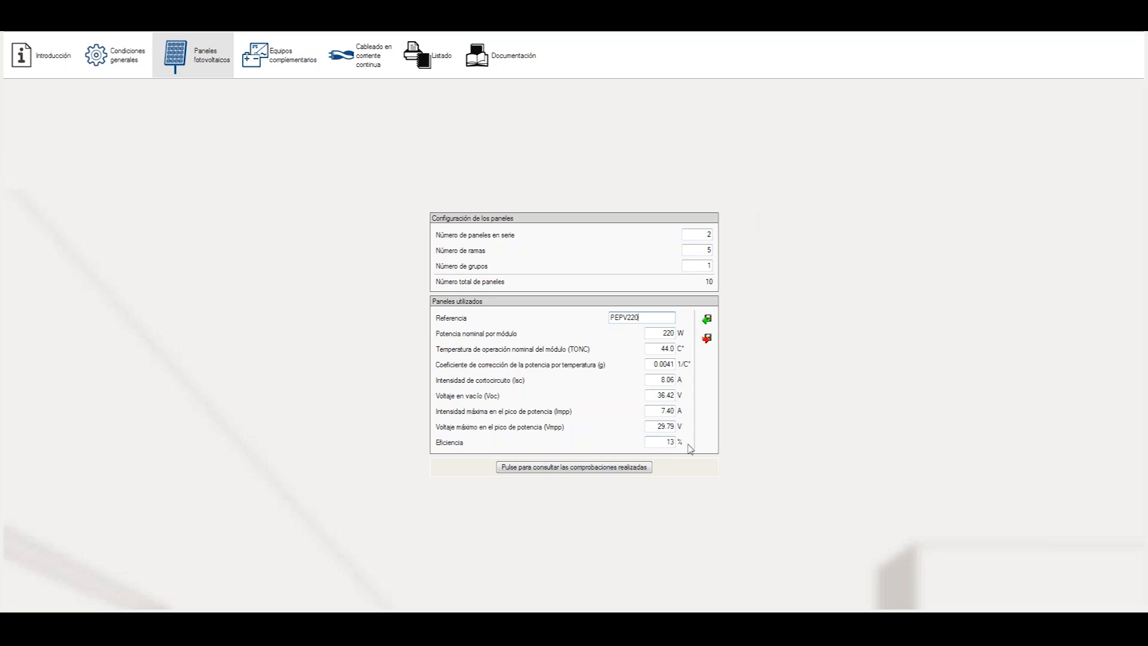
View the panel import options without importing, and consult the nominal power check of the installation
{"action": "left_click", "coordinate": [707, 321]}
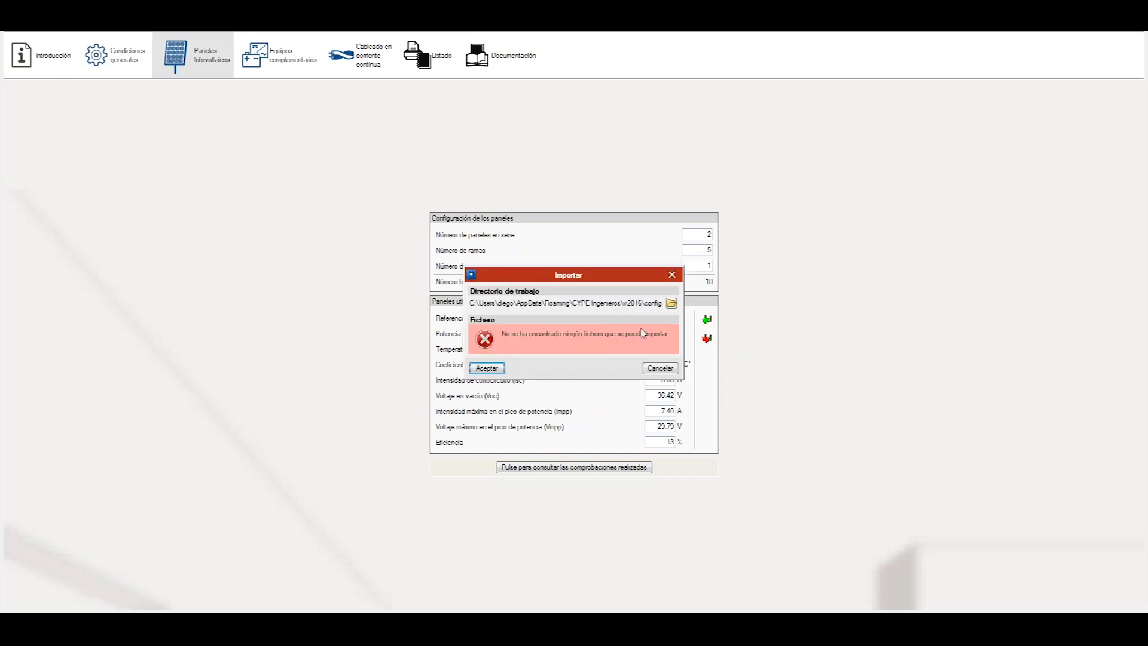
{"action": "left_click", "coordinate": [659, 368]}
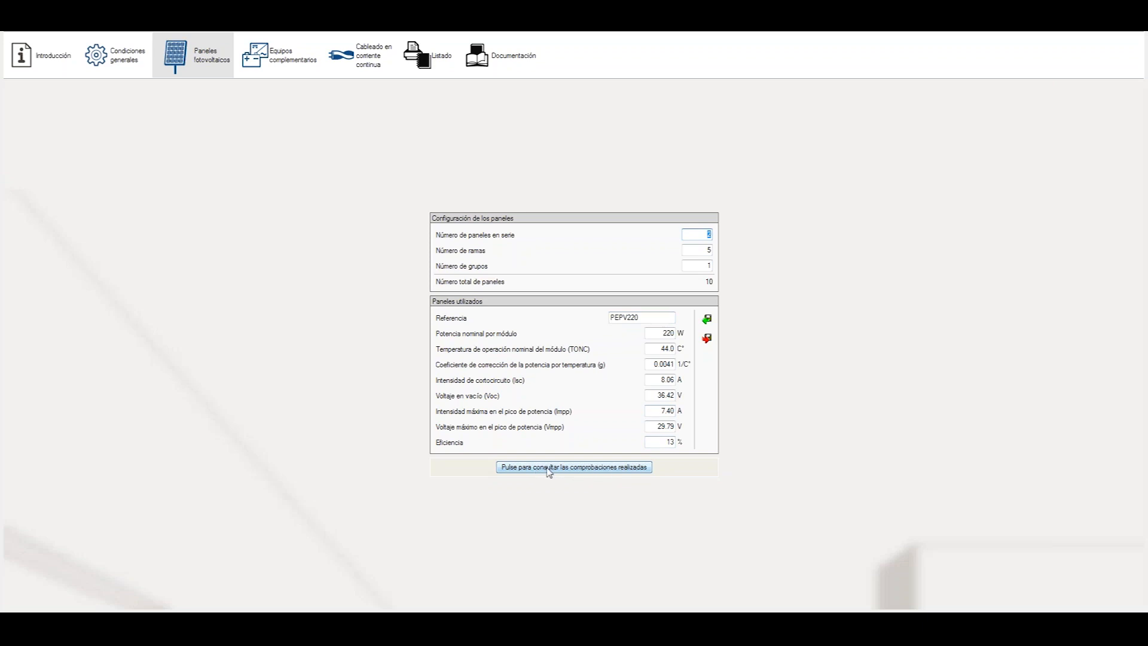
{"action": "left_click", "coordinate": [580, 470]}
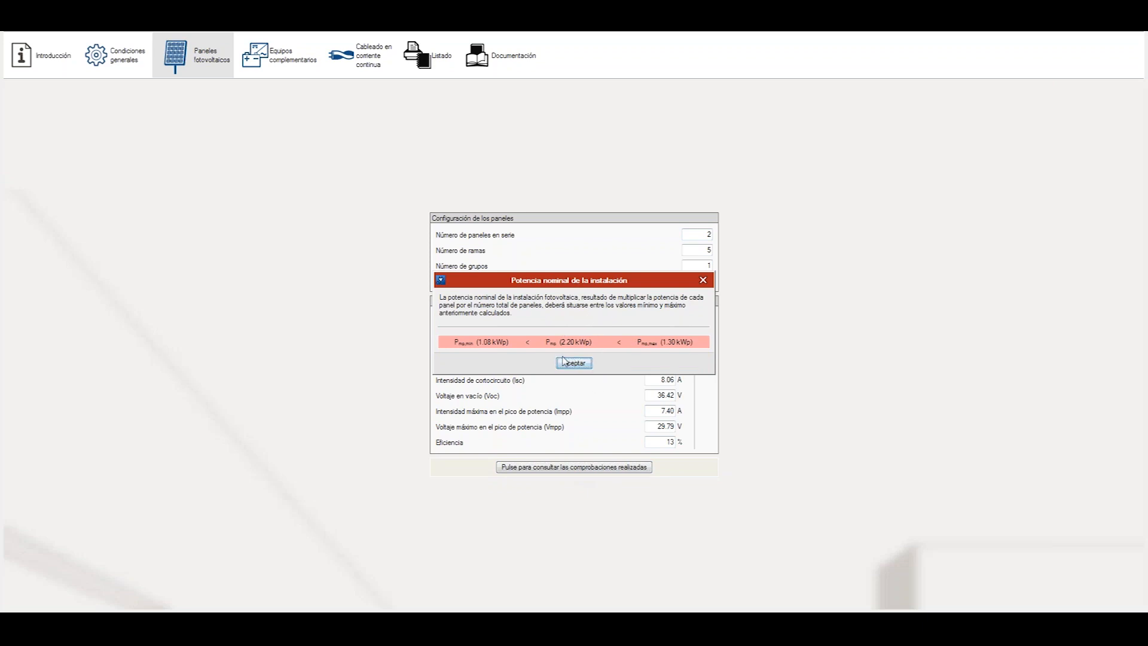
{"action": "left_click", "coordinate": [704, 281]}
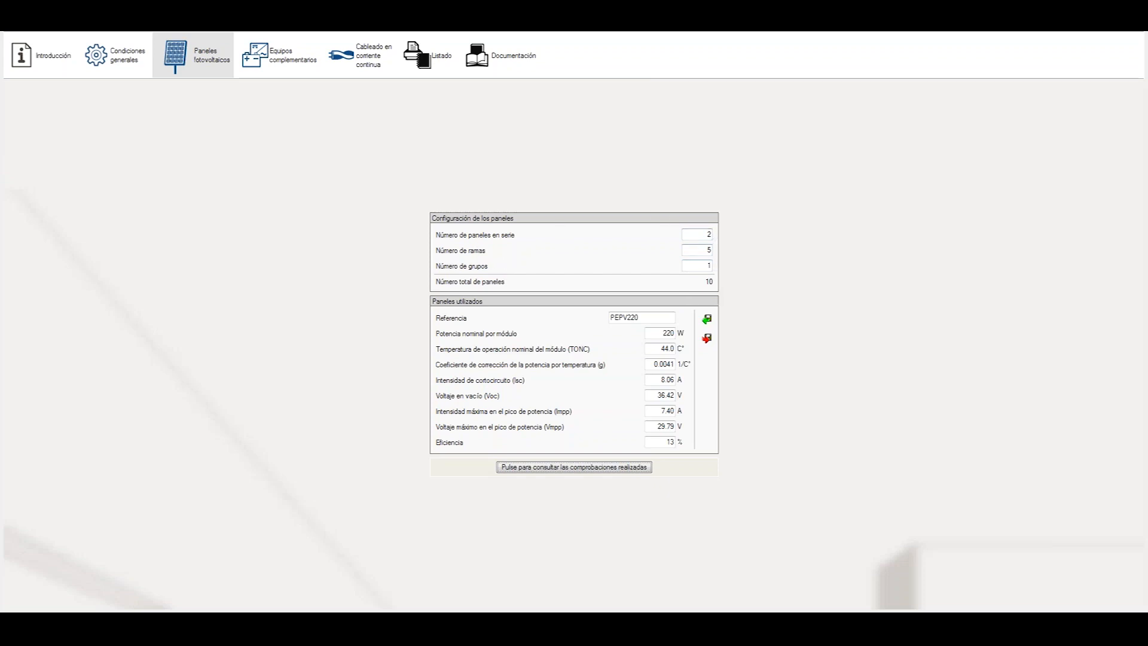
{"action": "left_click", "coordinate": [709, 265]}
{"action": "type", "text": "2"}
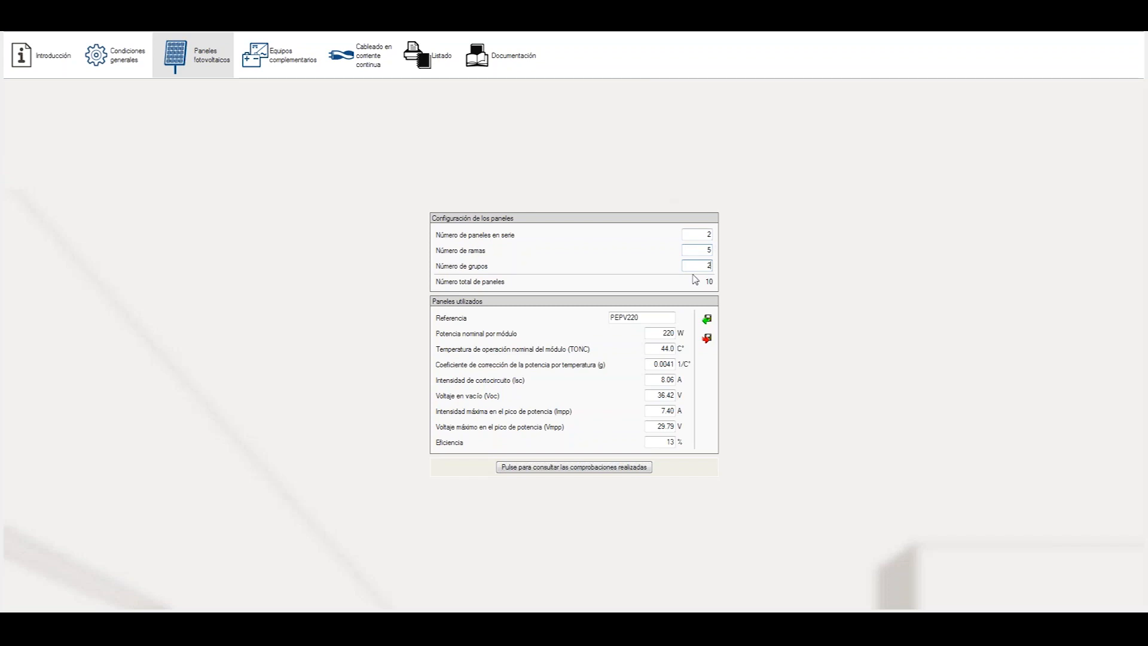
{"action": "left_click", "coordinate": [709, 265]}
{"action": "type", "text": "1"}
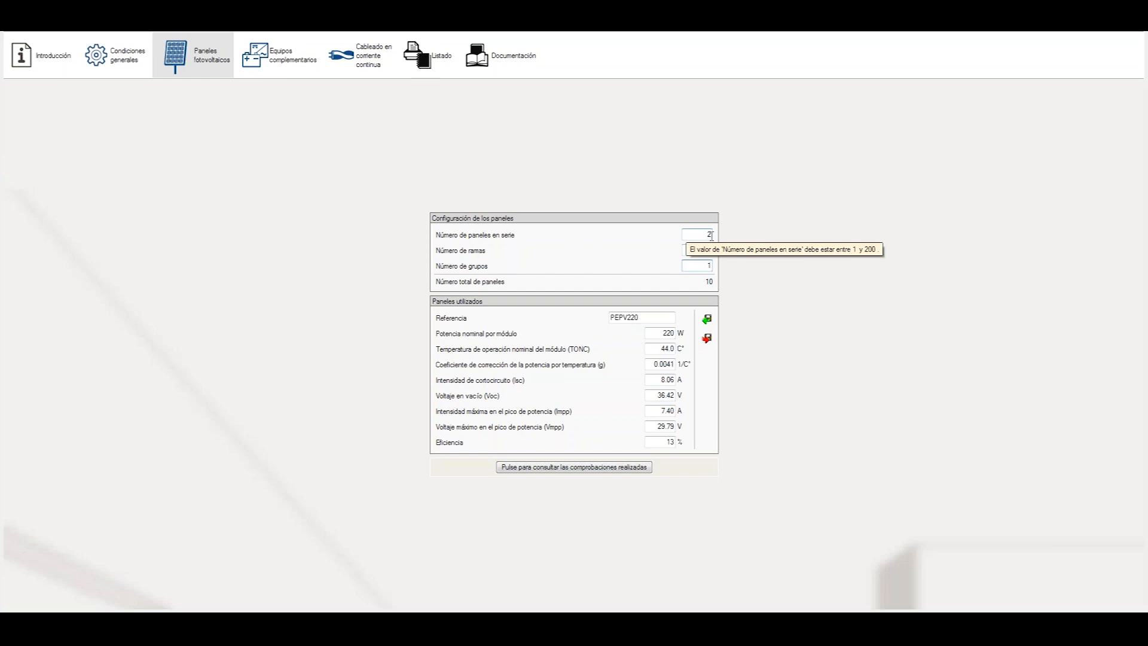
Set the number of panel branches to 3 and consult the nominal power check
{"action": "left_click", "coordinate": [697, 249]}
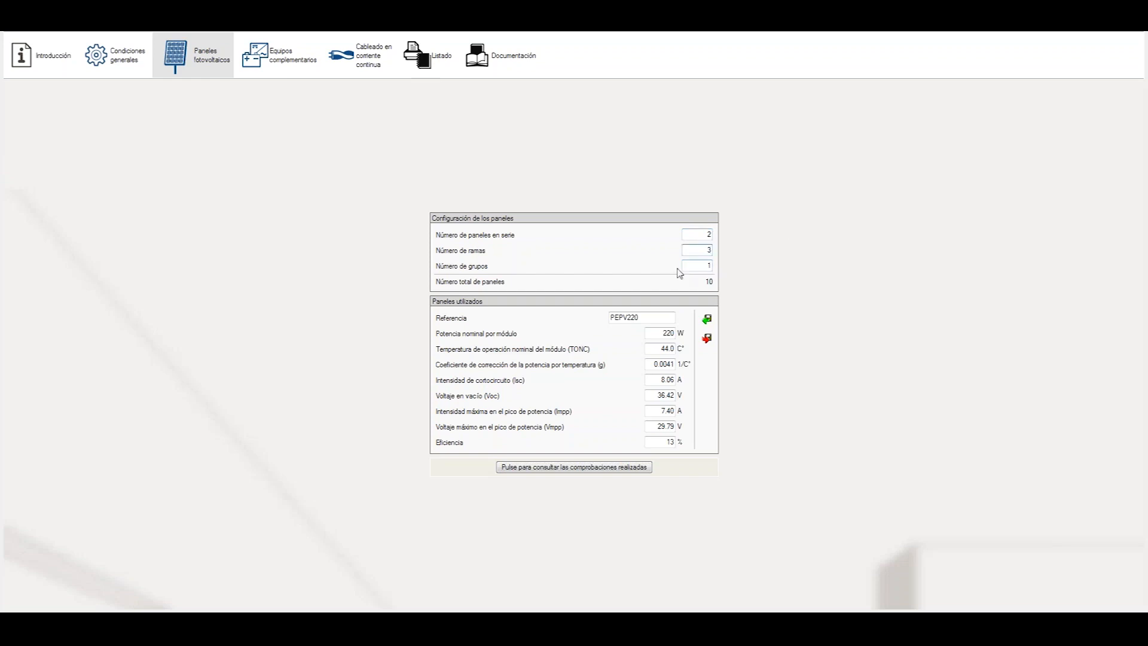
{"action": "left_click", "coordinate": [558, 467]}
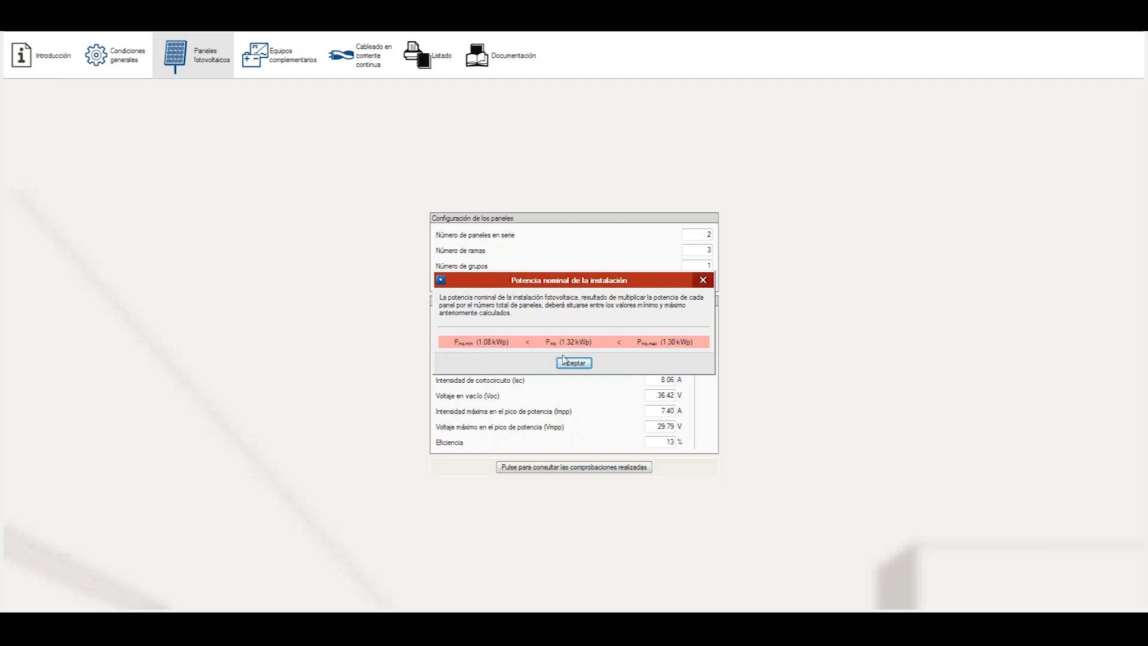
{"action": "left_click", "coordinate": [704, 281]}
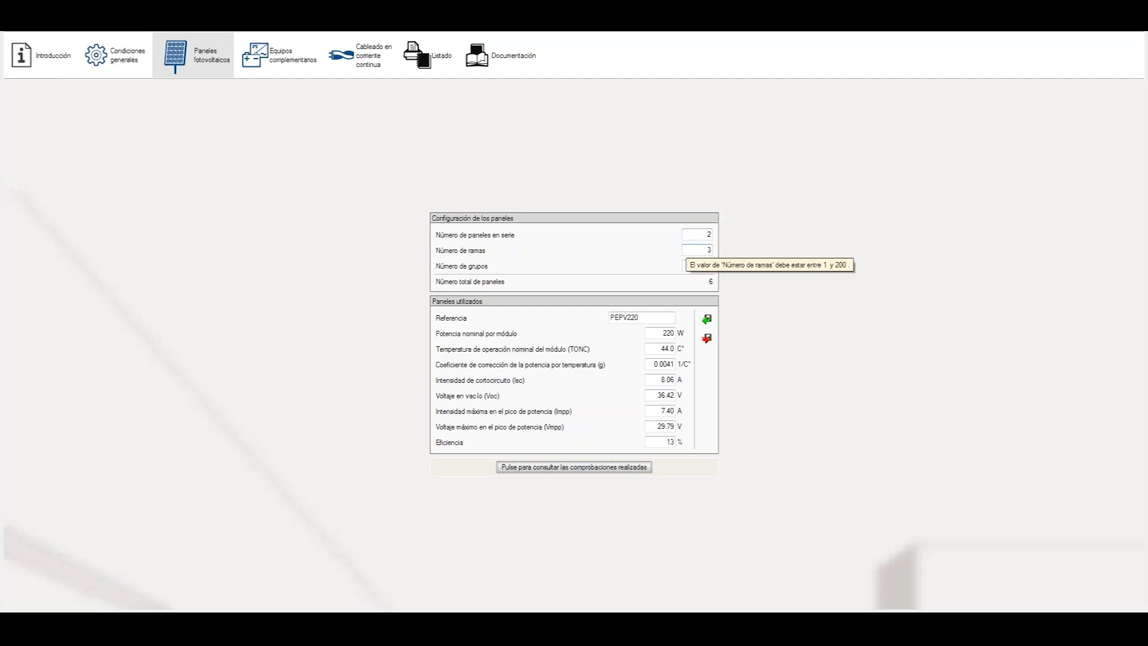
Set the panels in series to 1 and the branches to 4, and consult the nominal power check
{"action": "left_click_drag", "start_coordinate": [689, 236], "coordinate": [725, 256]}
{"action": "type", "text": "1"}
{"action": "type", "text": "4"}
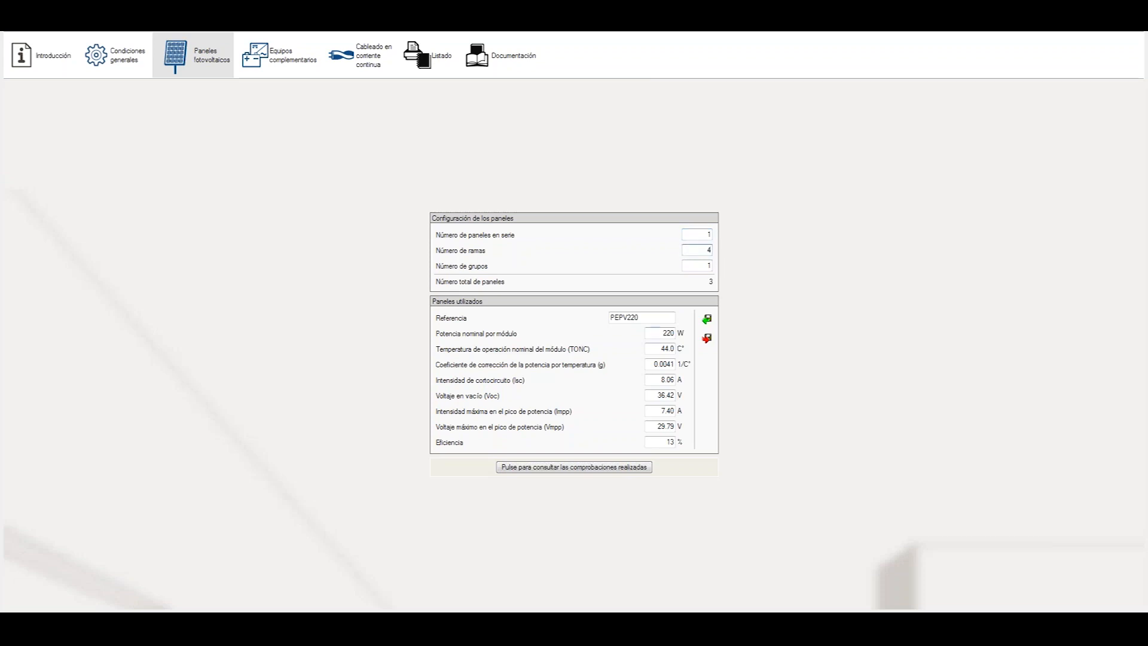
{"action": "left_click", "coordinate": [582, 470]}
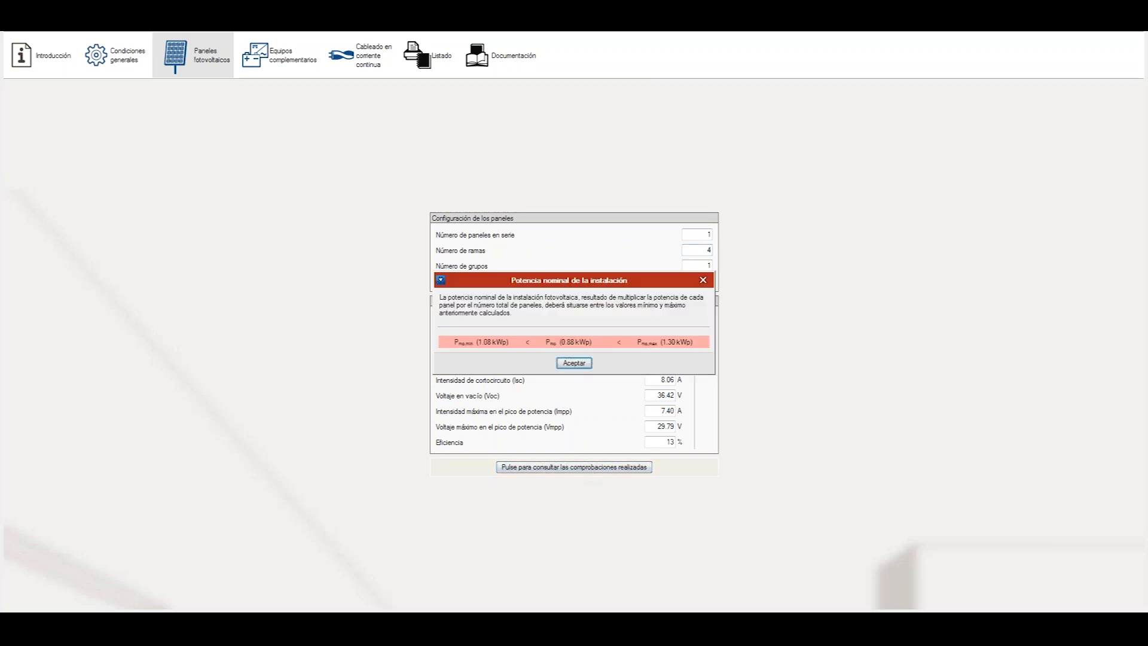
{"action": "left_click", "coordinate": [703, 280]}
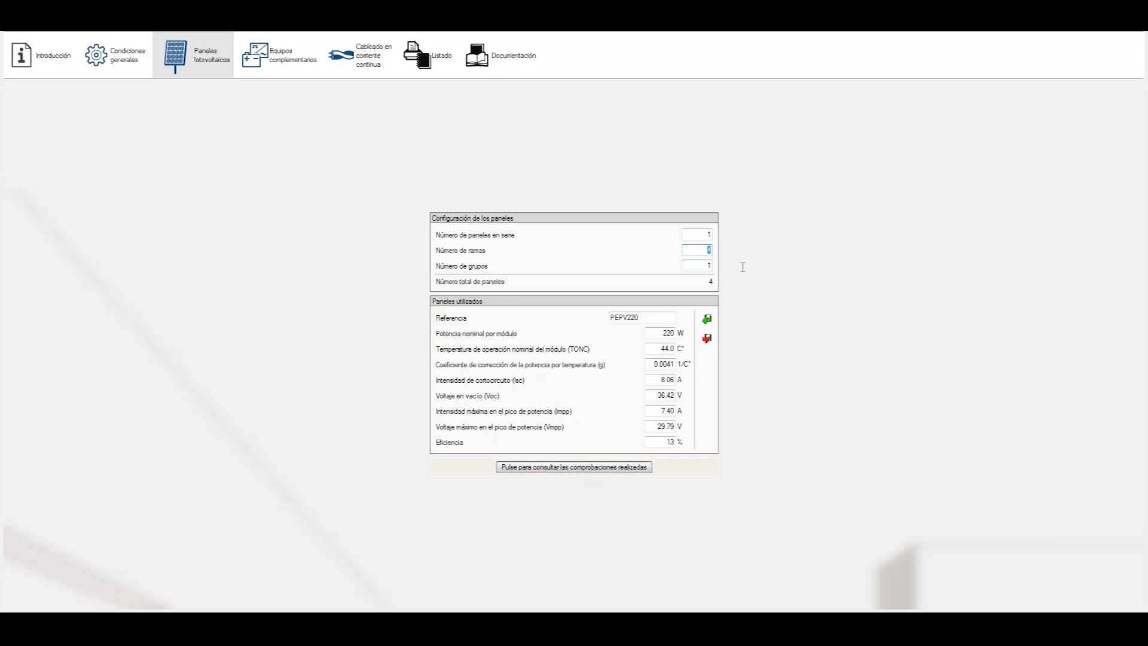
Set the number of panel branches to 5 and check the installation's nominal power against its limits
{"action": "type", "text": "5"}
{"action": "left_click", "coordinate": [545, 466]}
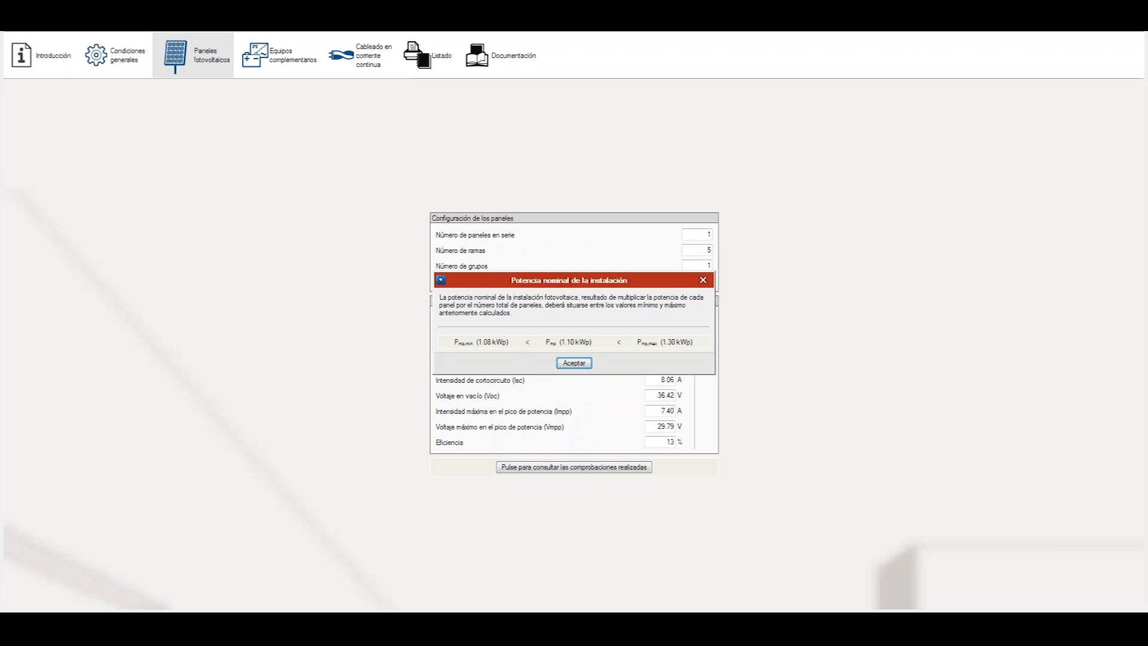
{"action": "left_click", "coordinate": [574, 363]}
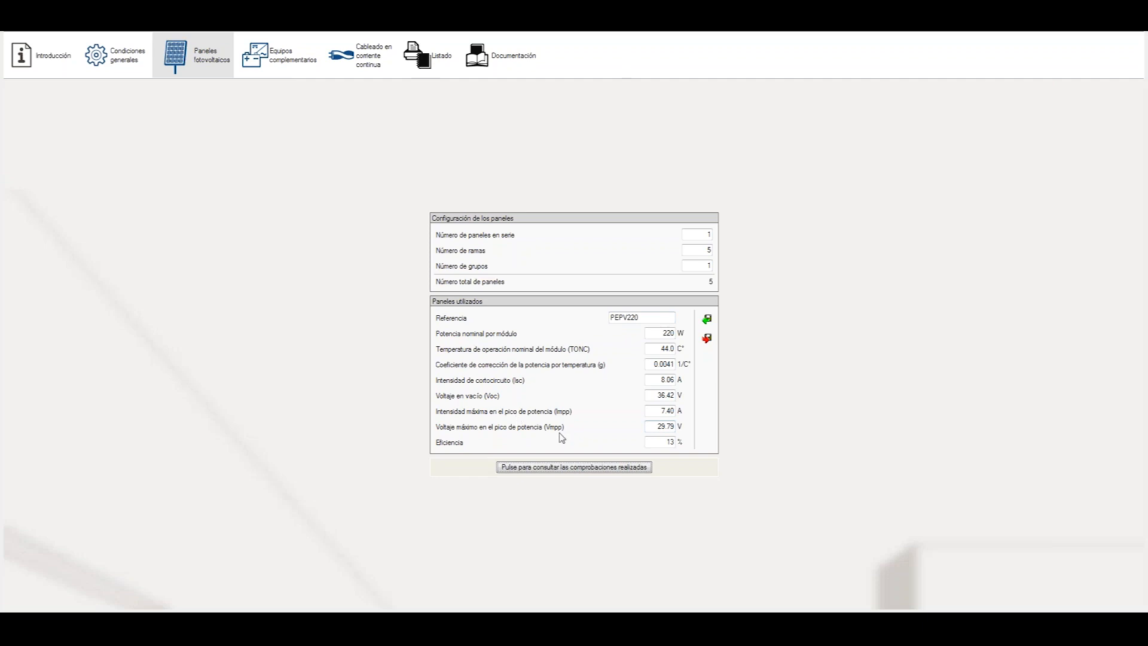
Open the complementary equipment data and examine its settings with the accumulators disabled, leaving the accumulators enabled
{"action": "left_click", "coordinate": [284, 64]}
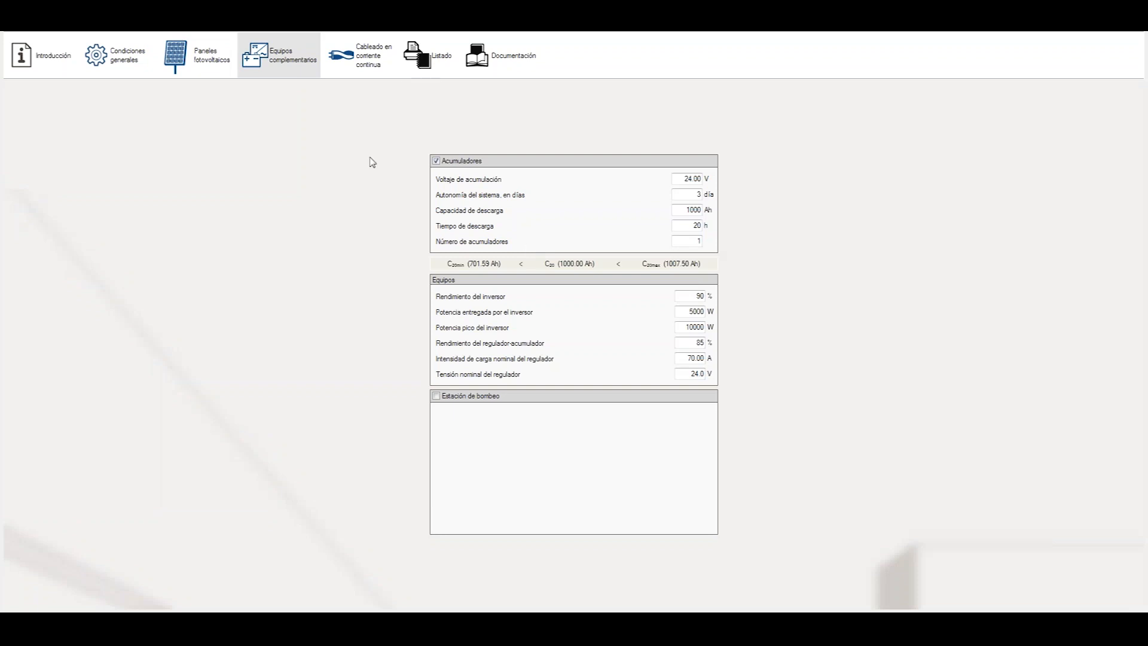
{"action": "left_click", "coordinate": [436, 161]}
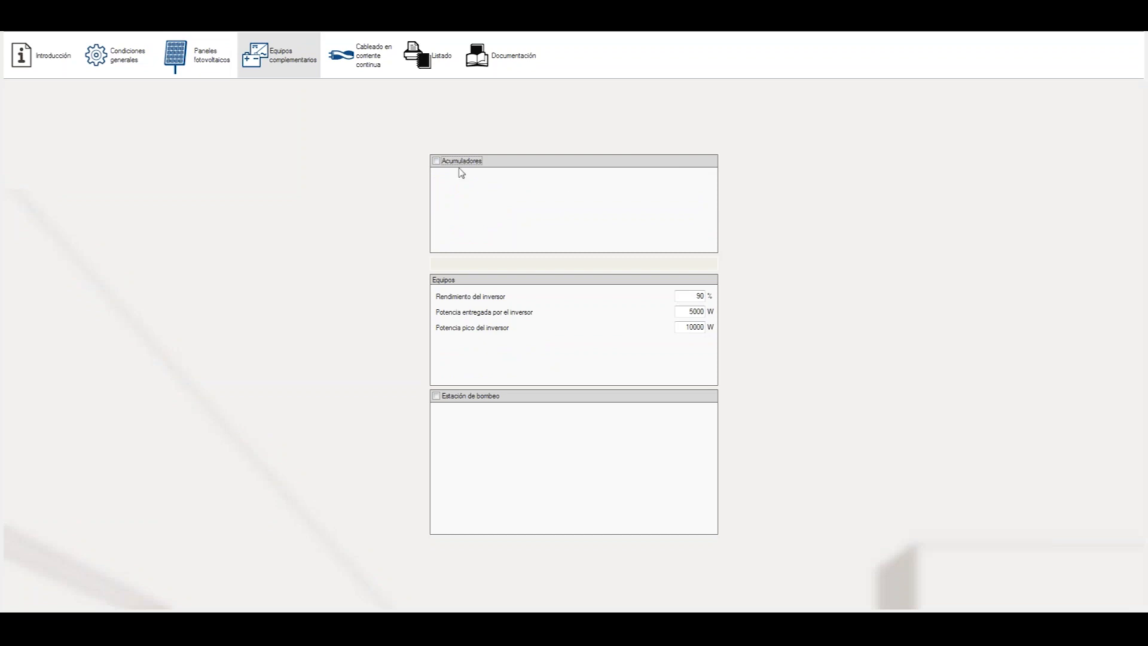
{"action": "left_click", "coordinate": [436, 161]}
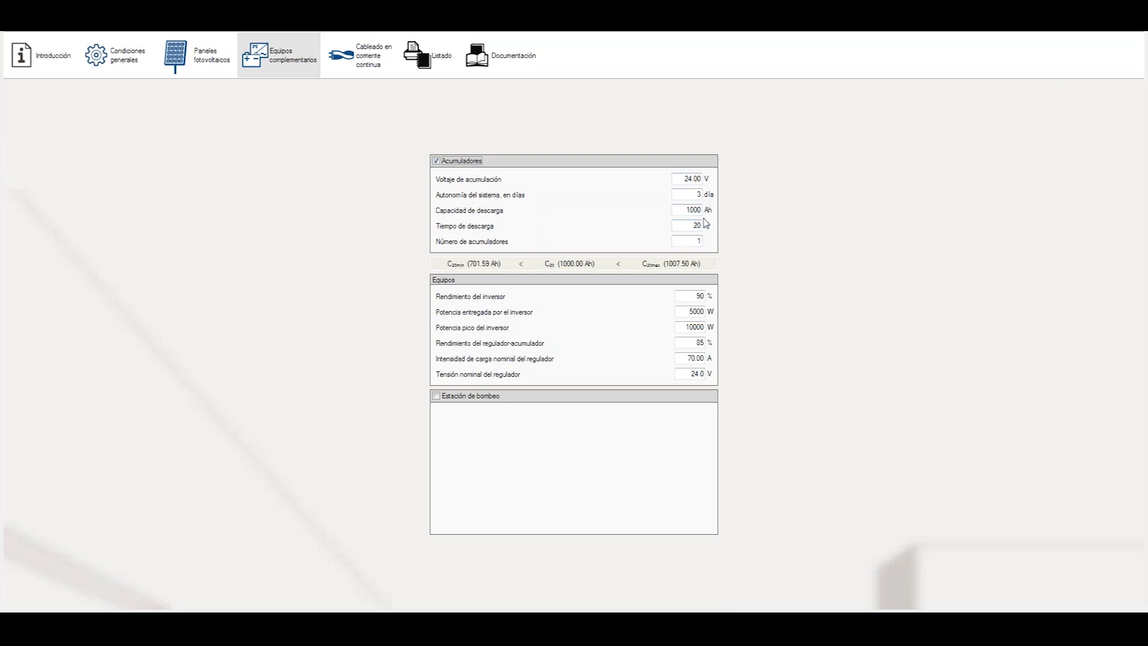
Try two accumulators with a discharge capacity of 500 Ah each
{"action": "left_click", "coordinate": [686, 210]}
{"action": "left_click_drag", "start_coordinate": [685, 211], "coordinate": [725, 211]}
{"action": "left_click", "coordinate": [689, 227]}
{"action": "key", "text": "Tab"}
{"action": "type", "text": "2"}
{"action": "key", "text": "shift+Tab"}
{"action": "key", "text": "shift+Tab"}
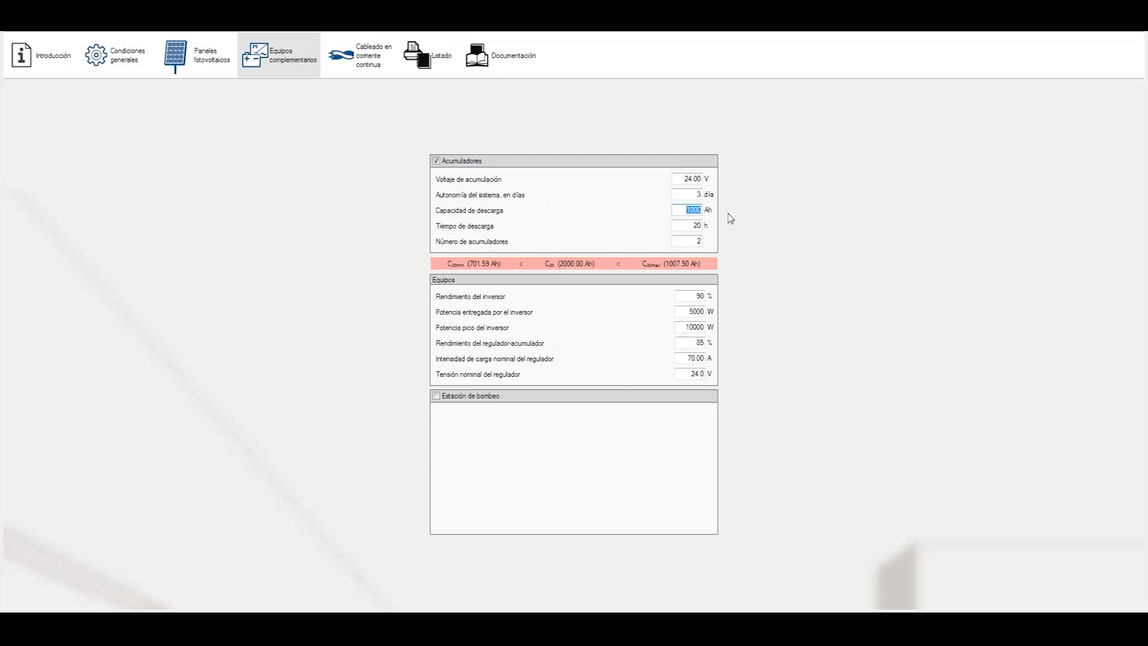
{"action": "type", "text": "500"}
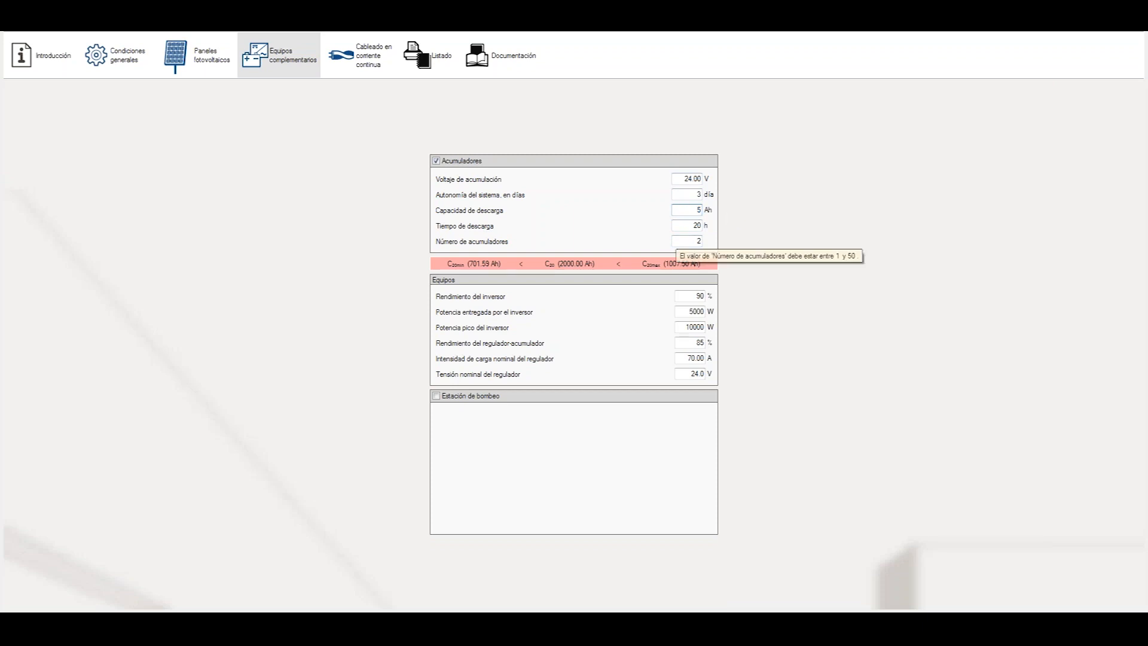
{"action": "left_click", "coordinate": [694, 242]}
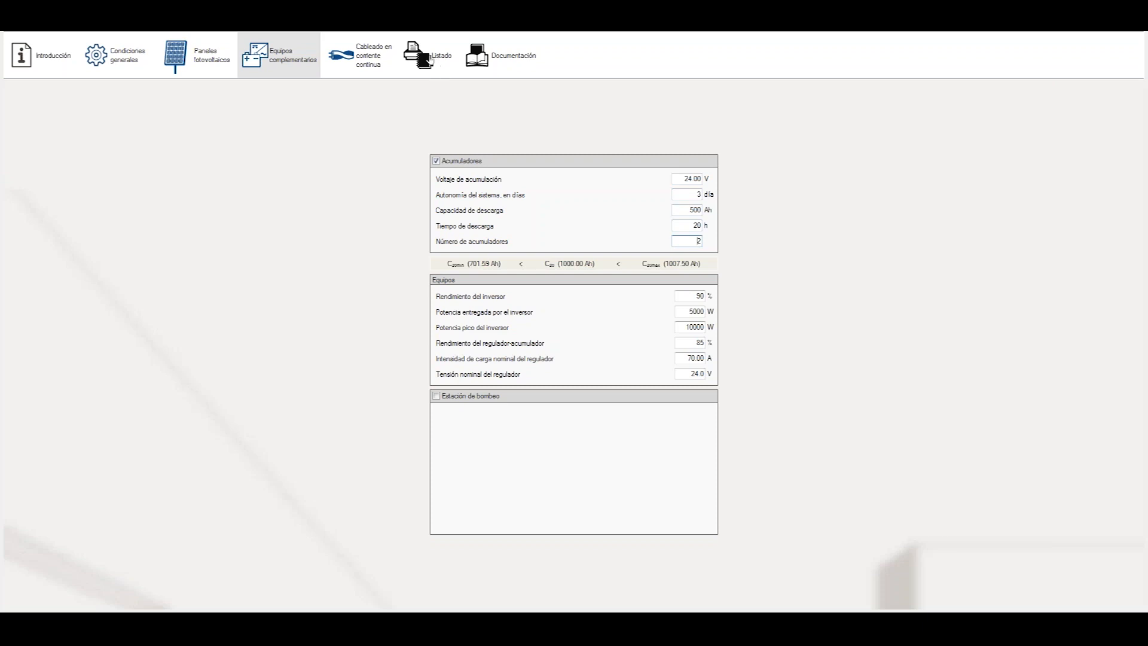
Return the accumulators' discharge capacity to 1000 Ah and their number to 1
{"action": "left_click_drag", "start_coordinate": [679, 209], "coordinate": [729, 216]}
{"action": "type", "text": "1000"}
{"action": "left_click_drag", "start_coordinate": [687, 241], "coordinate": [724, 246]}
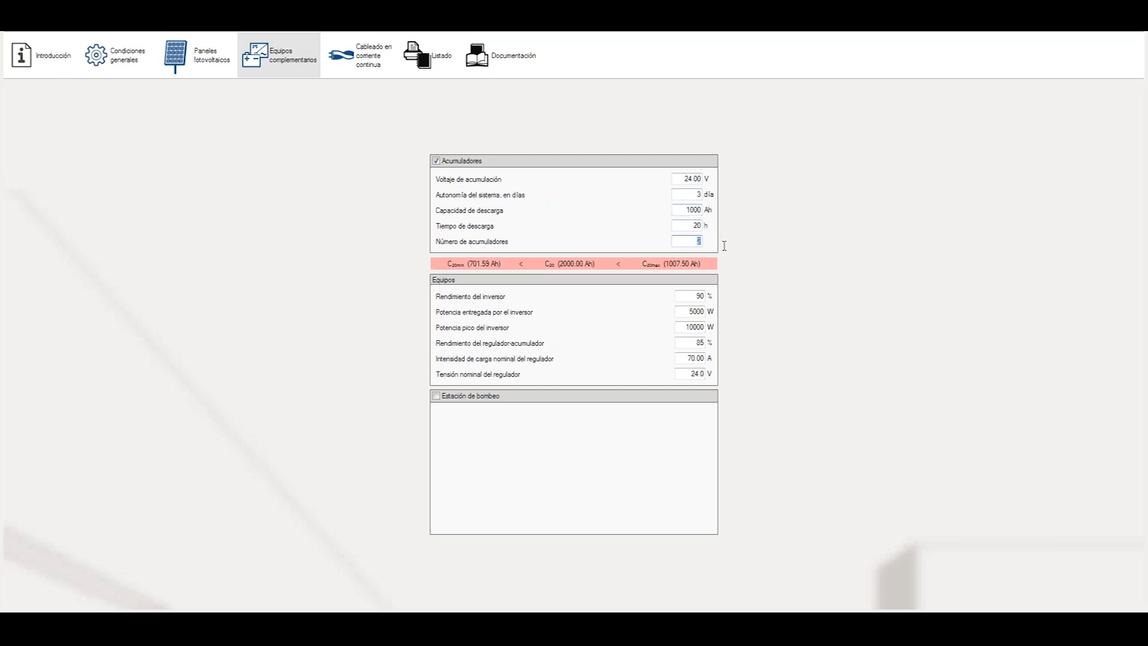
{"action": "type", "text": "1"}
{"action": "left_click", "coordinate": [686, 196]}
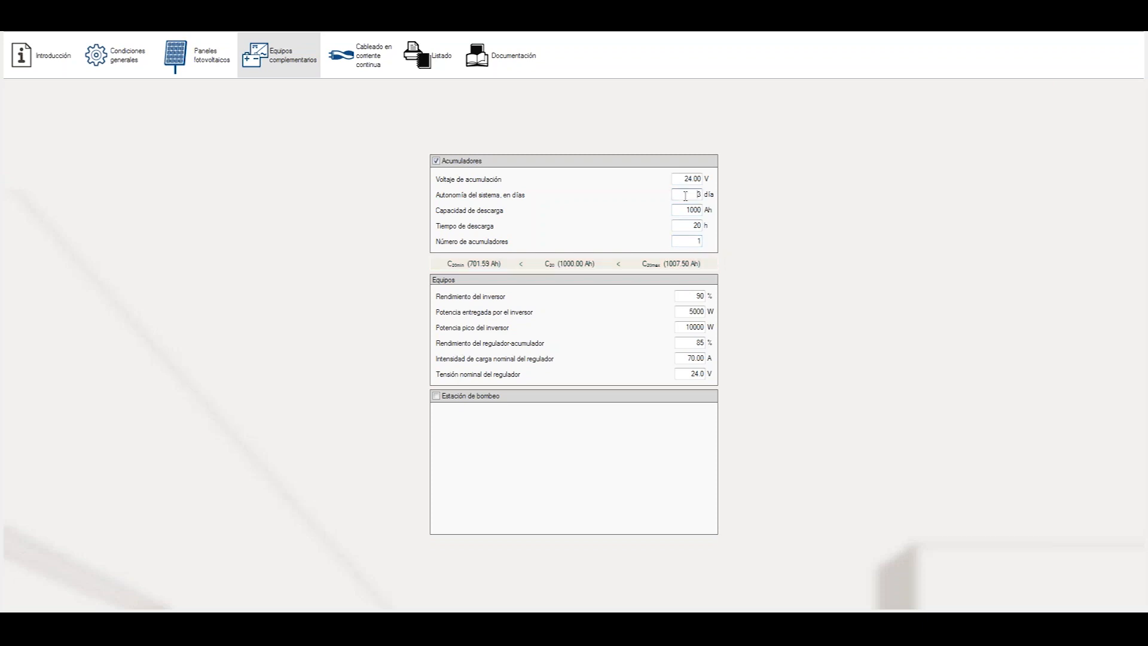
Set the inverter's delivered power to 1000 W and its peak power to 2000 W
{"action": "mouse_move", "coordinate": [693, 243]}
{"action": "left_click_drag", "start_coordinate": [684, 314], "coordinate": [727, 316]}
{"action": "type", "text": "10"}
{"action": "left_click_drag", "start_coordinate": [683, 326], "coordinate": [726, 329]}
{"action": "type", "text": "200"}
{"action": "key", "text": "Tab"}
Enable the pumping station and set its static water level to 20 m
{"action": "left_click", "coordinate": [436, 397]}
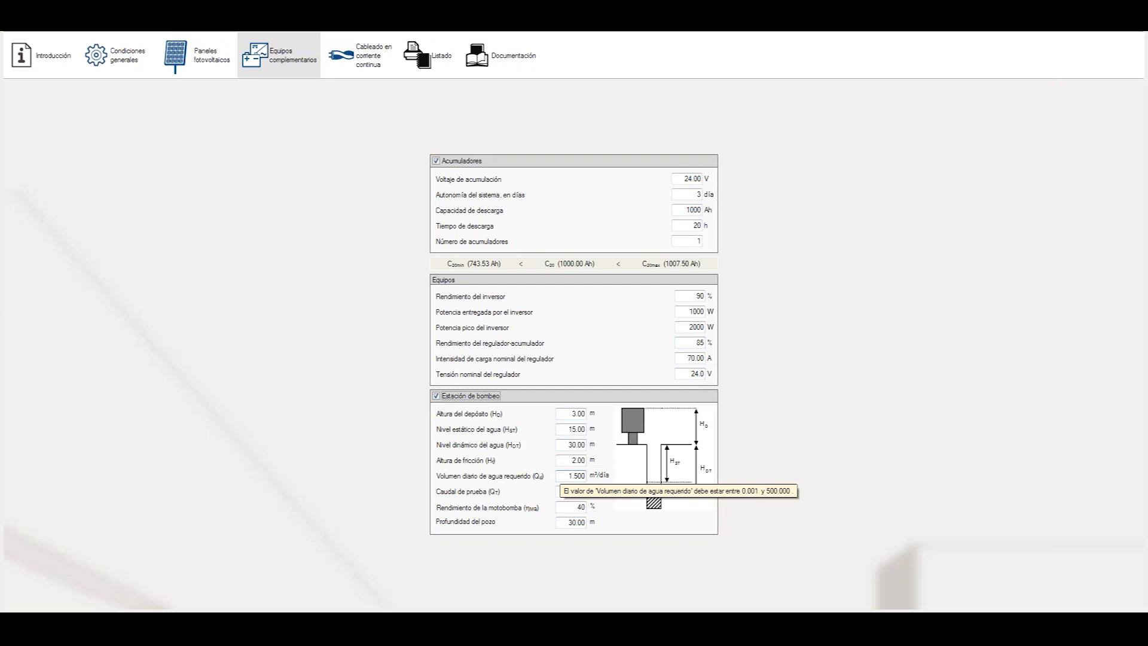
{"action": "double_click", "coordinate": [572, 429]}
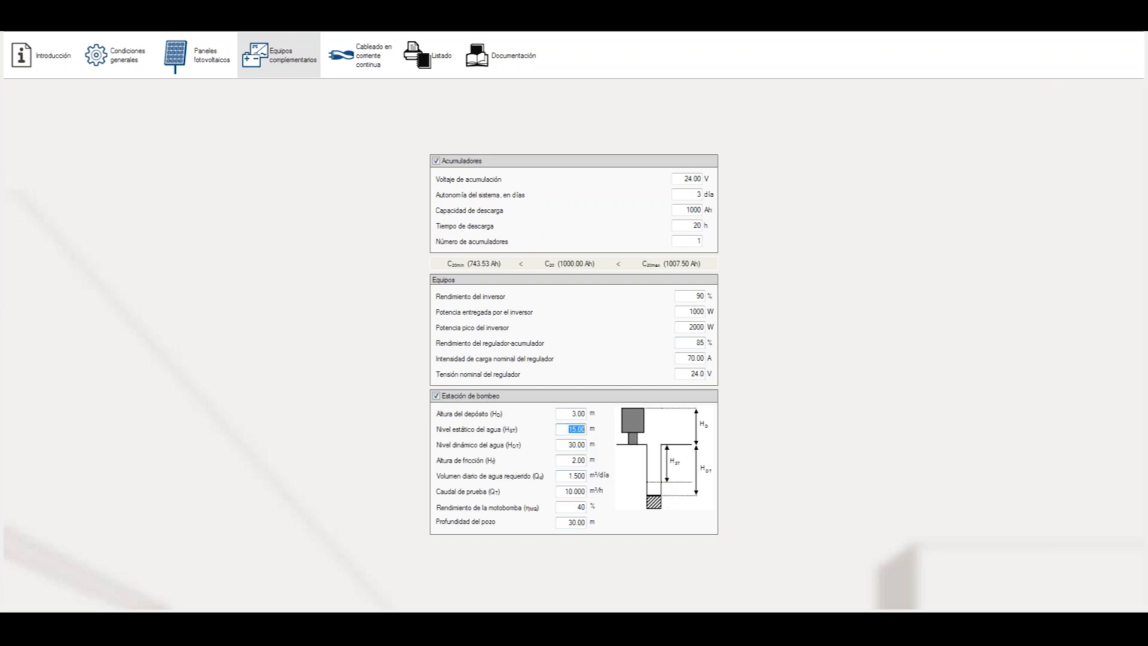
{"action": "type", "text": "20"}
{"action": "left_click", "coordinate": [568, 446]}
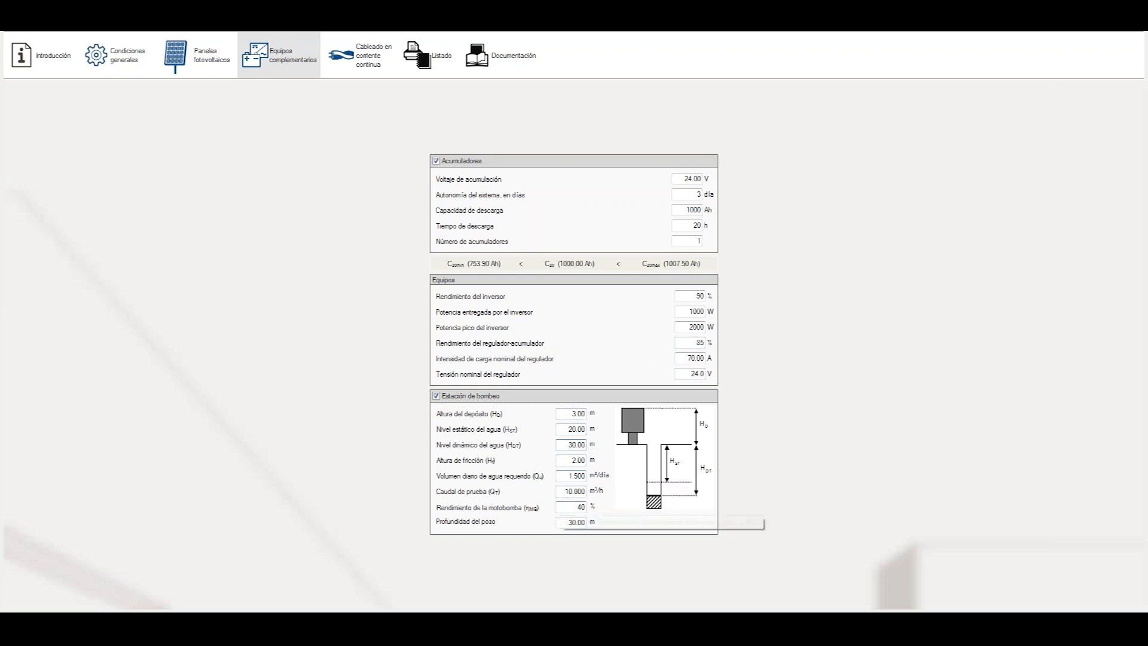
Set the pumping station's required daily water volume to 0.5 m³/day and the well depth to 35 m
{"action": "double_click", "coordinate": [564, 477]}
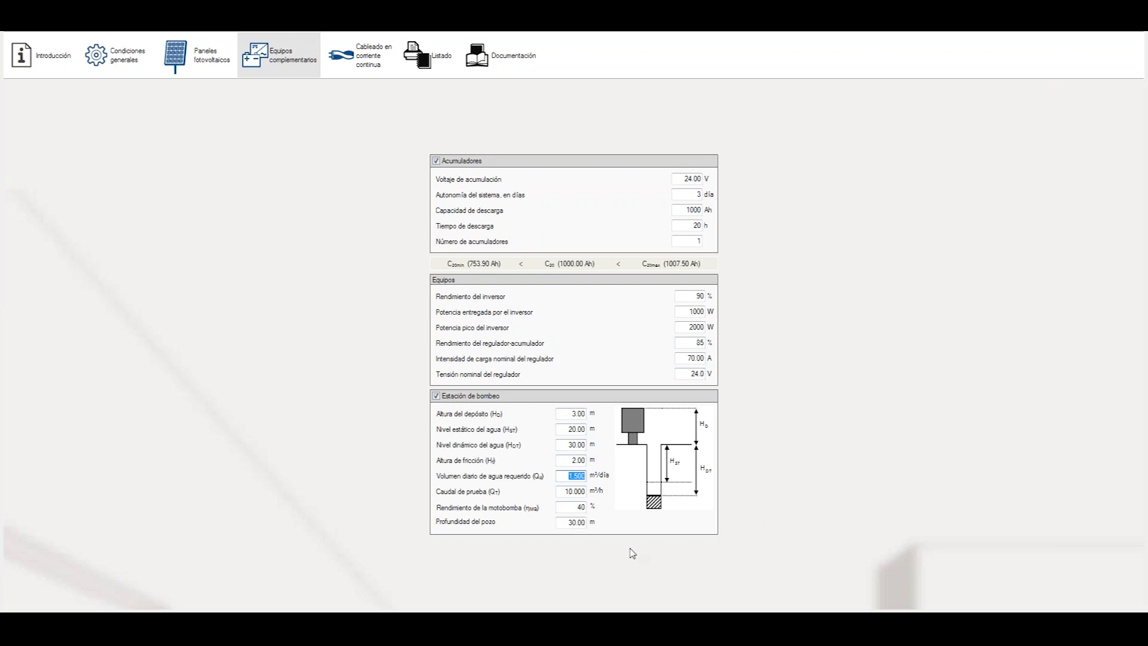
{"action": "type", "text": "0.5"}
{"action": "left_click", "coordinate": [572, 461]}
{"action": "left_click", "coordinate": [568, 524]}
{"action": "type", "text": "35"}
{"action": "left_click", "coordinate": [577, 508]}
Set the number of panel branches to 4 and check the accumulators' capacity limits
{"action": "left_click", "coordinate": [211, 60]}
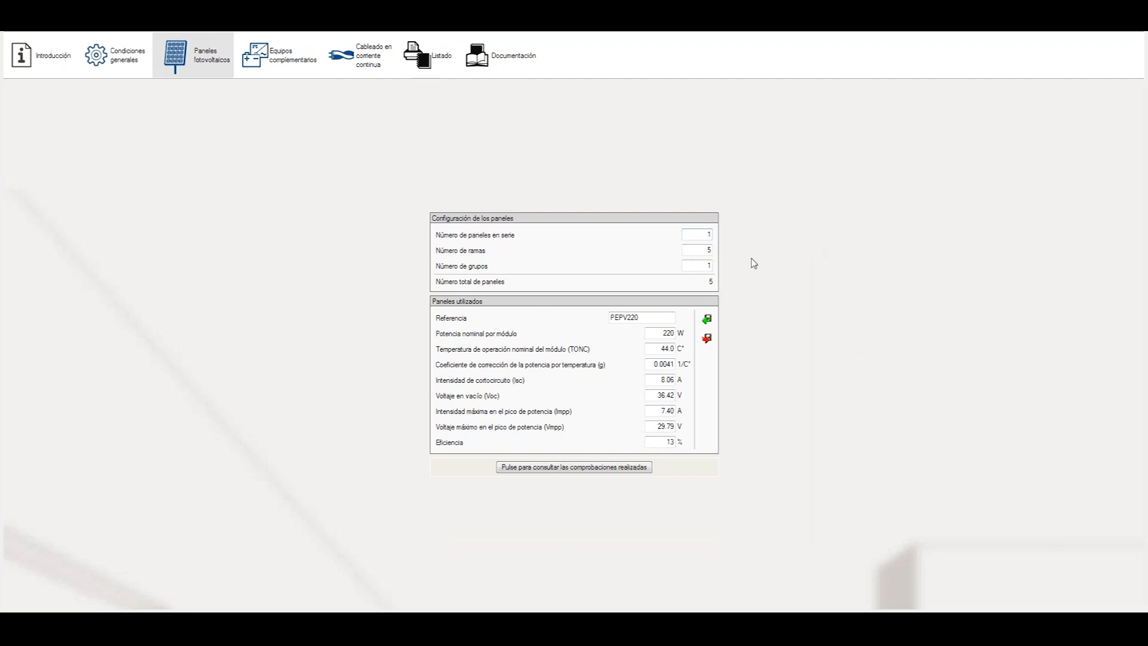
{"action": "double_click", "coordinate": [703, 250]}
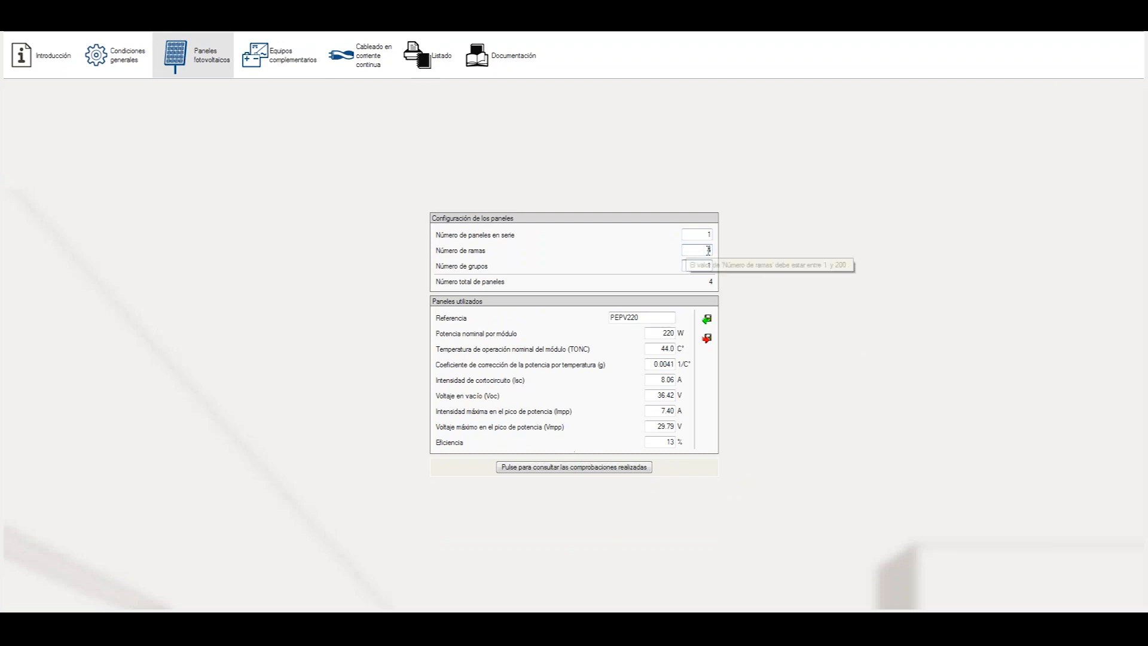
{"action": "left_click", "coordinate": [289, 61]}
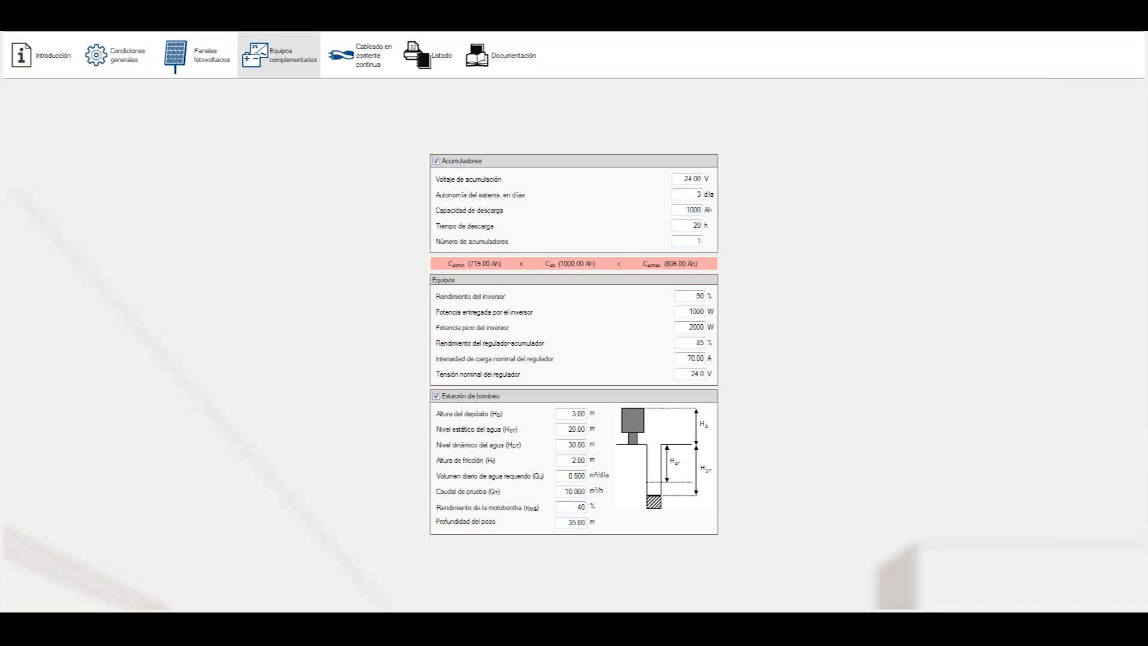
Return the number of panel branches to 5 and recheck the accumulators' capacity limits
{"action": "left_click", "coordinate": [193, 55]}
{"action": "double_click", "coordinate": [704, 251]}
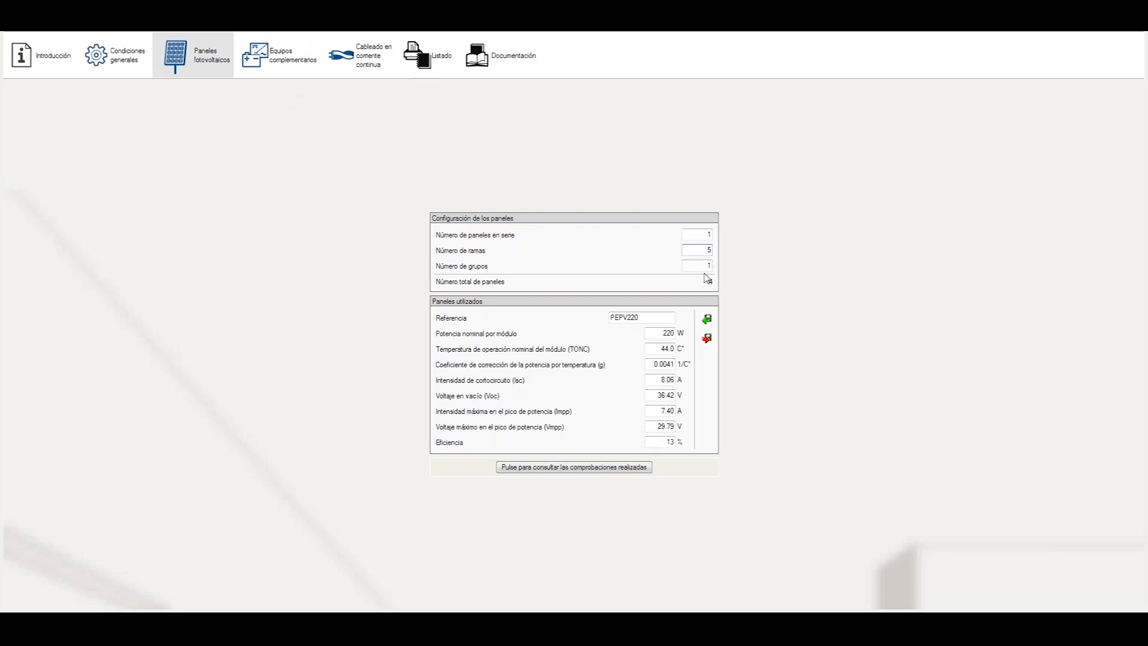
{"action": "key", "text": "Tab"}
{"action": "left_click", "coordinate": [280, 67]}
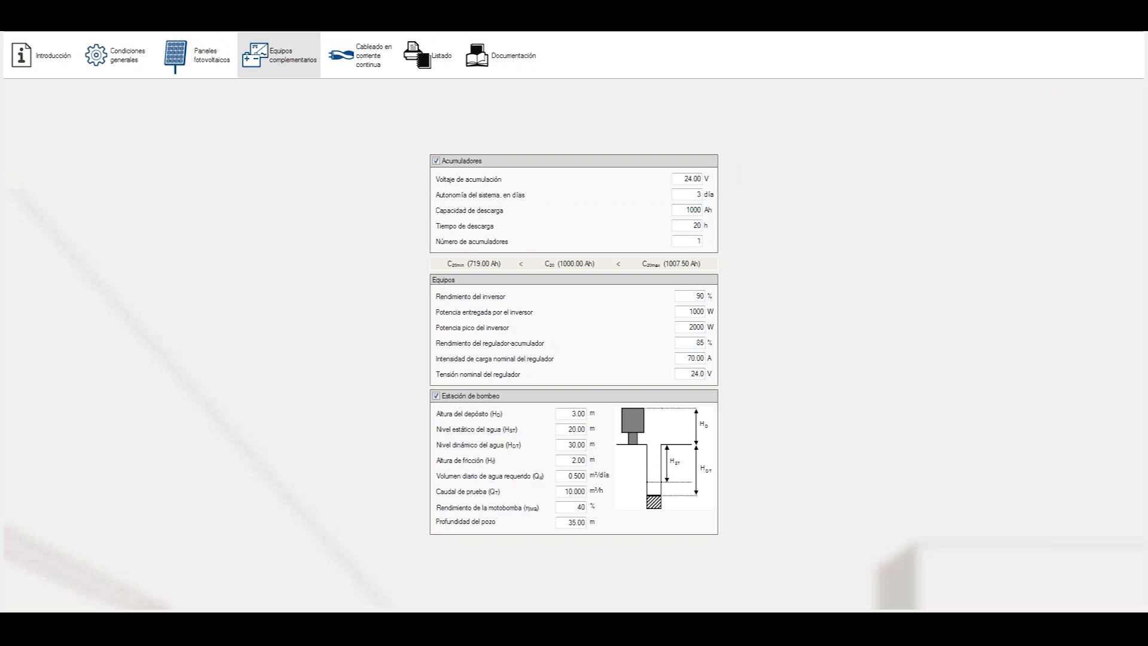
Give the direct-current wiring of the panels the reference "Paneles" and a length of 6 m
{"action": "left_click", "coordinate": [361, 67]}
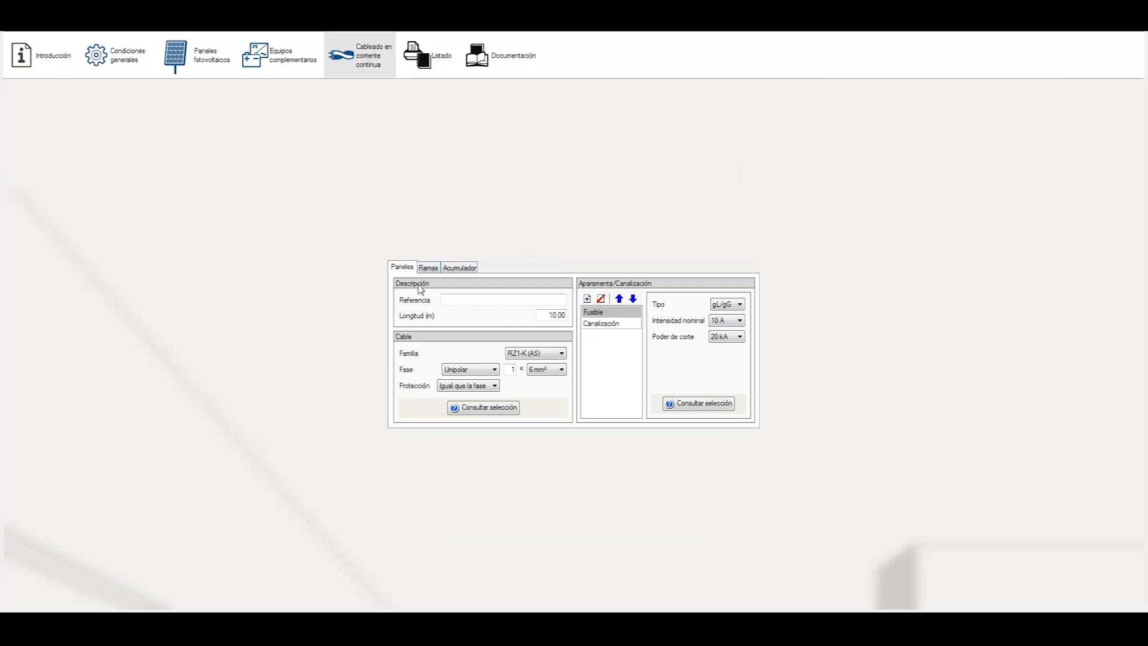
{"action": "left_click", "coordinate": [501, 301]}
{"action": "type", "text": "Paneles"}
{"action": "double_click", "coordinate": [551, 316]}
{"action": "type", "text": "6"}
Configure the branches' direct-current wiring with reference "Ramas", length 15 m, 16 mm² phase cable and a 63 A fuse
{"action": "left_click", "coordinate": [429, 269]}
{"action": "type", "text": "Ramas"}
{"action": "key", "text": "Tab"}
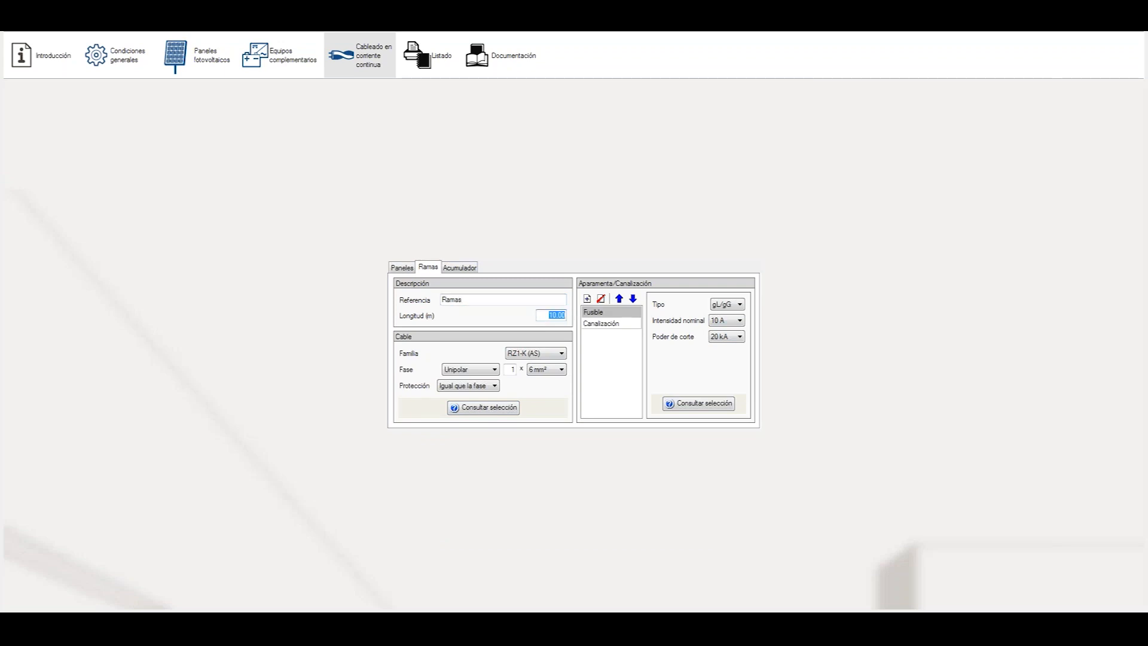
{"action": "type", "text": "15"}
{"action": "left_click", "coordinate": [548, 375]}
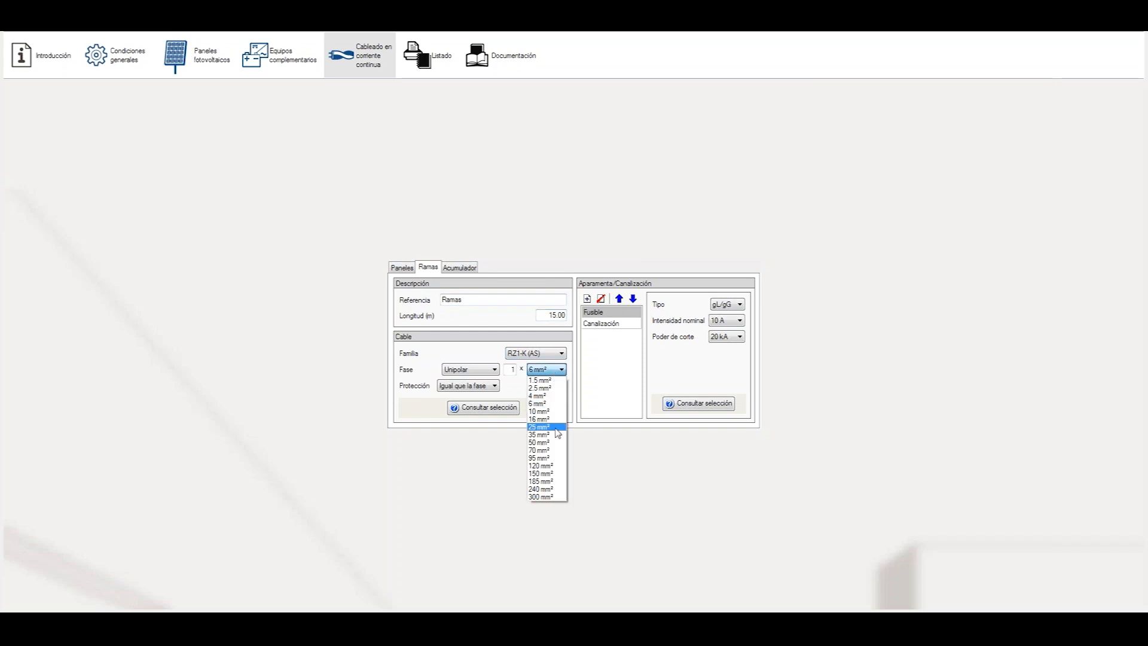
{"action": "left_click", "coordinate": [546, 419]}
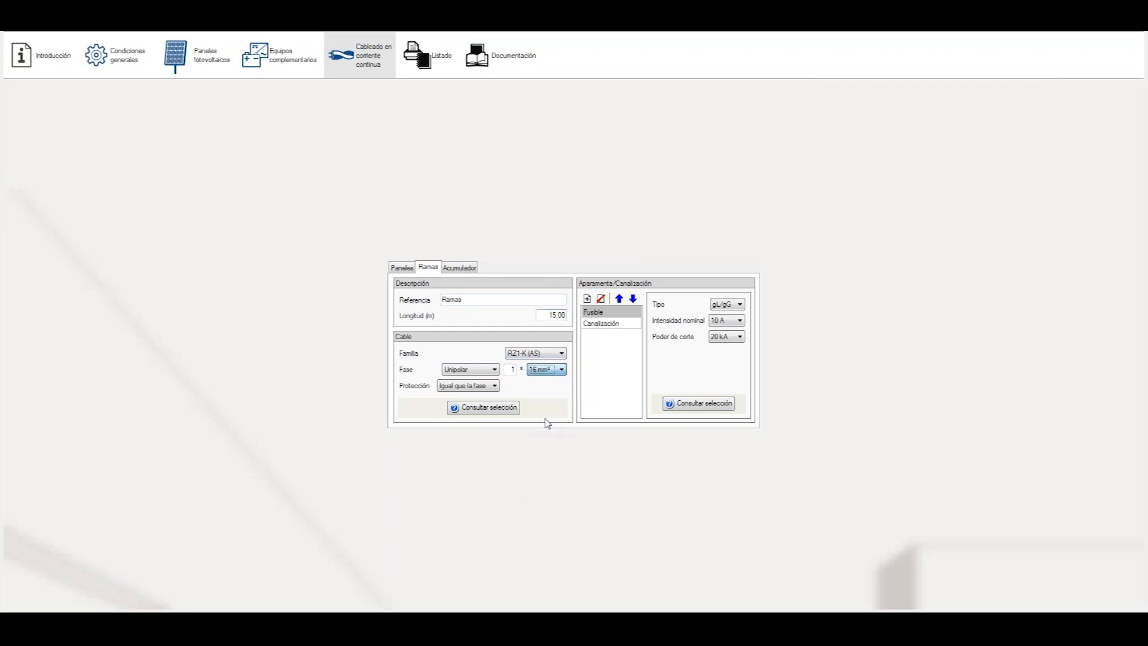
{"action": "left_click", "coordinate": [730, 323]}
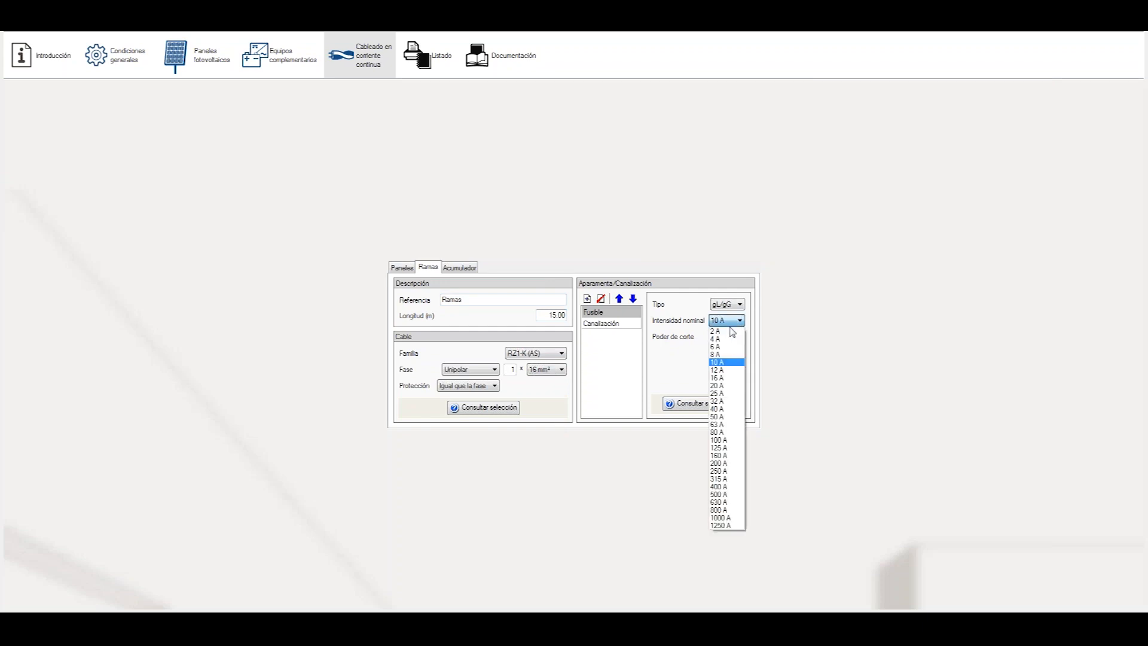
{"action": "left_click", "coordinate": [727, 425]}
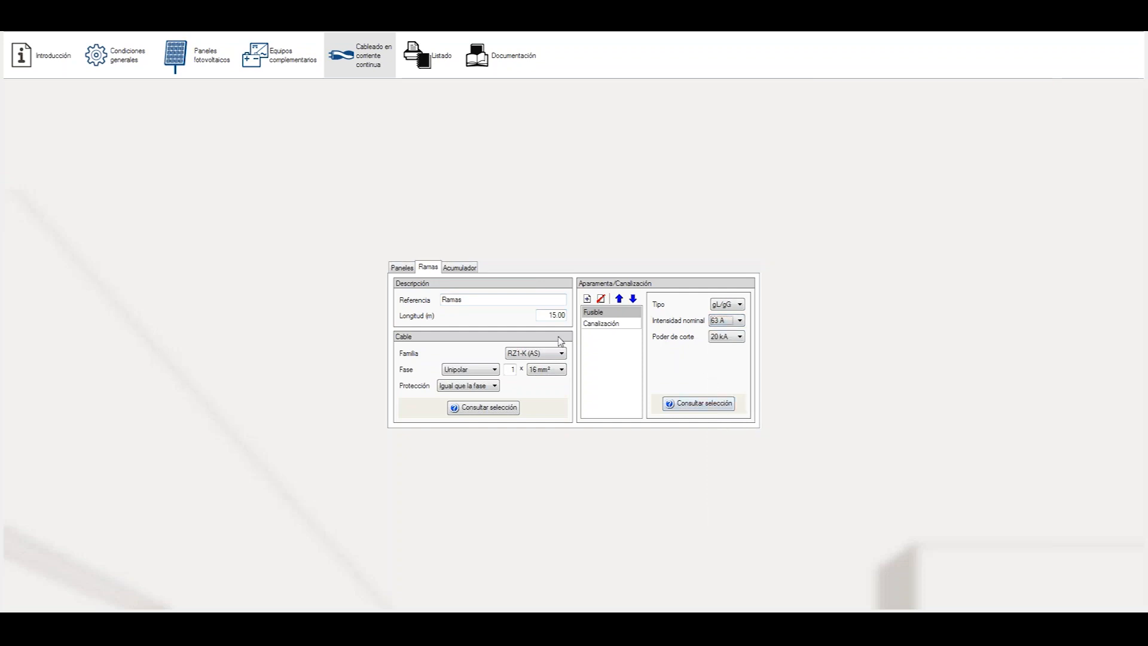
Configure the accumulator wiring with reference "Acumulador", length 8 m, 16 mm² phase cable and a 63 A fuse, and accept the photovoltaic supply
{"action": "left_click", "coordinate": [465, 269]}
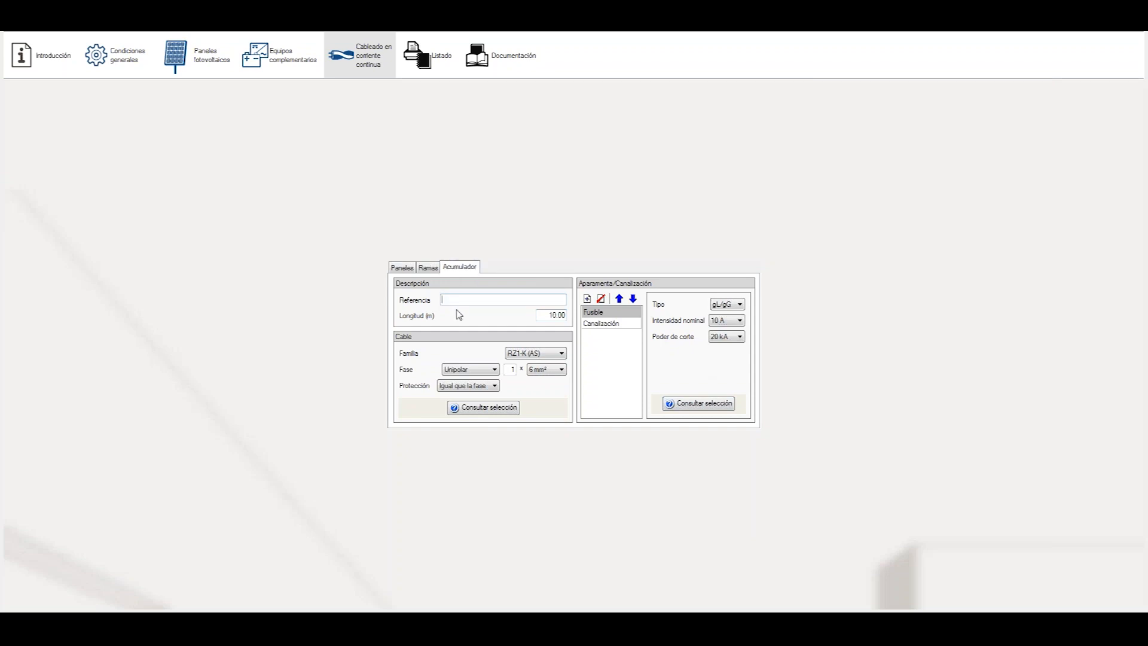
{"action": "type", "text": "Acumulador"}
{"action": "left_click_drag", "start_coordinate": [557, 316], "coordinate": [584, 314]}
{"action": "left_click_drag", "start_coordinate": [547, 316], "coordinate": [577, 316]}
{"action": "type", "text": "8"}
{"action": "left_click", "coordinate": [562, 370]}
{"action": "left_click", "coordinate": [546, 421]}
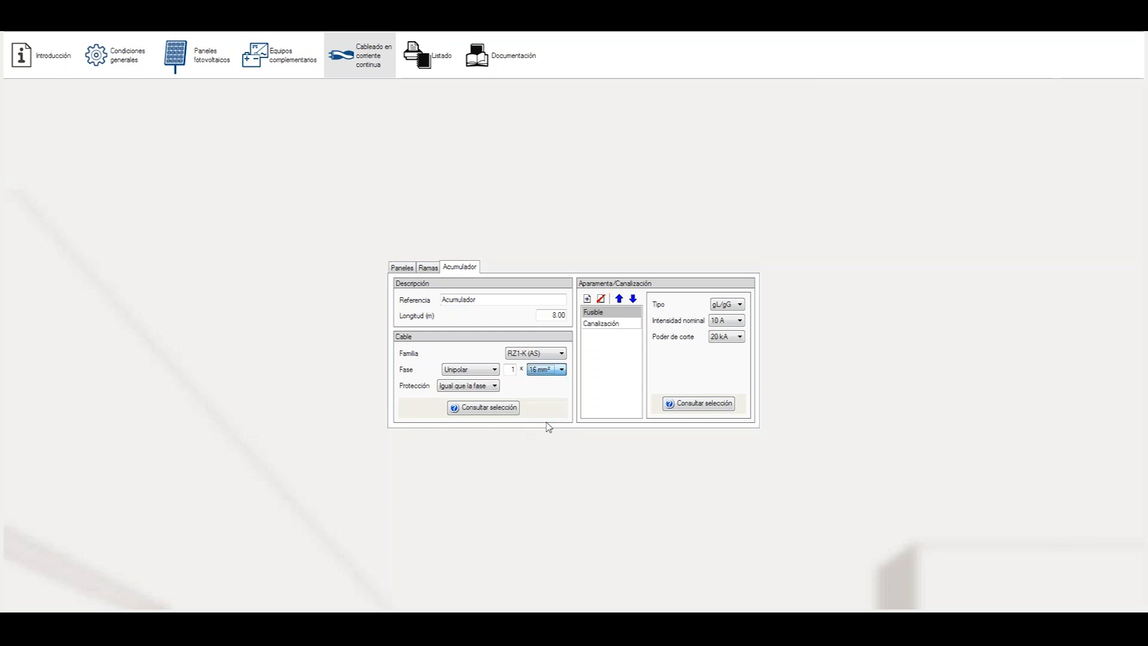
{"action": "left_click", "coordinate": [735, 323]}
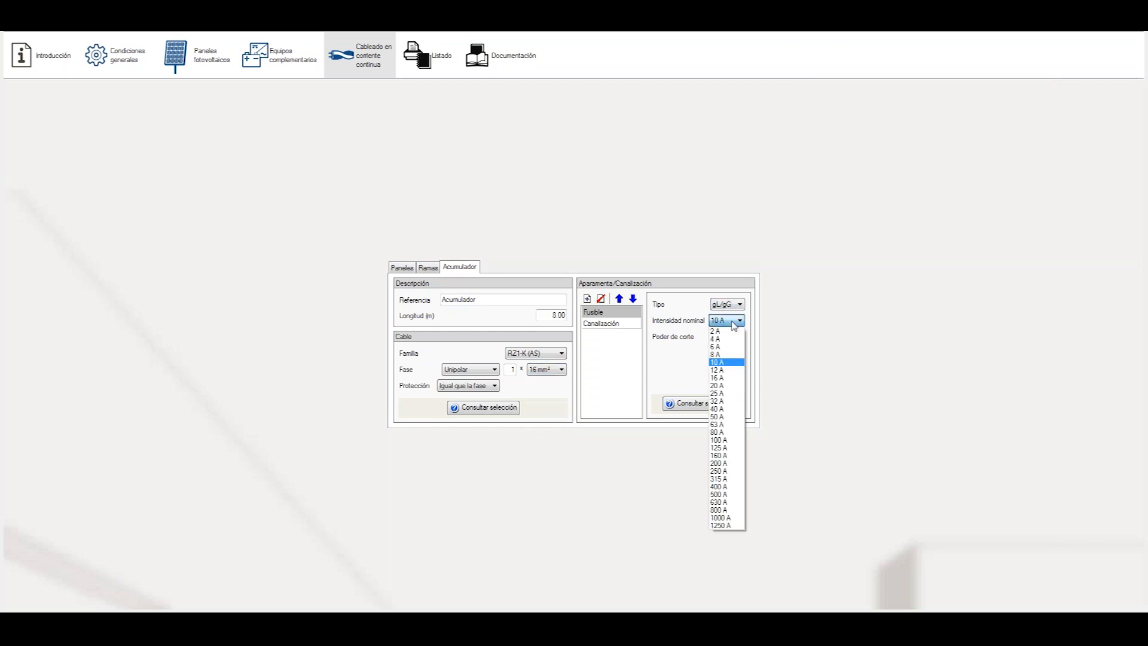
{"action": "left_click", "coordinate": [720, 424]}
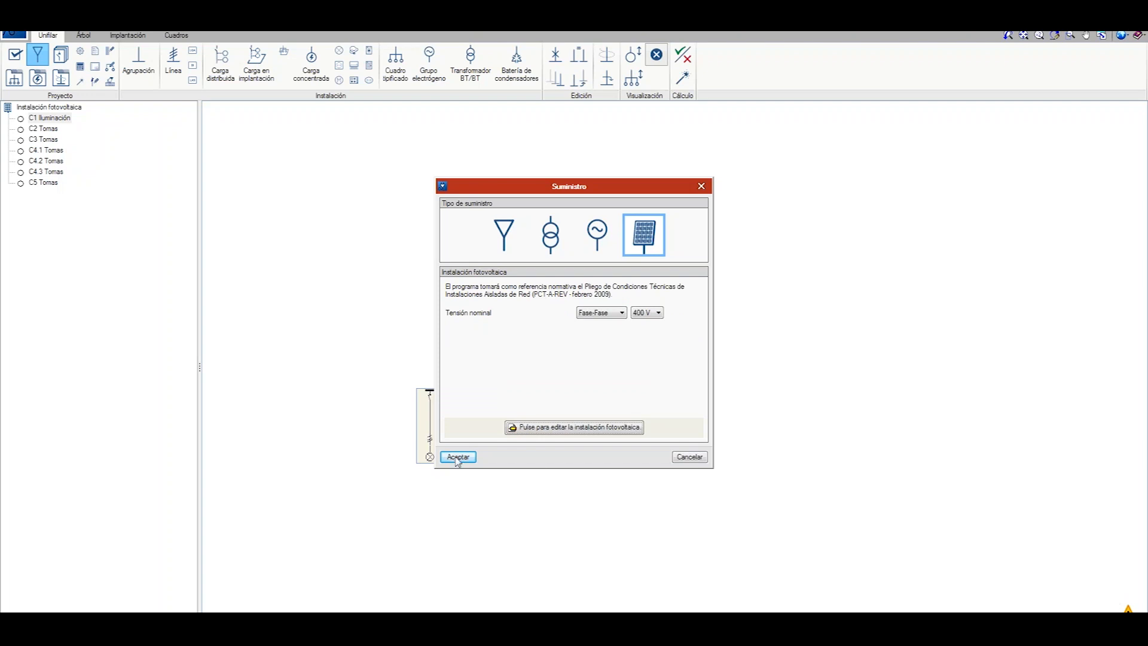
{"action": "left_click", "coordinate": [459, 456]}
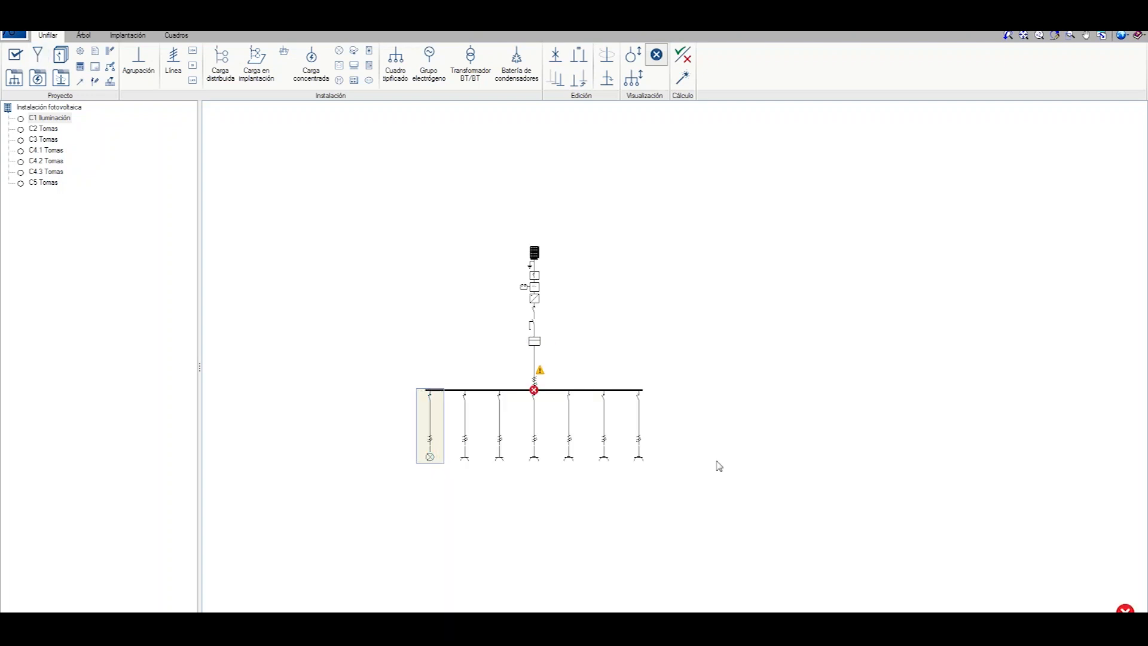
Delete all seven load circuits, C1 to C5, hanging from the photovoltaic supply in the single-line diagram
{"action": "scroll", "coordinate": [556, 447], "scroll_direction": "up", "scroll_amount": 1}
{"action": "scroll", "coordinate": [557, 447], "scroll_direction": "up", "scroll_amount": 1}
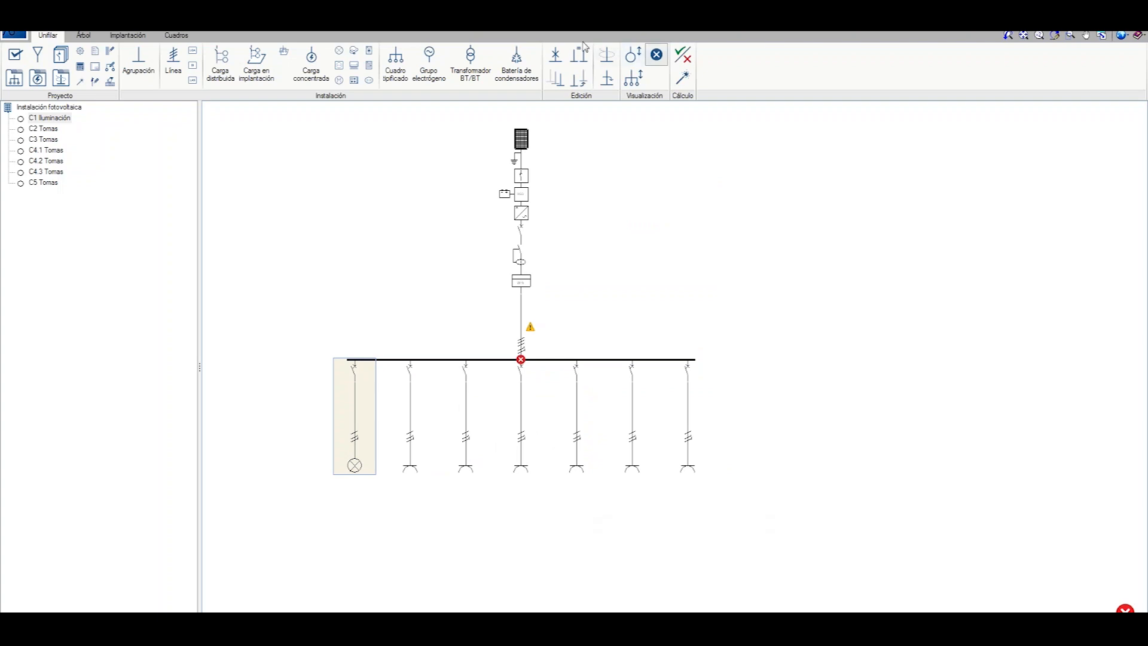
{"action": "left_click", "coordinate": [555, 54]}
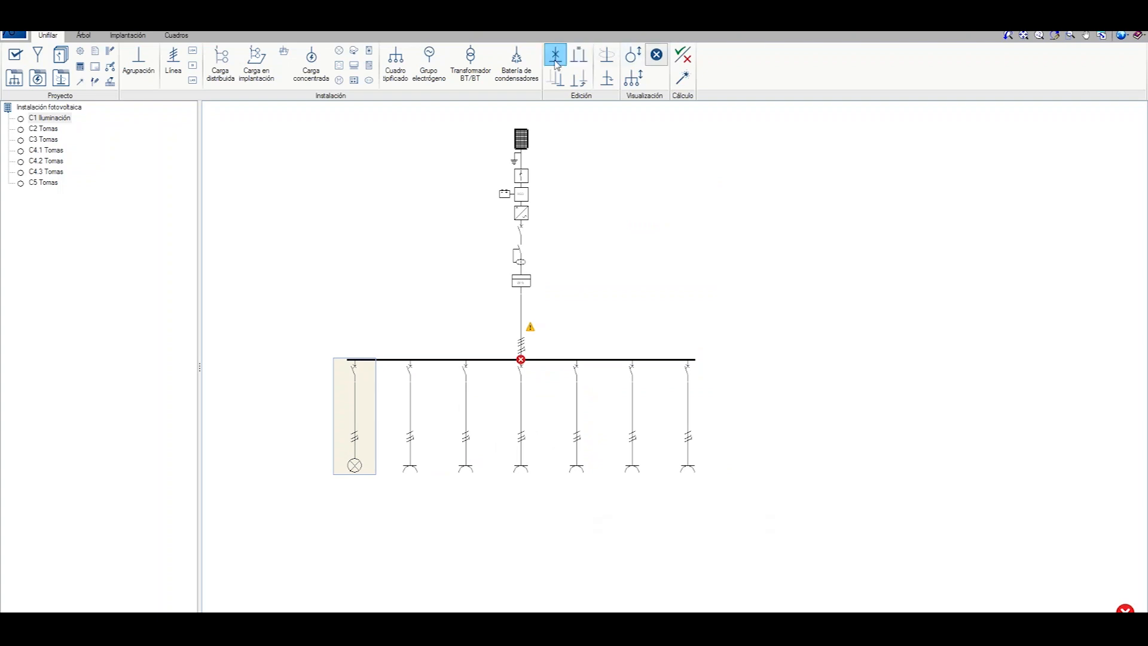
{"action": "left_click", "coordinate": [676, 448]}
{"action": "left_click", "coordinate": [635, 441]}
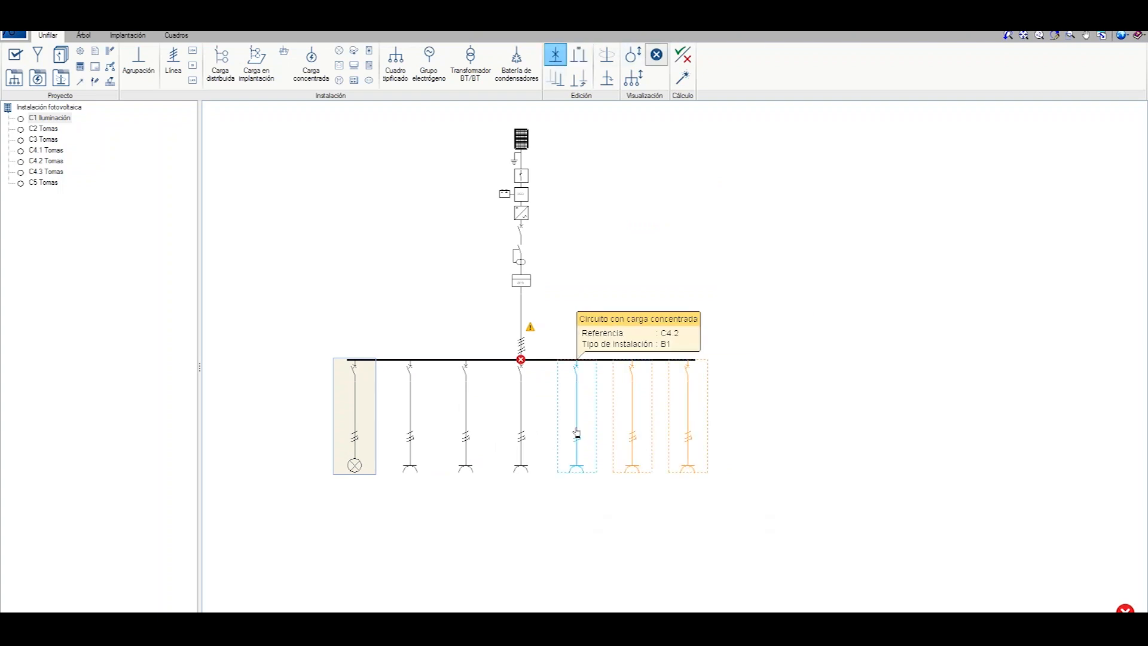
{"action": "left_click", "coordinate": [530, 427]}
{"action": "left_click", "coordinate": [562, 423]}
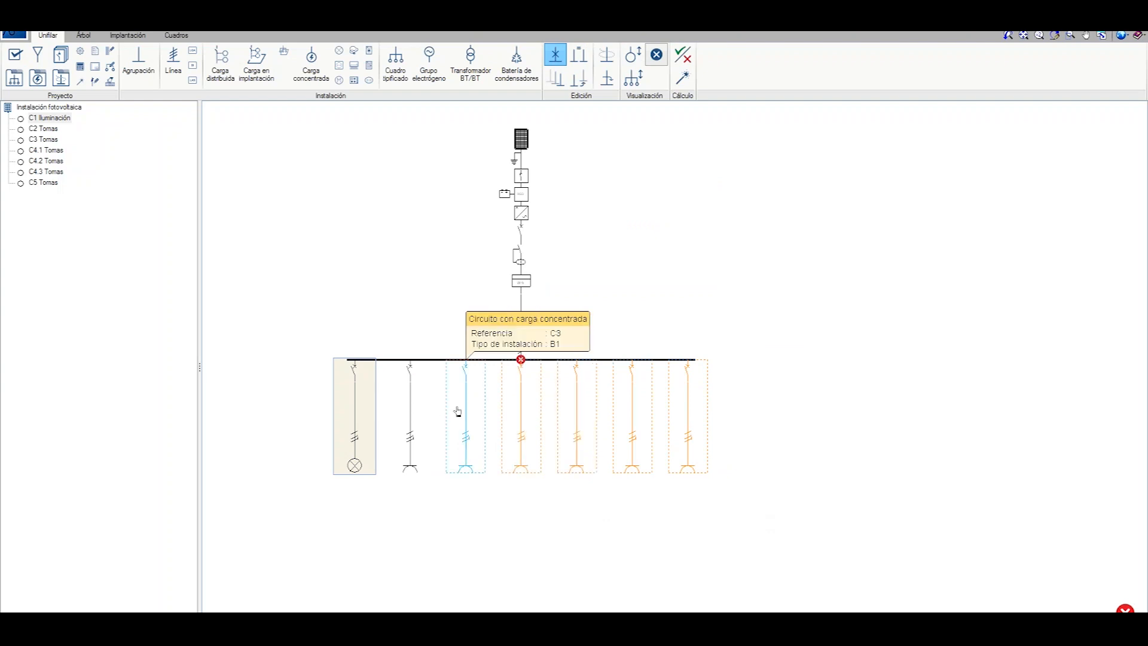
{"action": "left_click", "coordinate": [465, 412]}
{"action": "left_click", "coordinate": [414, 412]}
{"action": "left_click", "coordinate": [356, 404]}
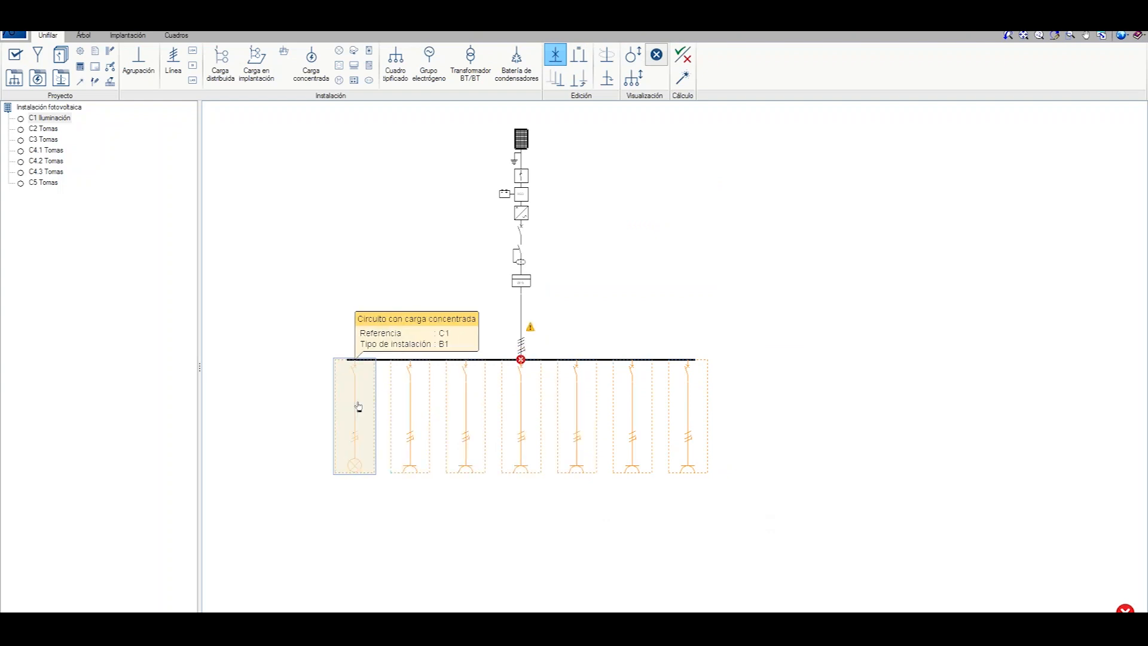
{"action": "key", "text": "Delete"}
{"action": "scroll", "coordinate": [742, 360], "scroll_direction": "down", "scroll_amount": 2}
{"action": "scroll", "coordinate": [544, 285], "scroll_direction": "up", "scroll_amount": 1}
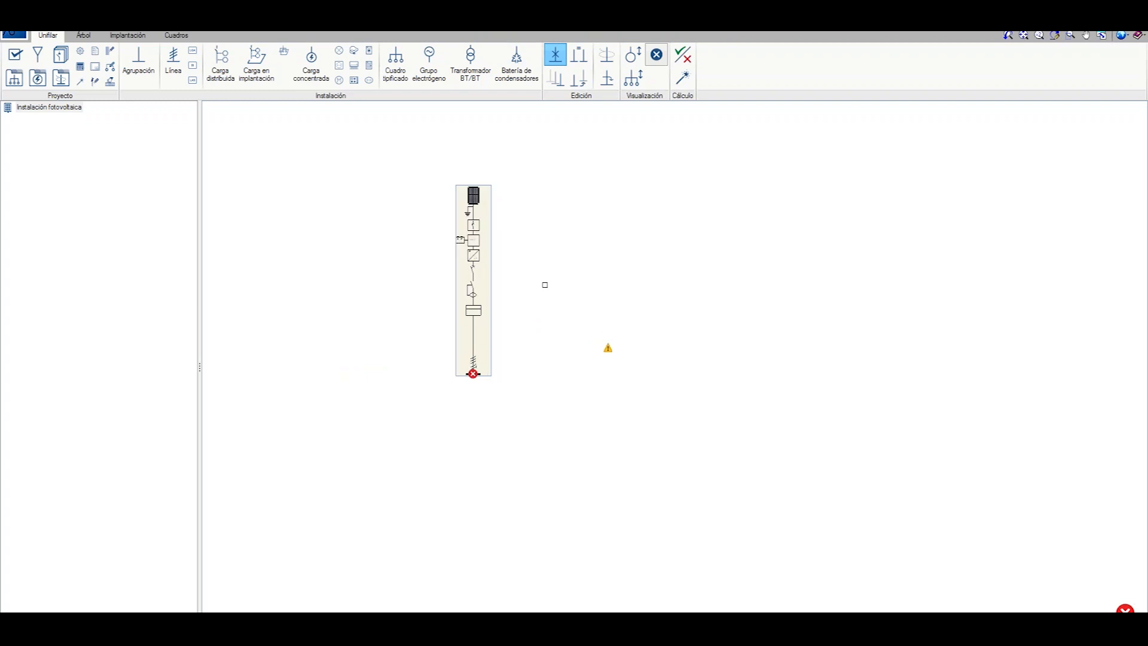
{"action": "right_click", "coordinate": [545, 285]}
Import the line group "Vivienda rural Fotovoltaica" from disk into the project
{"action": "scroll", "coordinate": [548, 290], "scroll_direction": "up", "scroll_amount": 1}
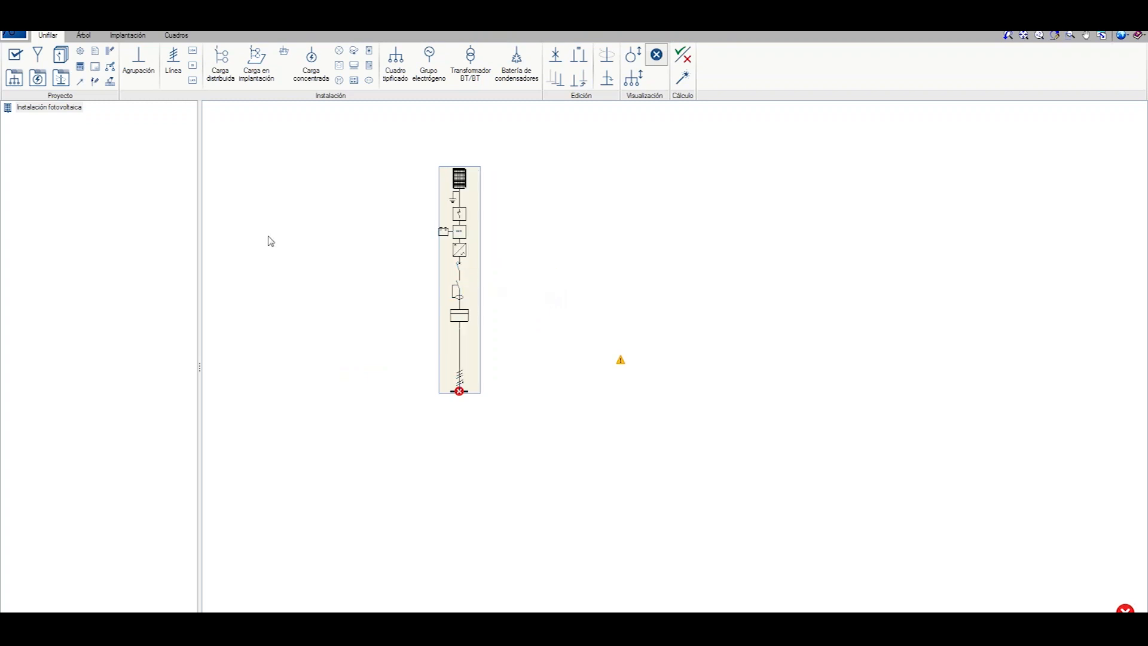
{"action": "scroll", "coordinate": [374, 358], "scroll_direction": "up", "scroll_amount": 3}
{"action": "scroll", "coordinate": [356, 349], "scroll_direction": "down", "scroll_amount": 1}
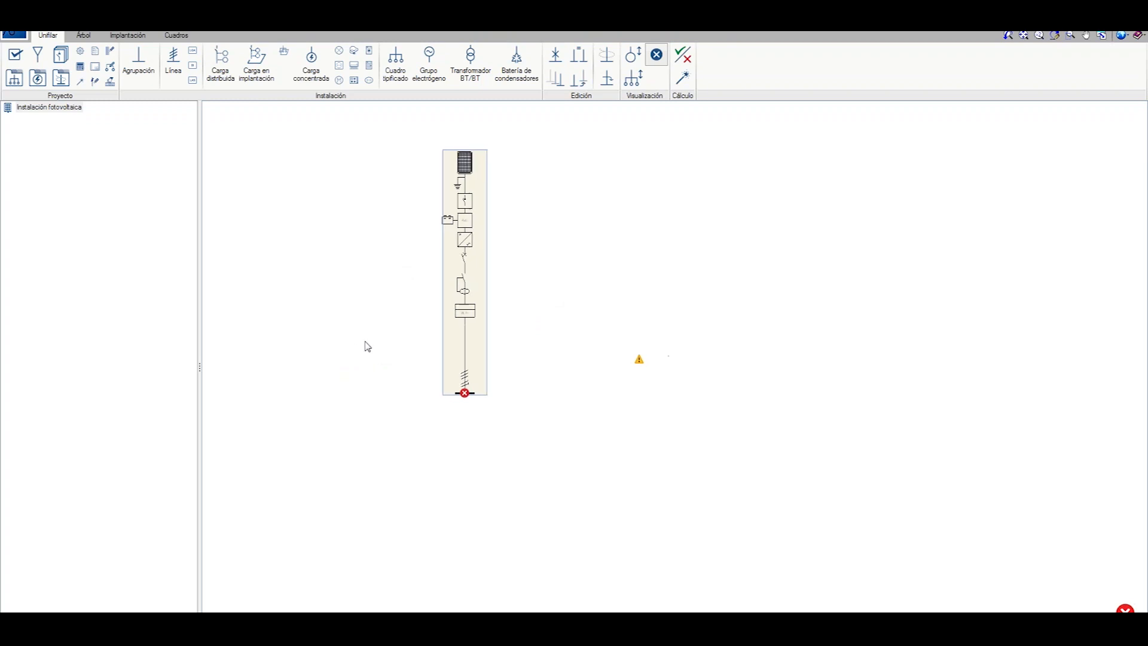
{"action": "left_click", "coordinate": [63, 84]}
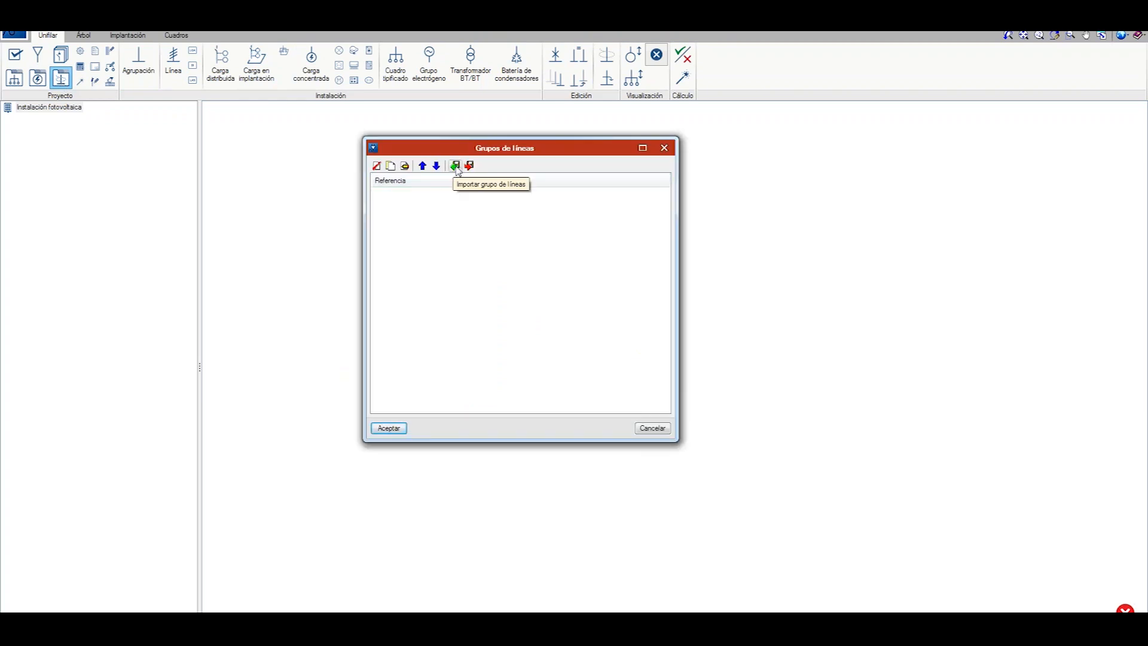
{"action": "left_click", "coordinate": [455, 166]}
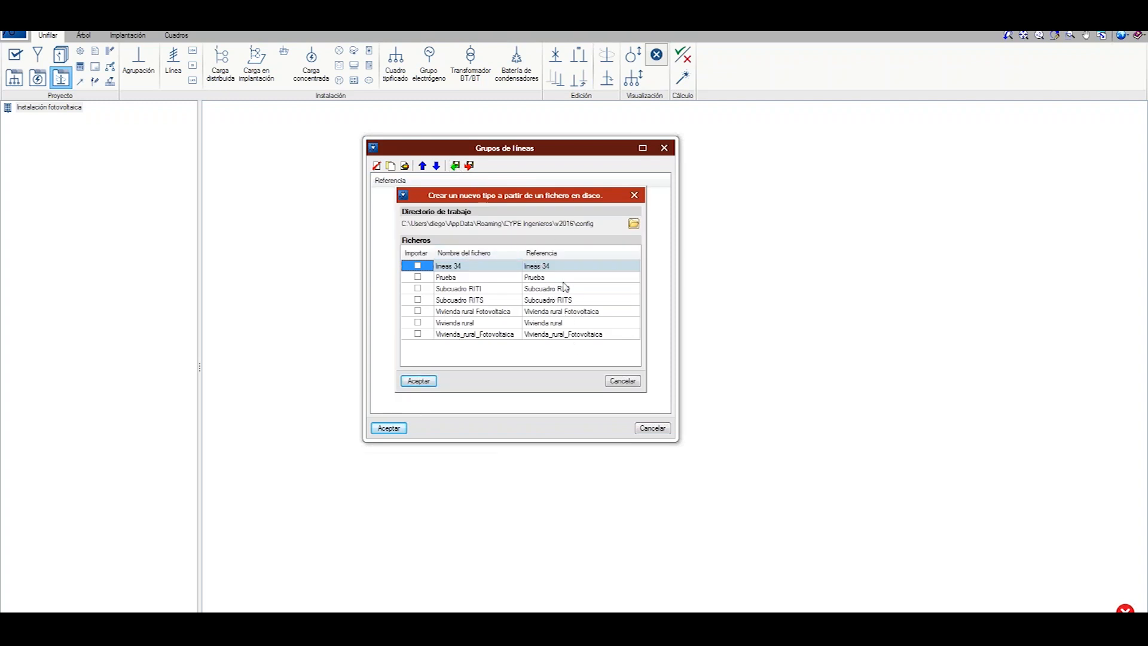
{"action": "left_click", "coordinate": [418, 312]}
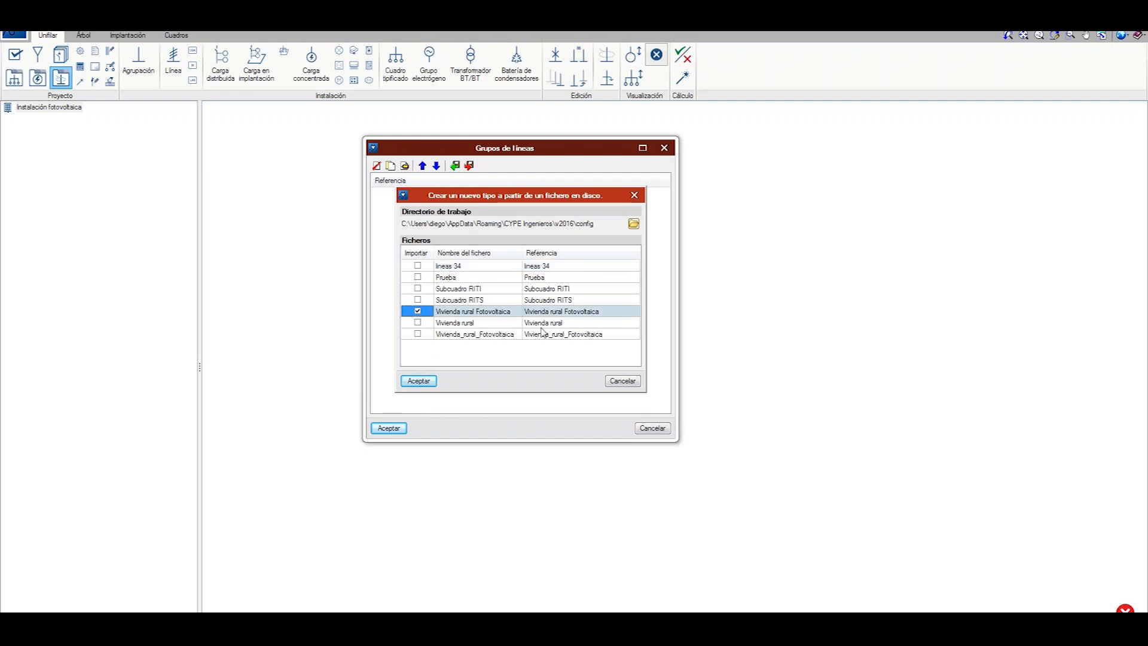
{"action": "left_click", "coordinate": [426, 382]}
{"action": "left_click", "coordinate": [388, 428]}
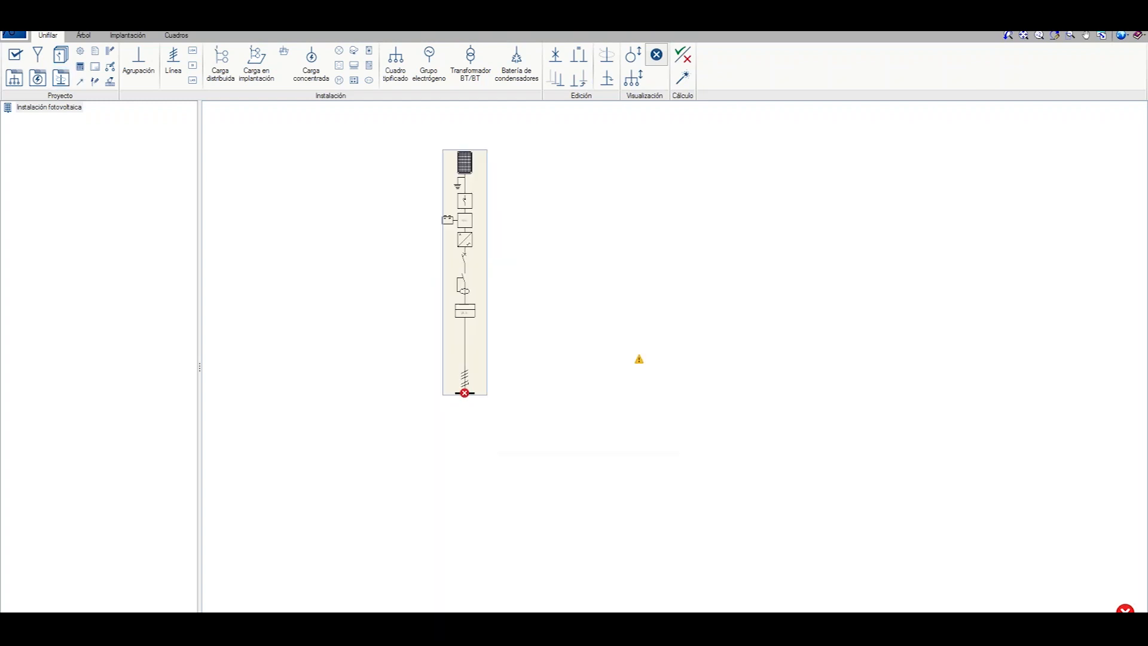
Insert the line group "Vivienda rural Fotovoltaica" under the photovoltaic supply
{"action": "left_click", "coordinate": [607, 82]}
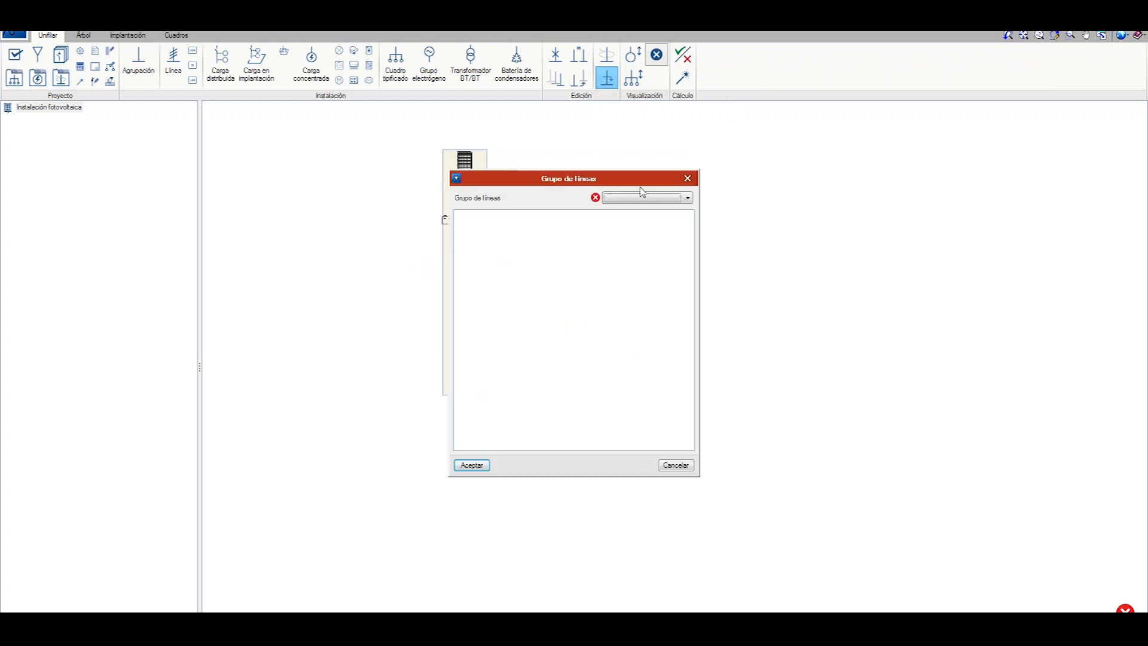
{"action": "left_click", "coordinate": [641, 196]}
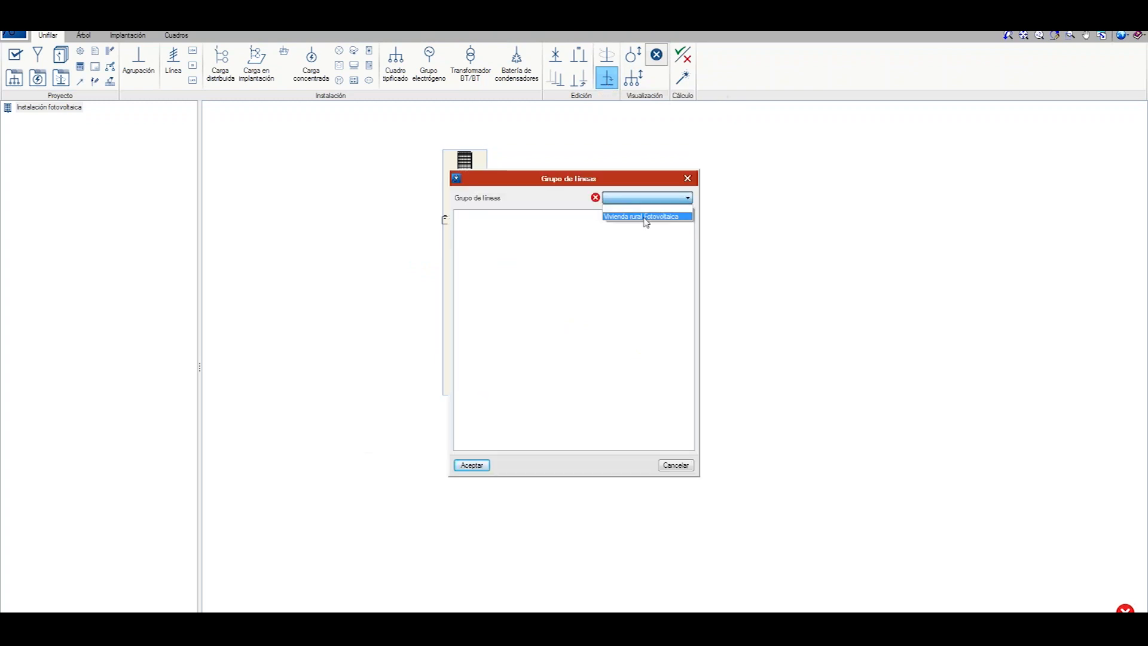
{"action": "left_click", "coordinate": [660, 218]}
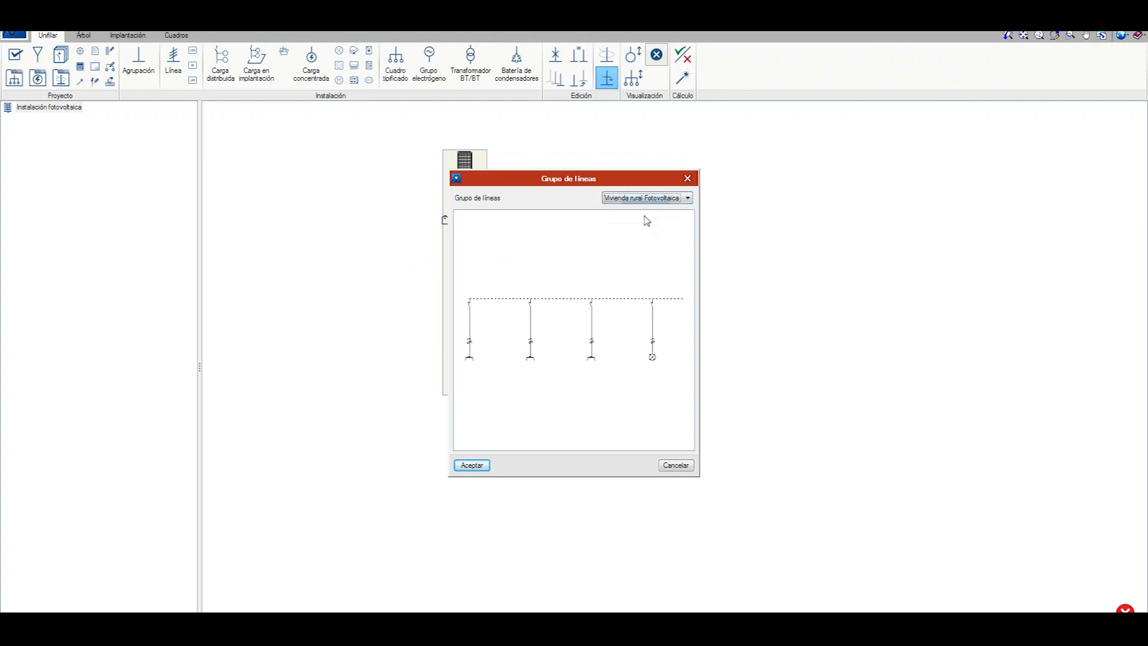
{"action": "left_click", "coordinate": [471, 465]}
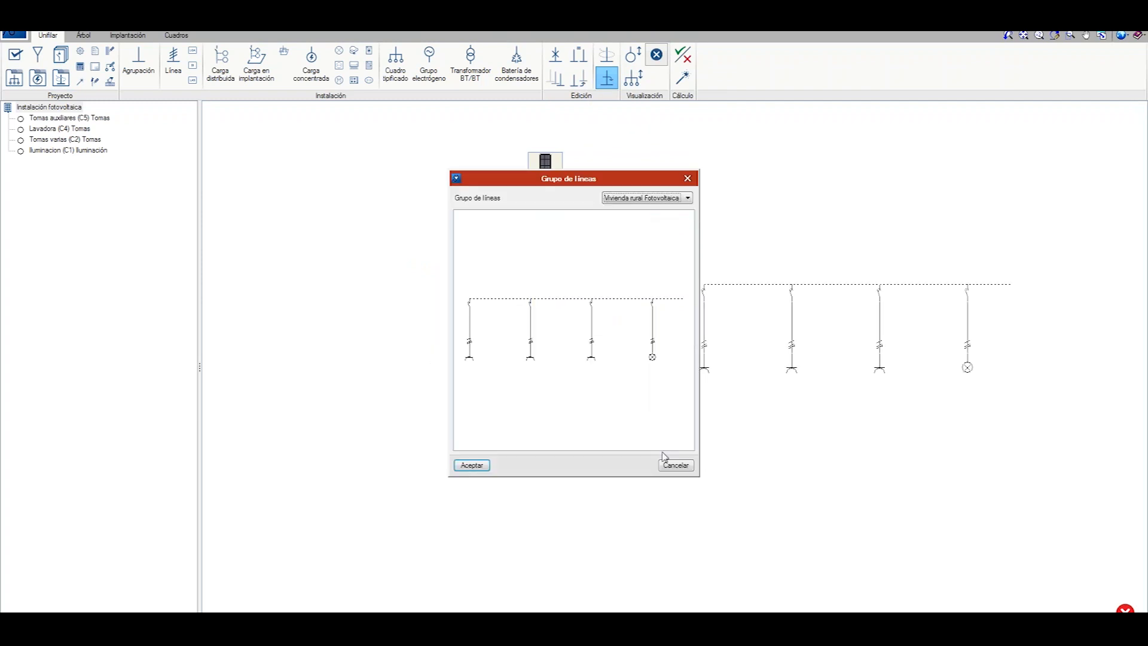
{"action": "left_click", "coordinate": [679, 466]}
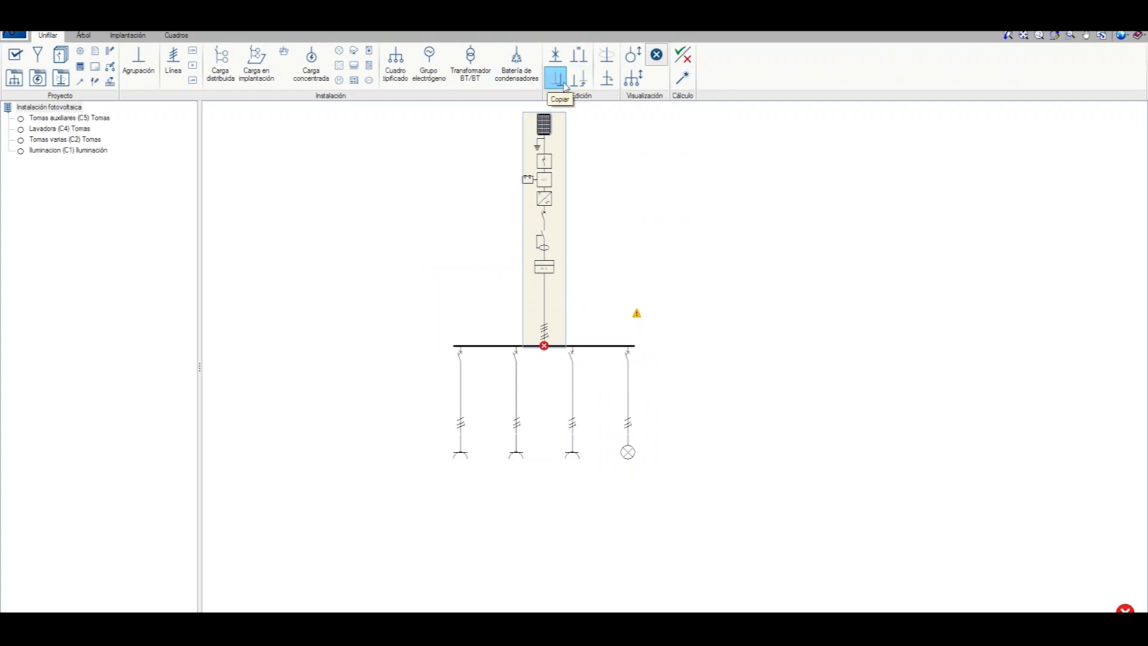
Move the Iluminacion (C1) circuit to the first place on the busbar and Tomas varias (C2) to the second
{"action": "left_click", "coordinate": [578, 78]}
{"action": "left_click", "coordinate": [625, 366]}
{"action": "left_click", "coordinate": [455, 364]}
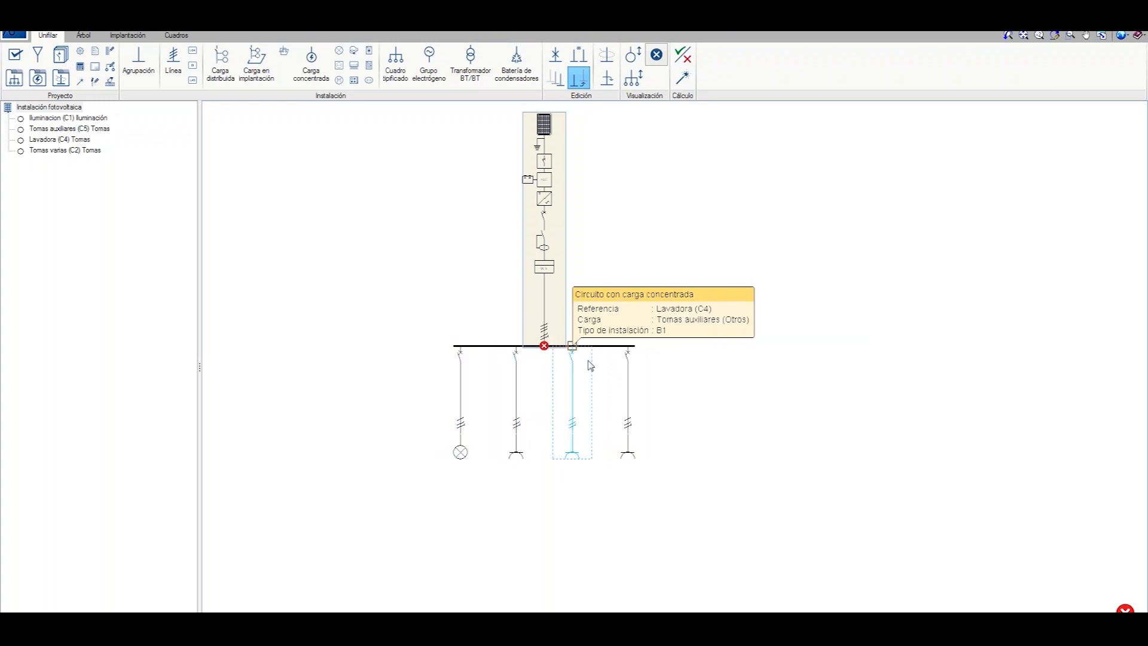
{"action": "left_click", "coordinate": [627, 359]}
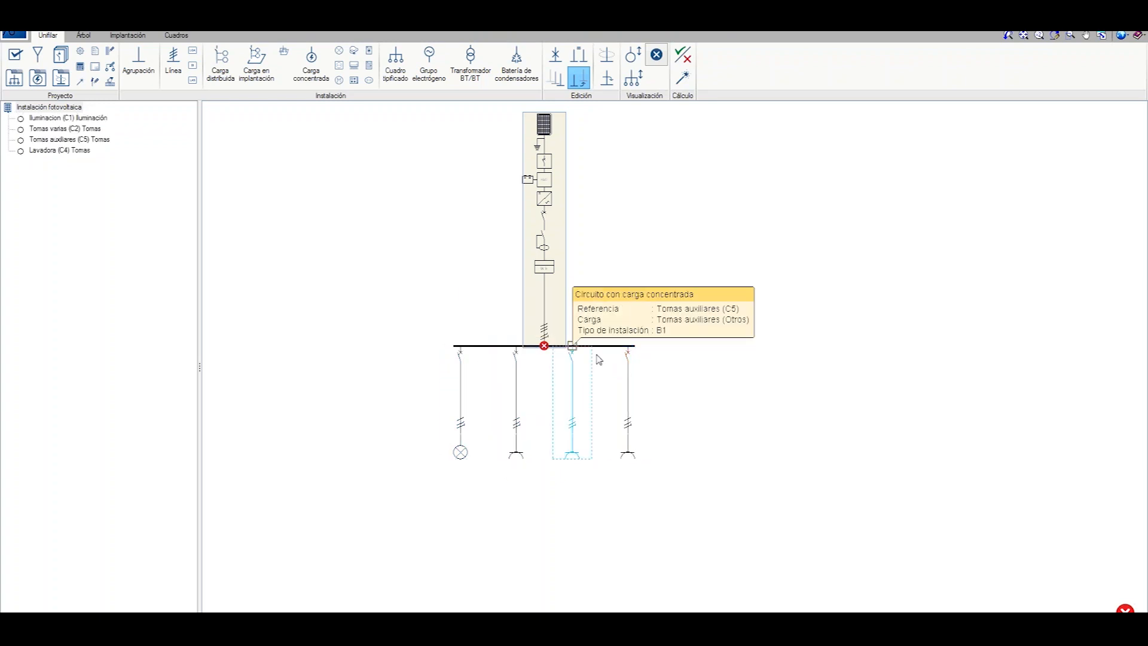
Move the Tomas auxiliares (C5) circuit to the last place on the busbar, after Lavadora (C4)
{"action": "left_click", "coordinate": [626, 348]}
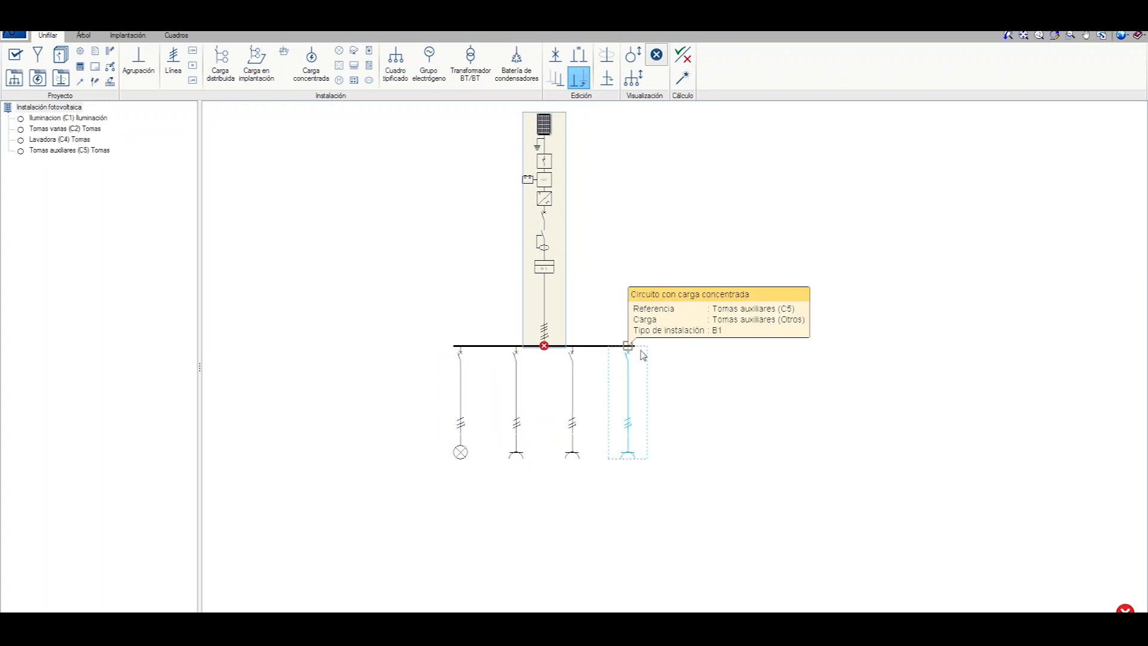
{"action": "right_click", "coordinate": [670, 349]}
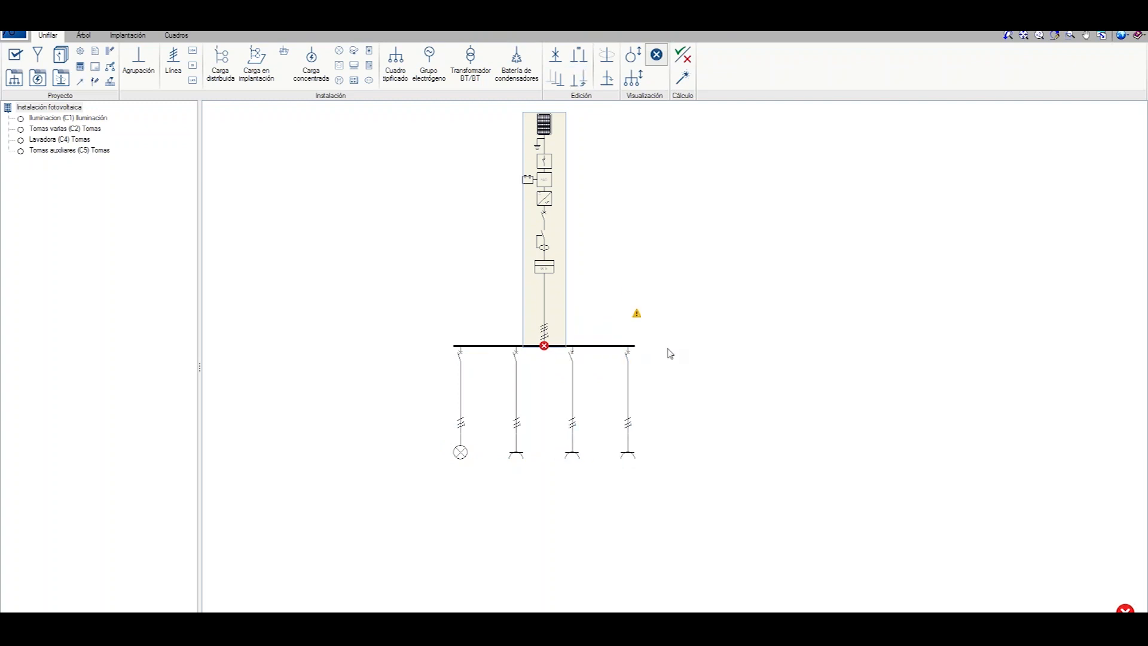
Review the Iluminacion (C1) circuit and the definition of its lighting receptor "Alumbrado (18 W)"
{"action": "scroll", "coordinate": [485, 451], "scroll_direction": "up", "scroll_amount": 2}
{"action": "scroll", "coordinate": [515, 369], "scroll_direction": "up", "scroll_amount": 1}
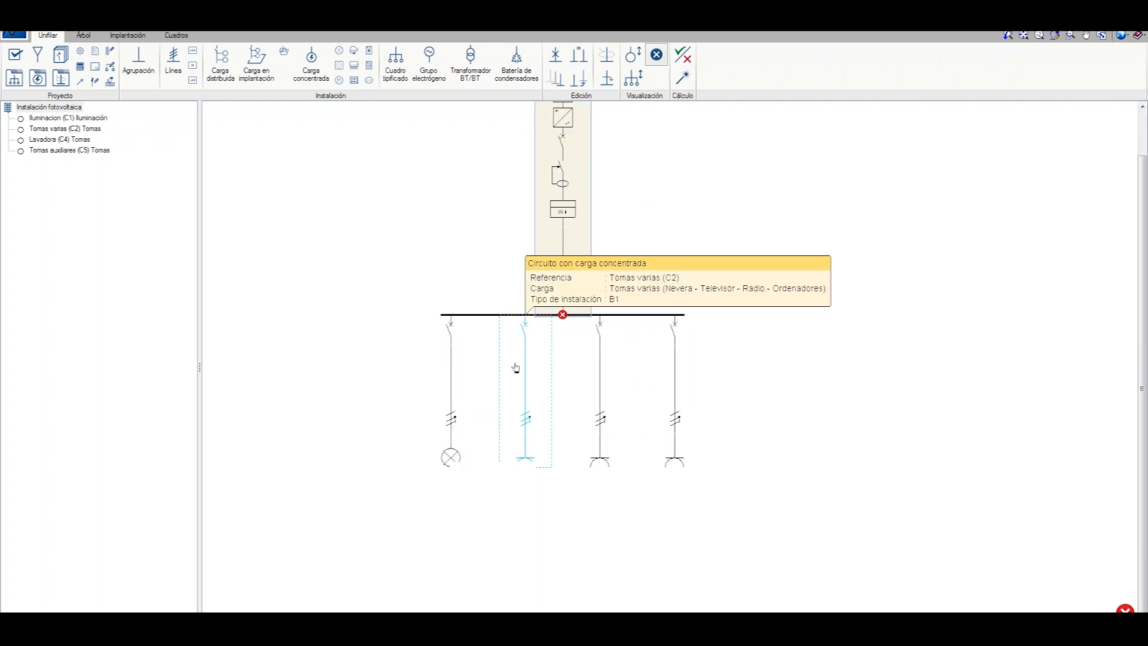
{"action": "scroll", "coordinate": [488, 389], "scroll_direction": "down", "scroll_amount": 4}
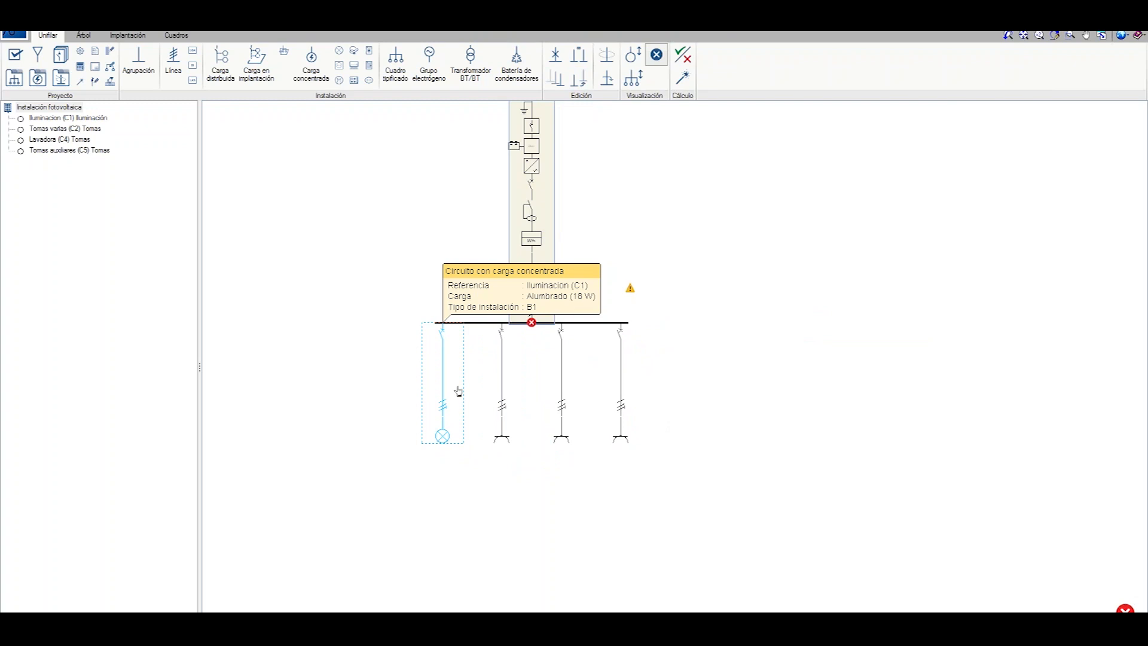
{"action": "double_click", "coordinate": [458, 391]}
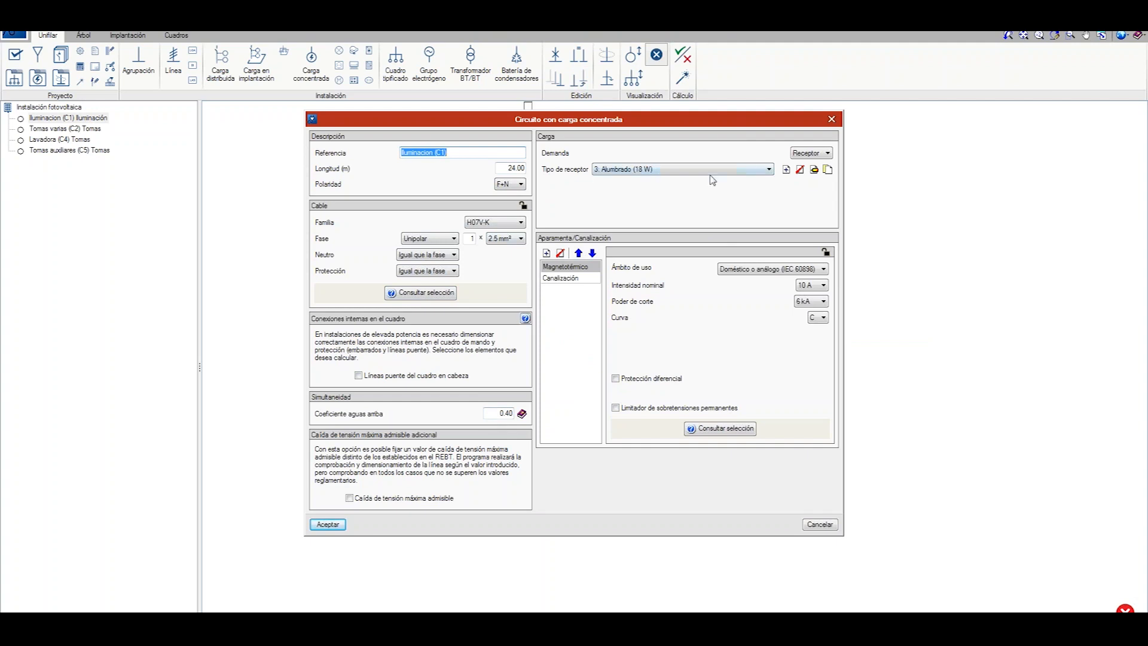
{"action": "left_click", "coordinate": [814, 170]}
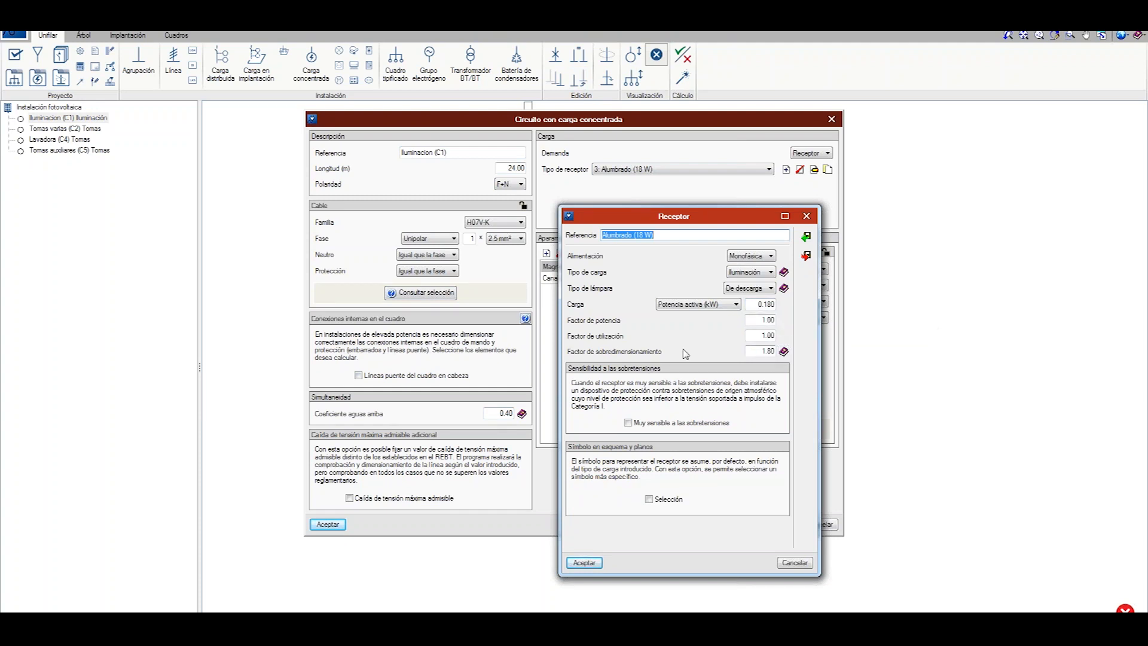
{"action": "left_click", "coordinate": [585, 563]}
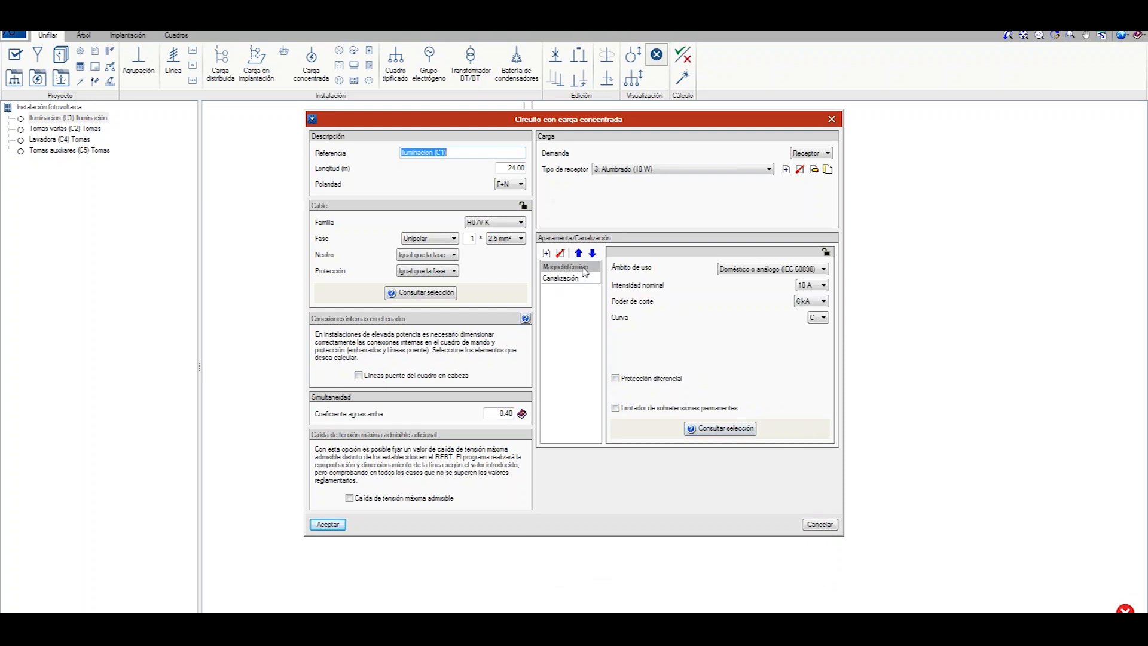
{"action": "left_click", "coordinate": [326, 524]}
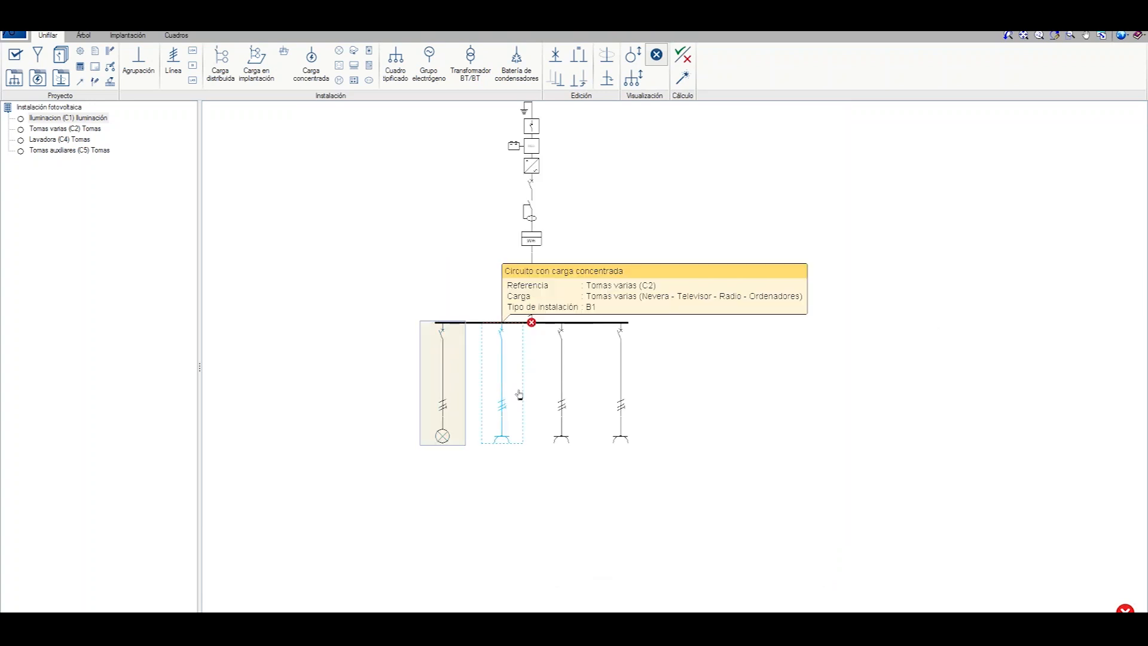
Review the Tomas varias (C2) circuit and the load data of its socket receptor
{"action": "left_click", "coordinate": [519, 394]}
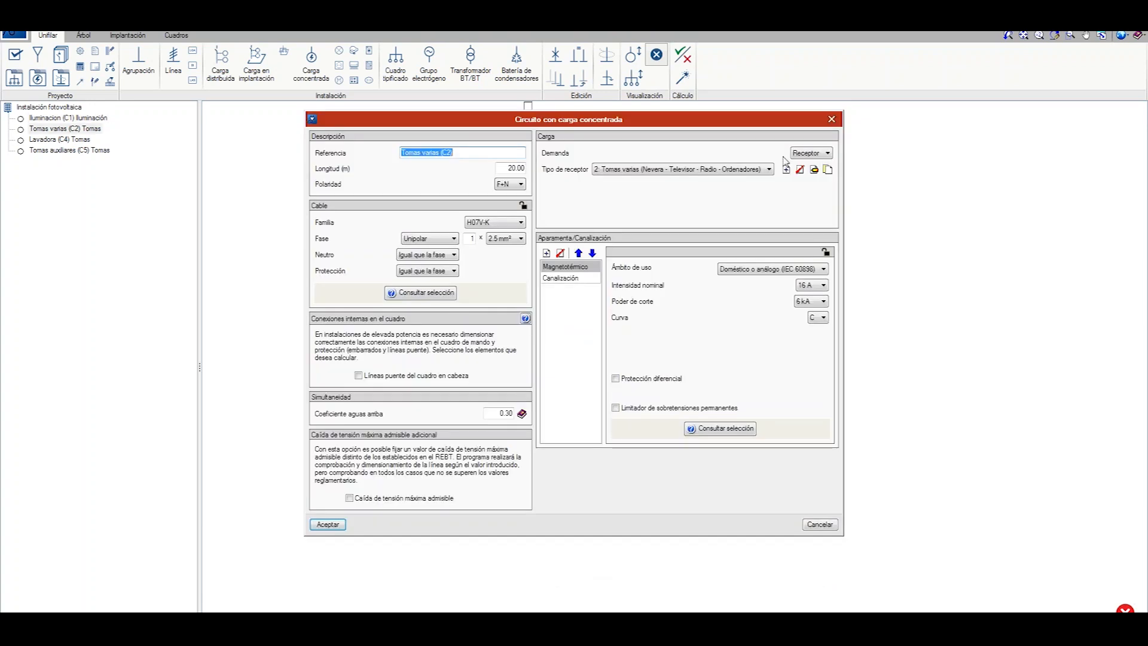
{"action": "left_click", "coordinate": [815, 170]}
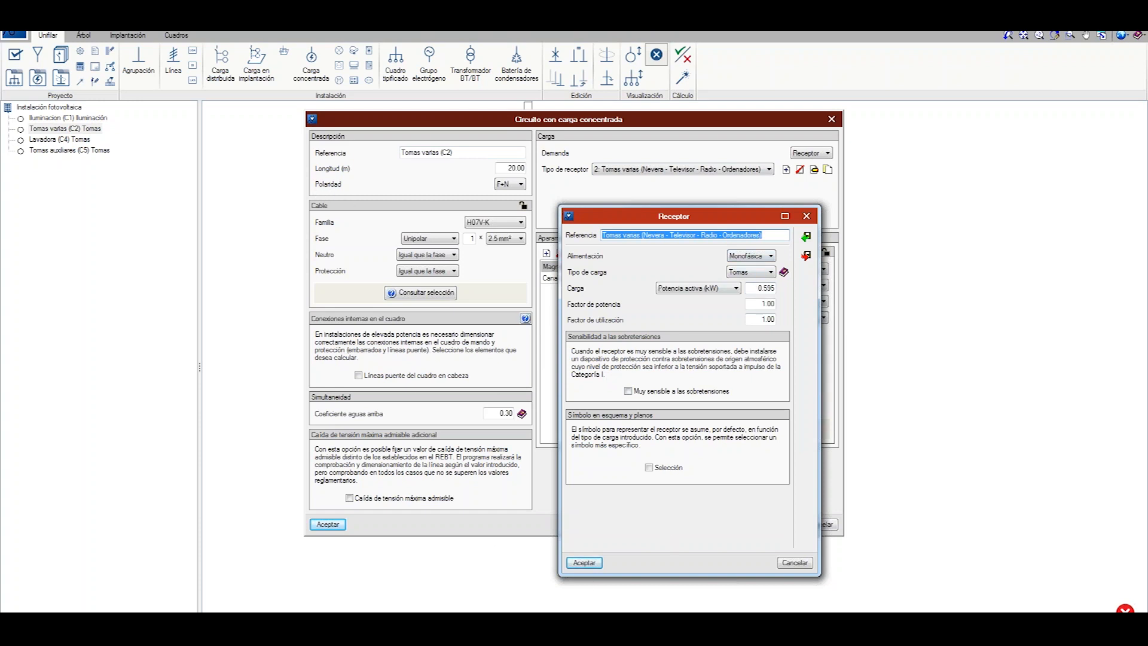
{"action": "left_click", "coordinate": [583, 563]}
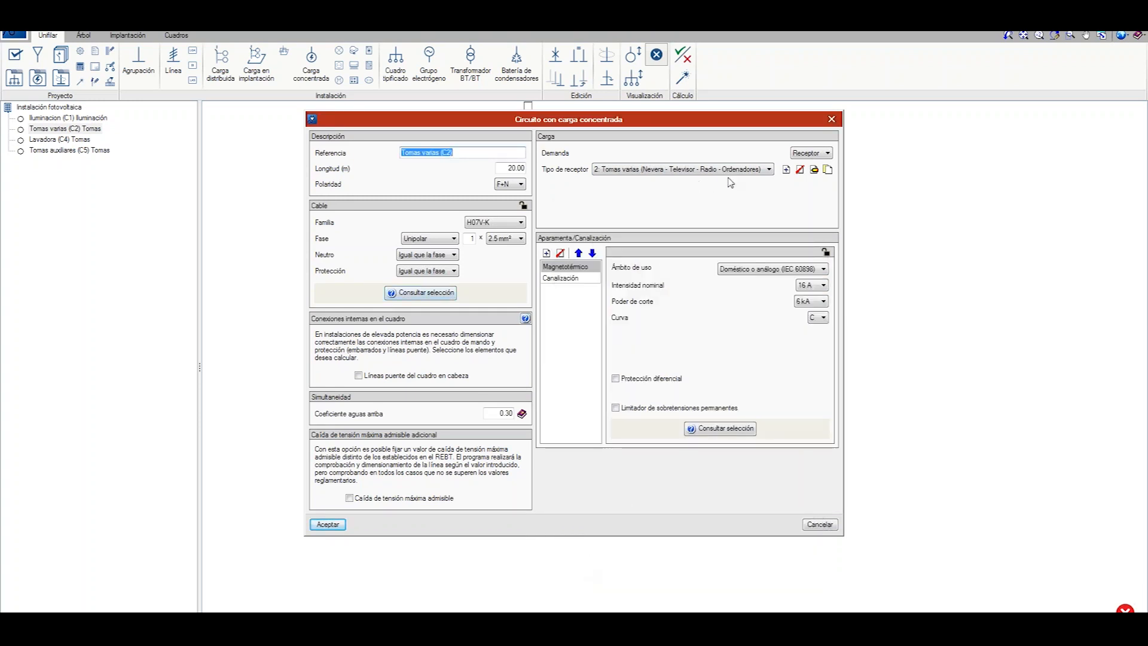
{"action": "left_click", "coordinate": [327, 525]}
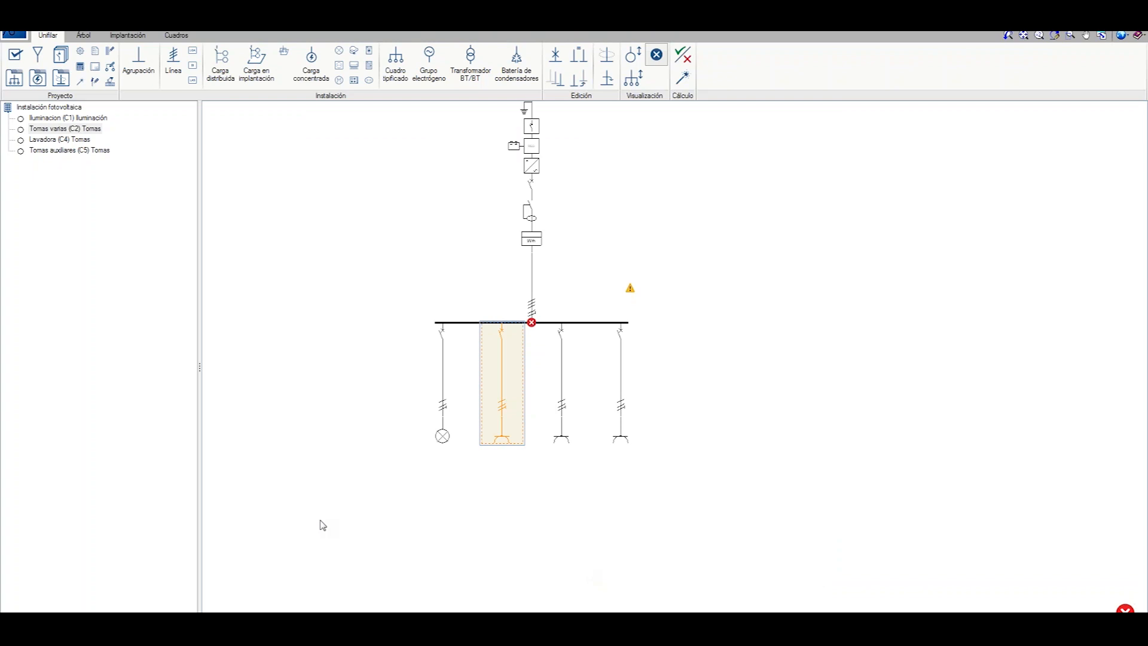
Create a new receptor "Lavadora" with load type Tomas for the Lavadora (C4) circuit
{"action": "double_click", "coordinate": [587, 402]}
{"action": "left_click", "coordinate": [769, 169]}
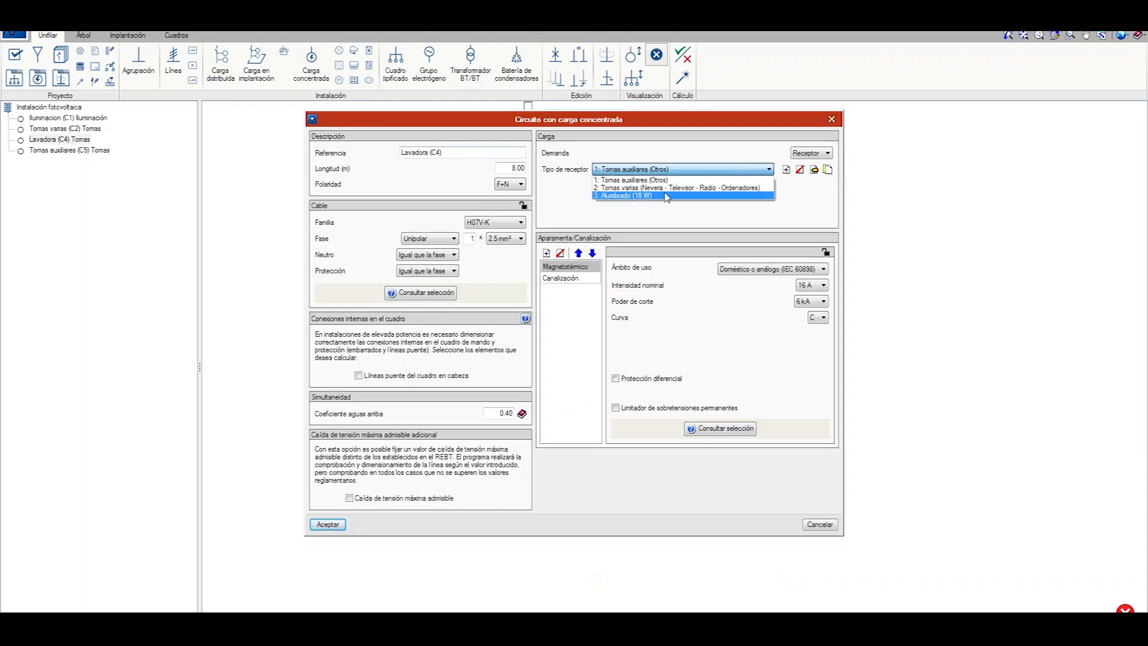
{"action": "left_click", "coordinate": [751, 171]}
{"action": "left_click", "coordinate": [751, 171]}
{"action": "left_click", "coordinate": [752, 172]}
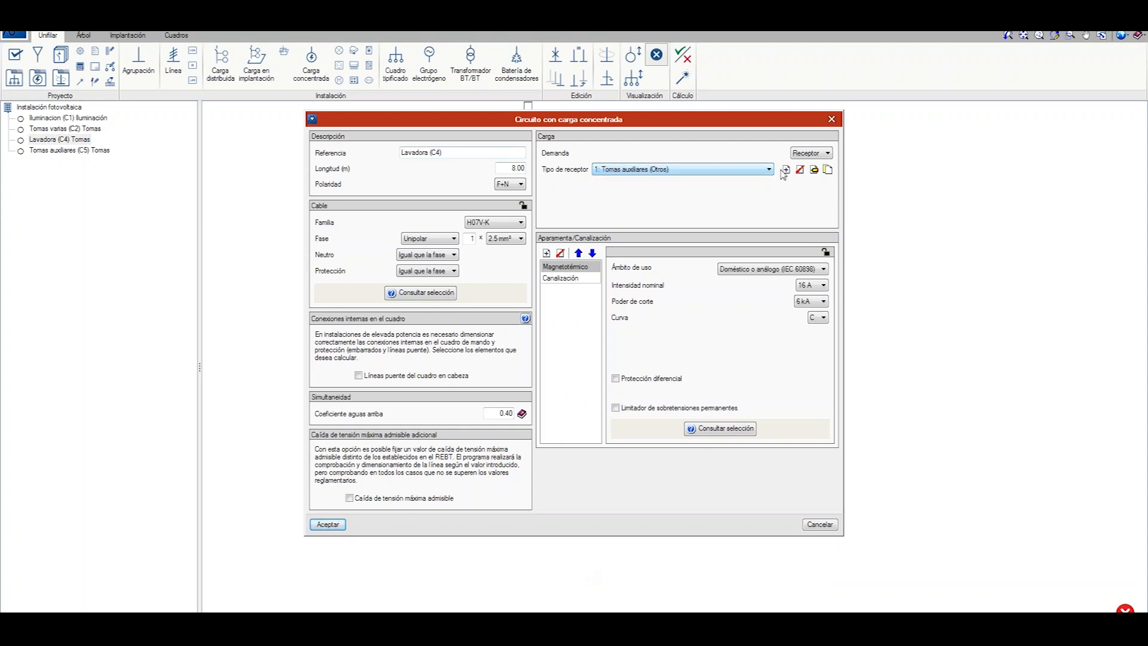
{"action": "left_click", "coordinate": [785, 170]}
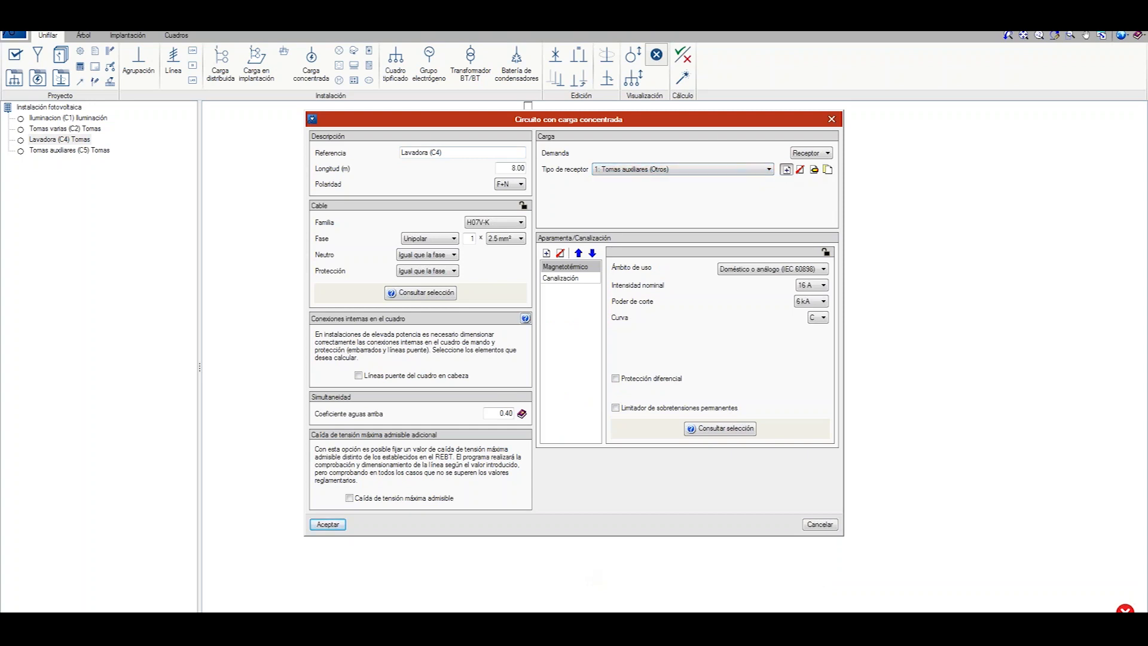
{"action": "type", "text": "Lavadora"}
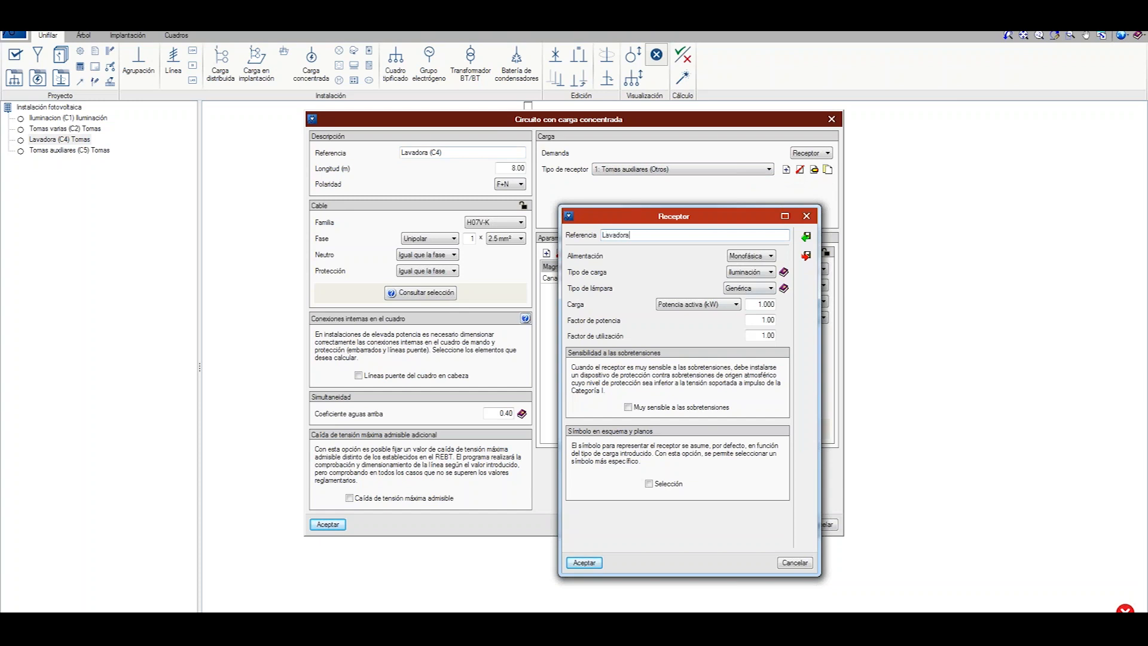
{"action": "left_click", "coordinate": [762, 275]}
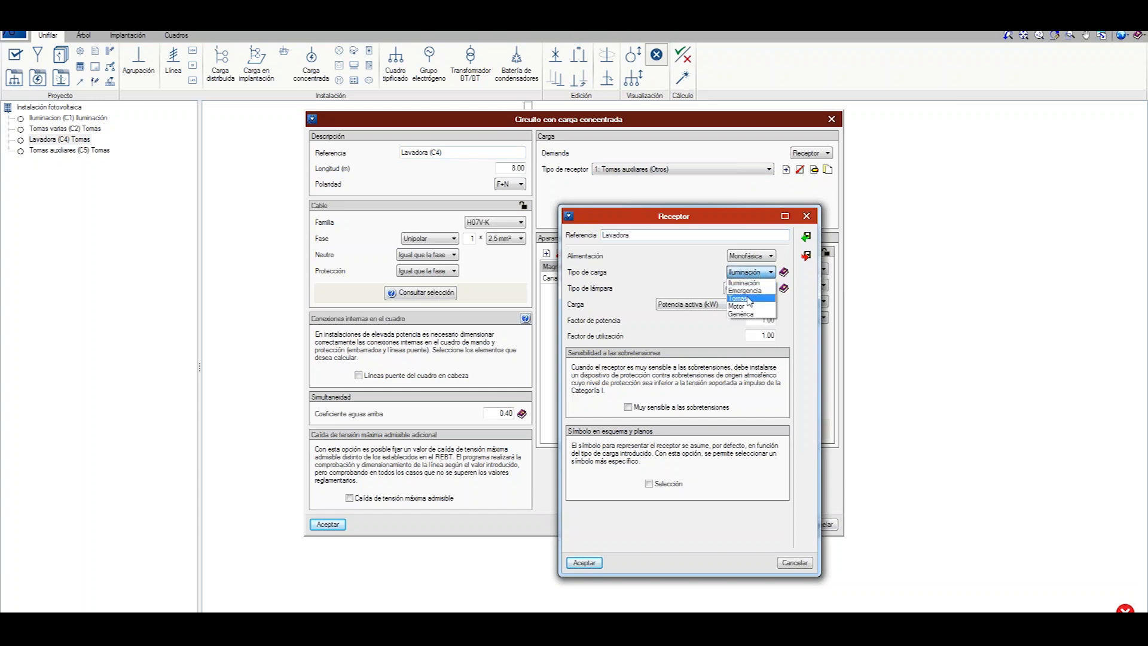
{"action": "left_click", "coordinate": [749, 298]}
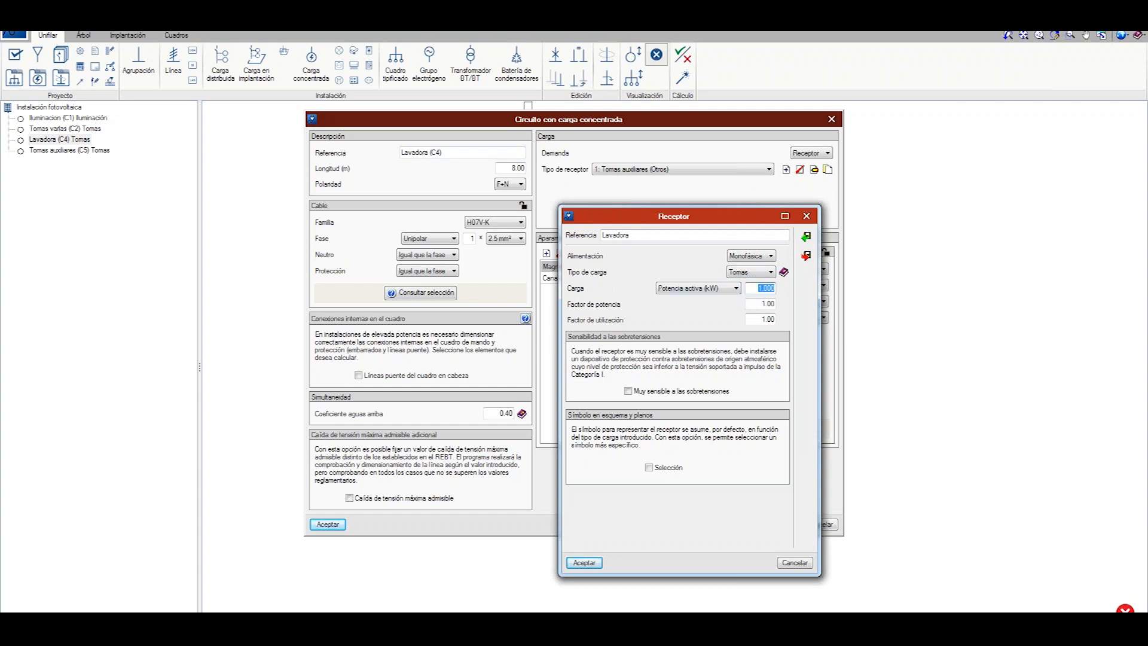
Set the Lavadora receptor's active power to 0.4 kW and accept the Lavadora (C4) circuit
{"action": "type", "text": "0.4"}
{"action": "left_click", "coordinate": [757, 304]}
{"action": "left_click", "coordinate": [594, 563]}
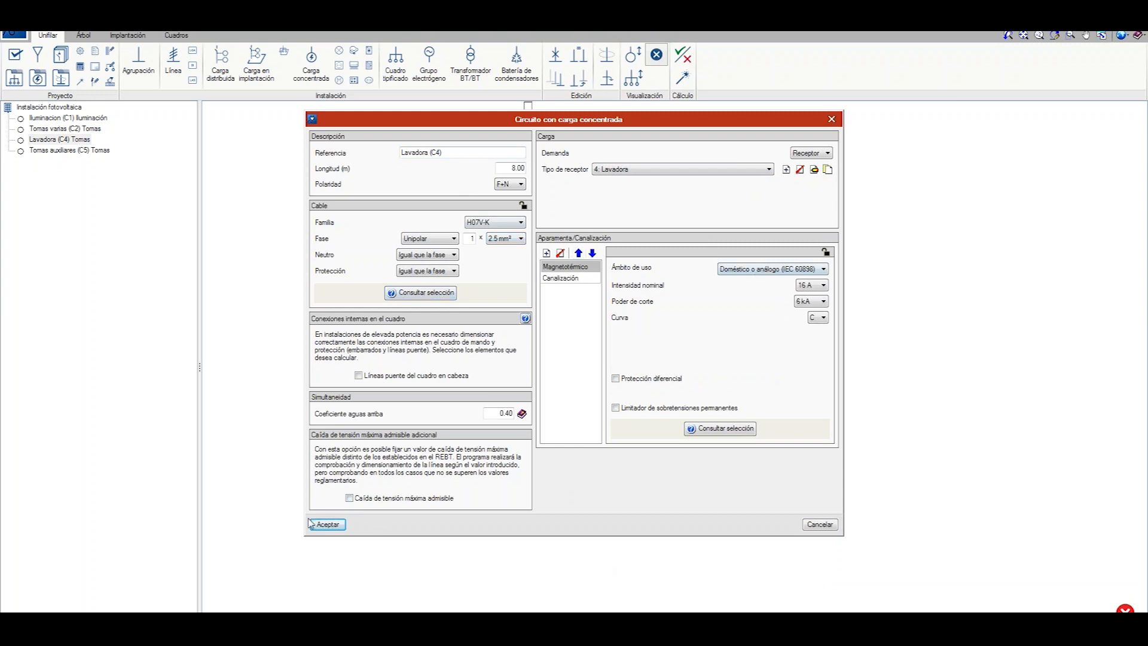
{"action": "left_click", "coordinate": [327, 524]}
Check the Tomas auxiliares (C5) circuit's data and examine the single-line diagram as a whole
{"action": "double_click", "coordinate": [629, 352]}
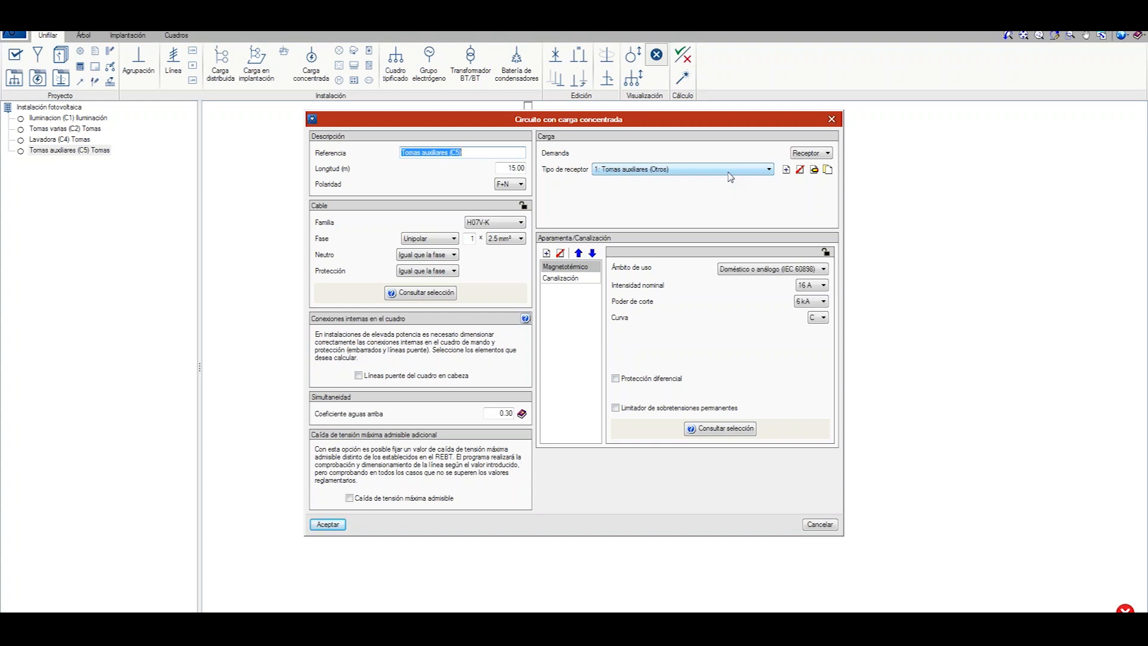
{"action": "left_click", "coordinate": [832, 120]}
{"action": "scroll", "coordinate": [598, 359], "scroll_direction": "up", "scroll_amount": 2}
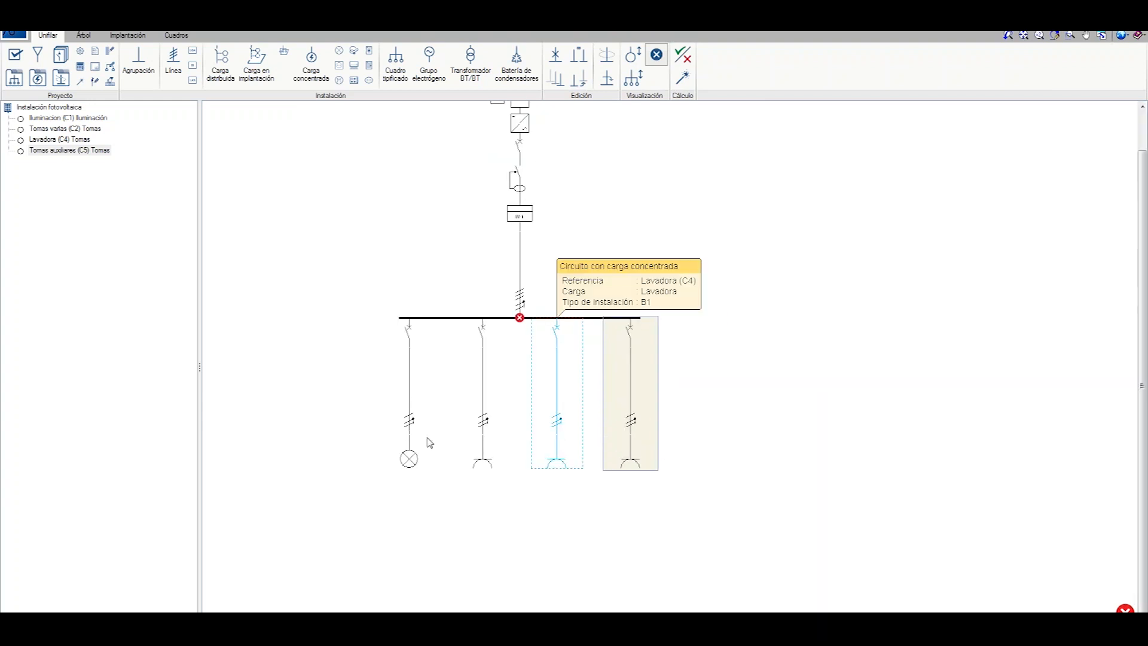
{"action": "scroll", "coordinate": [629, 496], "scroll_direction": "down", "scroll_amount": 4}
{"action": "scroll", "coordinate": [611, 254], "scroll_direction": "up", "scroll_amount": 2}
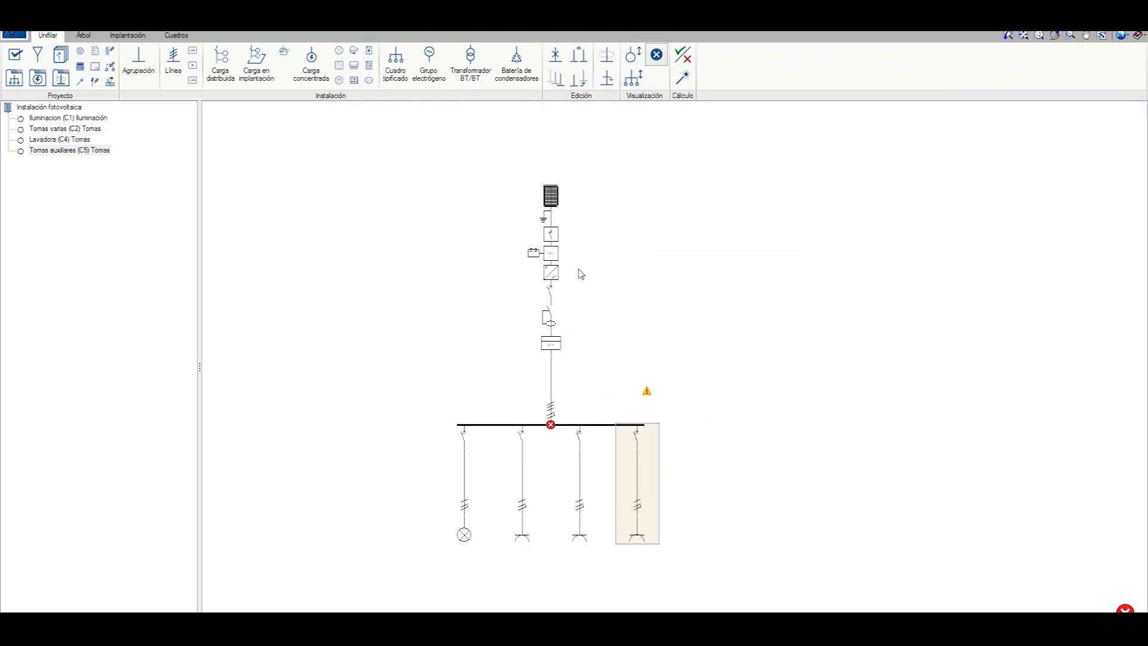
{"action": "scroll", "coordinate": [580, 307], "scroll_direction": "down", "scroll_amount": 2}
{"action": "scroll", "coordinate": [613, 323], "scroll_direction": "up", "scroll_amount": 1}
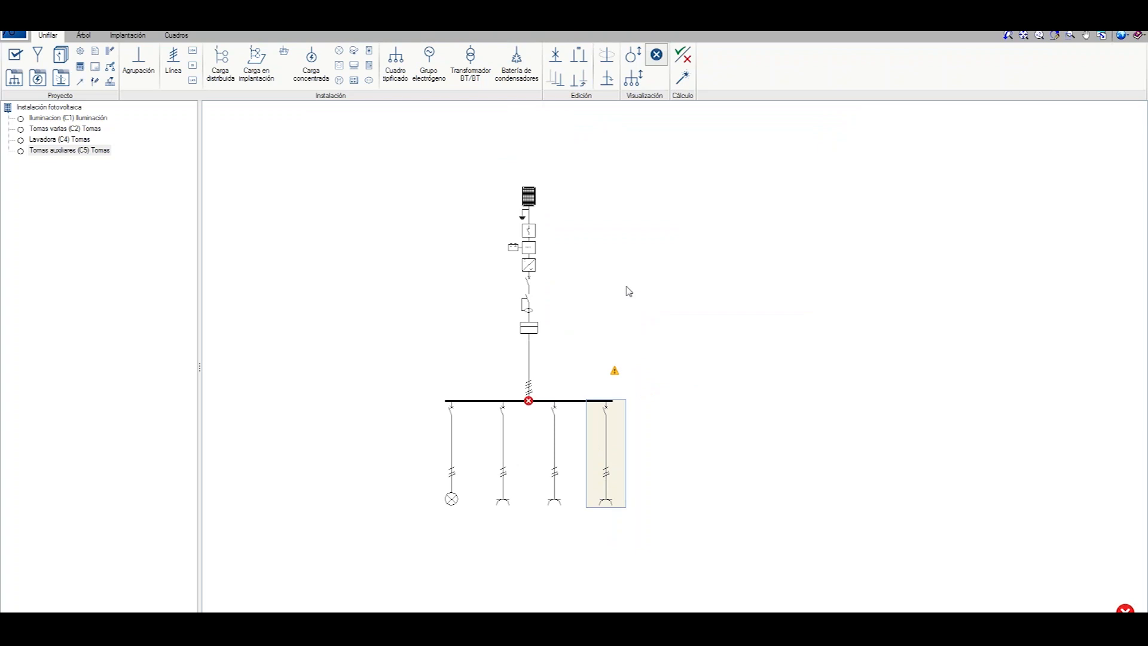
{"action": "scroll", "coordinate": [511, 470], "scroll_direction": "up", "scroll_amount": 1}
{"action": "scroll", "coordinate": [522, 481], "scroll_direction": "down", "scroll_amount": 3}
{"action": "scroll", "coordinate": [586, 367], "scroll_direction": "up", "scroll_amount": 2}
{"action": "scroll", "coordinate": [585, 333], "scroll_direction": "up", "scroll_amount": 2}
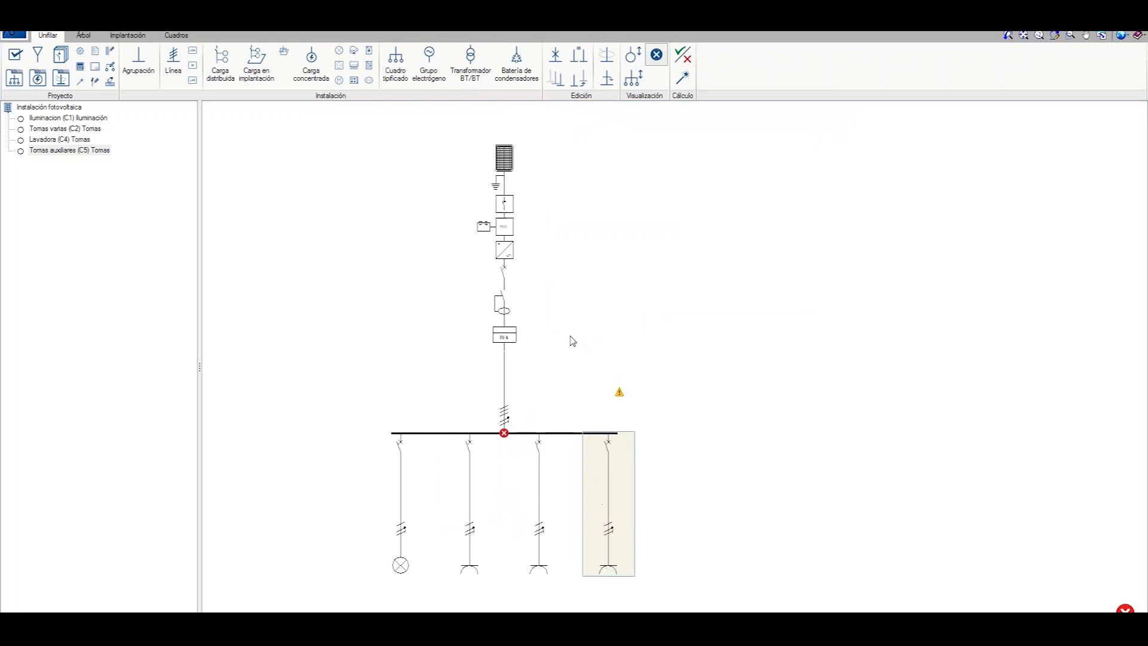
Set the single-line diagram's magnetothermal breaker symbol to the second available style
{"action": "left_click", "coordinate": [96, 82]}
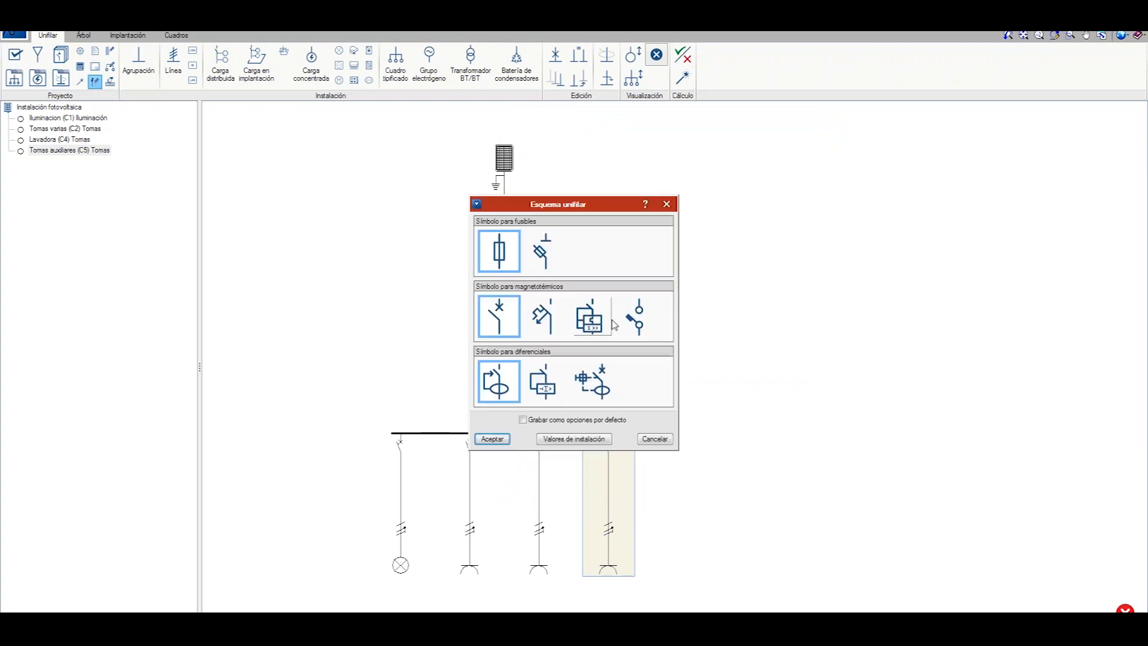
{"action": "left_click", "coordinate": [540, 326]}
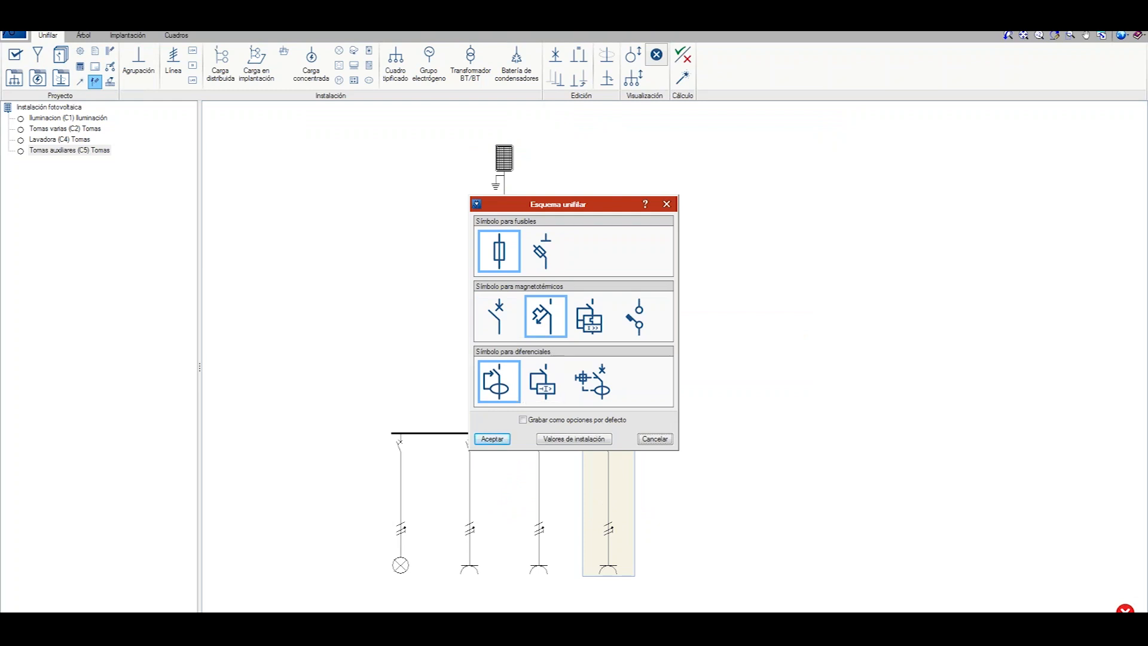
{"action": "left_click", "coordinate": [492, 437]}
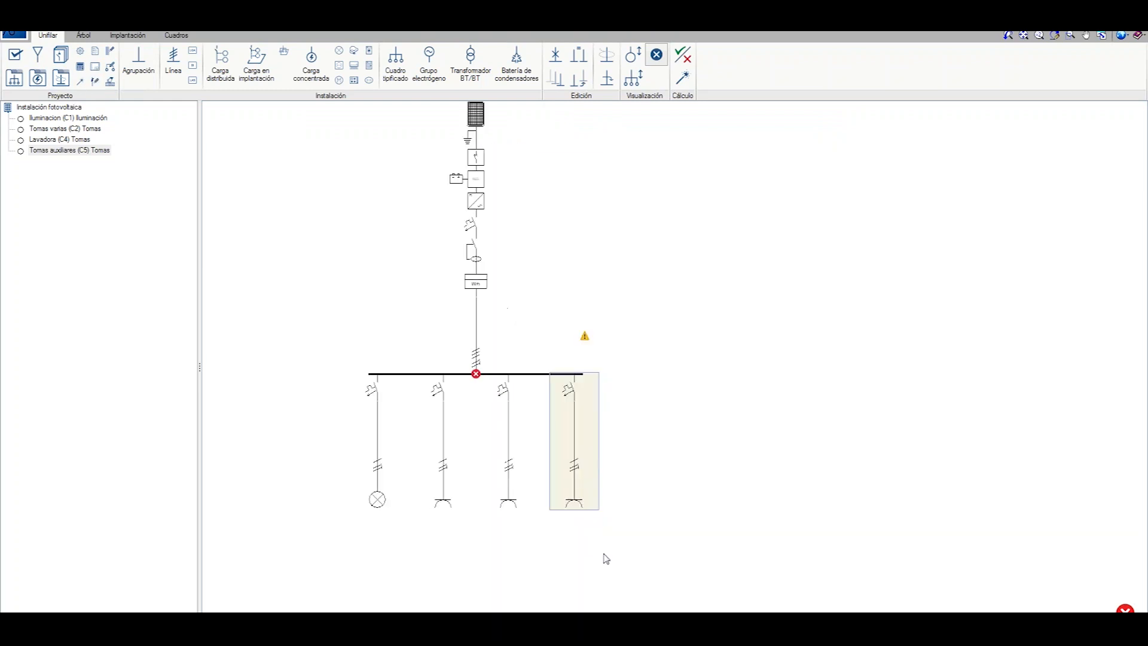
Add a second Magnetotérmico to the supply, placed after the Canalización, with a nominal current of 25 A
{"action": "scroll", "coordinate": [623, 436], "scroll_direction": "down", "scroll_amount": 5}
{"action": "scroll", "coordinate": [623, 331], "scroll_direction": "up", "scroll_amount": 2}
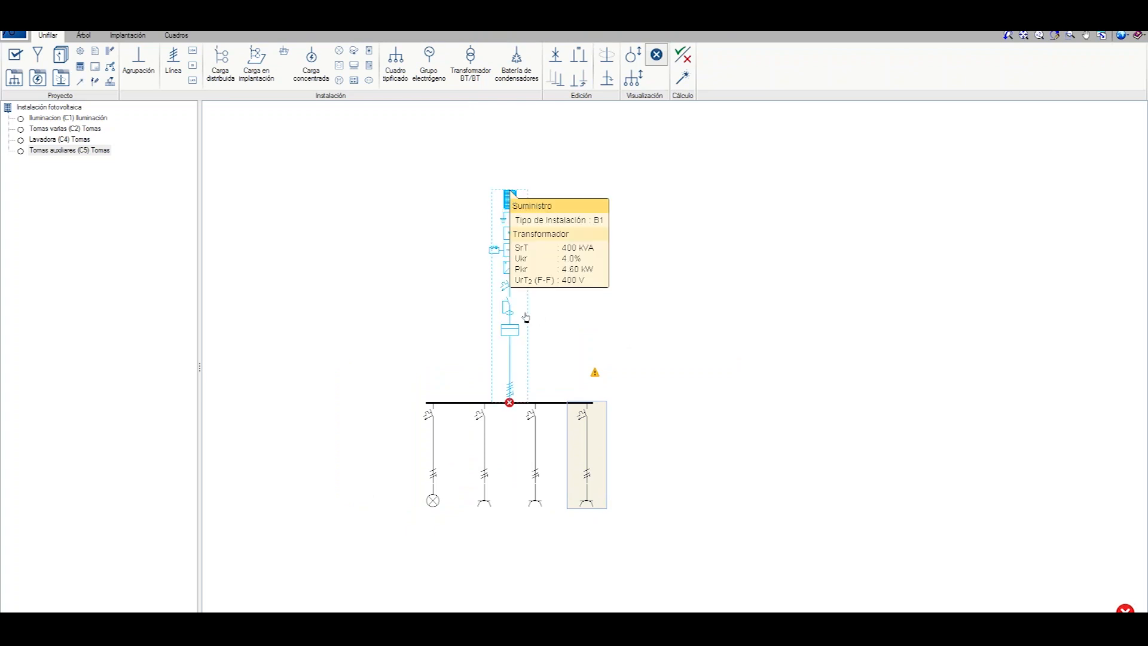
{"action": "double_click", "coordinate": [526, 317]}
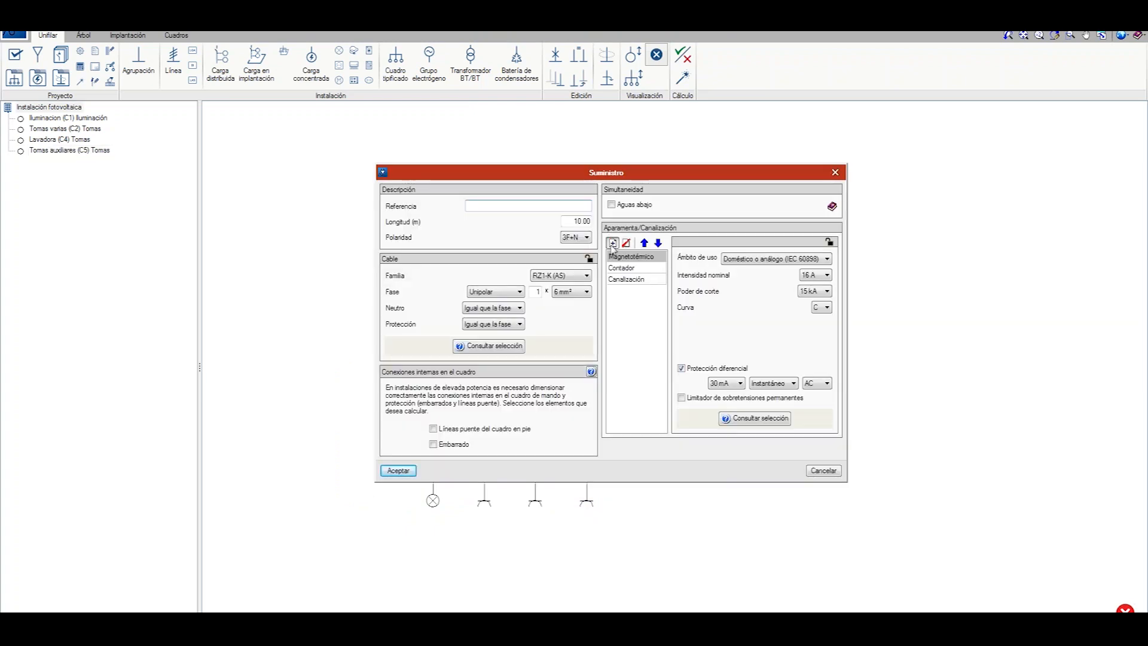
{"action": "left_click", "coordinate": [612, 243]}
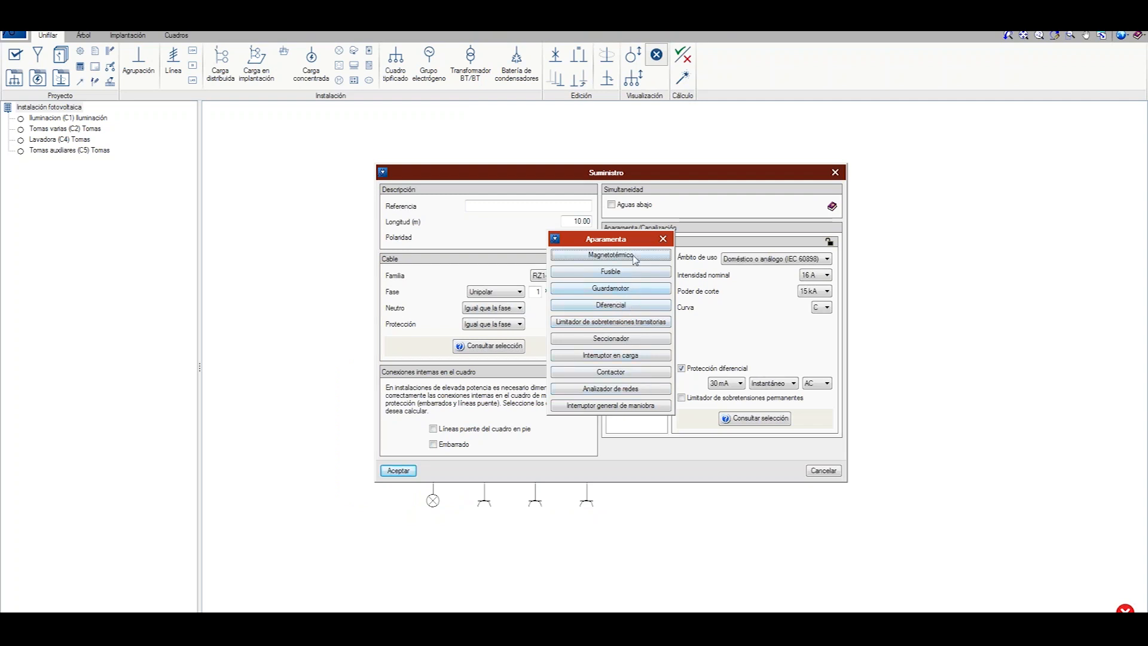
{"action": "left_click", "coordinate": [635, 257]}
{"action": "left_click", "coordinate": [658, 242]}
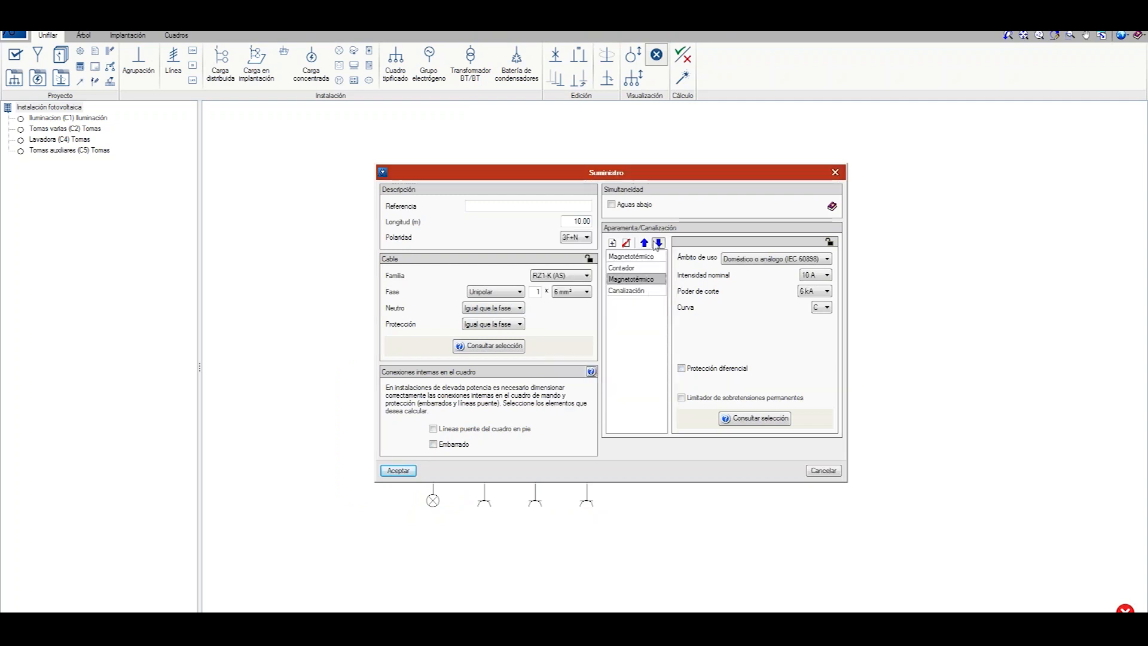
{"action": "left_click", "coordinate": [658, 243]}
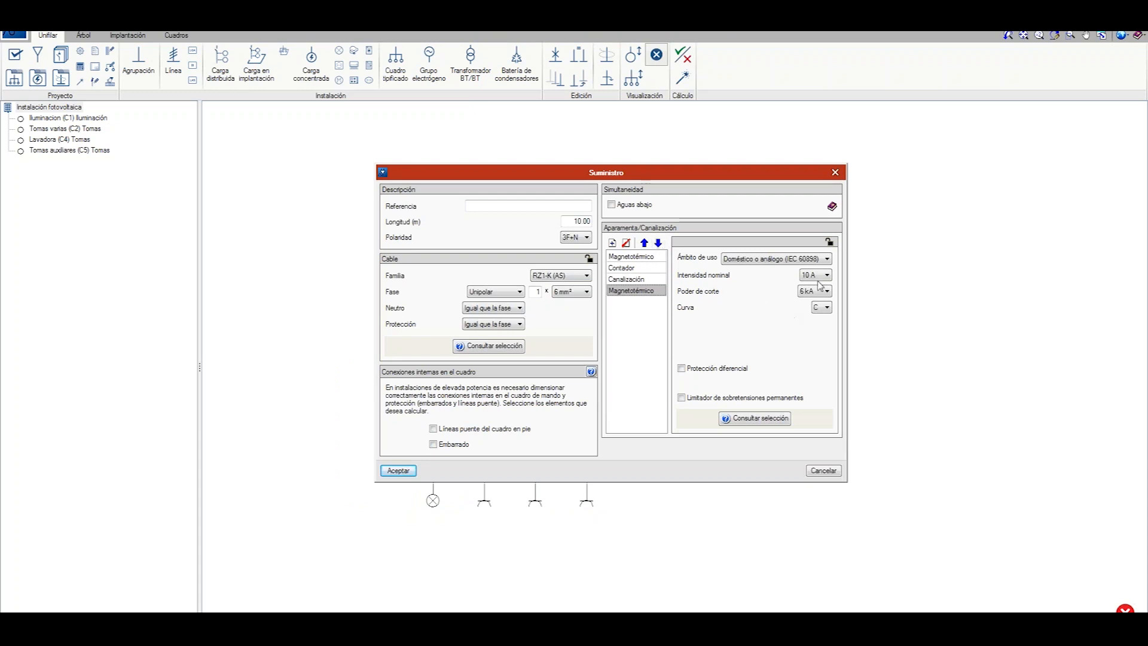
{"action": "left_click", "coordinate": [827, 275]}
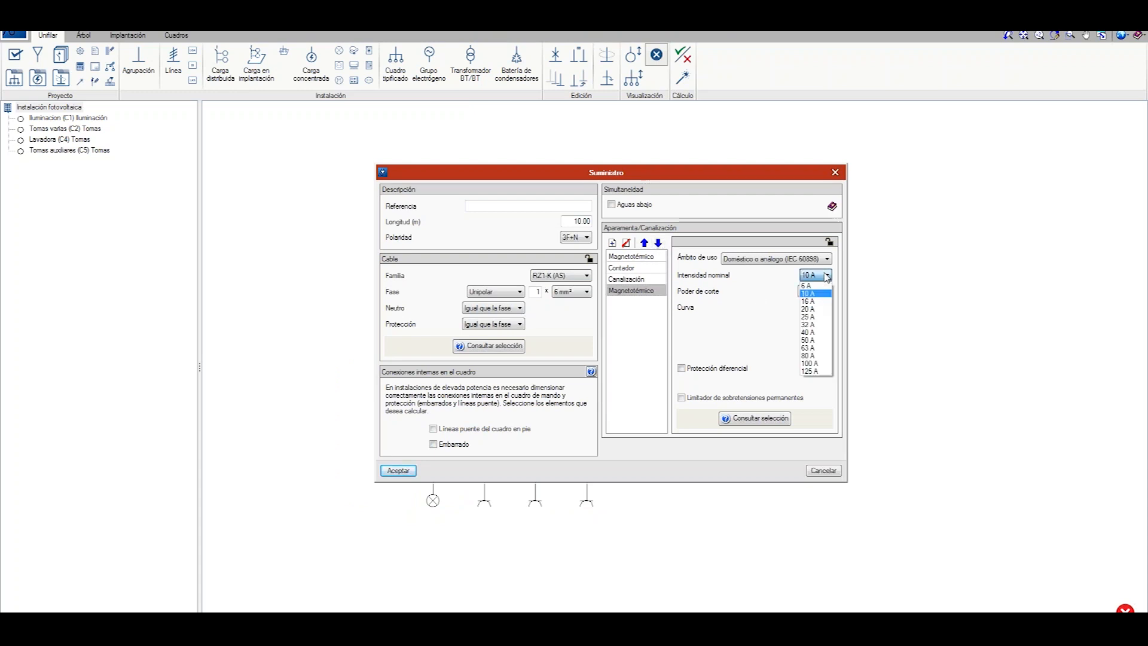
{"action": "left_click", "coordinate": [808, 317]}
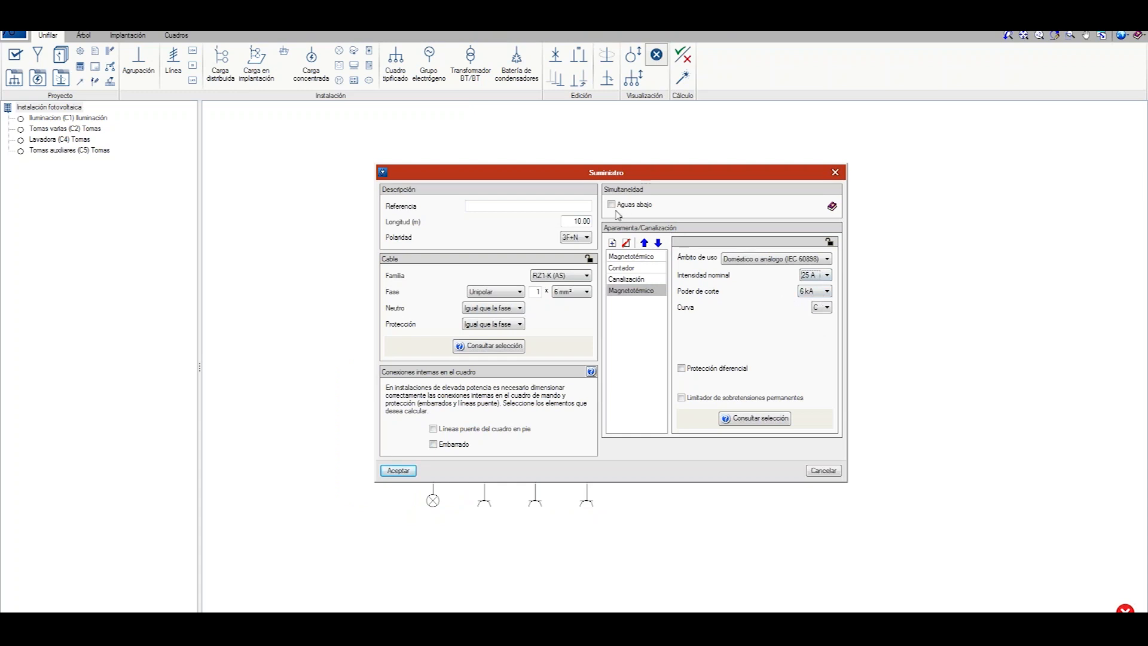
Enable the supply's downstream simultaneity (Aguas abajo) and define it by Potencia (kW) with 5.75 kW
{"action": "left_click", "coordinate": [611, 205]}
{"action": "left_click", "coordinate": [768, 207]}
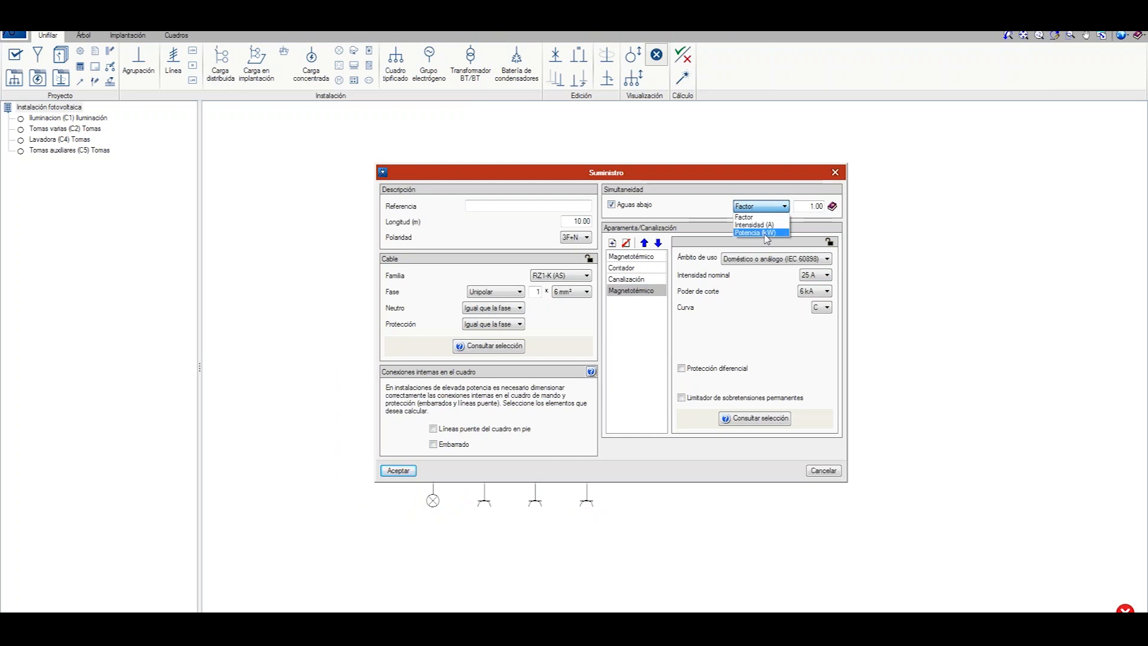
{"action": "left_click", "coordinate": [765, 233]}
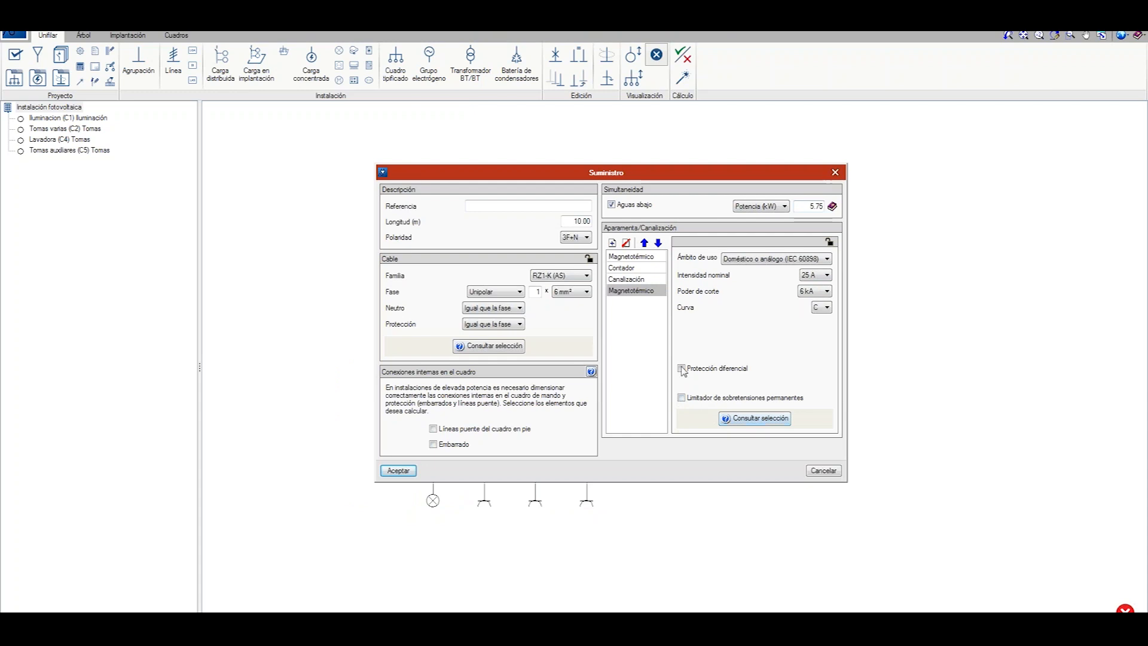
Add 30 mA instantaneous type AC differential protection to the supply's second Magnetotérmico and accept the supply settings
{"action": "left_click_drag", "start_coordinate": [575, 185], "coordinate": [836, 283]}
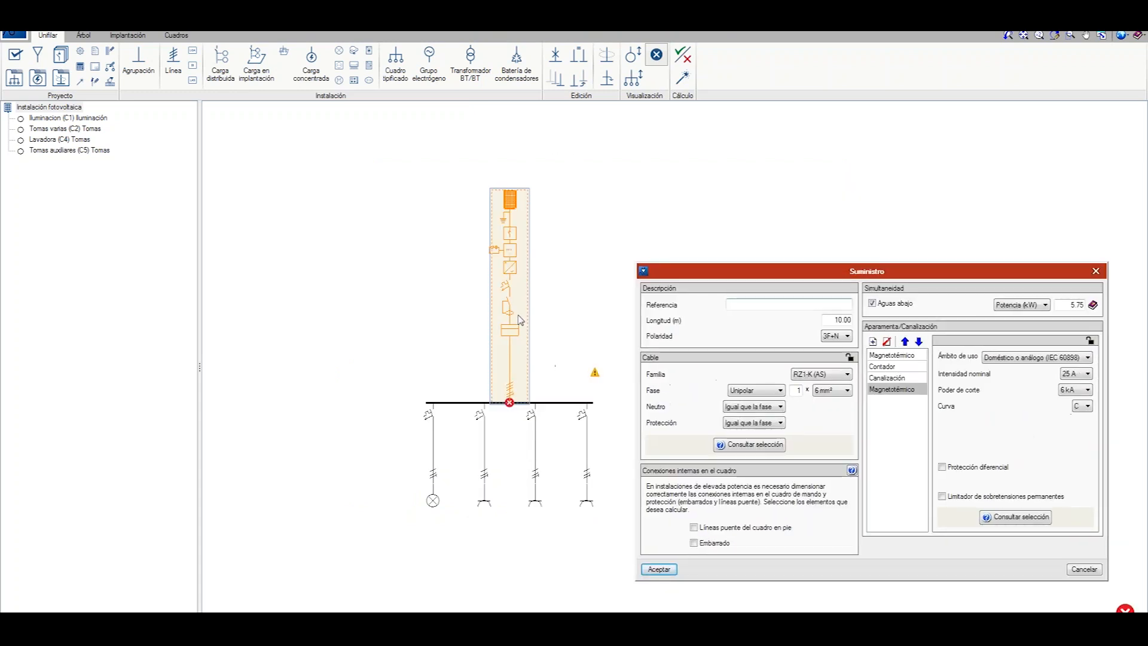
{"action": "left_click_drag", "start_coordinate": [715, 277], "coordinate": [377, 158]}
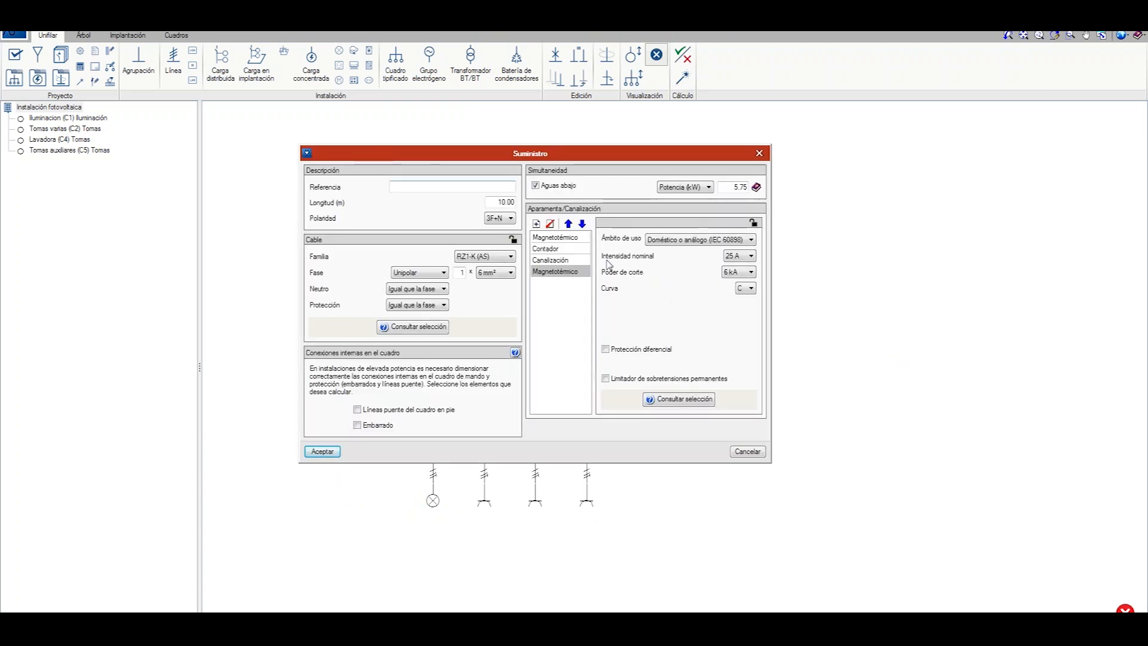
{"action": "left_click", "coordinate": [607, 349]}
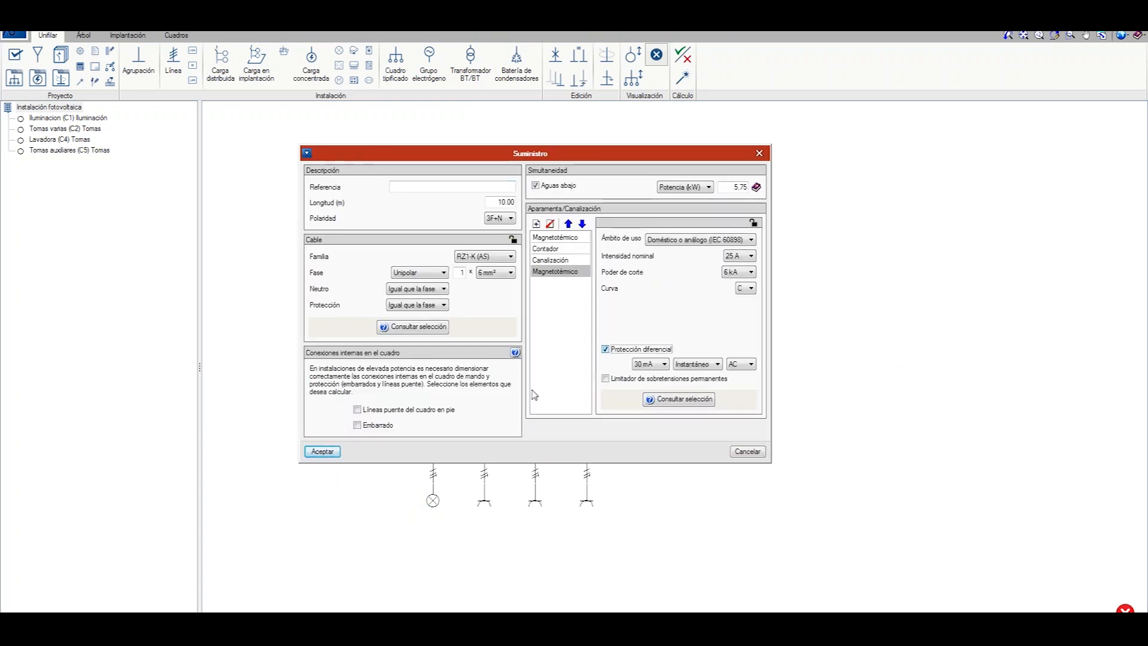
{"action": "left_click", "coordinate": [322, 451]}
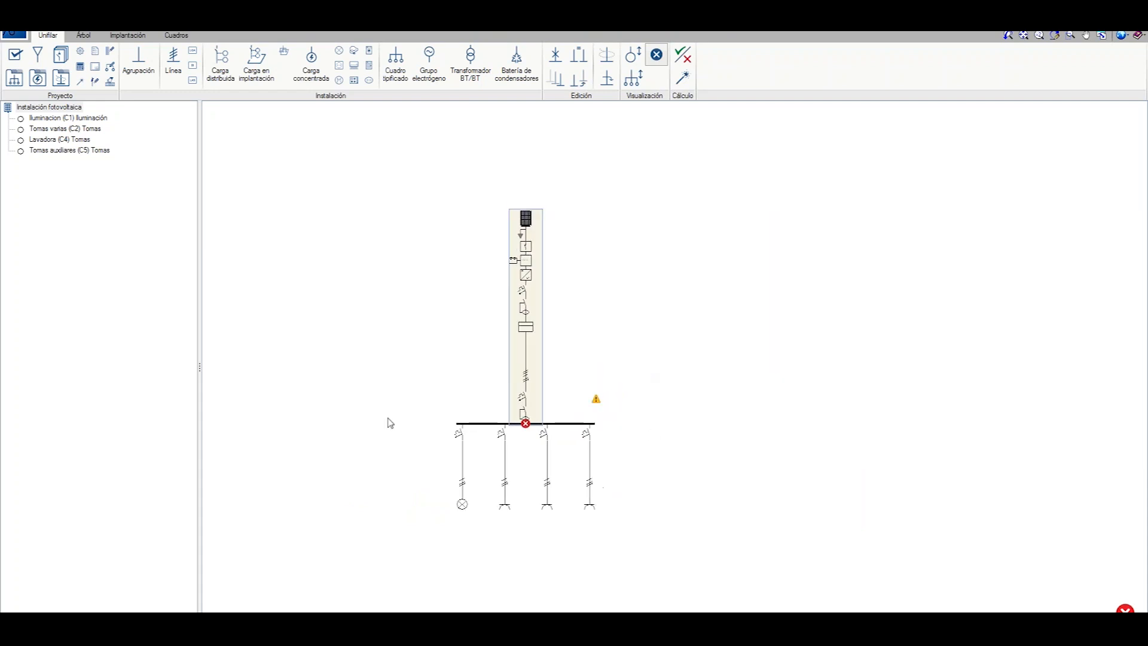
Open the photovoltaic installation editor from the supply type settings and generate its calculation report
{"action": "left_click", "coordinate": [37, 55]}
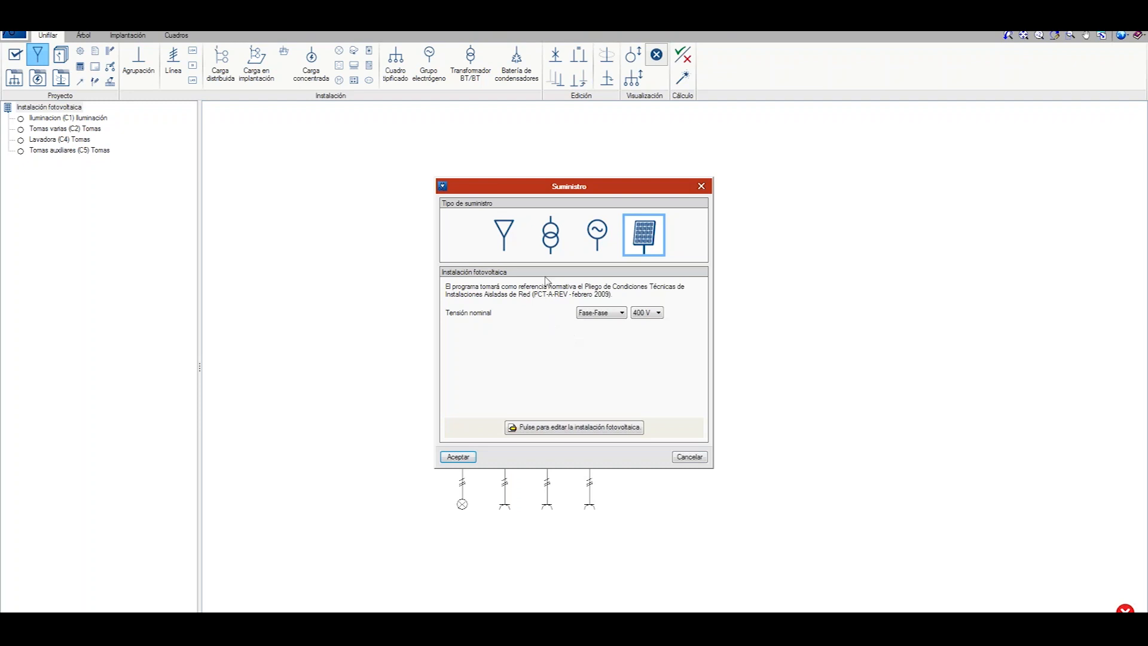
{"action": "left_click", "coordinate": [701, 187]}
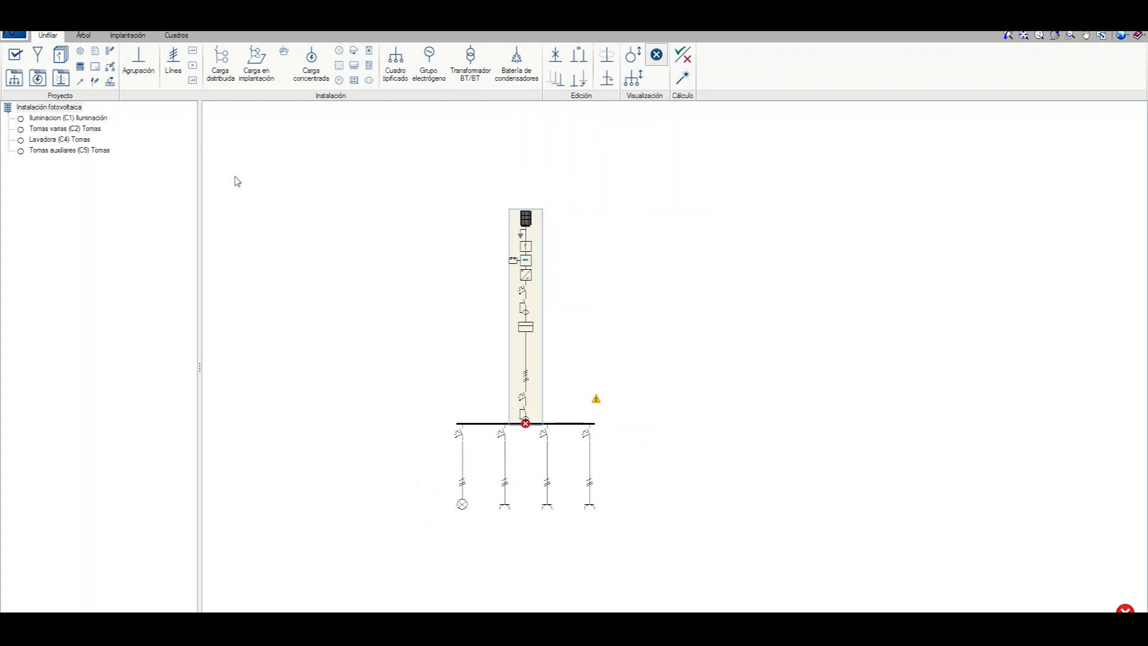
{"action": "left_click", "coordinate": [38, 55]}
{"action": "left_click", "coordinate": [574, 427]}
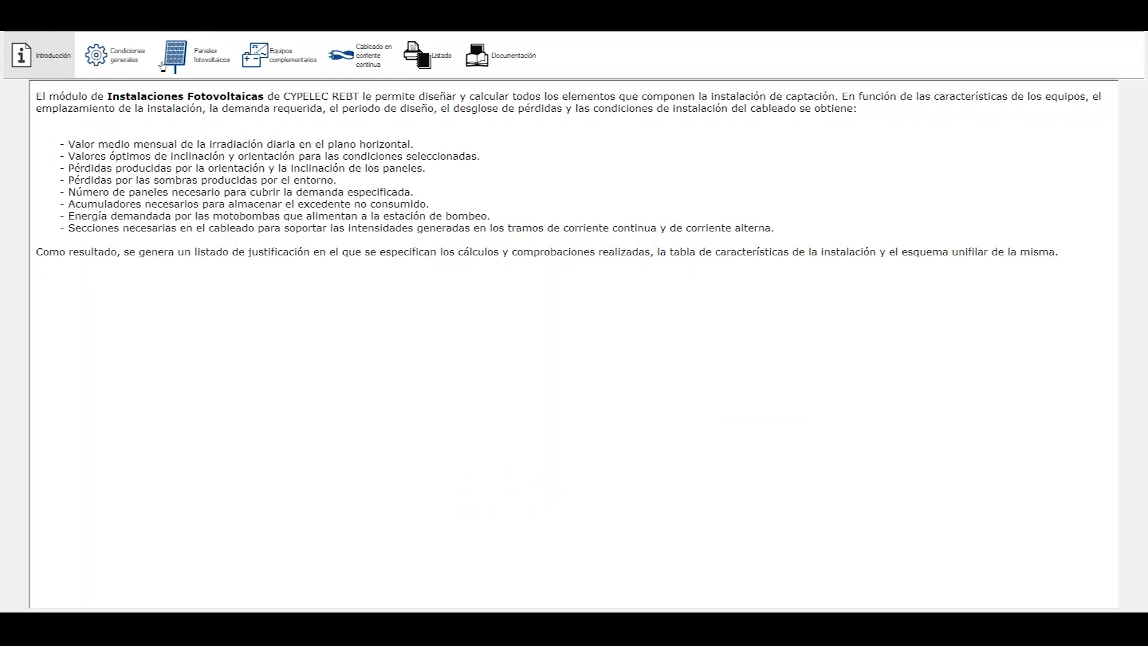
{"action": "left_click", "coordinate": [151, 61]}
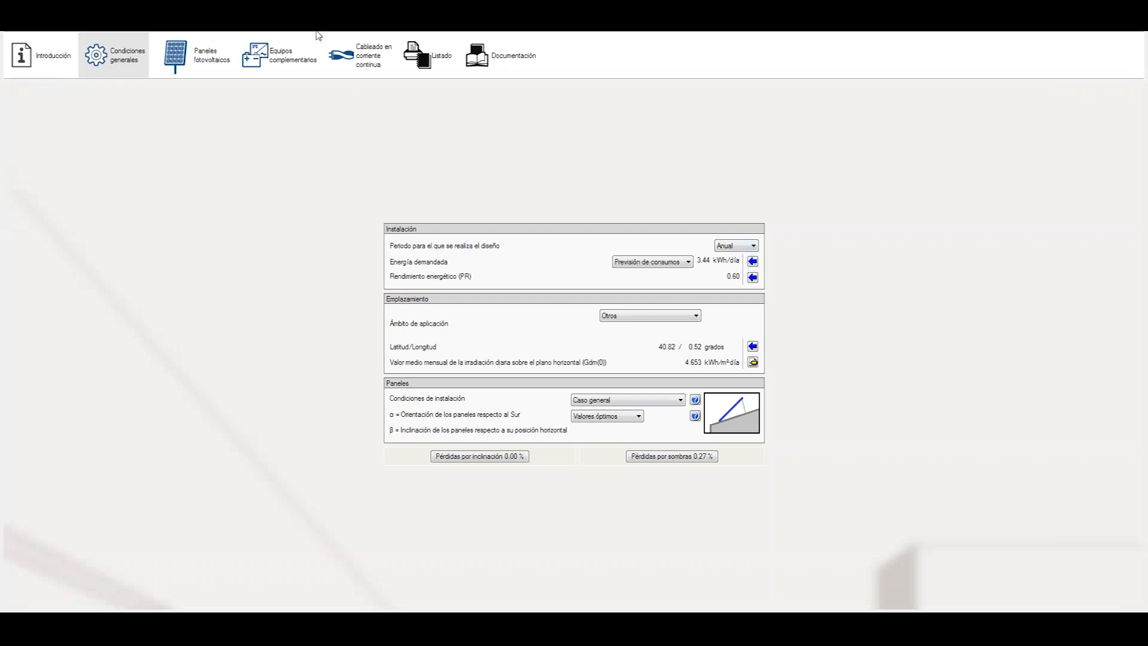
{"action": "left_click", "coordinate": [440, 66]}
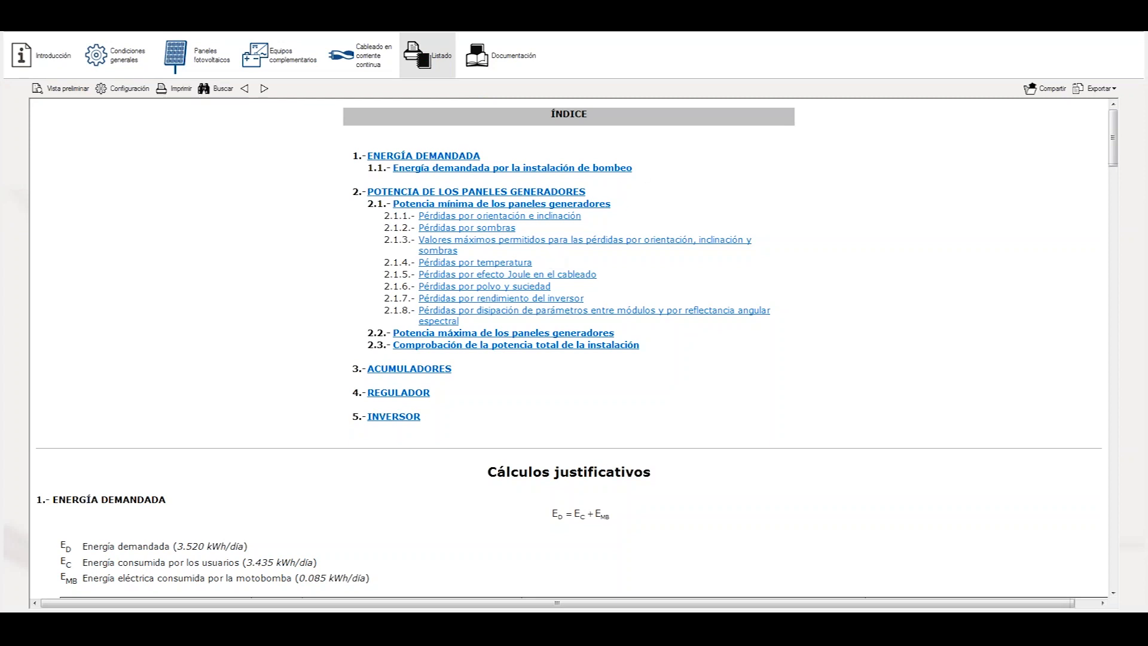
Review the report's demanded energy, pumping energy and minimum generator panel power calculations
{"action": "scroll", "coordinate": [181, 320], "scroll_direction": "down", "scroll_amount": 5}
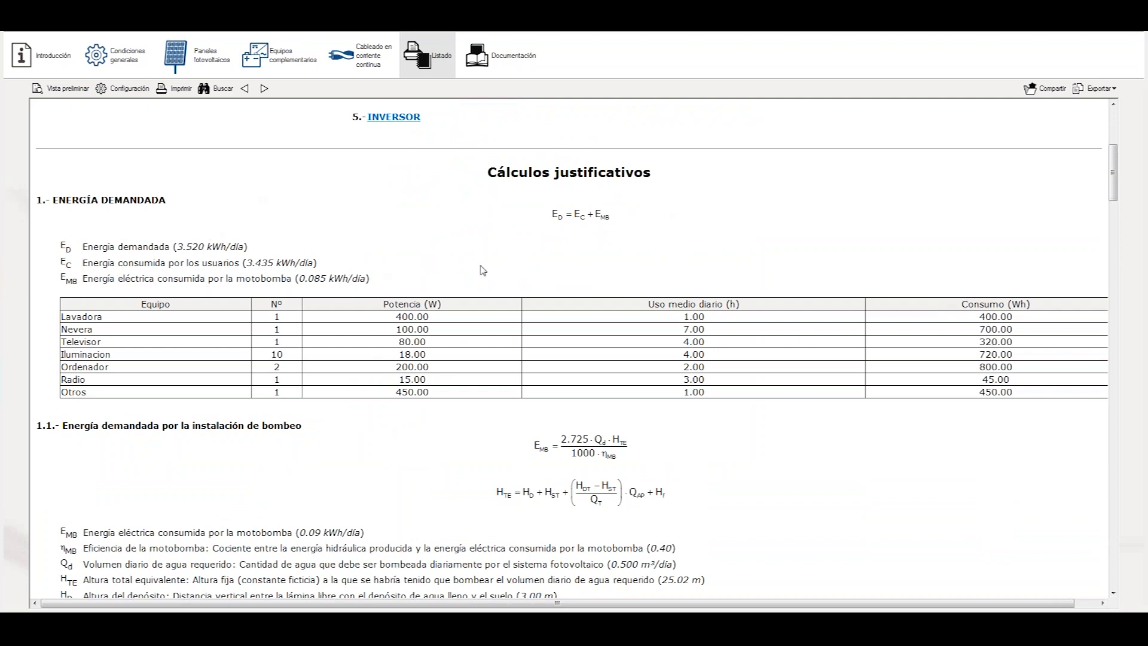
{"action": "scroll", "coordinate": [483, 270], "scroll_direction": "down", "scroll_amount": 3}
{"action": "scroll", "coordinate": [461, 284], "scroll_direction": "down", "scroll_amount": 1}
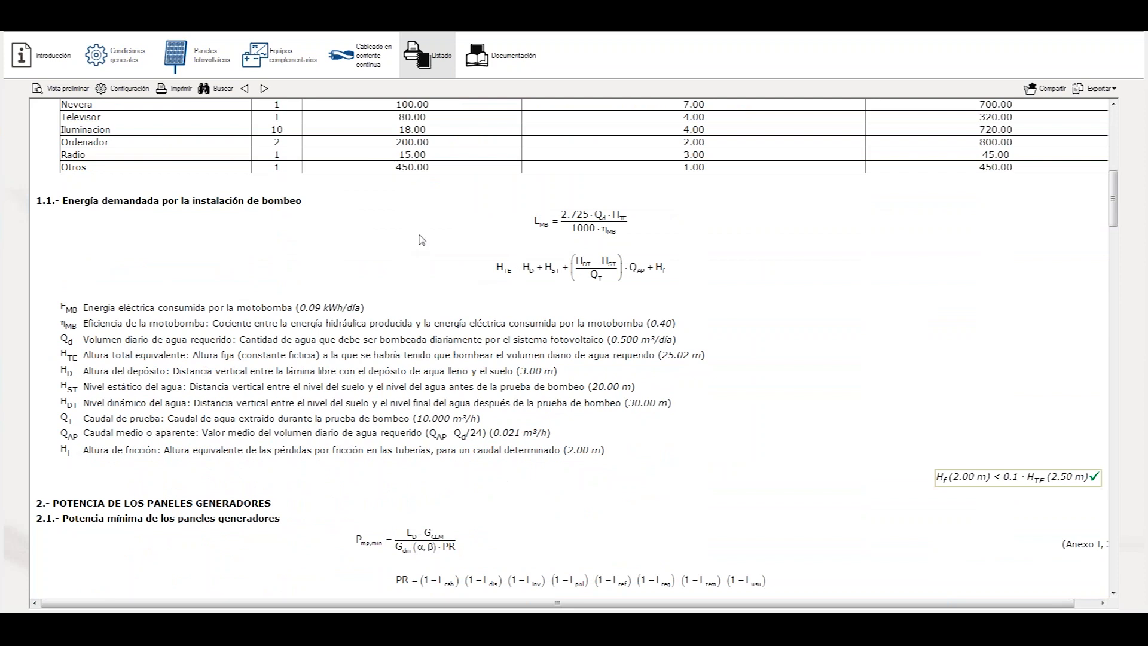
{"action": "scroll", "coordinate": [396, 389], "scroll_direction": "down", "scroll_amount": 1}
{"action": "scroll", "coordinate": [398, 392], "scroll_direction": "down", "scroll_amount": 4}
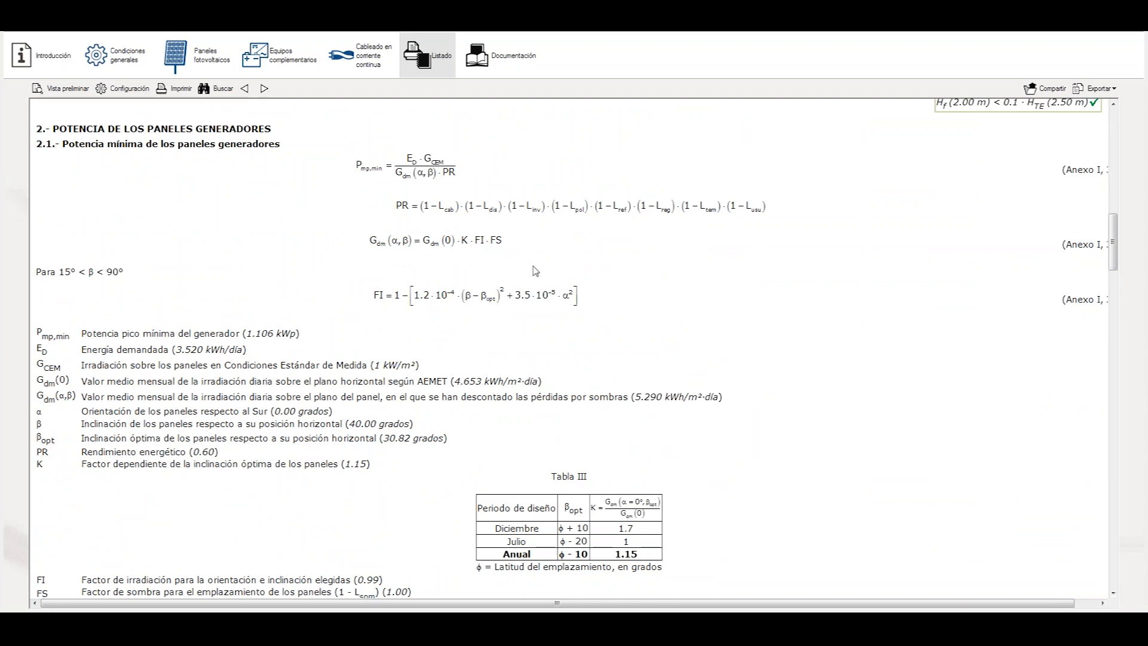
{"action": "scroll", "coordinate": [484, 328], "scroll_direction": "down", "scroll_amount": 2}
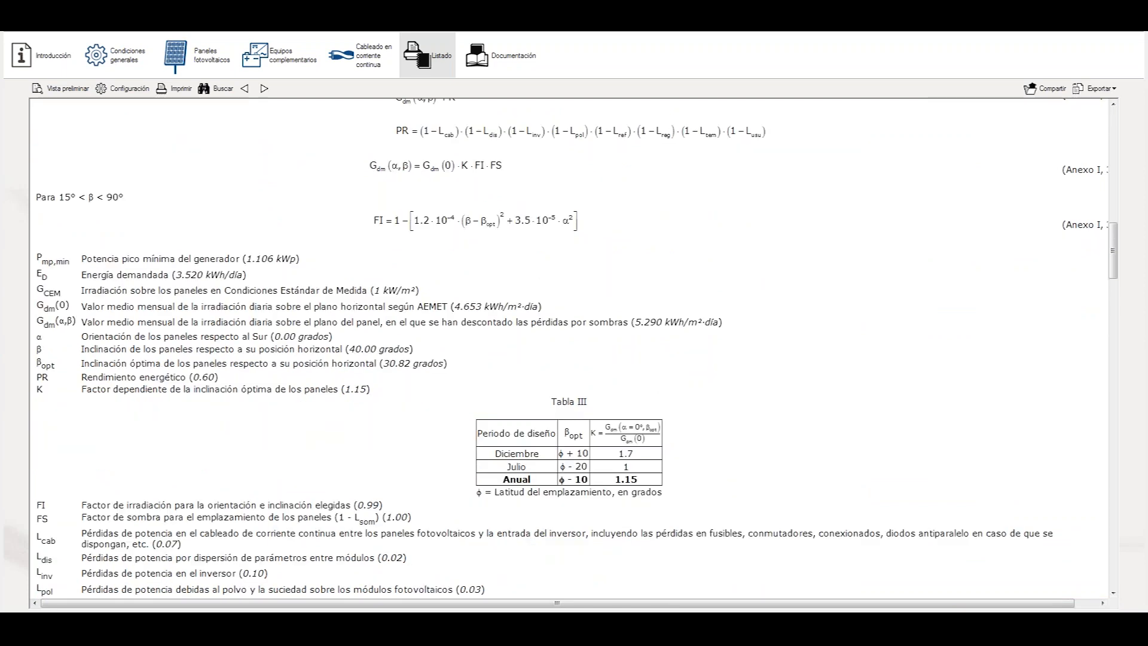
{"action": "scroll", "coordinate": [501, 283], "scroll_direction": "down", "scroll_amount": 2}
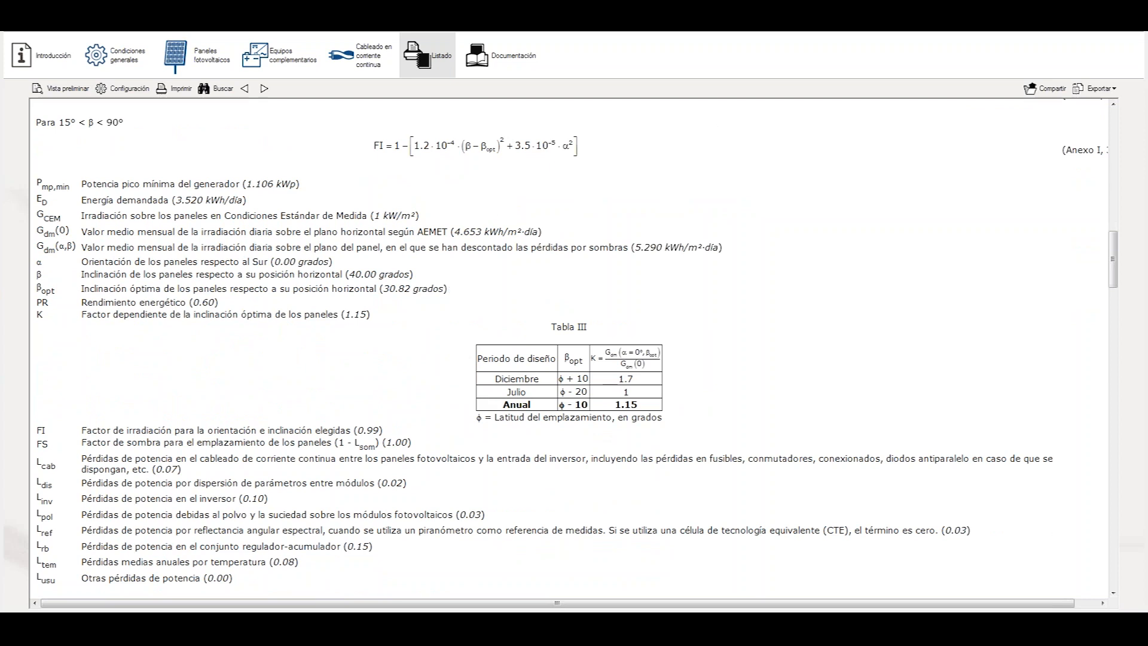
{"action": "scroll", "coordinate": [353, 275], "scroll_direction": "up", "scroll_amount": 4}
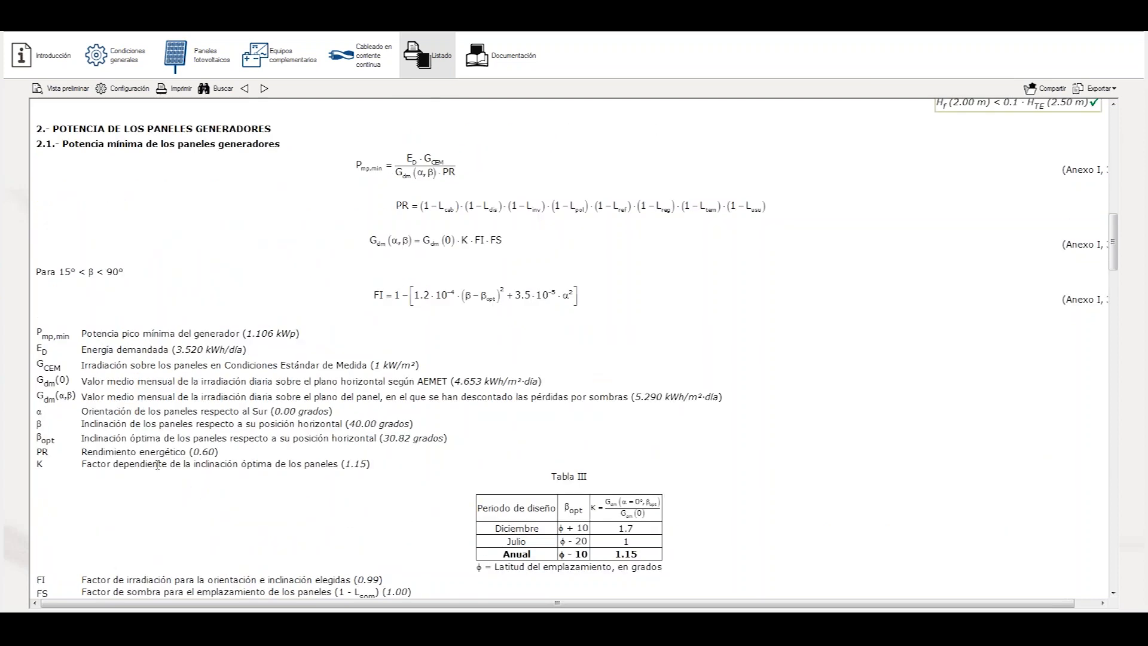
{"action": "scroll", "coordinate": [221, 461], "scroll_direction": "down", "scroll_amount": 2}
{"action": "scroll", "coordinate": [523, 183], "scroll_direction": "up", "scroll_amount": 2}
{"action": "scroll", "coordinate": [488, 347], "scroll_direction": "down", "scroll_amount": 3}
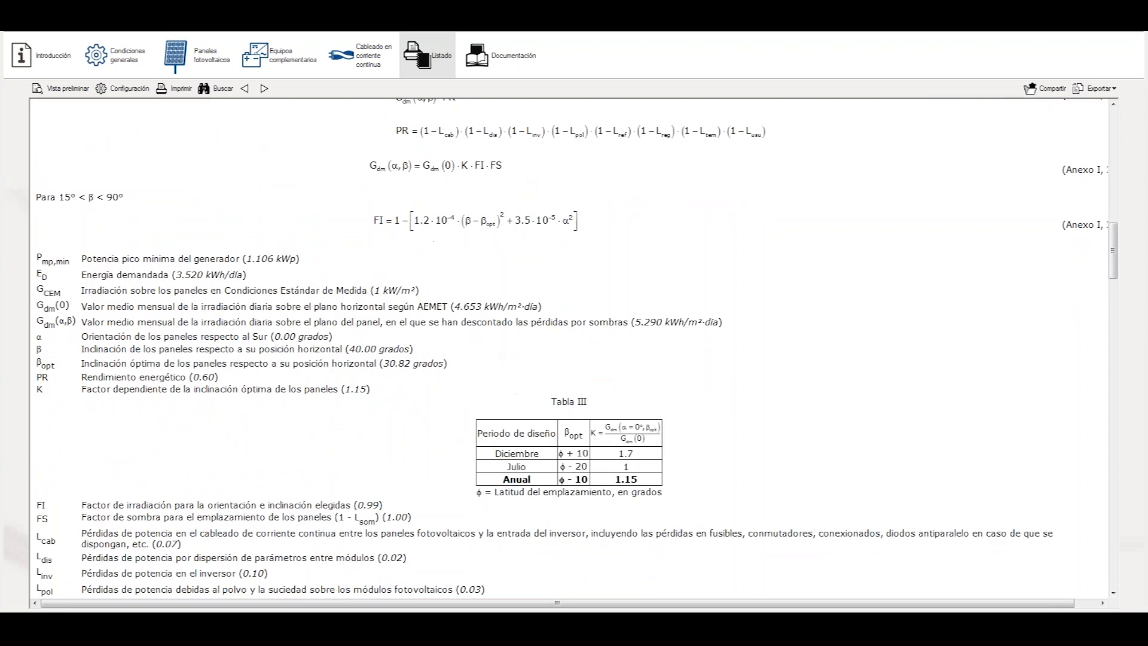
Examine the report's power loss factors and the orientation, inclination and shadow loss sections
{"action": "scroll", "coordinate": [466, 336], "scroll_direction": "down", "scroll_amount": 3}
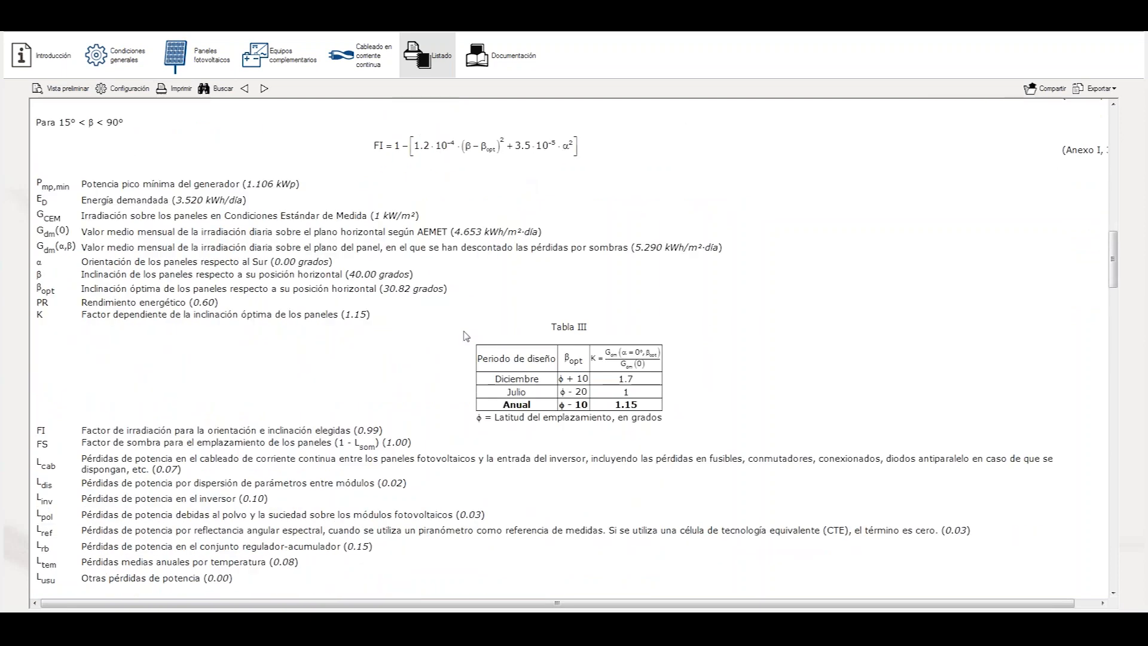
{"action": "scroll", "coordinate": [466, 336], "scroll_direction": "down", "scroll_amount": 3}
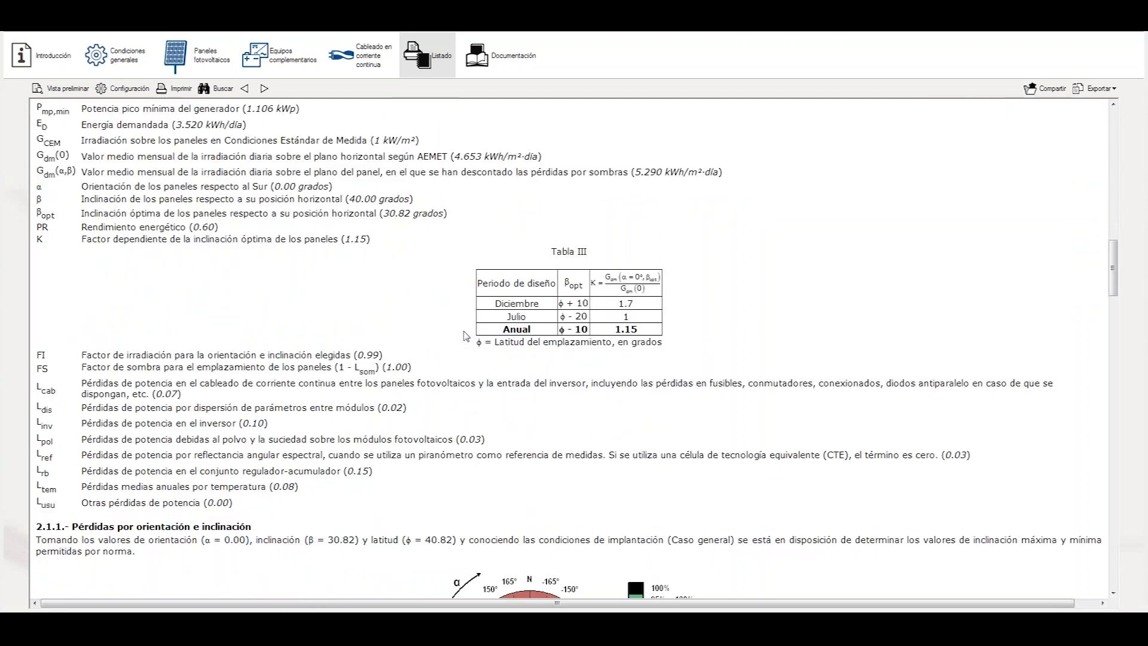
{"action": "scroll", "coordinate": [465, 336], "scroll_direction": "down", "scroll_amount": 6}
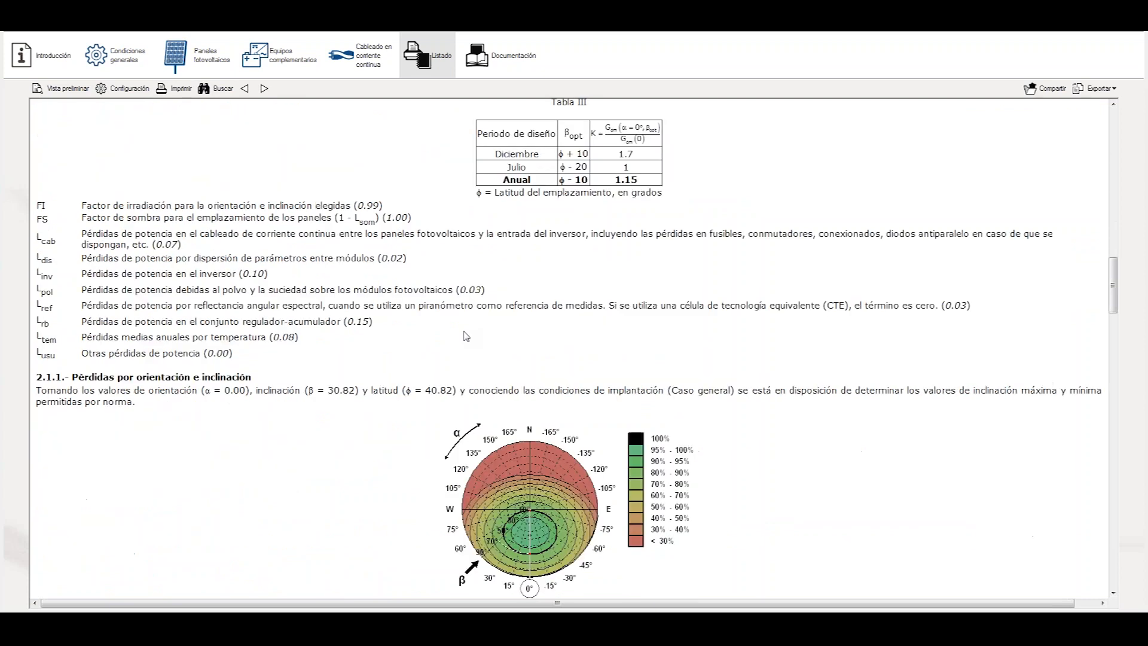
{"action": "scroll", "coordinate": [462, 338], "scroll_direction": "down", "scroll_amount": 6}
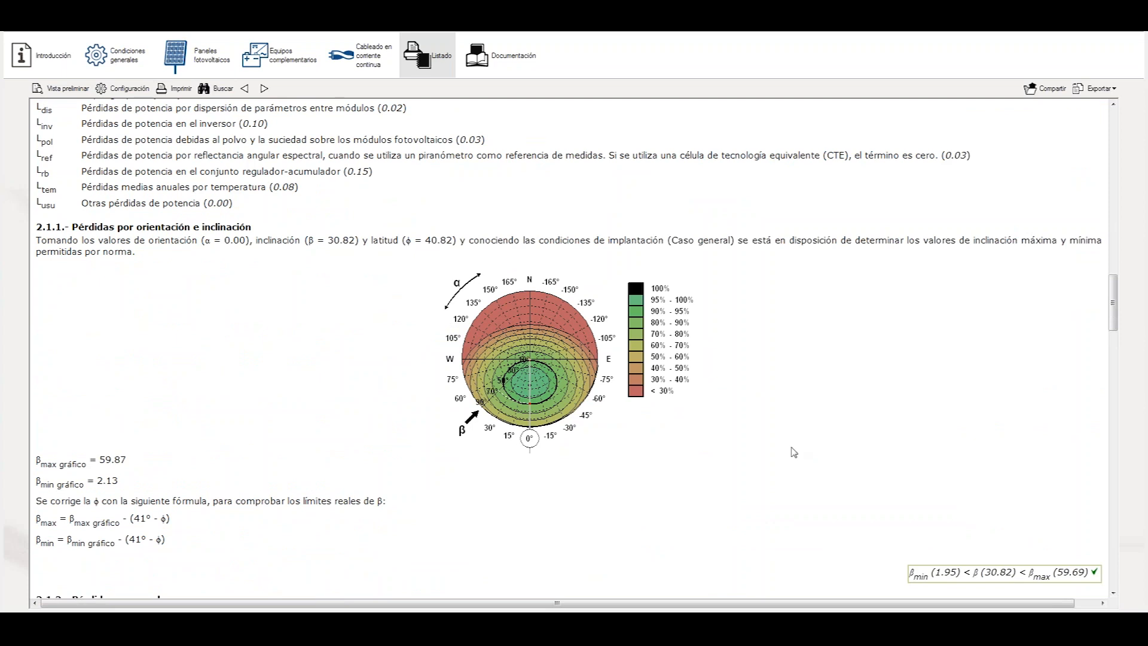
{"action": "scroll", "coordinate": [592, 459], "scroll_direction": "down", "scroll_amount": 3}
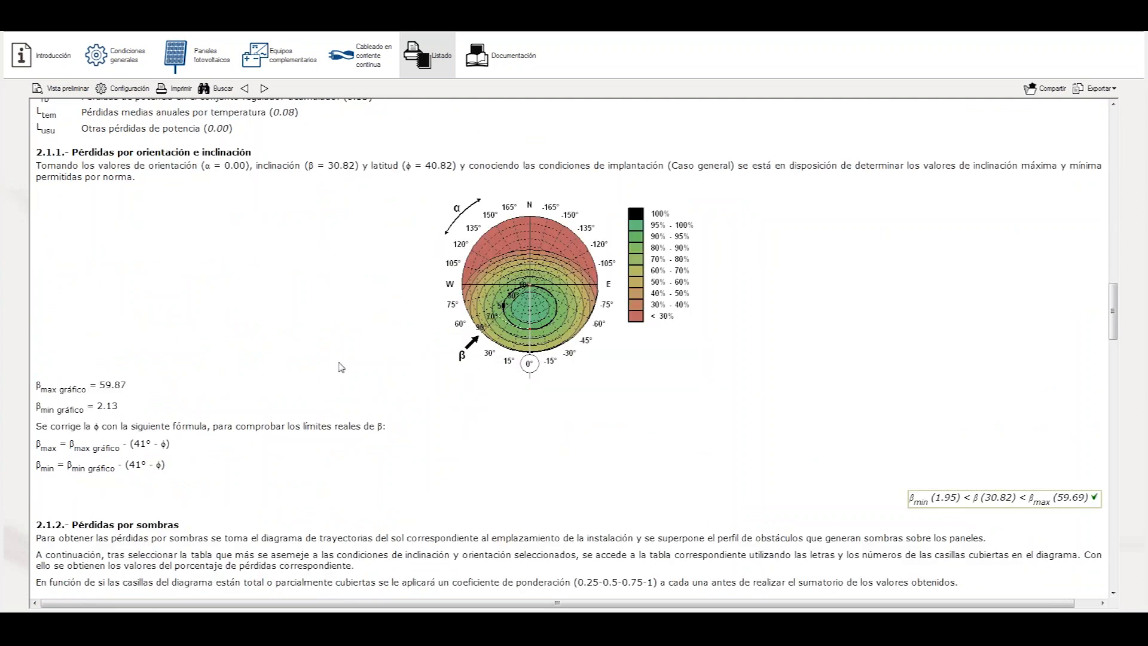
{"action": "scroll", "coordinate": [339, 367], "scroll_direction": "down", "scroll_amount": 9}
{"action": "scroll", "coordinate": [361, 349], "scroll_direction": "down", "scroll_amount": 6}
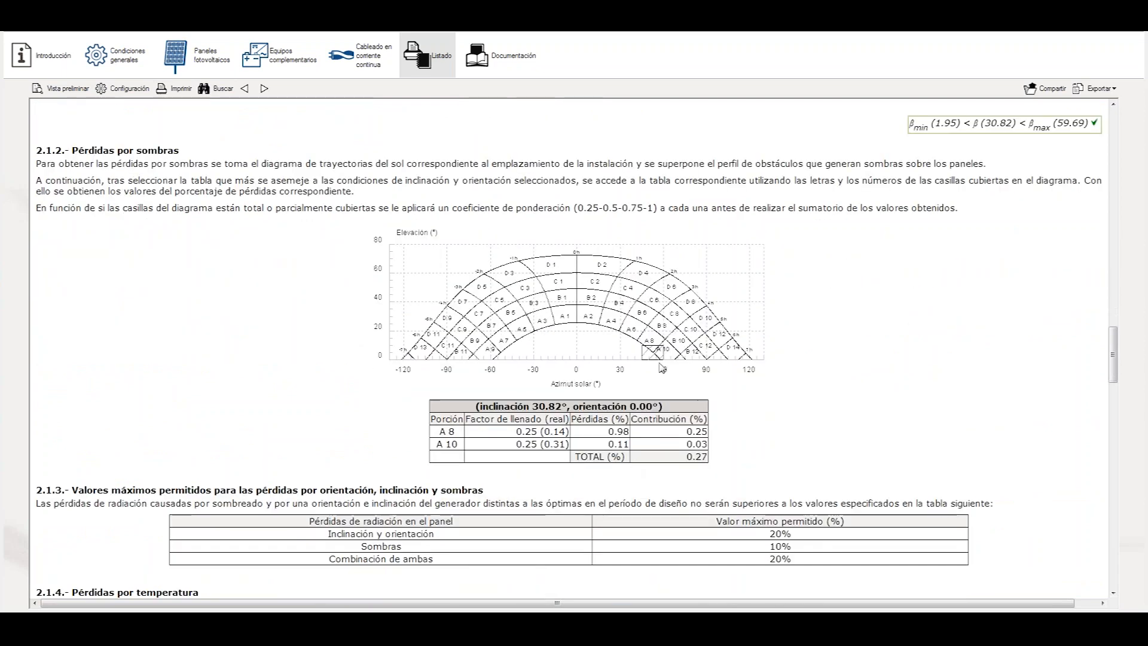
{"action": "scroll", "coordinate": [520, 232], "scroll_direction": "up", "scroll_amount": 8}
{"action": "scroll", "coordinate": [520, 232], "scroll_direction": "up", "scroll_amount": 1}
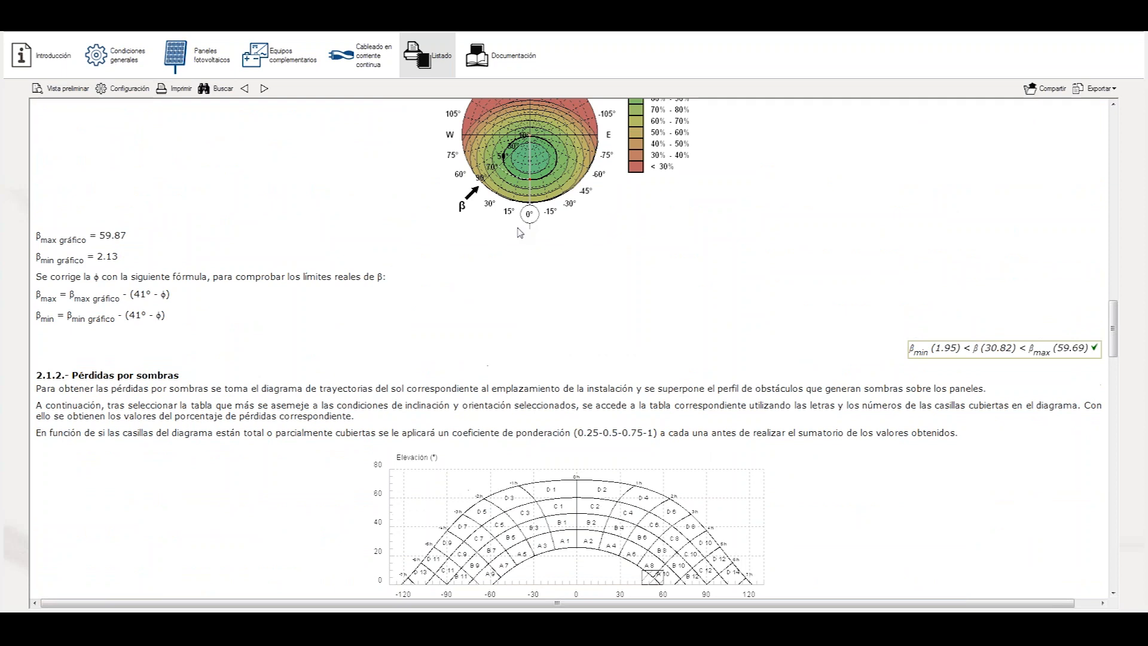
Check the report's temperature, cable and inverter losses, the total installation power verification and the accumulator calculation
{"action": "scroll", "coordinate": [519, 232], "scroll_direction": "down", "scroll_amount": 20}
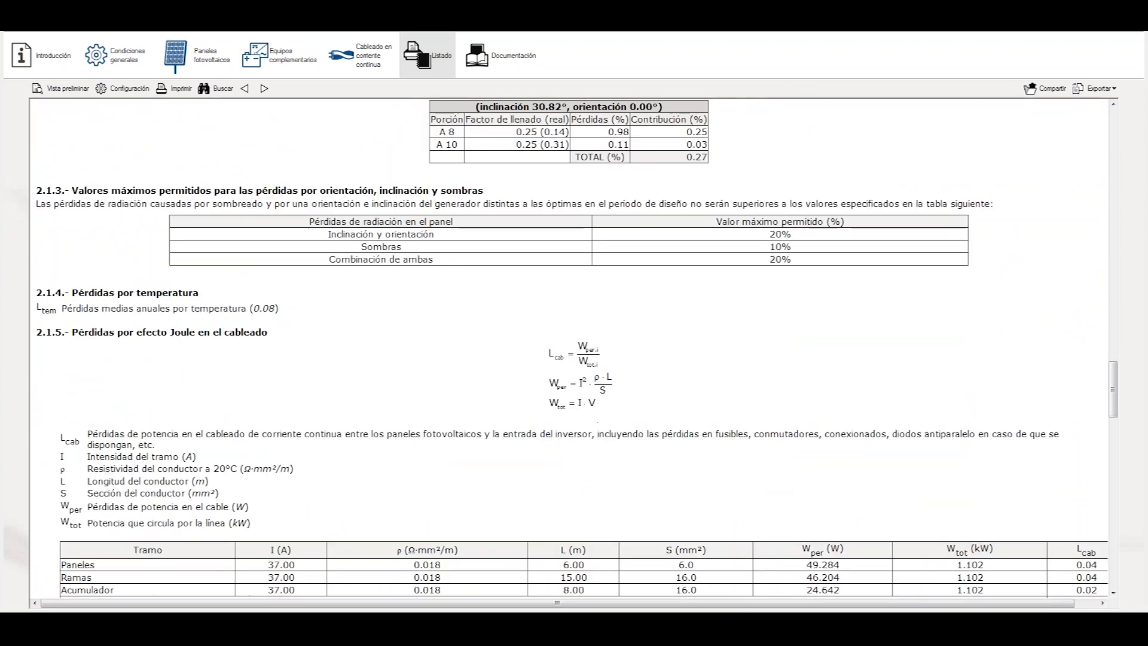
{"action": "scroll", "coordinate": [569, 347], "scroll_direction": "down", "scroll_amount": 6}
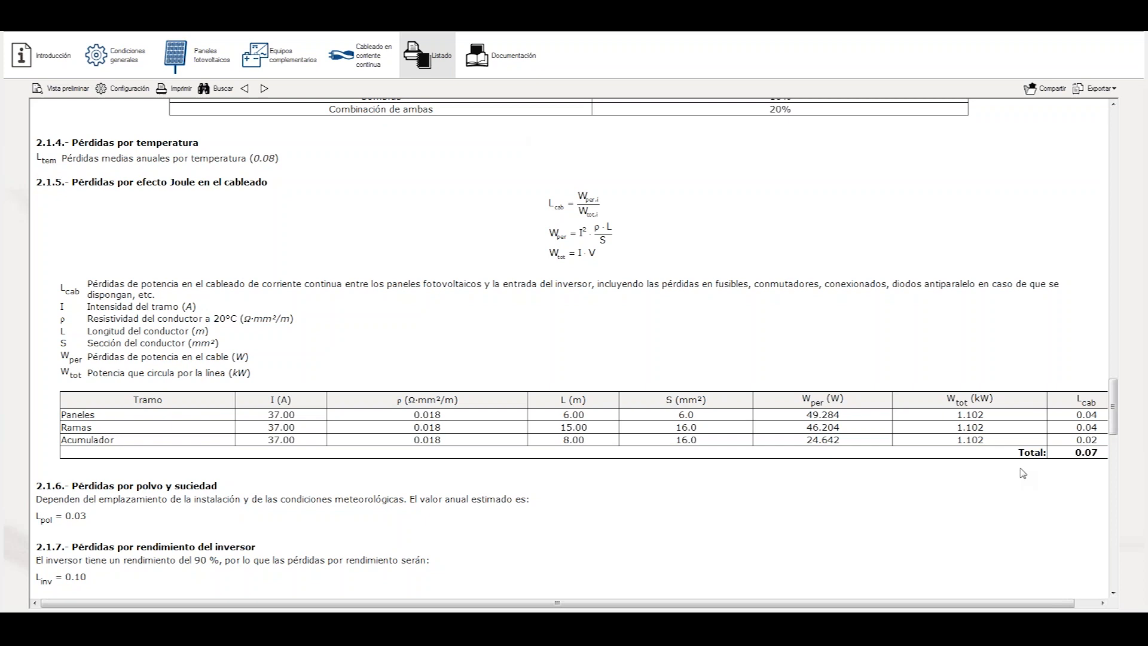
{"action": "scroll", "coordinate": [409, 426], "scroll_direction": "down", "scroll_amount": 5}
{"action": "scroll", "coordinate": [405, 410], "scroll_direction": "down", "scroll_amount": 2}
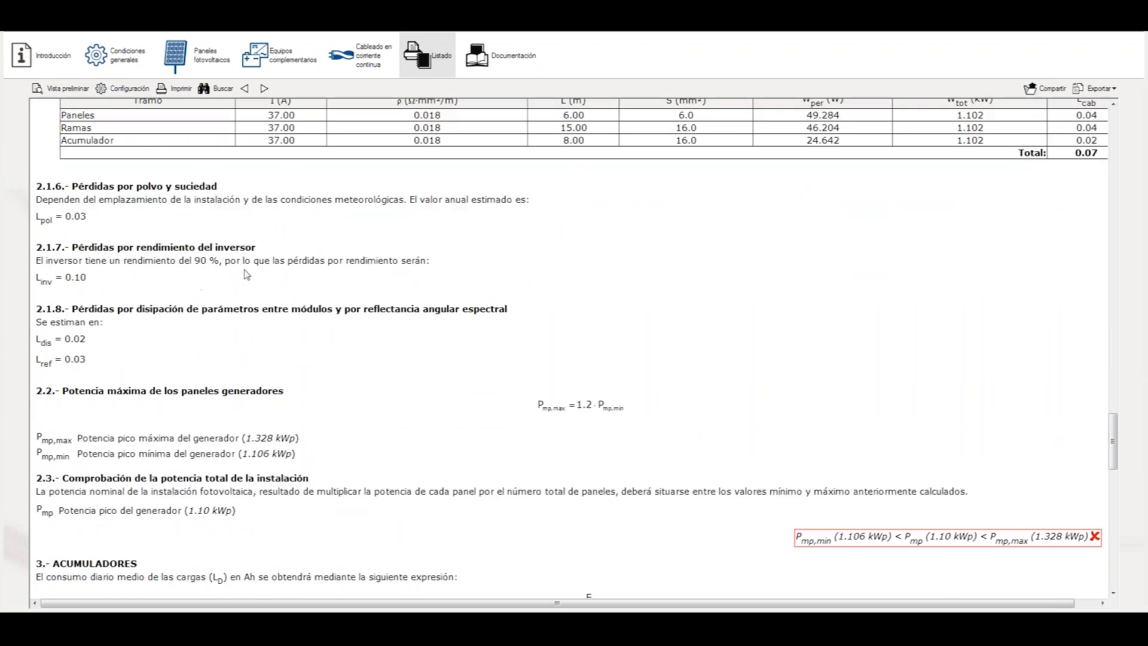
{"action": "scroll", "coordinate": [361, 335], "scroll_direction": "down", "scroll_amount": 3}
{"action": "scroll", "coordinate": [362, 335], "scroll_direction": "down", "scroll_amount": 3}
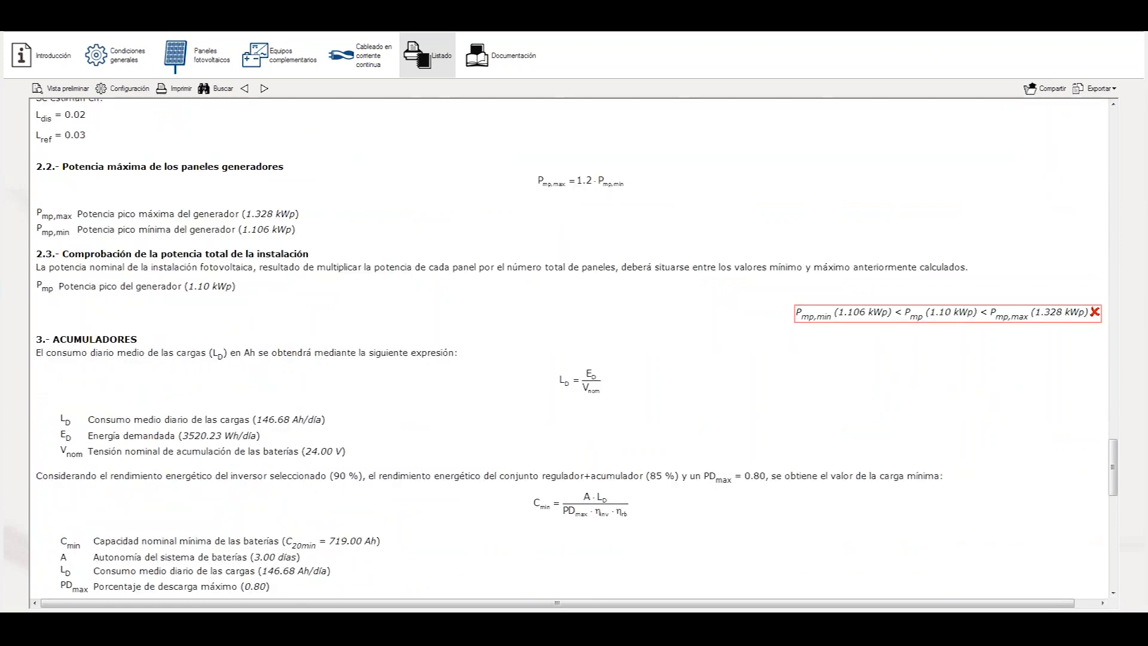
{"action": "scroll", "coordinate": [266, 306], "scroll_direction": "up", "scroll_amount": 4}
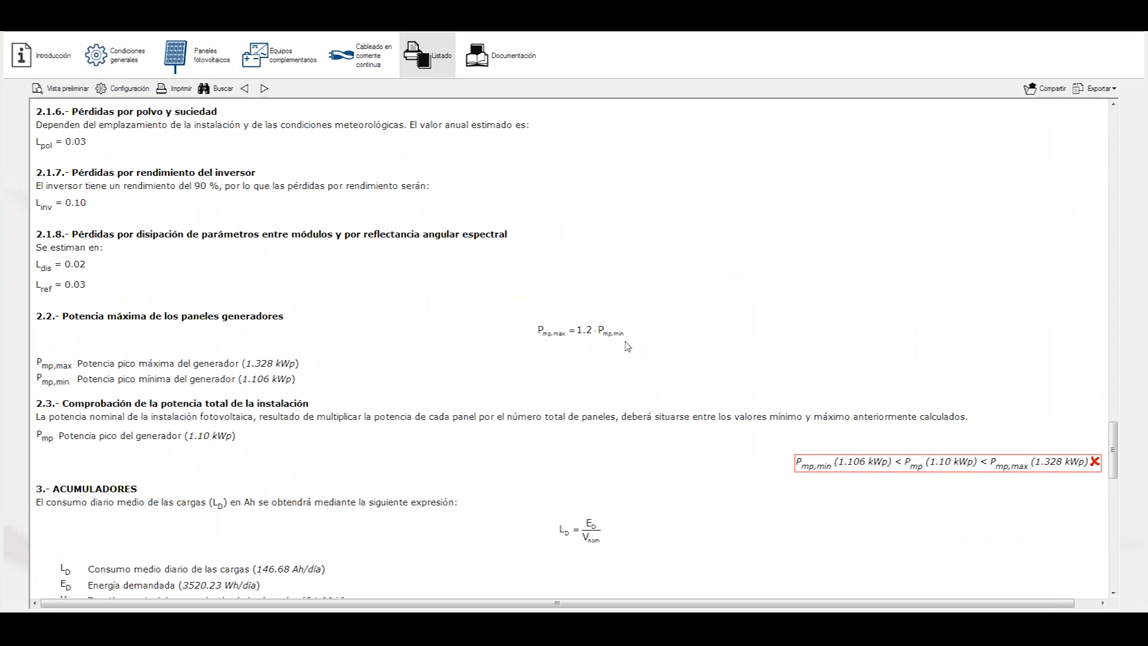
{"action": "scroll", "coordinate": [627, 345], "scroll_direction": "down", "scroll_amount": 2}
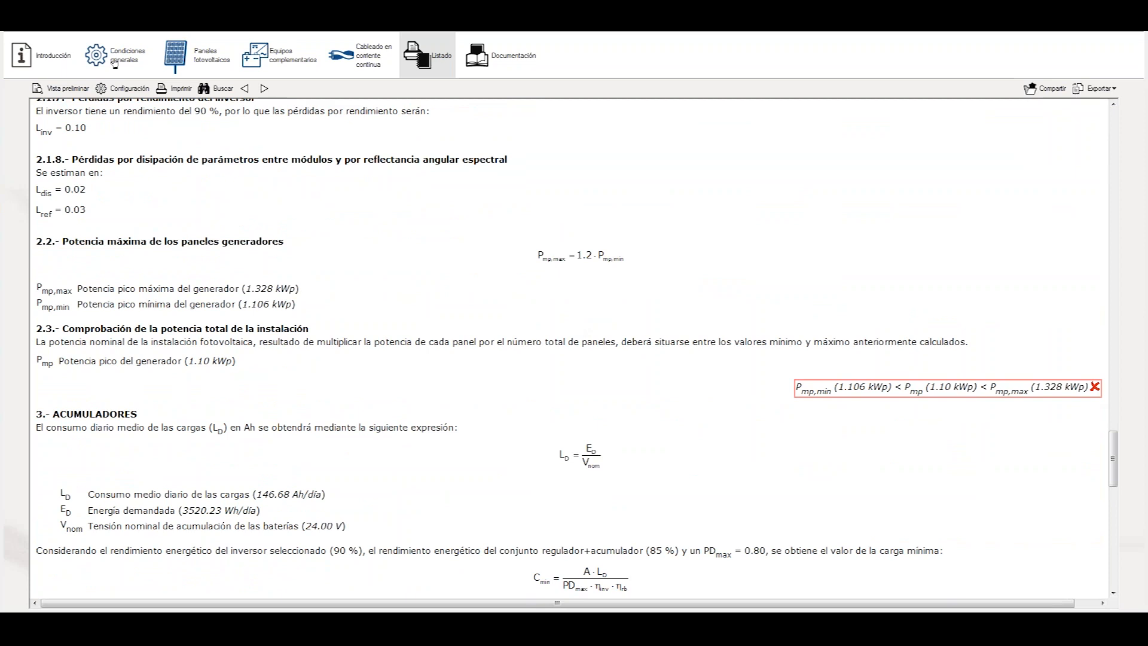
Set the number of panel branches to 6 and check the installation's nominal power against its limits
{"action": "left_click", "coordinate": [201, 62]}
{"action": "double_click", "coordinate": [705, 250]}
{"action": "type", "text": "6"}
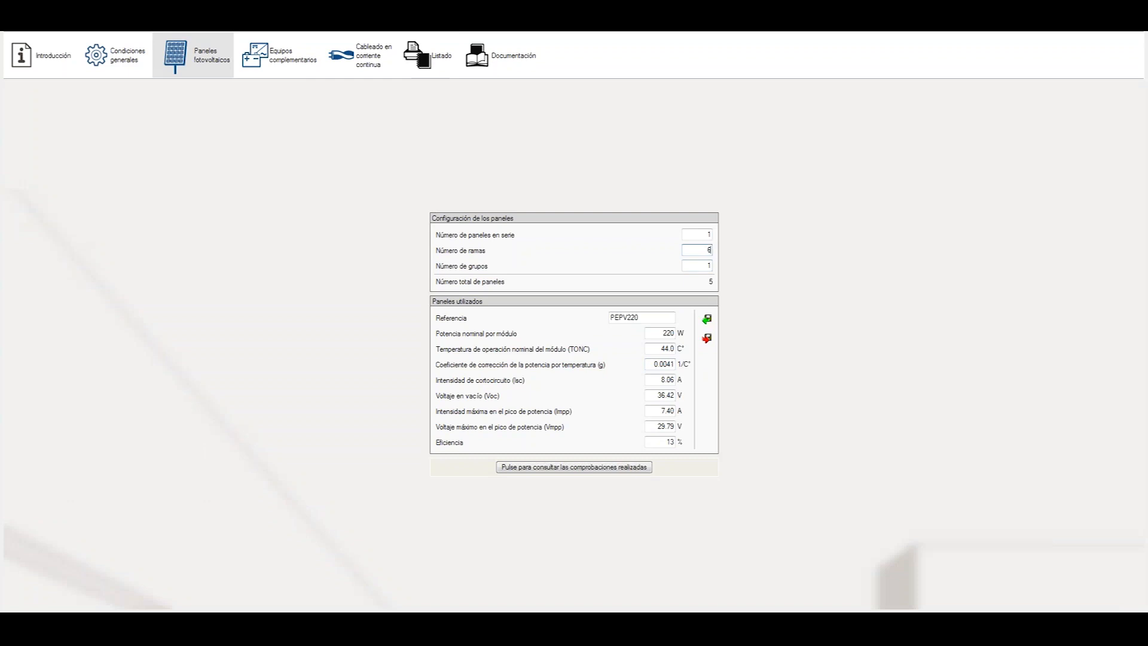
{"action": "left_click", "coordinate": [565, 468]}
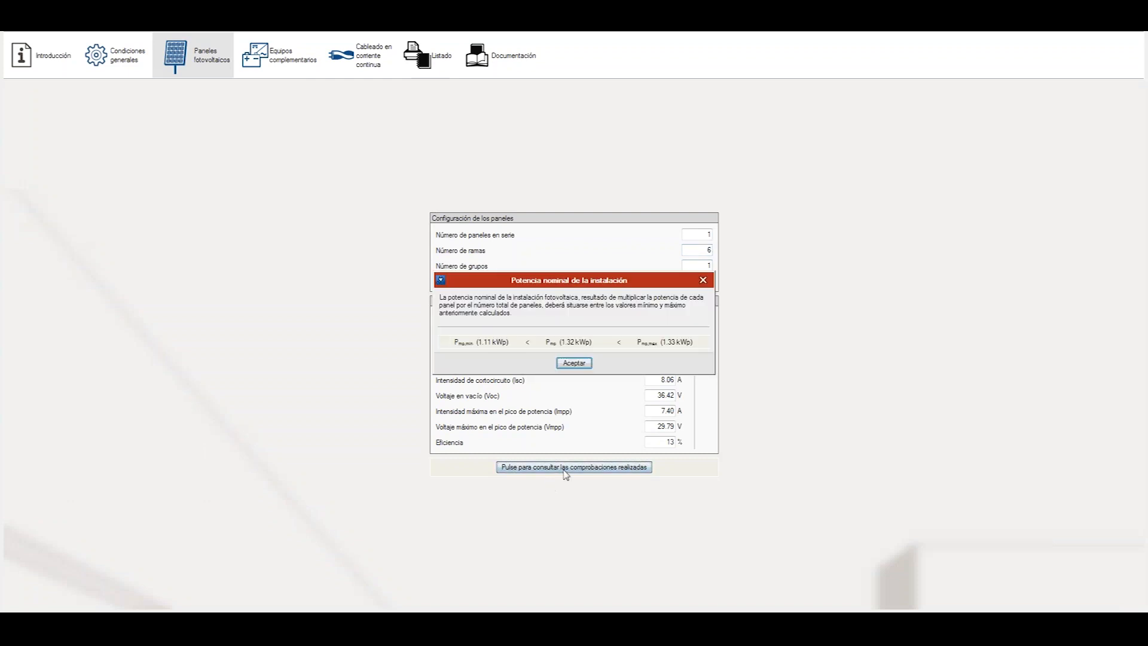
{"action": "left_click", "coordinate": [575, 363]}
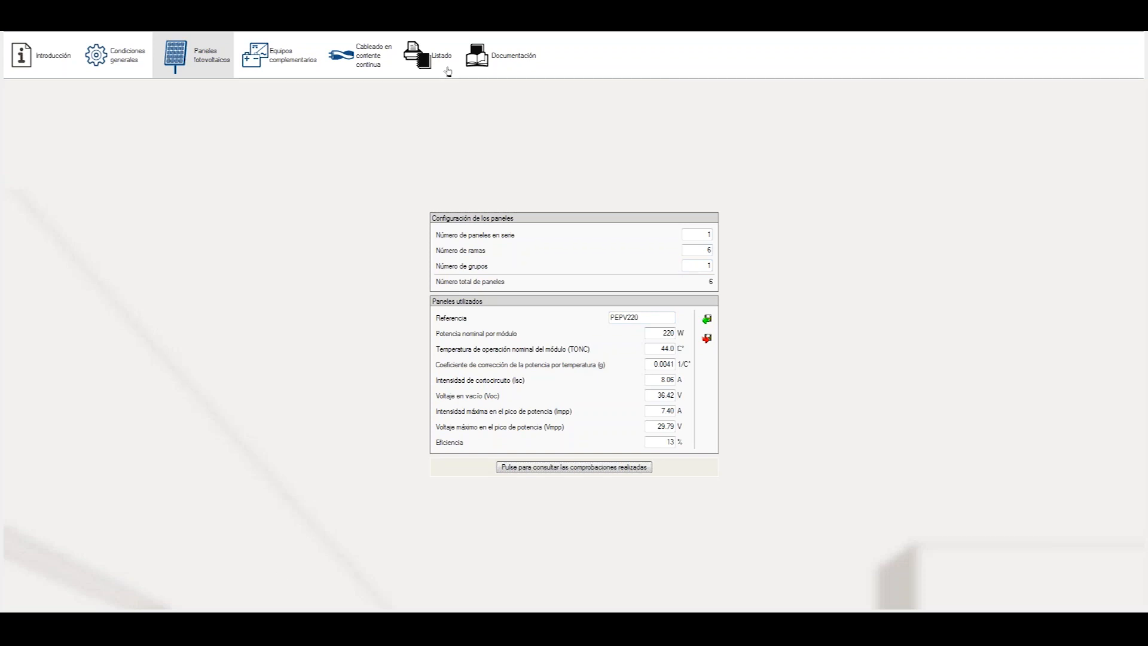
Open the updated calculation report and check the verification of the installation's total power in section 2.3
{"action": "left_click", "coordinate": [428, 55]}
{"action": "scroll", "coordinate": [504, 391], "scroll_direction": "down", "scroll_amount": 10}
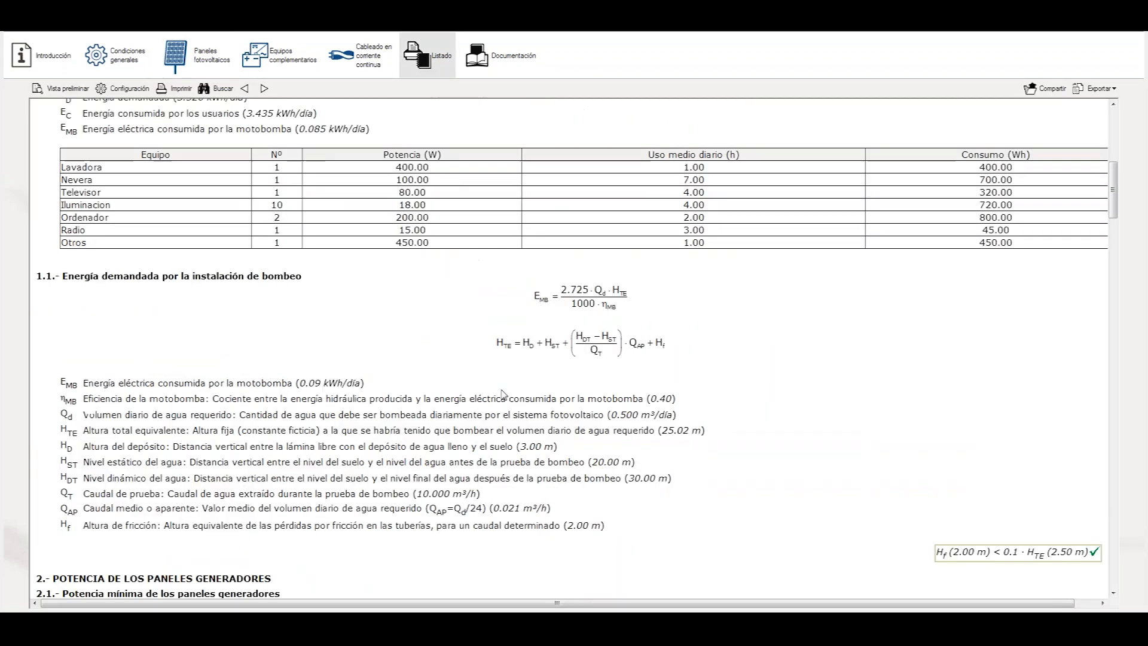
{"action": "scroll", "coordinate": [504, 393], "scroll_direction": "down", "scroll_amount": 15}
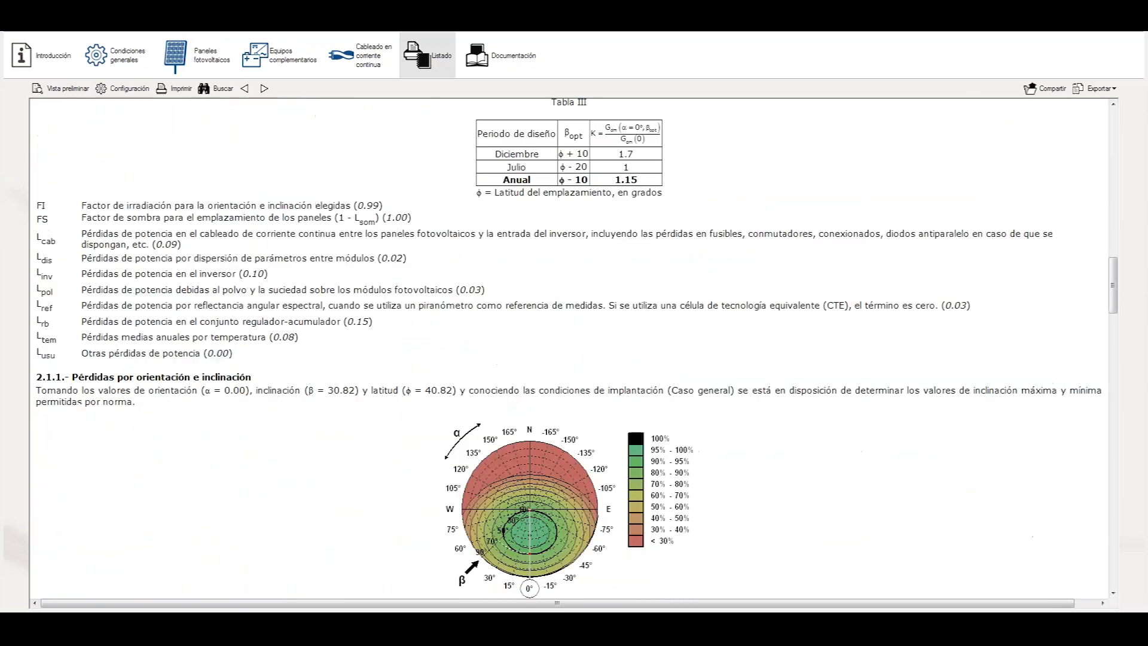
{"action": "scroll", "coordinate": [502, 389], "scroll_direction": "down", "scroll_amount": 12}
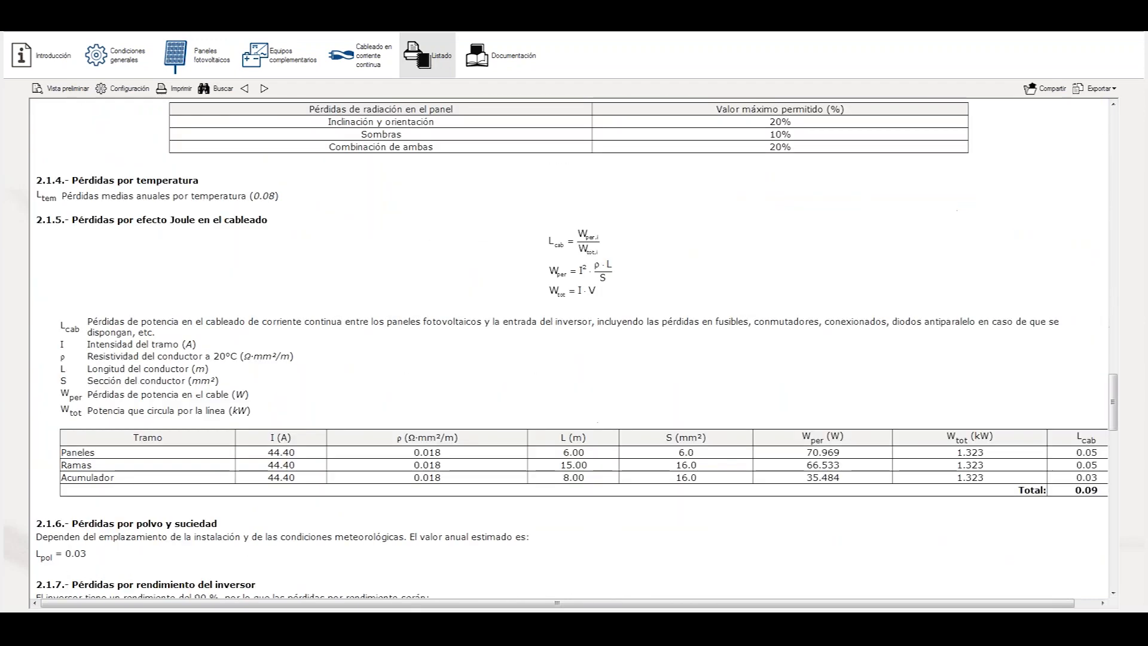
{"action": "scroll", "coordinate": [504, 393], "scroll_direction": "down", "scroll_amount": 4}
{"action": "scroll", "coordinate": [505, 393], "scroll_direction": "up", "scroll_amount": 5}
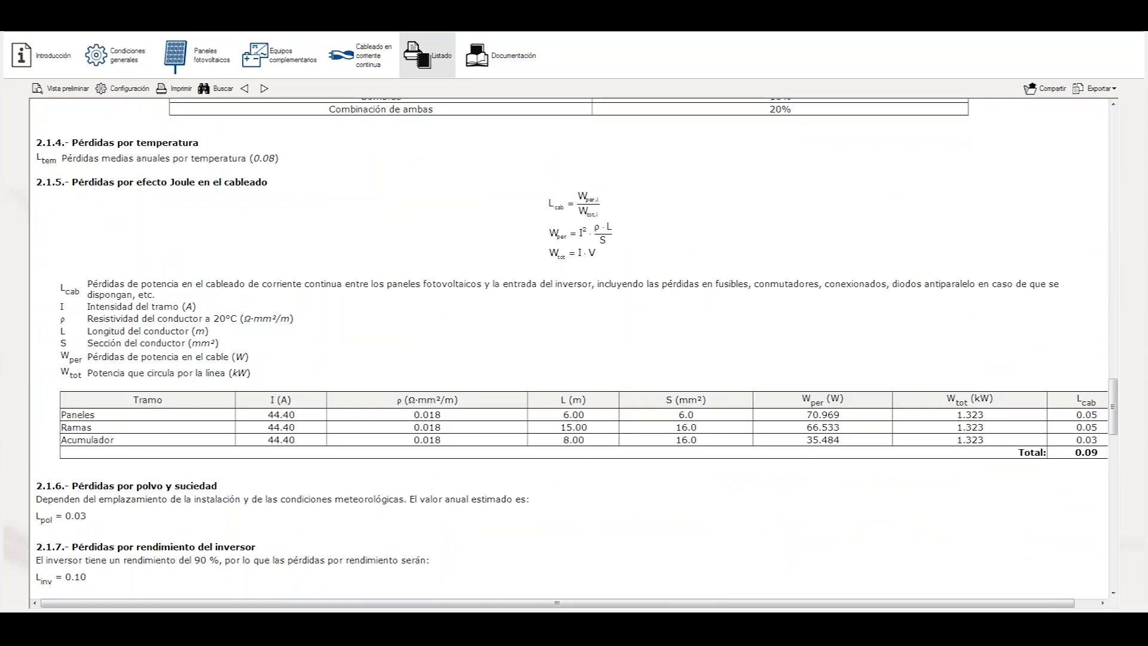
{"action": "scroll", "coordinate": [504, 393], "scroll_direction": "down", "scroll_amount": 10}
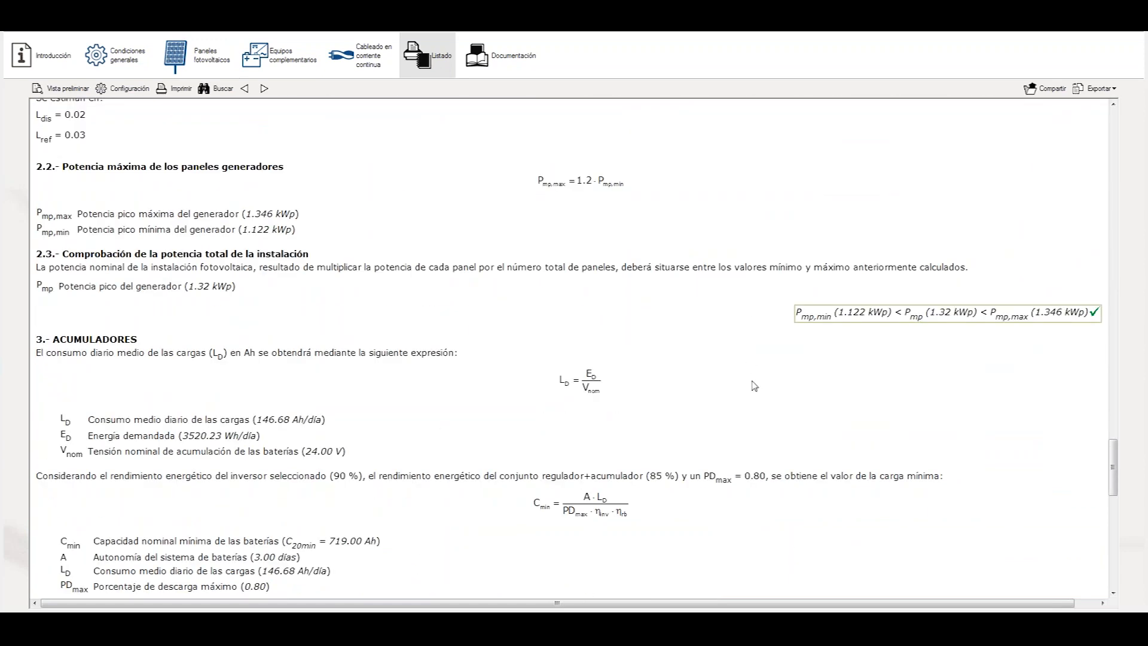
Review the accumulator section's daily load consumption and minimum battery capacity calculations
{"action": "scroll", "coordinate": [583, 413], "scroll_direction": "down", "scroll_amount": 2}
{"action": "scroll", "coordinate": [446, 354], "scroll_direction": "down", "scroll_amount": 1}
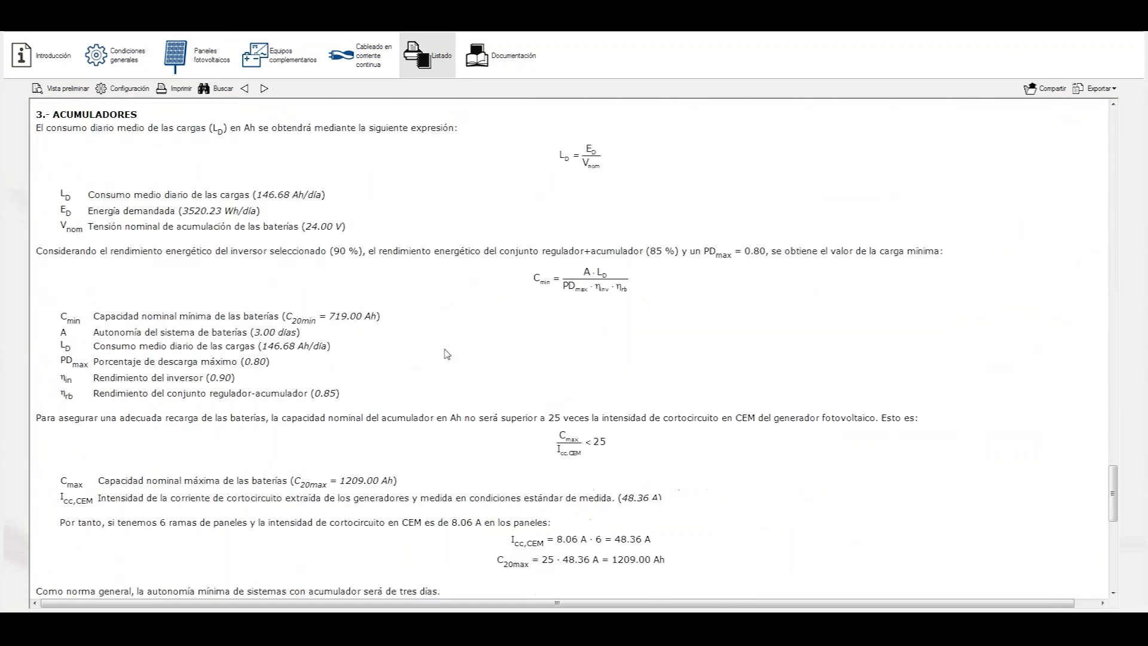
{"action": "scroll", "coordinate": [445, 355], "scroll_direction": "up", "scroll_amount": 1}
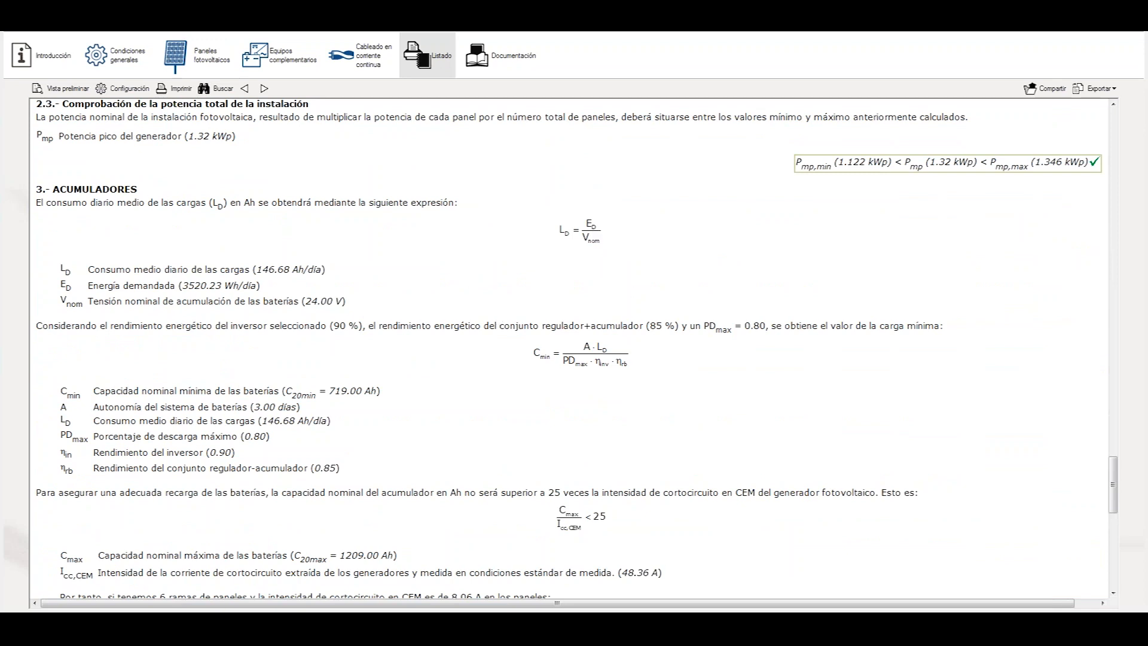
{"action": "scroll", "coordinate": [435, 281], "scroll_direction": "down", "scroll_amount": 3}
{"action": "scroll", "coordinate": [405, 248], "scroll_direction": "up", "scroll_amount": 3}
{"action": "scroll", "coordinate": [559, 384], "scroll_direction": "down", "scroll_amount": 1}
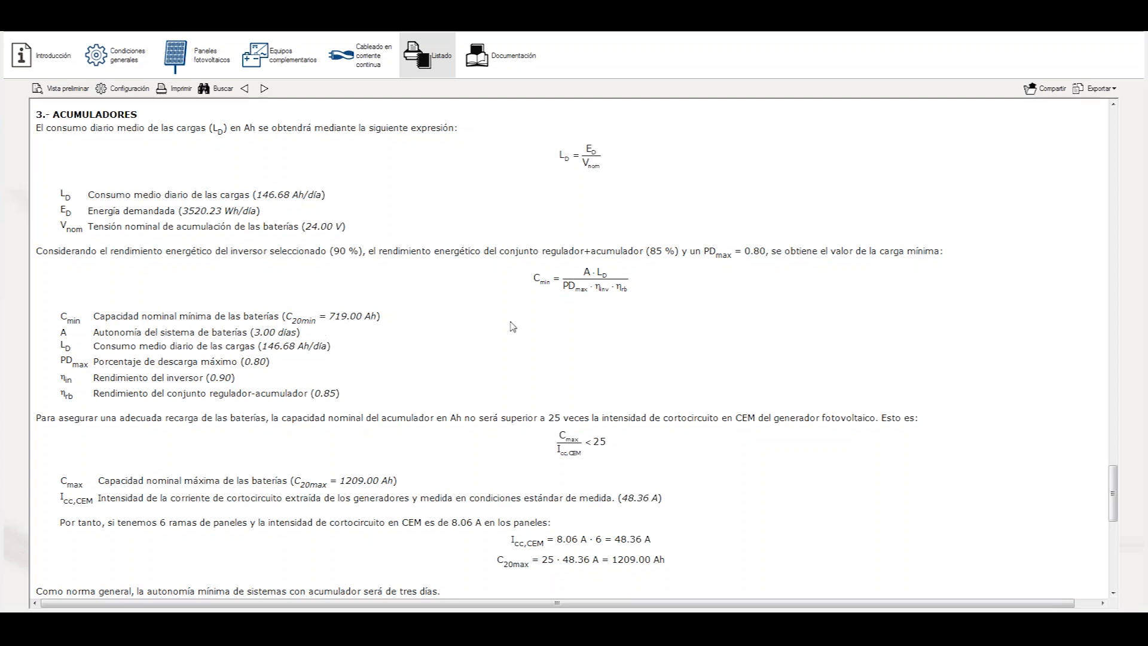
Examine the minimum and maximum accumulator capacity calculations and the short-circuit current of the panel branches
{"action": "scroll", "coordinate": [435, 325], "scroll_direction": "down", "scroll_amount": 3}
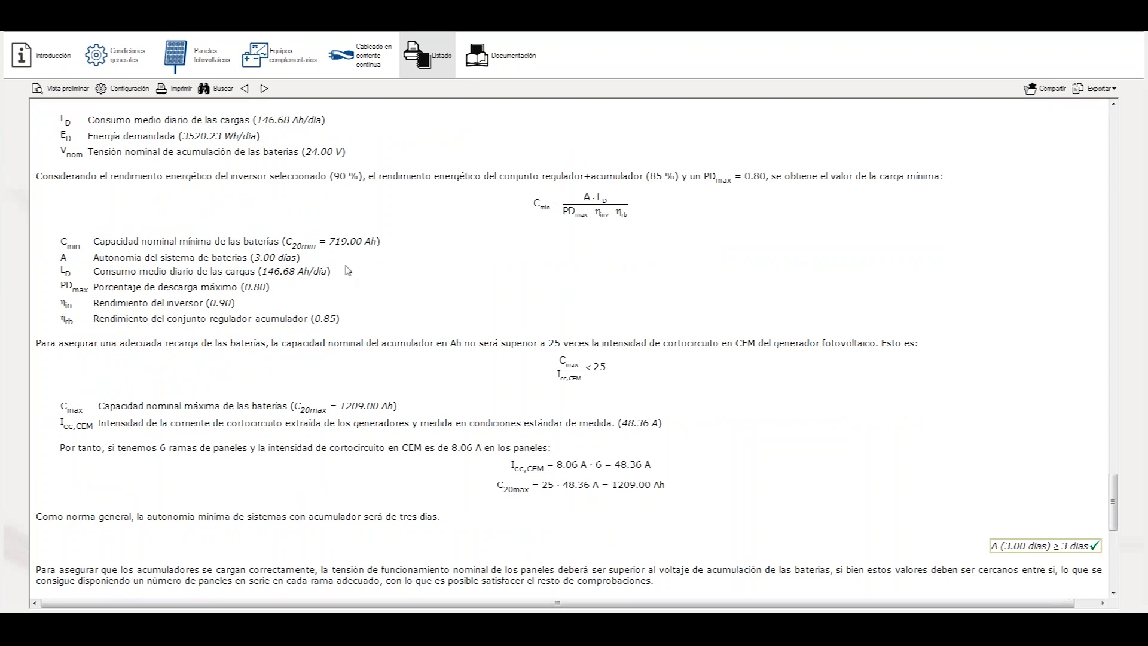
{"action": "scroll", "coordinate": [413, 302], "scroll_direction": "down", "scroll_amount": 3}
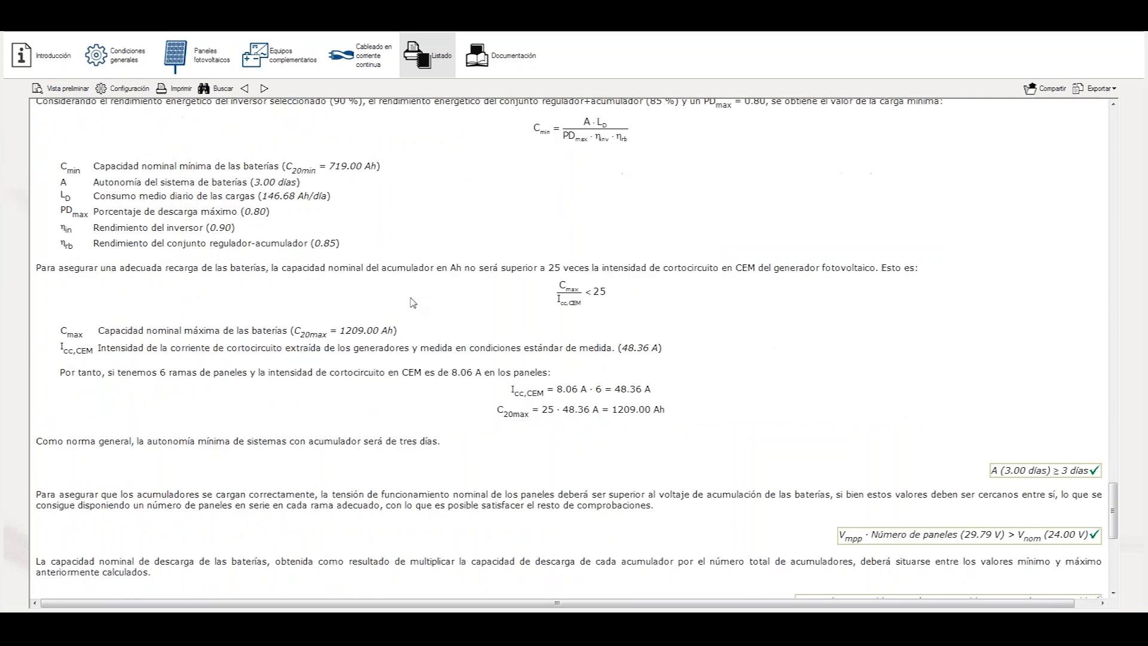
{"action": "scroll", "coordinate": [473, 262], "scroll_direction": "down", "scroll_amount": 3}
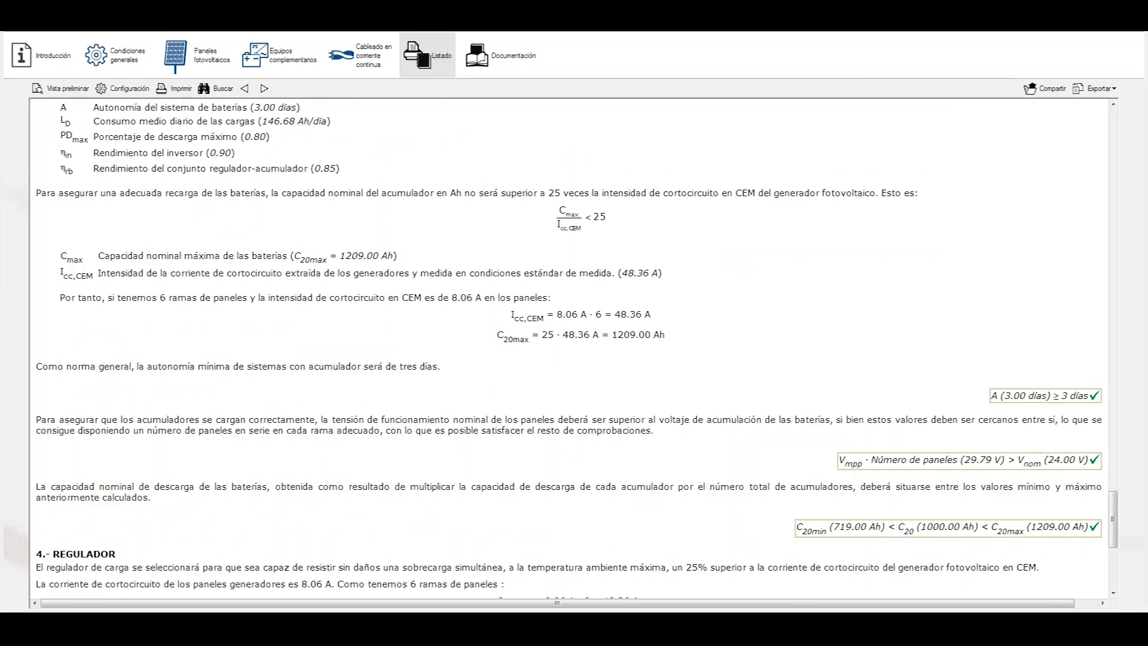
{"action": "scroll", "coordinate": [574, 349], "scroll_direction": "up", "scroll_amount": 6}
{"action": "scroll", "coordinate": [575, 349], "scroll_direction": "down", "scroll_amount": 3}
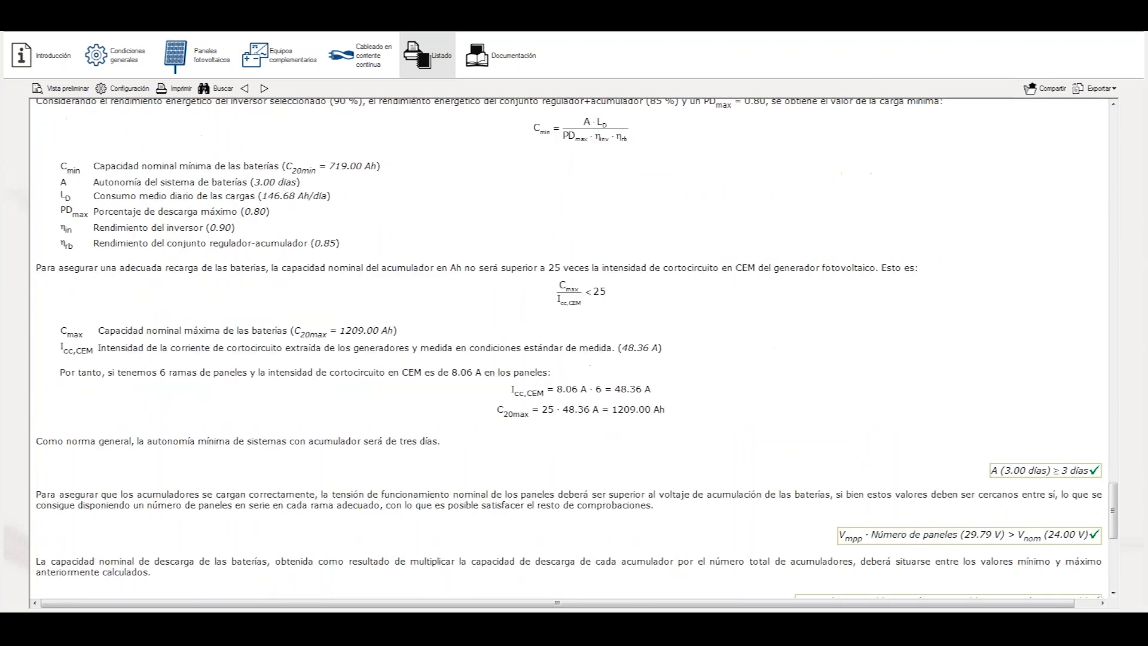
{"action": "scroll", "coordinate": [574, 349], "scroll_direction": "down", "scroll_amount": 3}
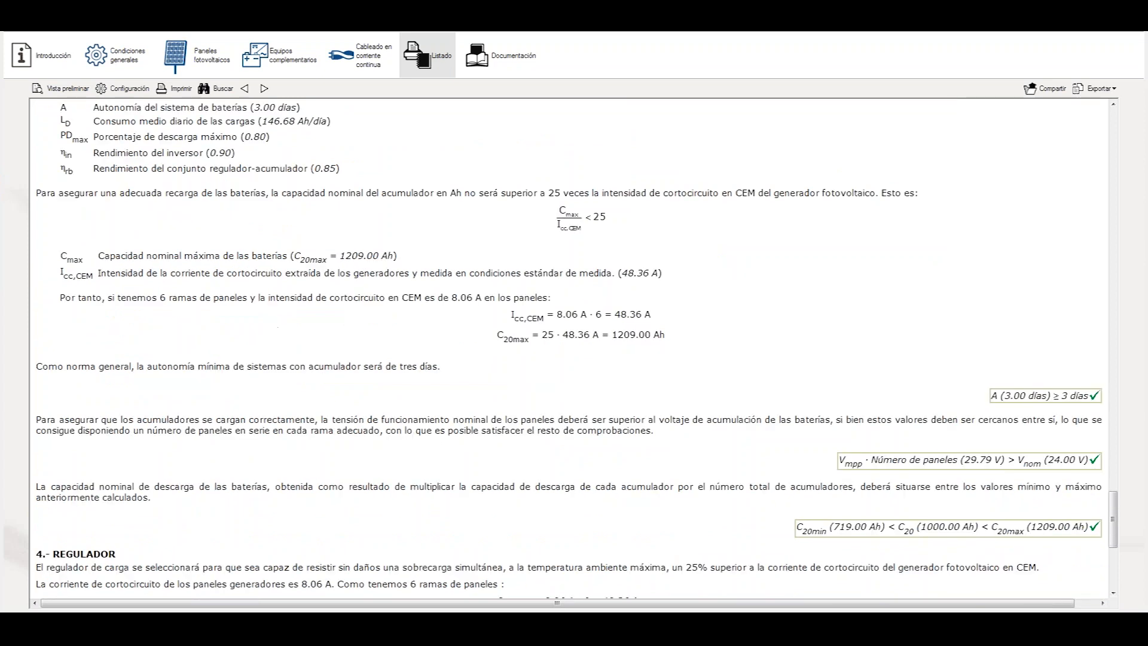
{"action": "scroll", "coordinate": [574, 349], "scroll_direction": "up", "scroll_amount": 6}
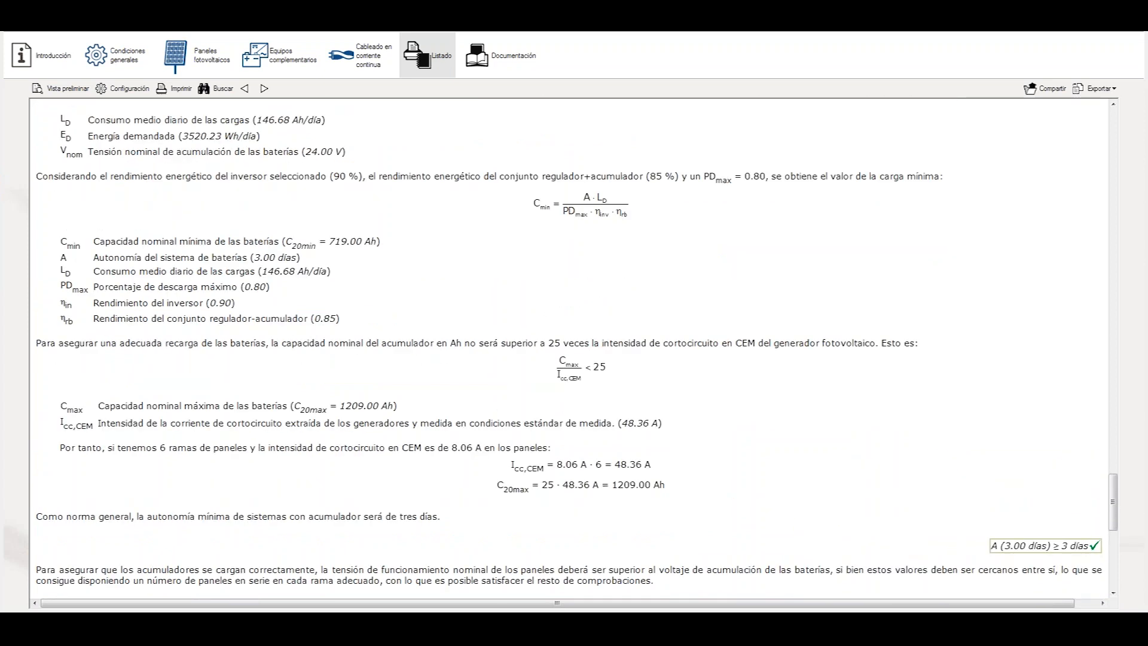
{"action": "scroll", "coordinate": [538, 345], "scroll_direction": "down", "scroll_amount": 3}
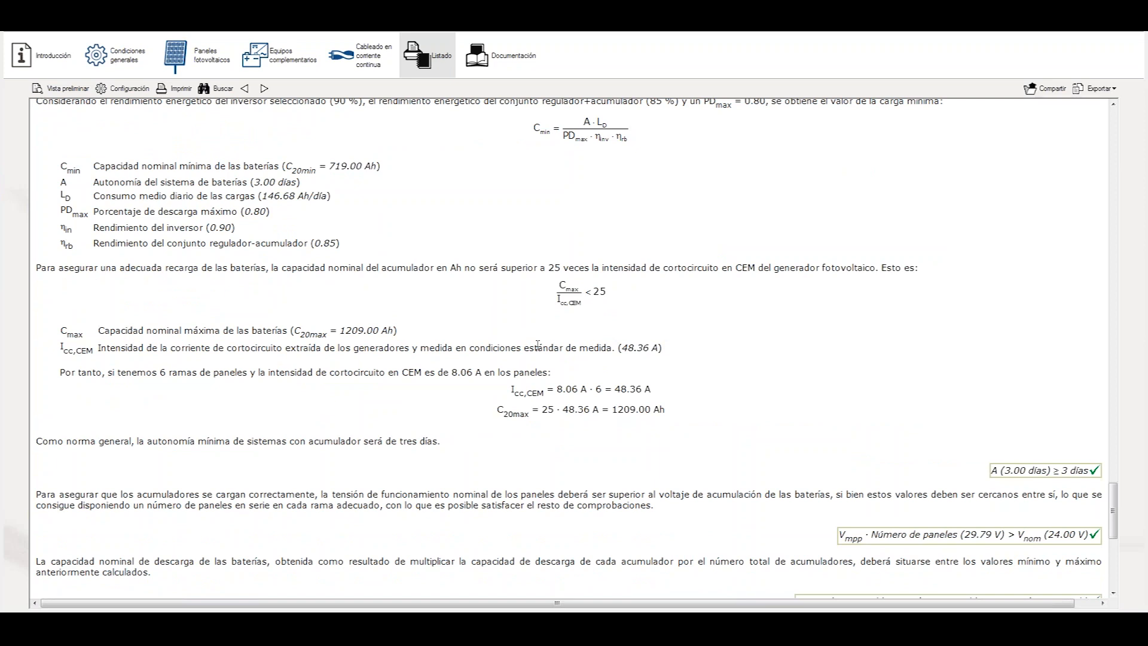
{"action": "scroll", "coordinate": [538, 345], "scroll_direction": "down", "scroll_amount": 3}
{"action": "scroll", "coordinate": [538, 348], "scroll_direction": "up", "scroll_amount": 3}
{"action": "scroll", "coordinate": [580, 419], "scroll_direction": "down", "scroll_amount": 2}
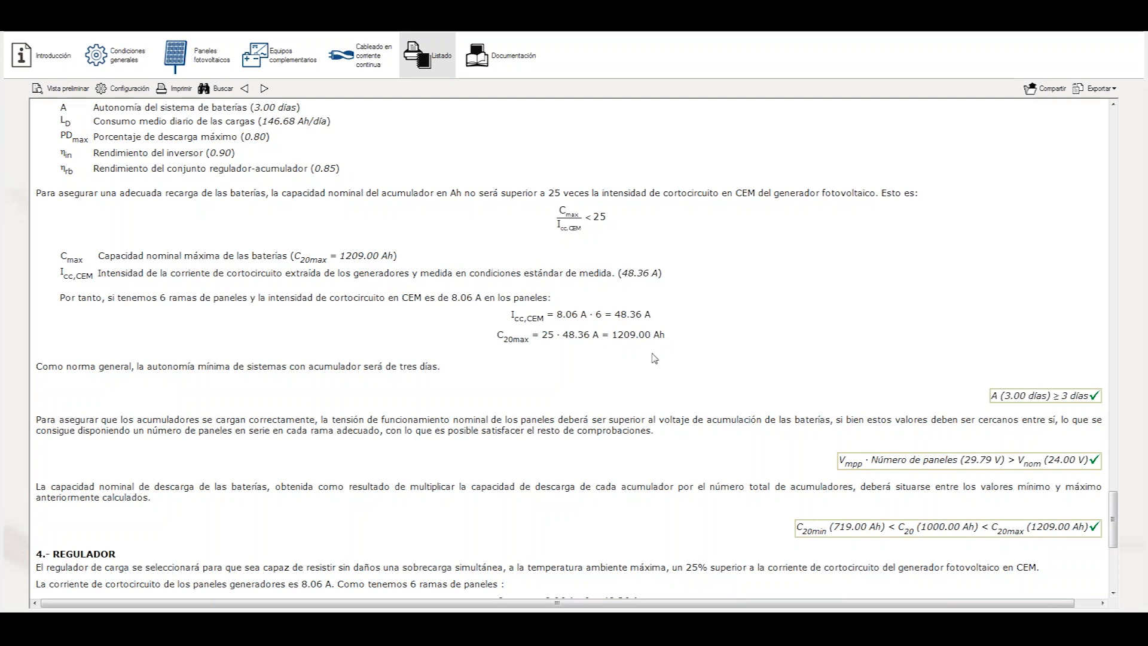
Check the report's battery voltage and discharge capacity verifications, plus the regulator and inverter sections
{"action": "scroll", "coordinate": [539, 239], "scroll_direction": "down", "scroll_amount": 5}
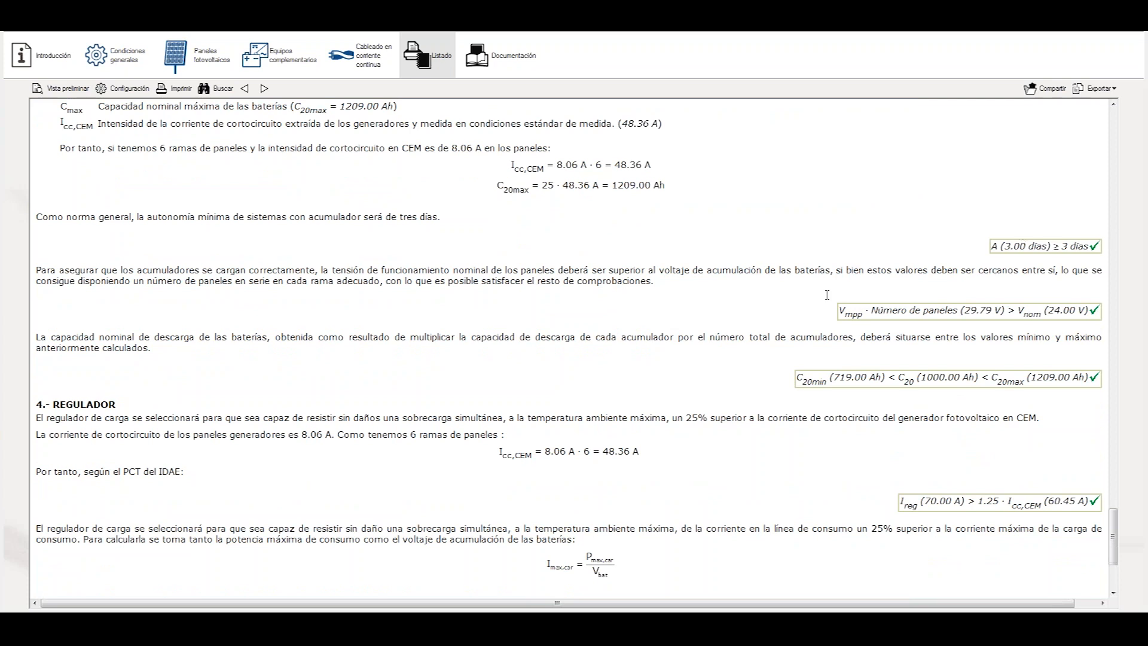
{"action": "scroll", "coordinate": [827, 294], "scroll_direction": "down", "scroll_amount": 3}
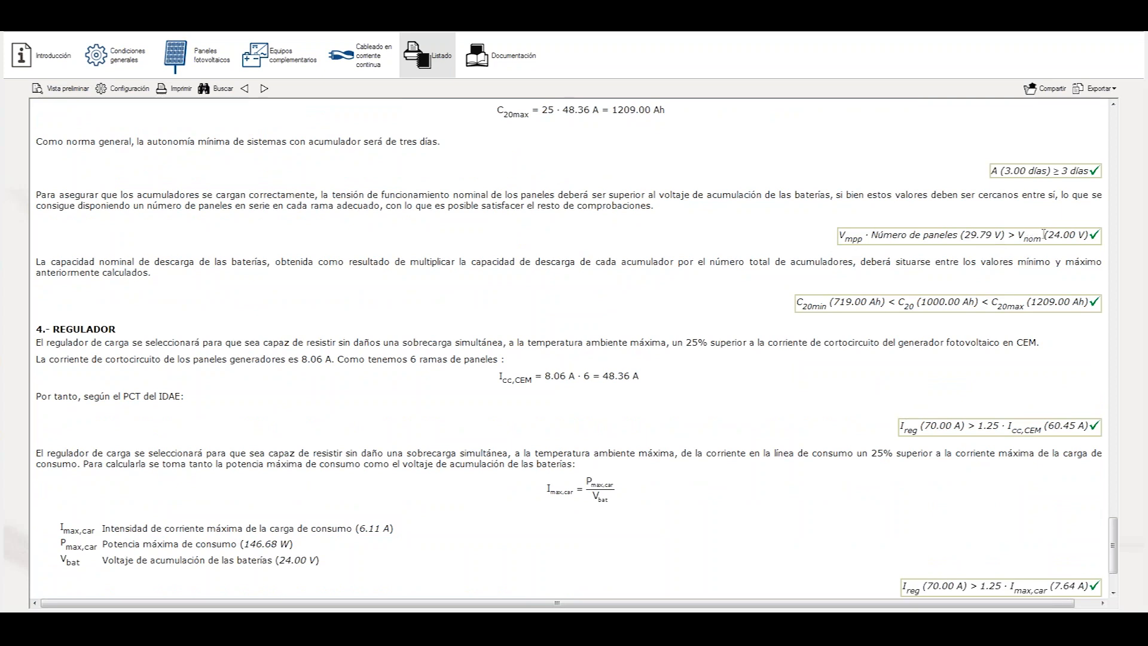
{"action": "scroll", "coordinate": [834, 356], "scroll_direction": "down", "scroll_amount": 1}
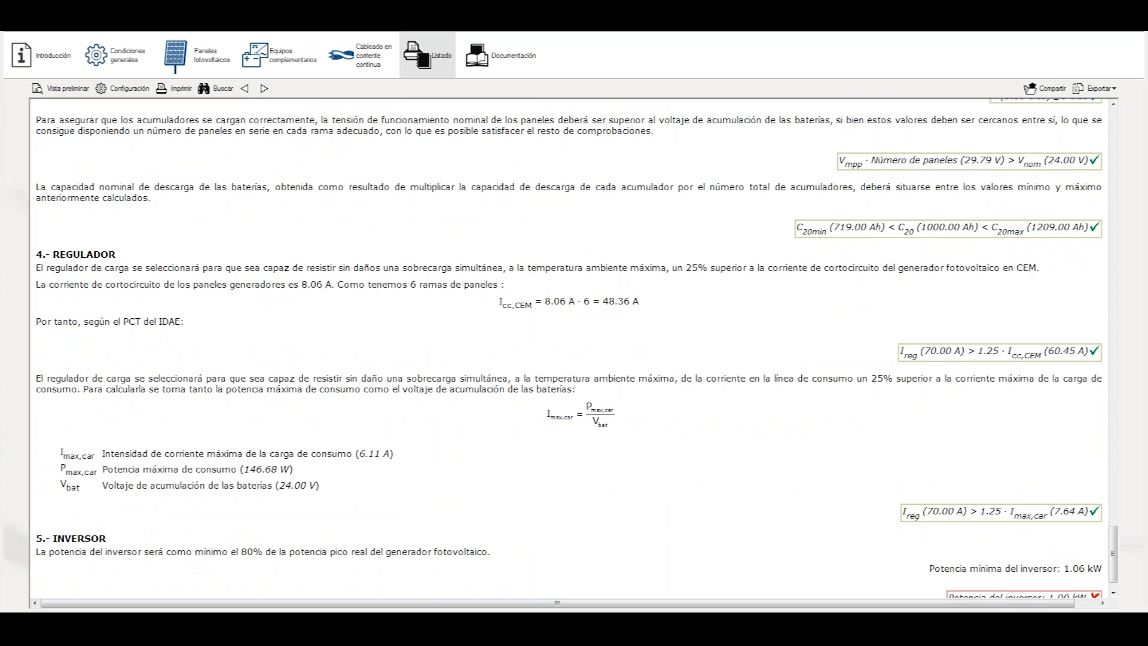
{"action": "scroll", "coordinate": [930, 250], "scroll_direction": "down", "scroll_amount": 1}
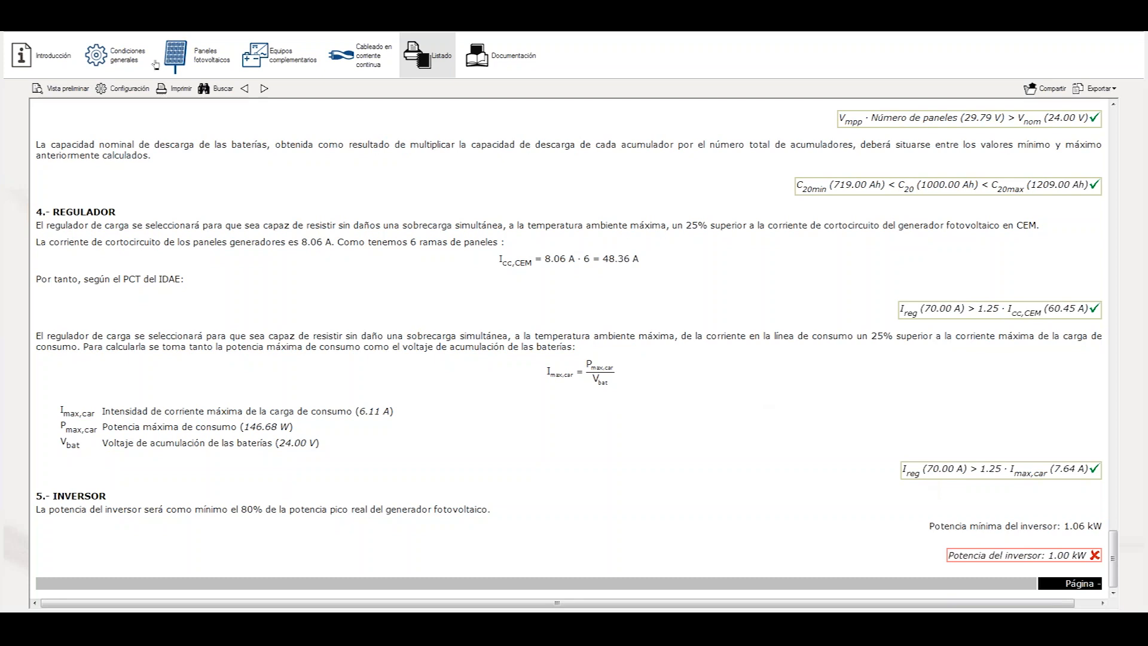
Set the inverter's delivered power to 1100 W and check the inverter verification at the end of the report
{"action": "left_click", "coordinate": [197, 63]}
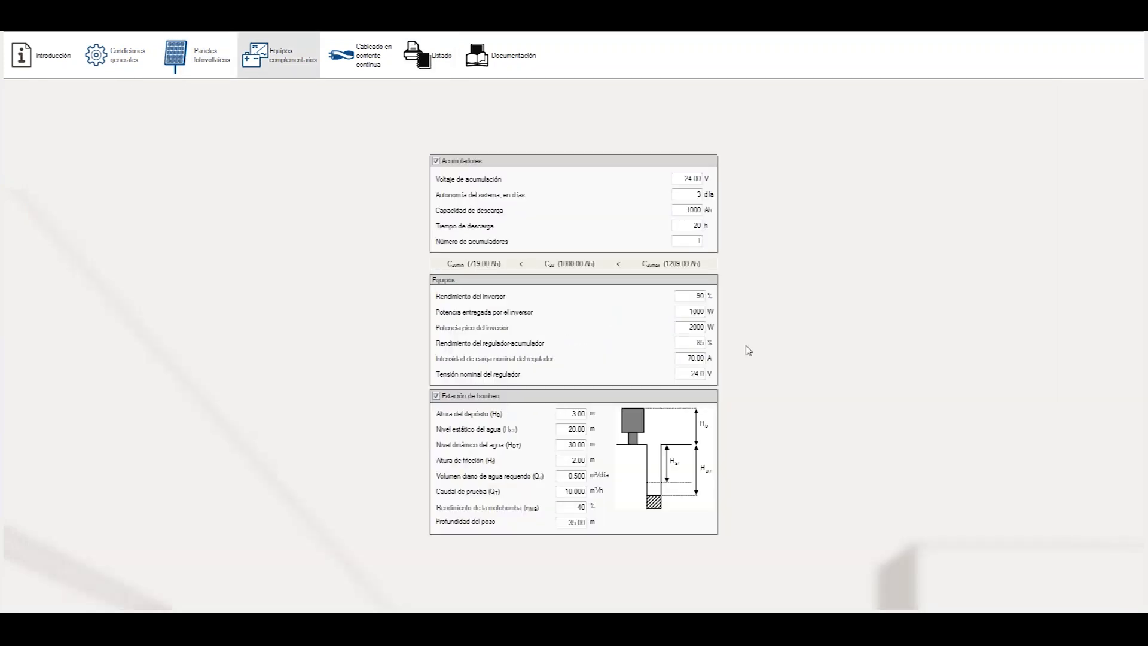
{"action": "double_click", "coordinate": [681, 312]}
{"action": "type", "text": "1"}
{"action": "left_click", "coordinate": [427, 55]}
{"action": "scroll", "coordinate": [566, 340], "scroll_direction": "down", "scroll_amount": 10}
{"action": "scroll", "coordinate": [566, 340], "scroll_direction": "down", "scroll_amount": 20}
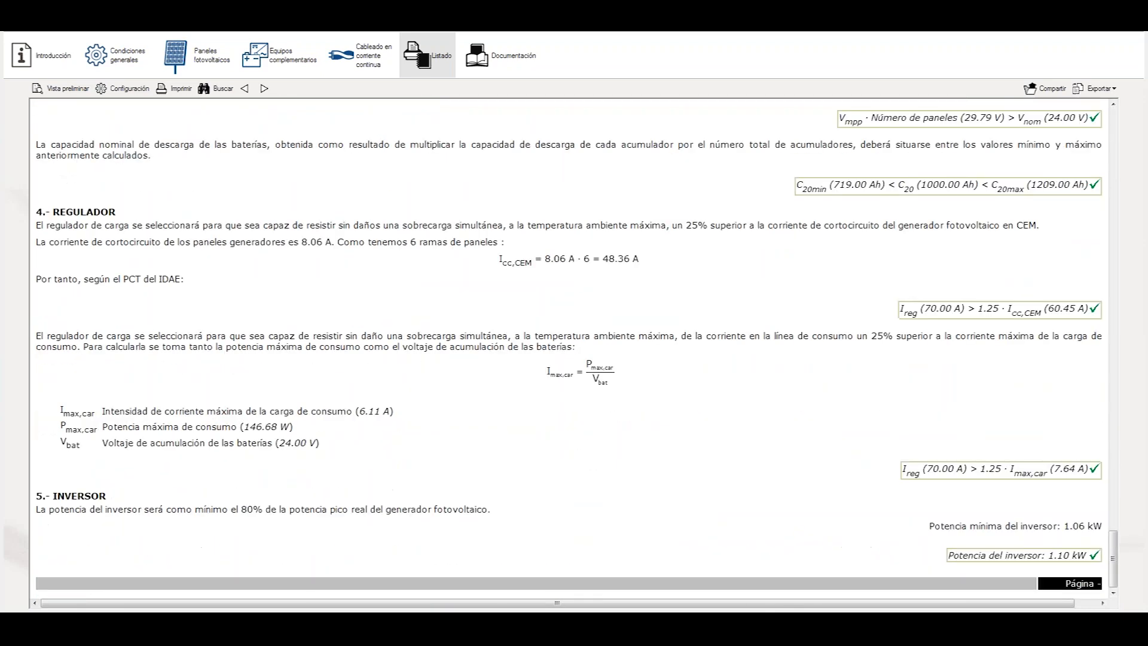
Recheck the report's accumulator and regulator verifications, and accept the photovoltaic supply settings
{"action": "scroll", "coordinate": [702, 439], "scroll_direction": "up", "scroll_amount": 3}
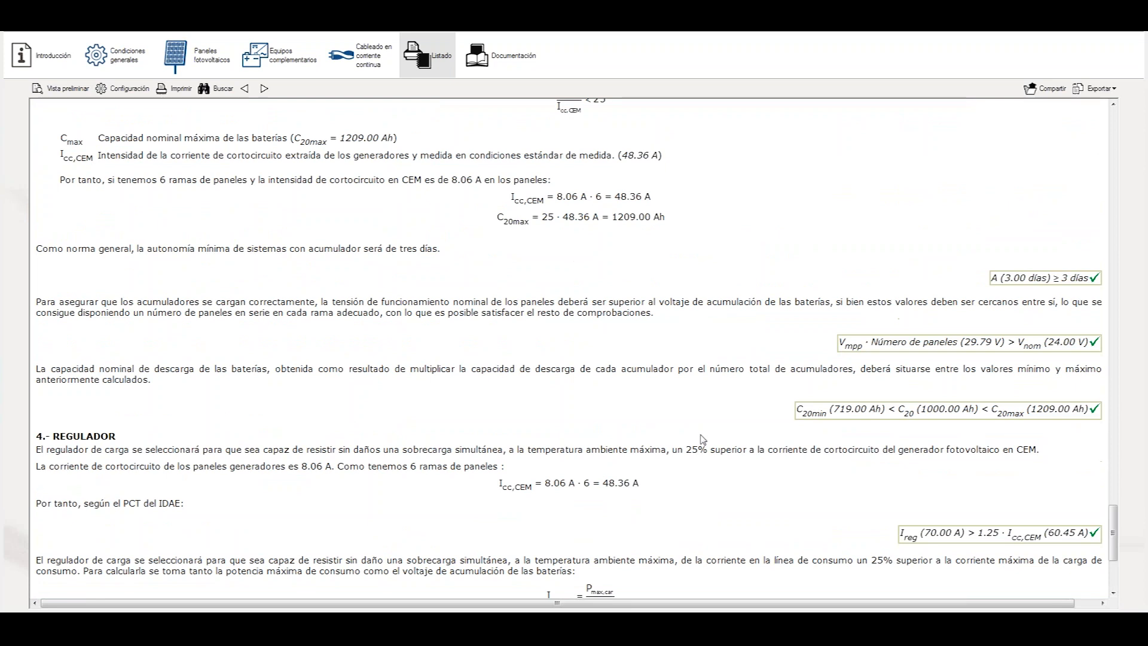
{"action": "scroll", "coordinate": [703, 439], "scroll_direction": "up", "scroll_amount": 1}
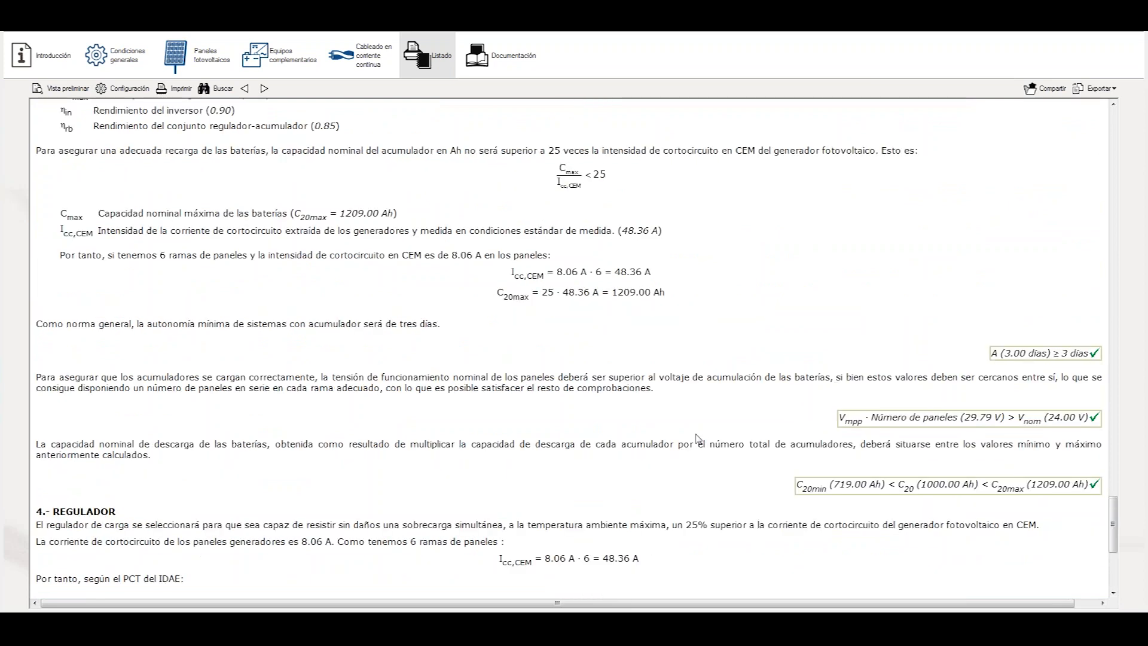
{"action": "scroll", "coordinate": [697, 438], "scroll_direction": "down", "scroll_amount": 4}
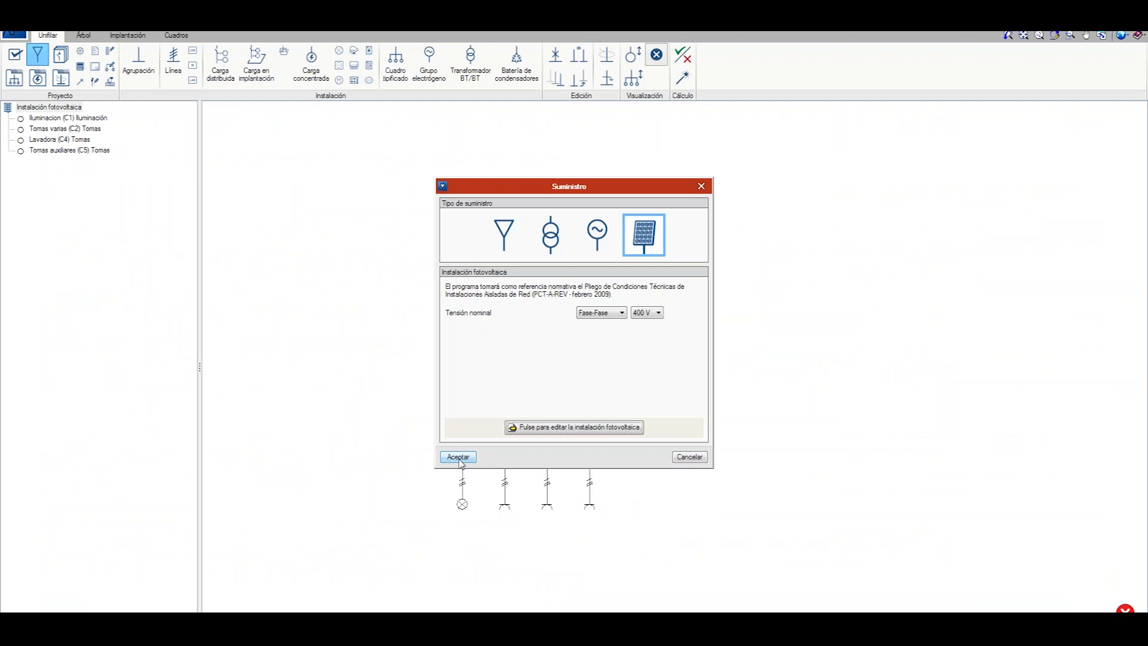
{"action": "left_click", "coordinate": [458, 458]}
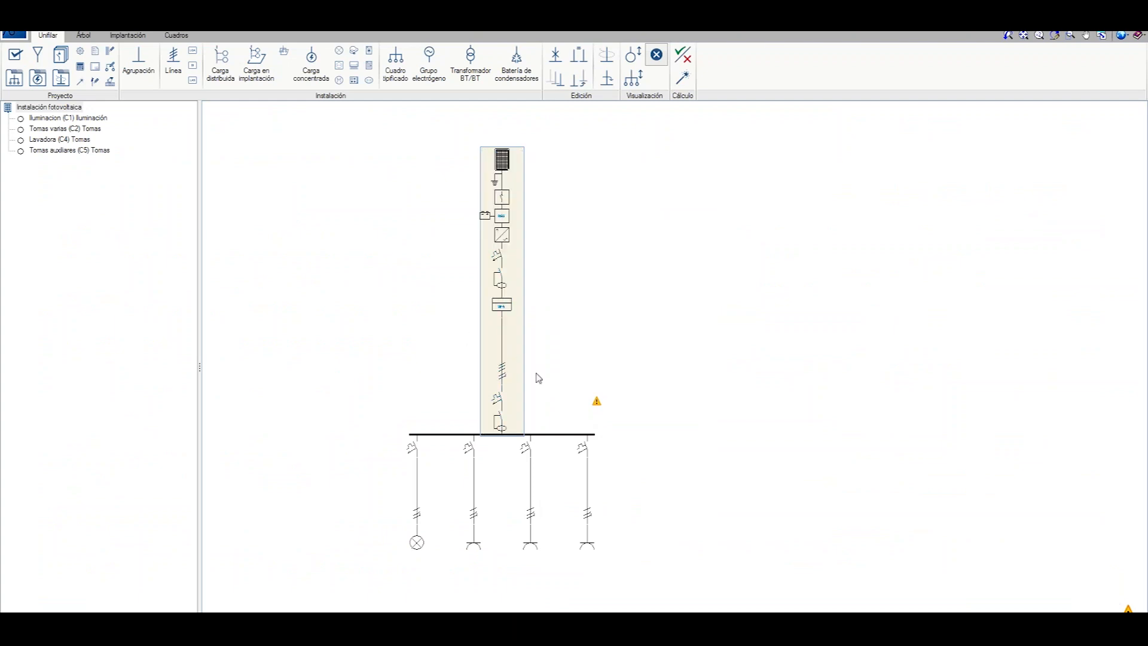
Calculate the installation and display the check results on the single-line diagram
{"action": "scroll", "coordinate": [540, 375], "scroll_direction": "up", "scroll_amount": 1}
{"action": "scroll", "coordinate": [547, 365], "scroll_direction": "down", "scroll_amount": 1}
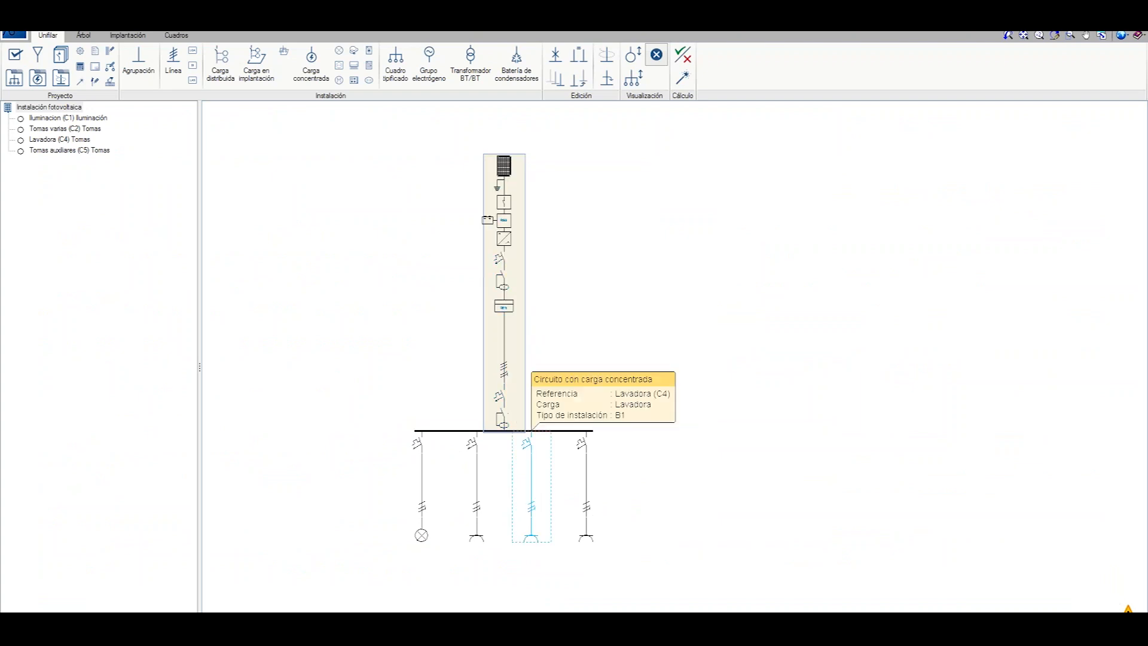
{"action": "left_click", "coordinate": [683, 55]}
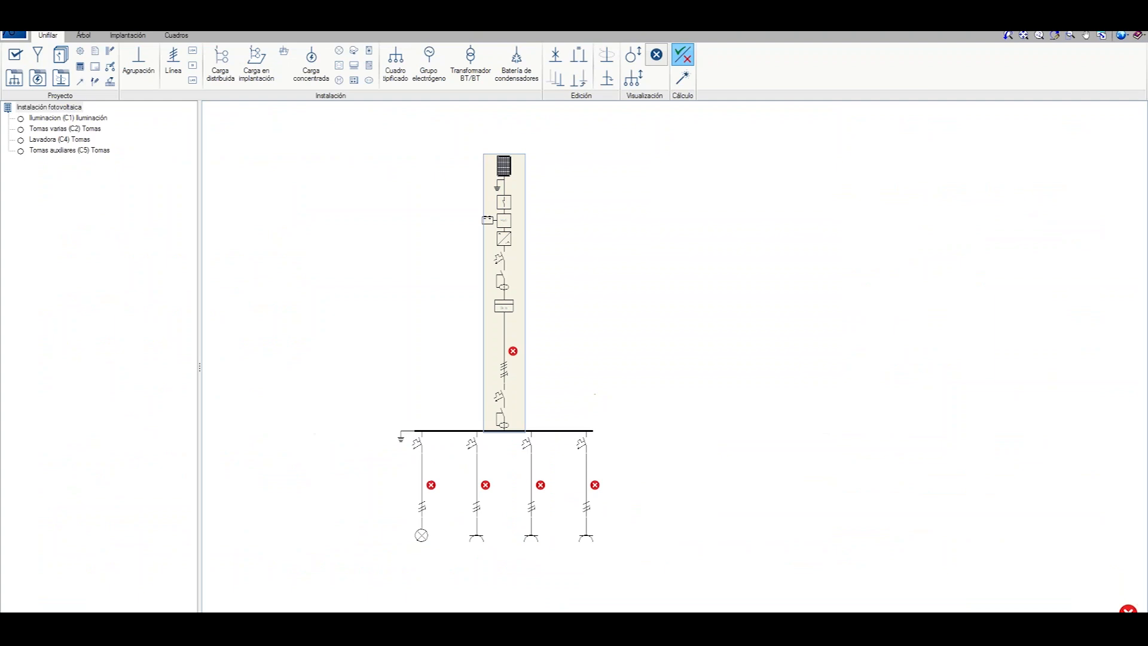
Examine the lighting circuit C1's check of short-circuit protection devices under UNE-HD 60364-4-43, section 434.5.2
{"action": "scroll", "coordinate": [532, 432], "scroll_direction": "up", "scroll_amount": 4}
{"action": "scroll", "coordinate": [616, 303], "scroll_direction": "down", "scroll_amount": 4}
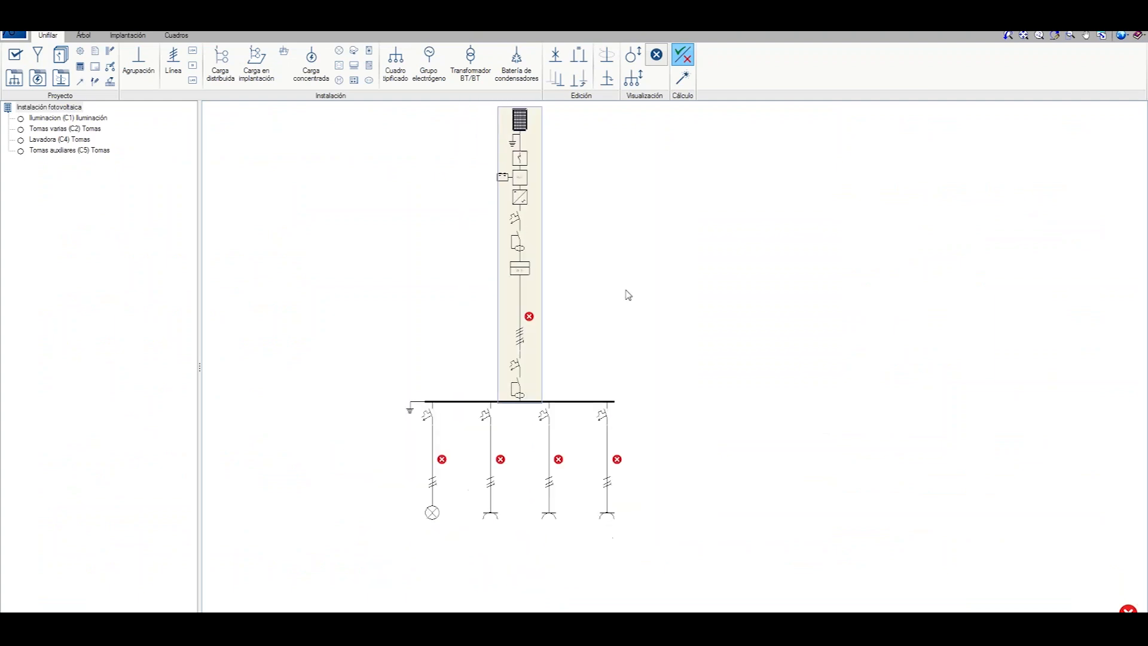
{"action": "scroll", "coordinate": [515, 482], "scroll_direction": "up", "scroll_amount": 2}
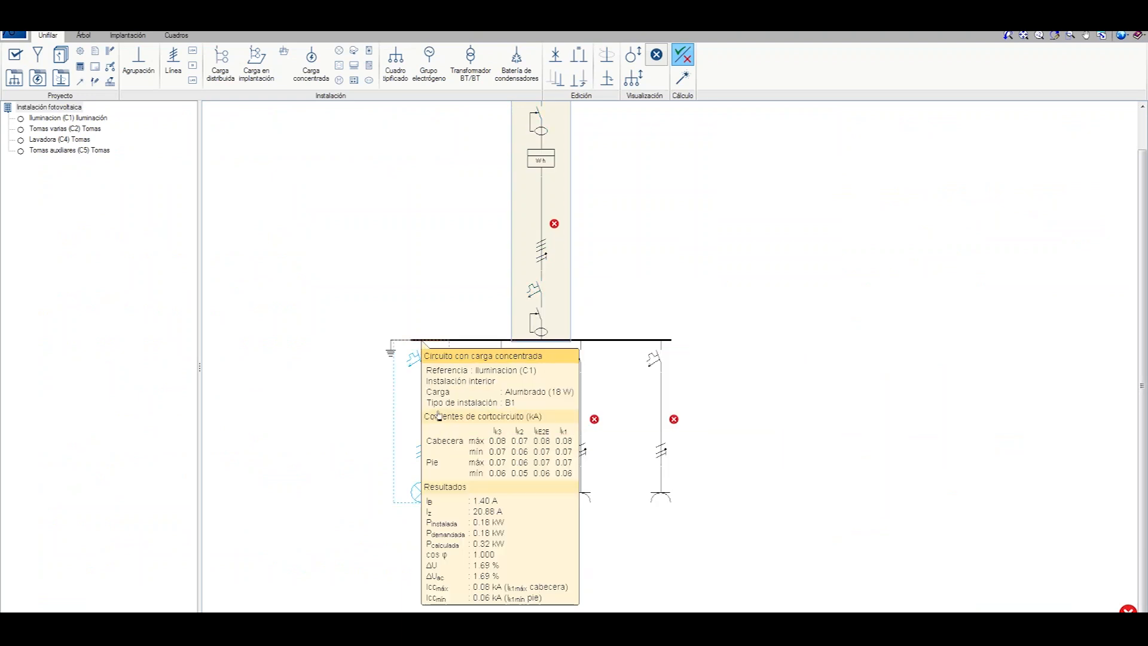
{"action": "left_click", "coordinate": [432, 419]}
{"action": "left_click", "coordinate": [178, 145]}
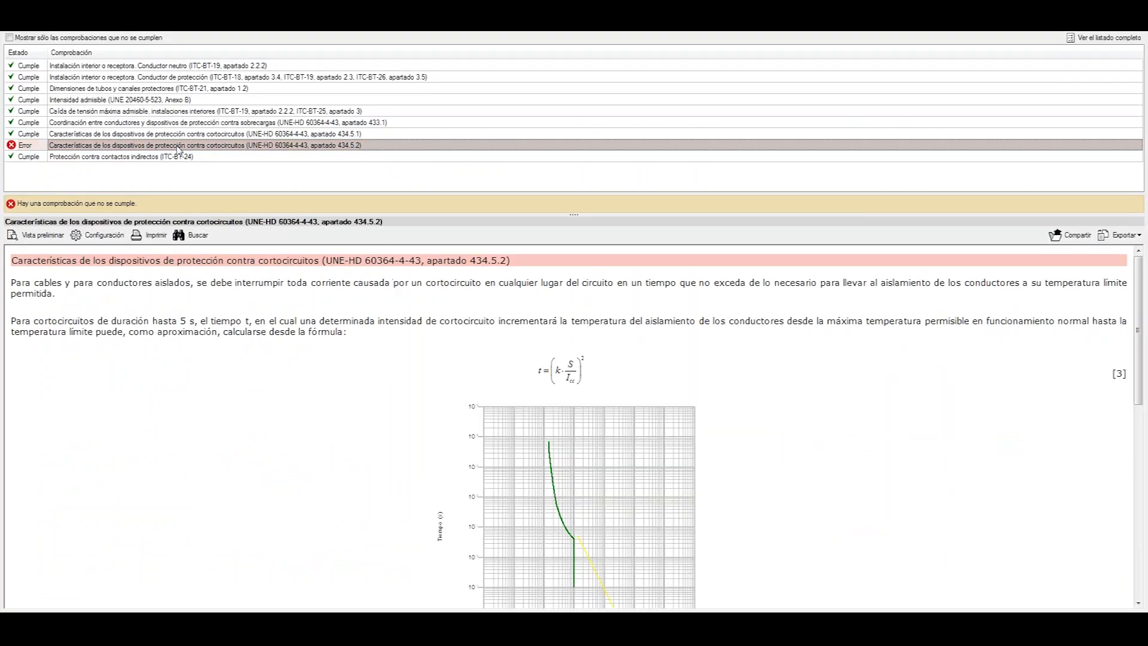
{"action": "left_click", "coordinate": [431, 378]}
{"action": "scroll", "coordinate": [447, 363], "scroll_direction": "down", "scroll_amount": 8}
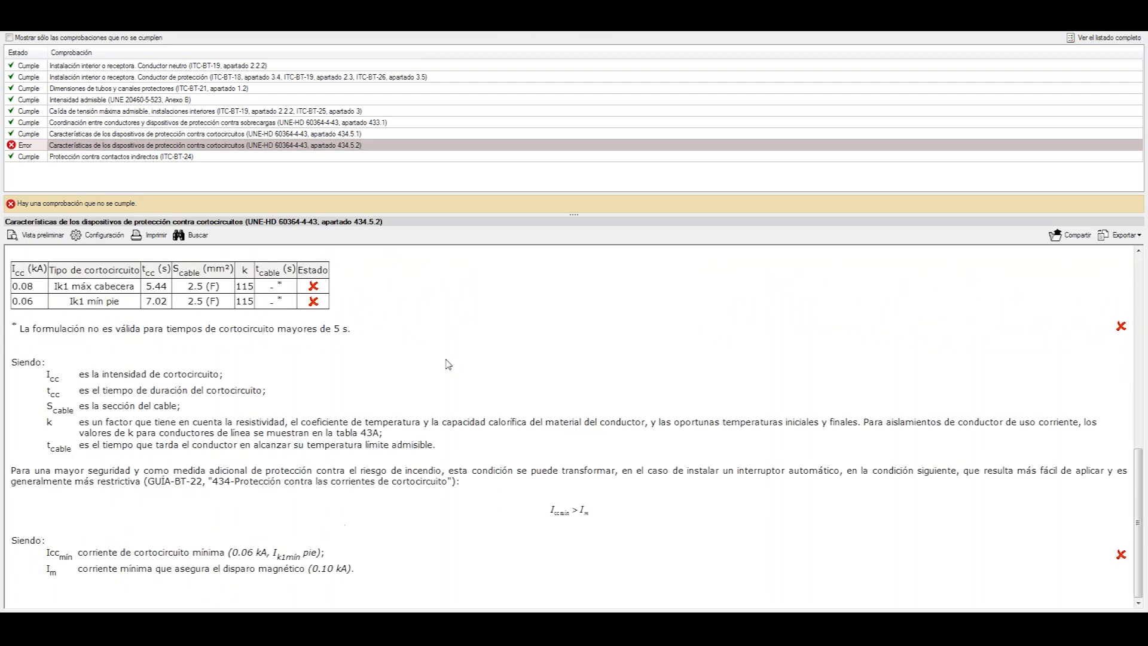
{"action": "scroll", "coordinate": [448, 363], "scroll_direction": "up", "scroll_amount": 5}
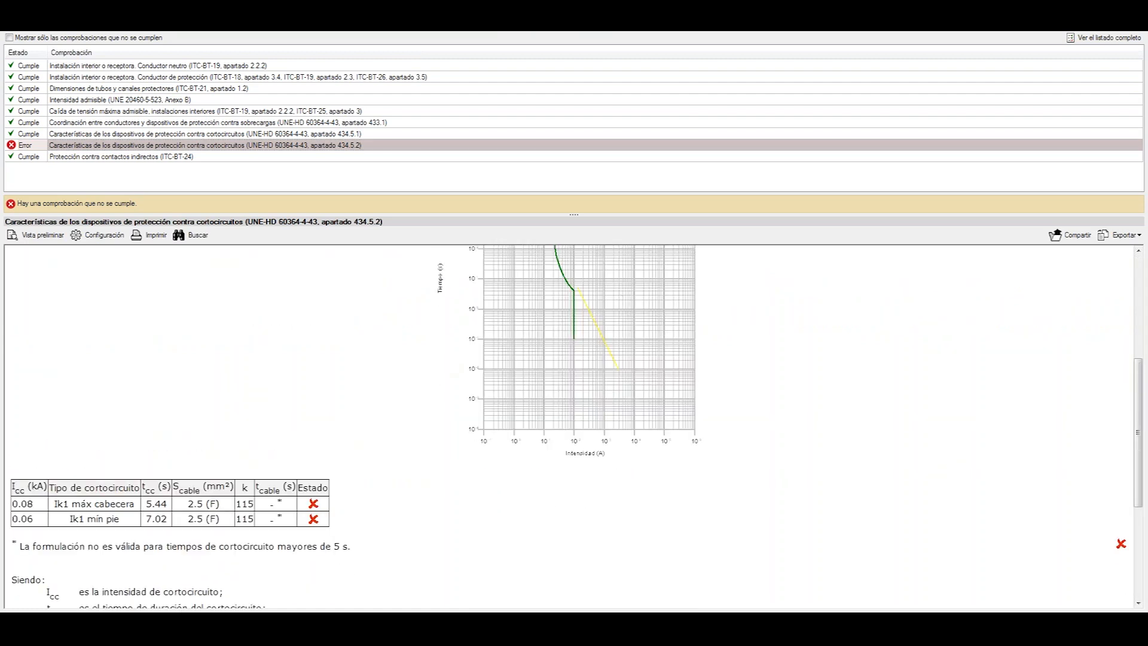
{"action": "key", "text": "Escape"}
Finish reading circuit C1's short-circuit check and view the photovoltaic supply line's check report
{"action": "scroll", "coordinate": [529, 515], "scroll_direction": "down", "scroll_amount": 5}
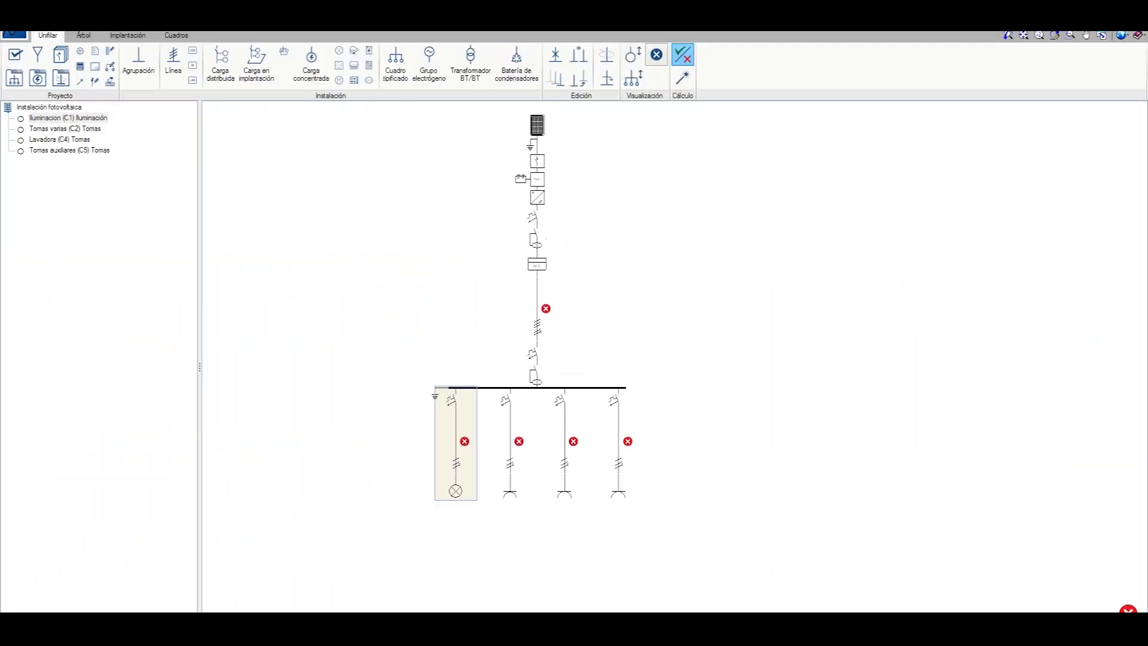
{"action": "scroll", "coordinate": [571, 328], "scroll_direction": "up", "scroll_amount": 2}
{"action": "left_click", "coordinate": [519, 180]}
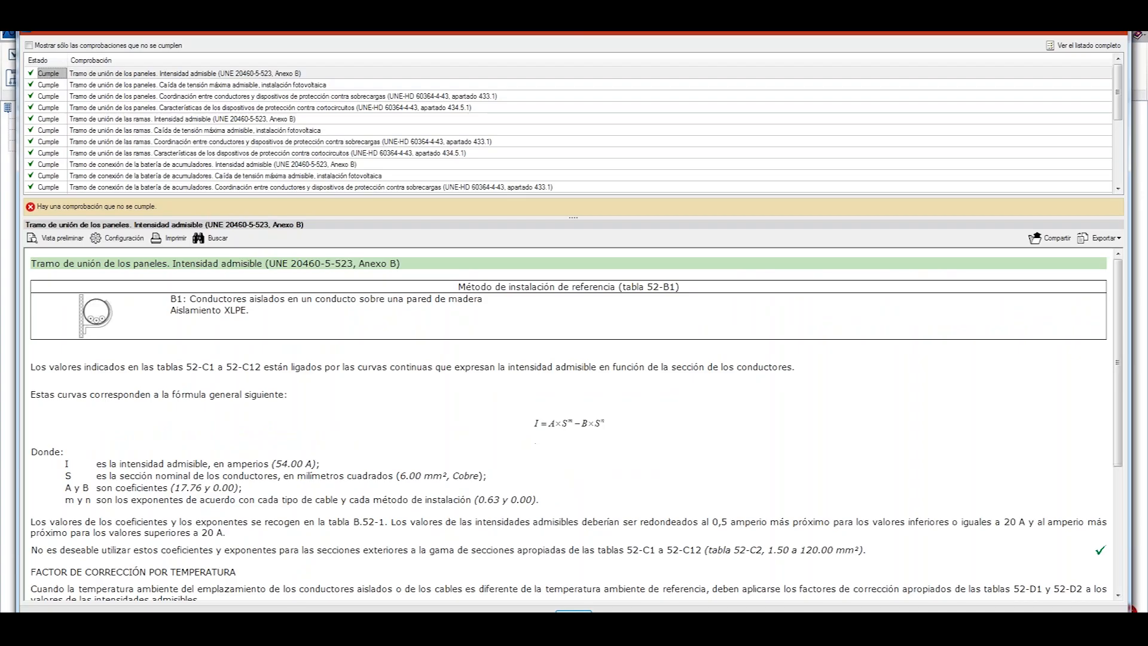
{"action": "key", "text": "Escape"}
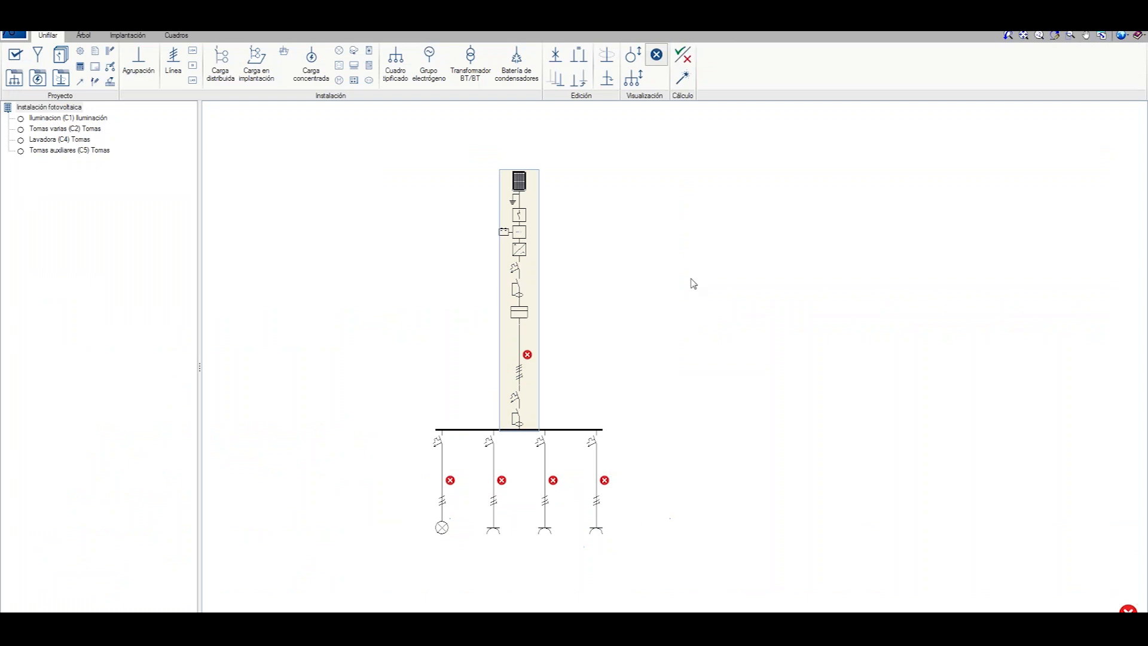
Set the supply line's polarity to F+N, its length to 8 m and its phase cable section to 10 mm²
{"action": "left_click", "coordinate": [520, 312]}
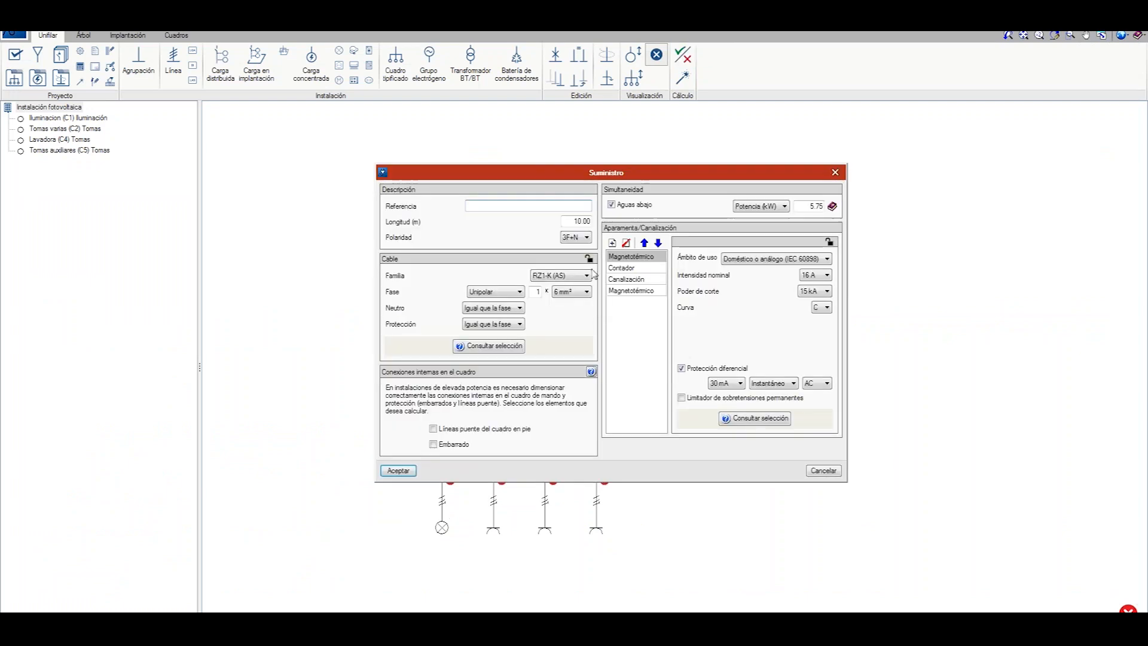
{"action": "left_click", "coordinate": [575, 241]}
{"action": "left_click", "coordinate": [575, 256]}
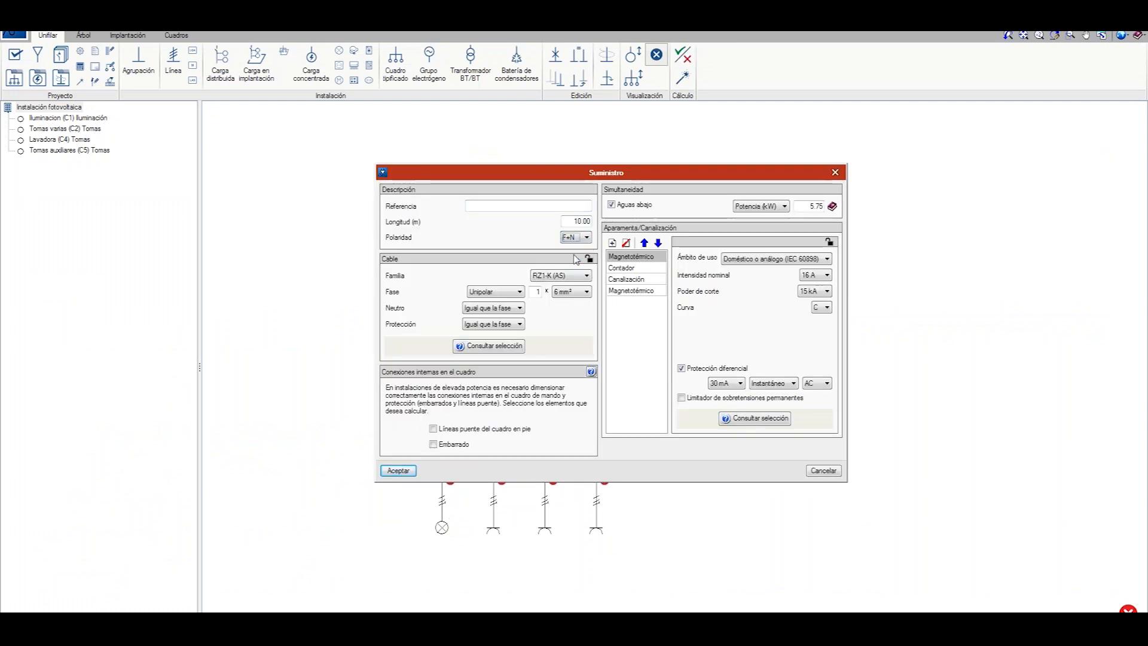
{"action": "left_click", "coordinate": [572, 222]}
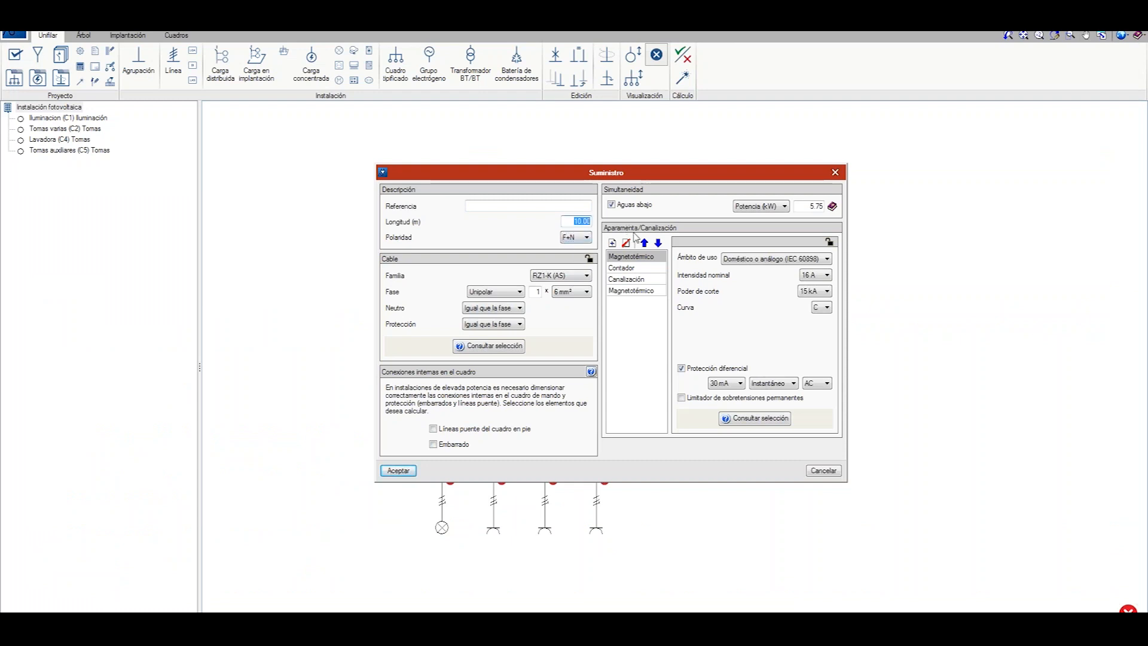
{"action": "type", "text": "8"}
{"action": "left_click", "coordinate": [584, 292]}
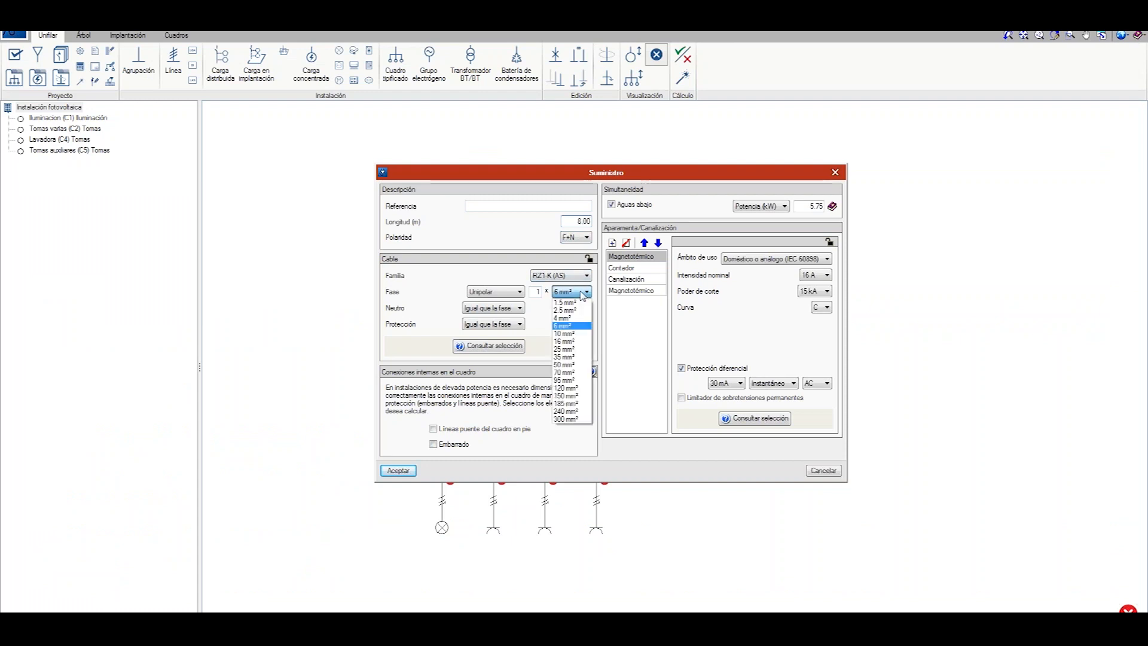
{"action": "left_click", "coordinate": [572, 333]}
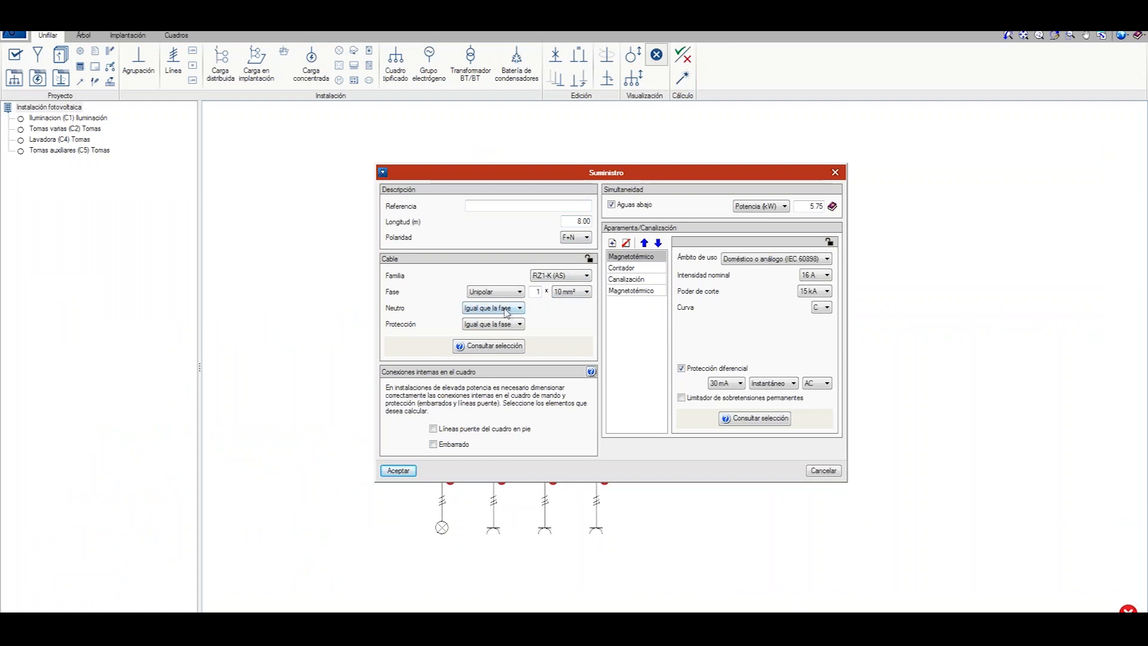
Set the supply's first circuit breaker to 25 A with curve B, review the last breaker, and accept the supply settings
{"action": "left_click", "coordinate": [826, 276]}
{"action": "left_click", "coordinate": [810, 317]}
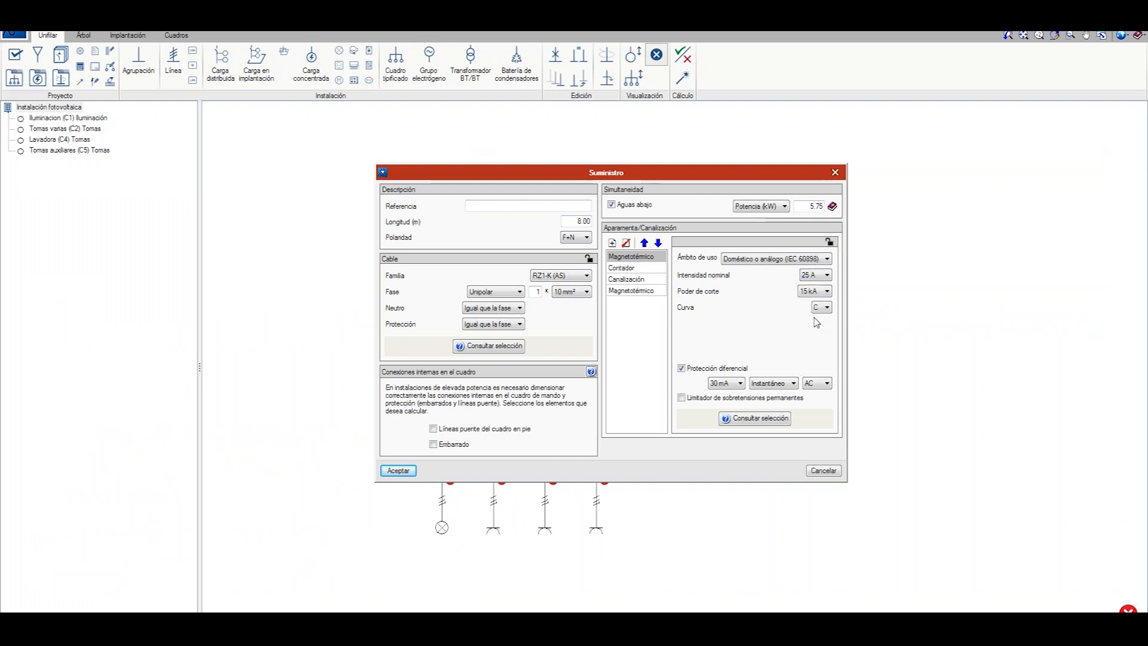
{"action": "left_click", "coordinate": [823, 310]}
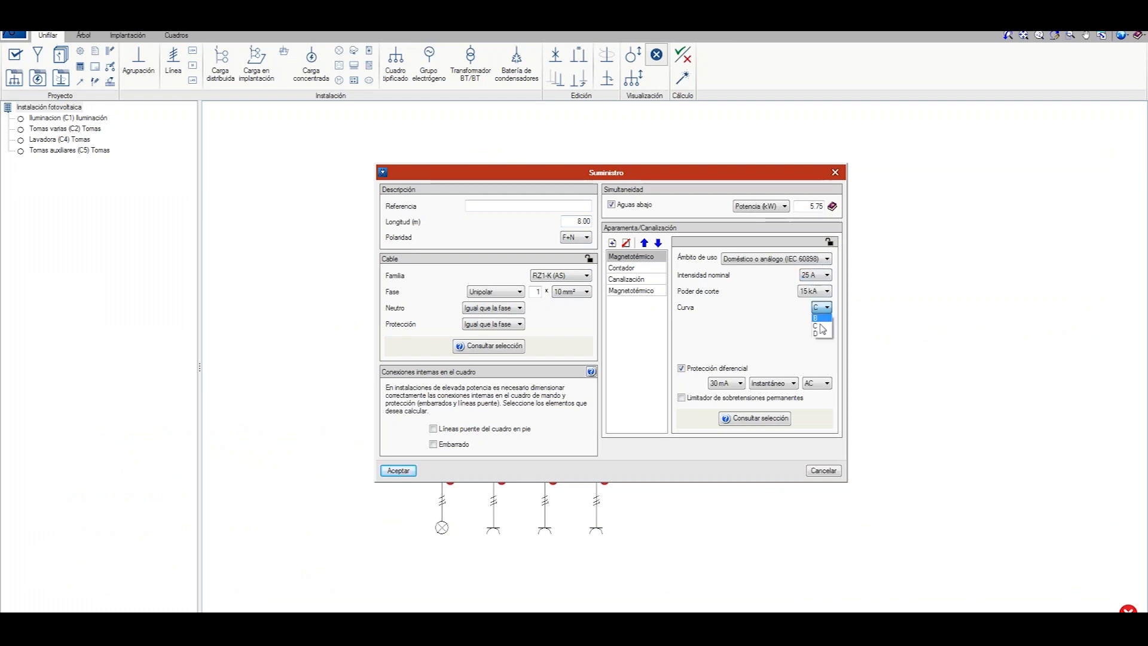
{"action": "left_click", "coordinate": [822, 319]}
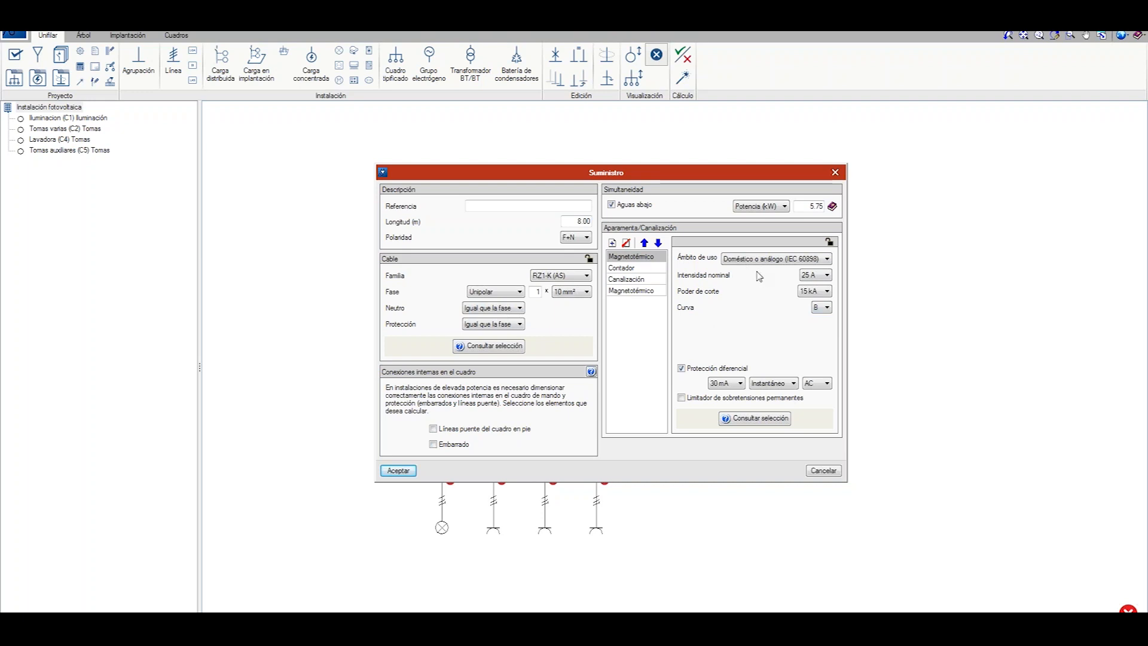
{"action": "left_click", "coordinate": [633, 291]}
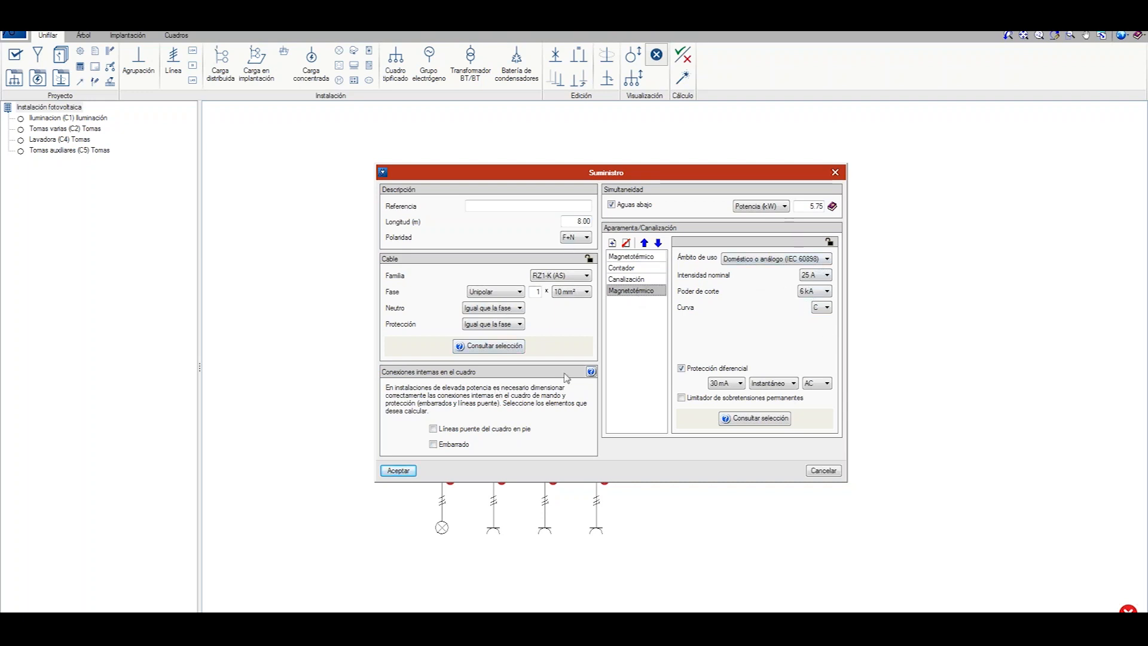
{"action": "left_click", "coordinate": [398, 470]}
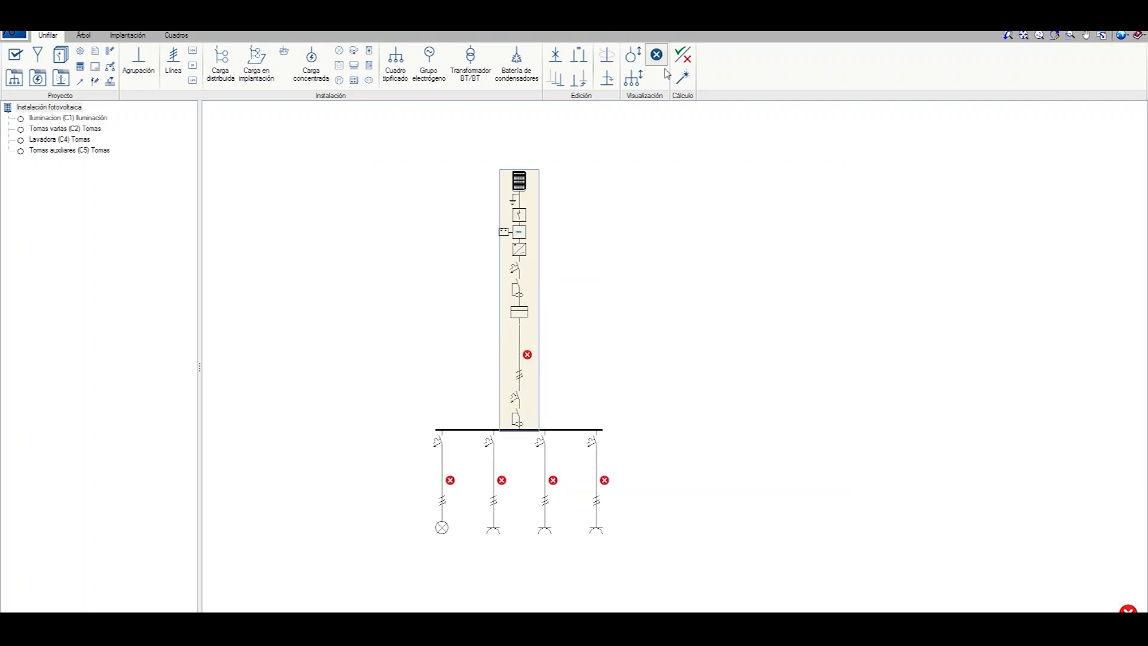
Display the check results on the single-line diagram and inspect the data of the supply breaker upstream of the meter
{"action": "left_click", "coordinate": [683, 55]}
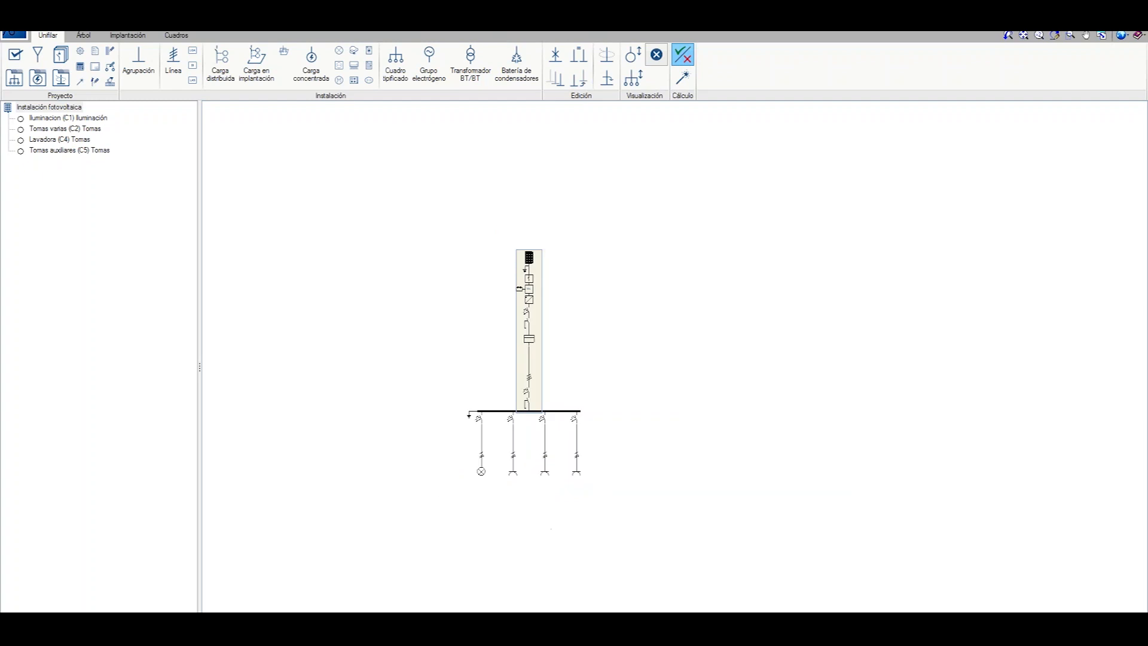
{"action": "scroll", "coordinate": [622, 356], "scroll_direction": "up", "scroll_amount": 3}
{"action": "scroll", "coordinate": [493, 595], "scroll_direction": "up", "scroll_amount": 4}
{"action": "scroll", "coordinate": [546, 458], "scroll_direction": "down", "scroll_amount": 5}
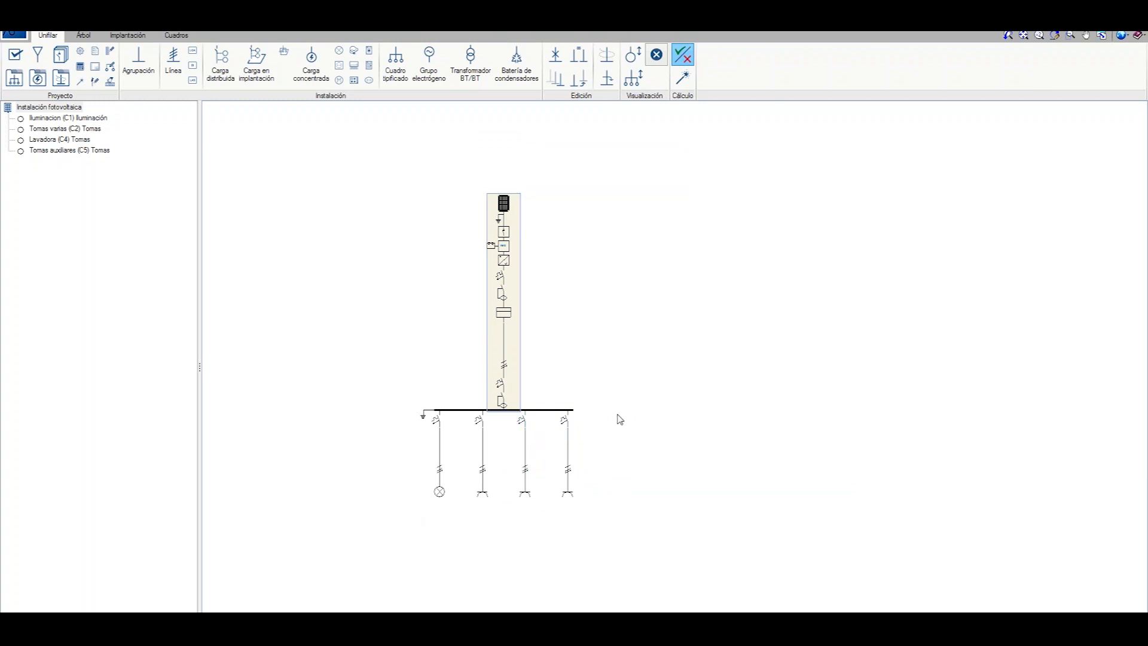
{"action": "scroll", "coordinate": [621, 421], "scroll_direction": "up", "scroll_amount": 1}
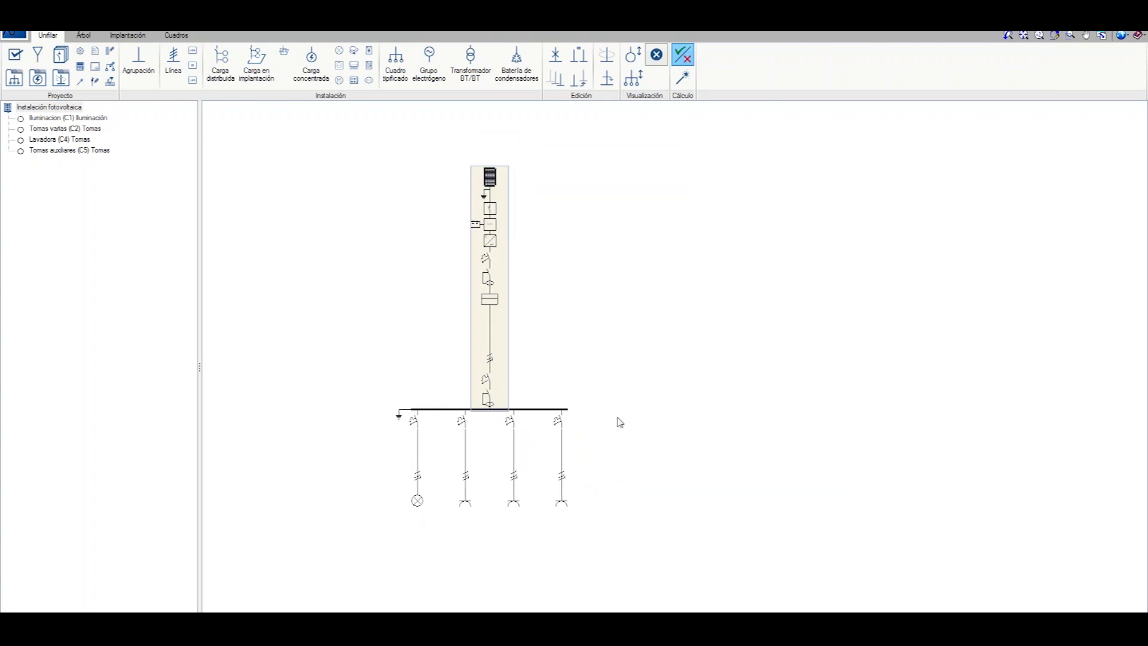
{"action": "scroll", "coordinate": [534, 309], "scroll_direction": "up", "scroll_amount": 2}
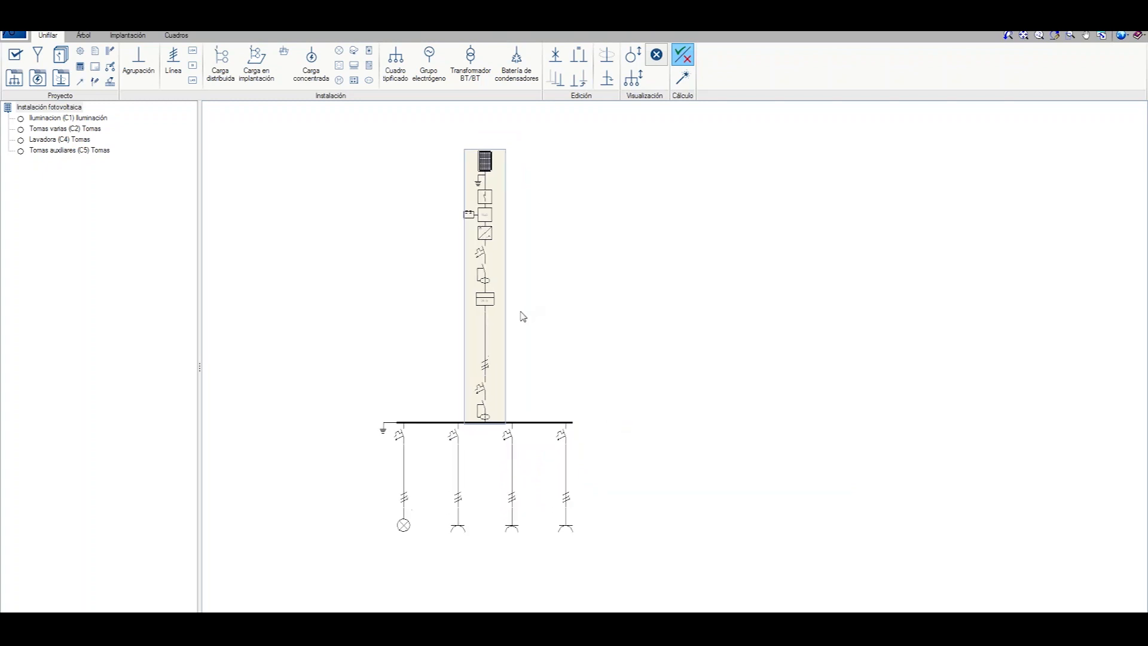
{"action": "mouse_move", "coordinate": [508, 437]}
{"action": "scroll", "coordinate": [507, 437], "scroll_direction": "down", "scroll_amount": 1}
{"action": "mouse_move", "coordinate": [492, 291]}
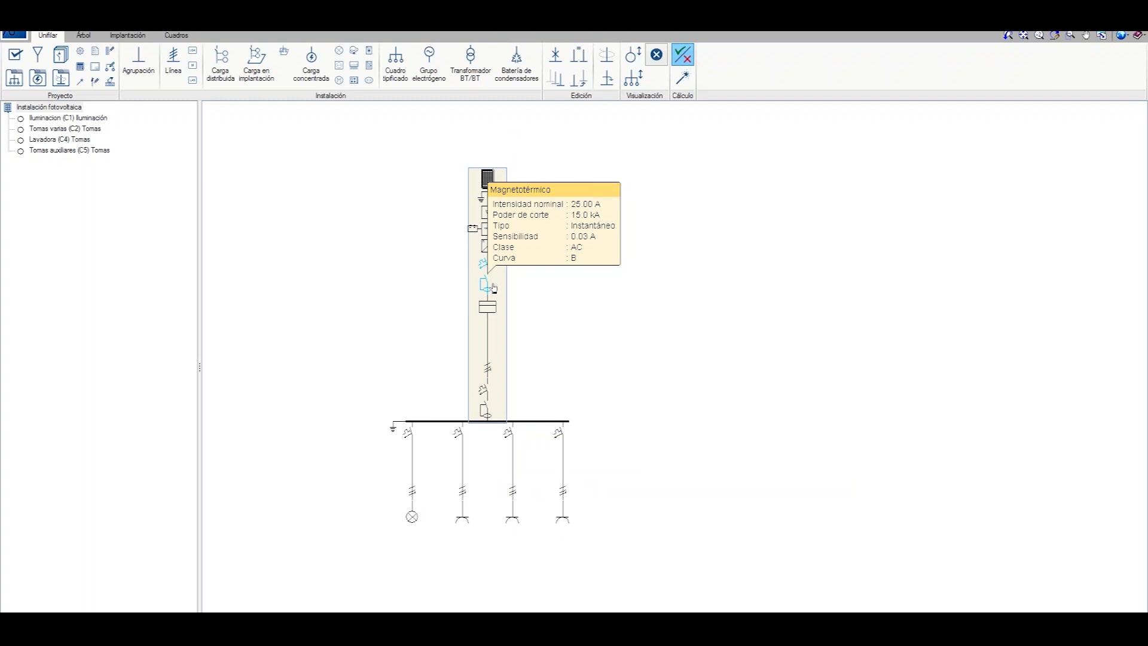
{"action": "scroll", "coordinate": [556, 300], "scroll_direction": "down", "scroll_amount": 1}
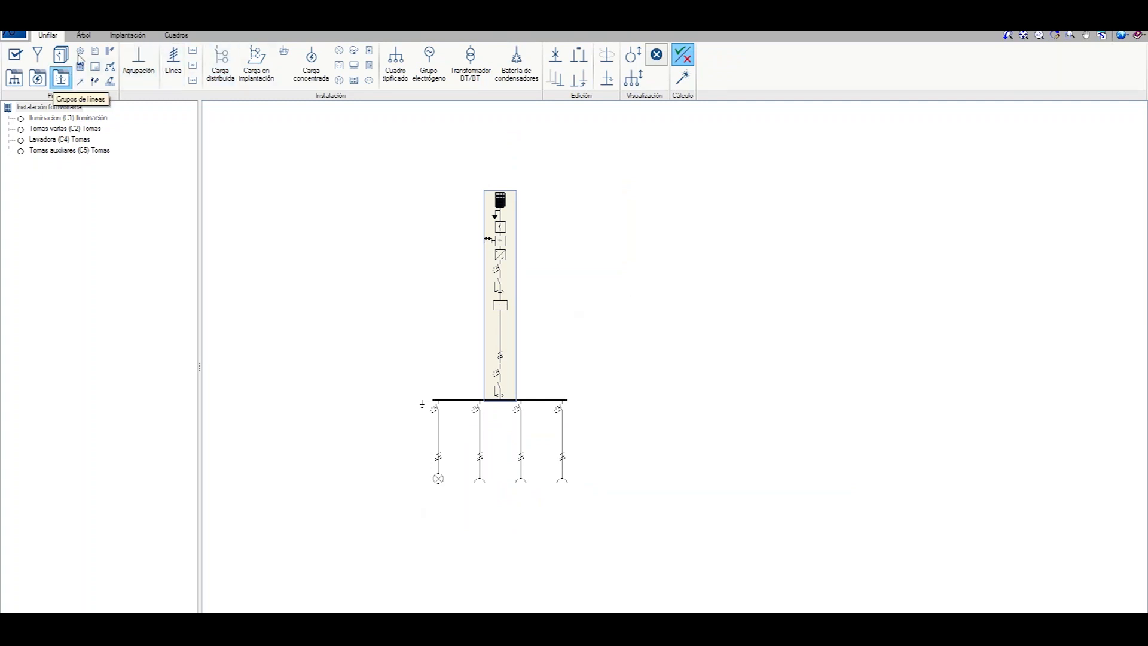
Add an "Esquema unifilar" drawing to the drawing selection and generate the drawings without keeping the previous composition
{"action": "left_click", "coordinate": [93, 25]}
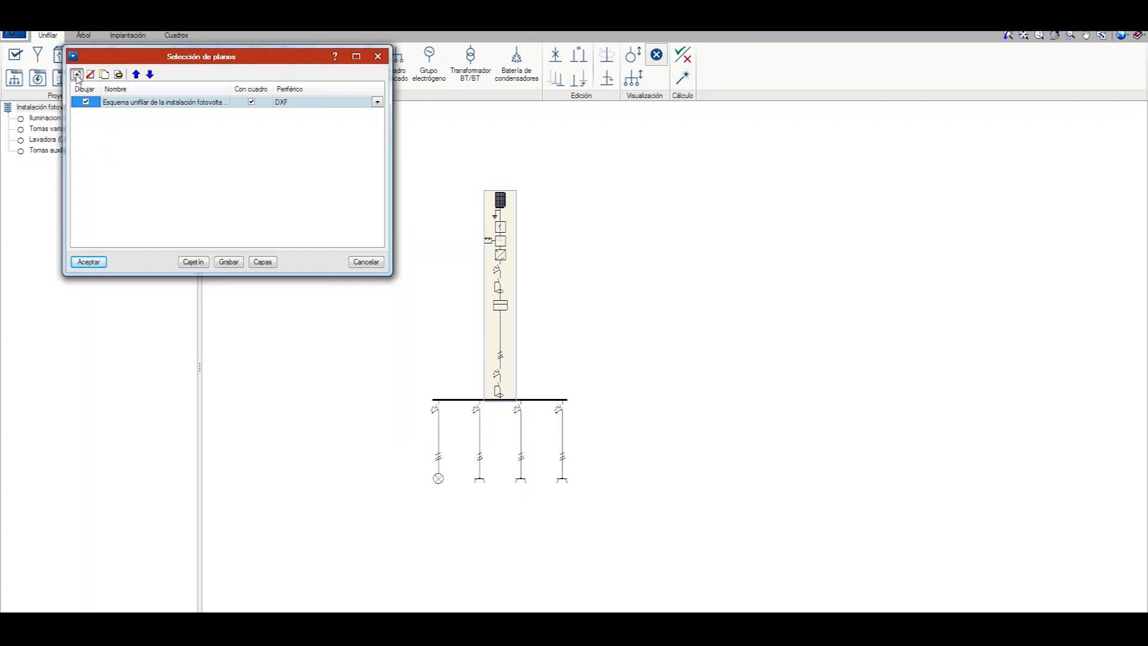
{"action": "left_click", "coordinate": [78, 75]}
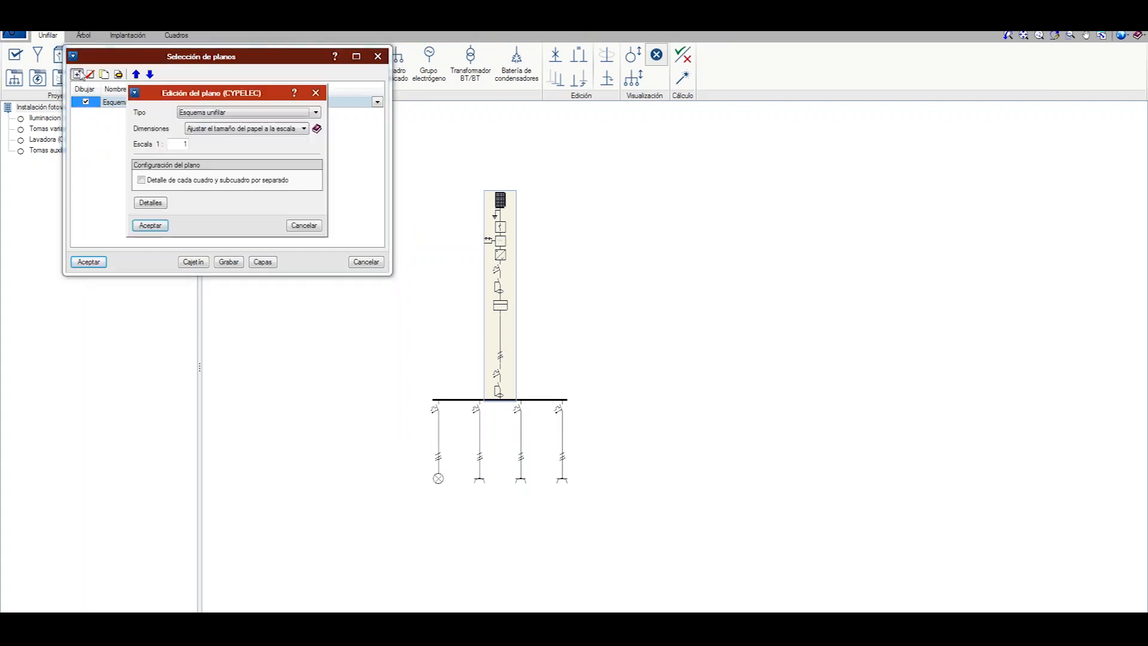
{"action": "left_click", "coordinate": [278, 113]}
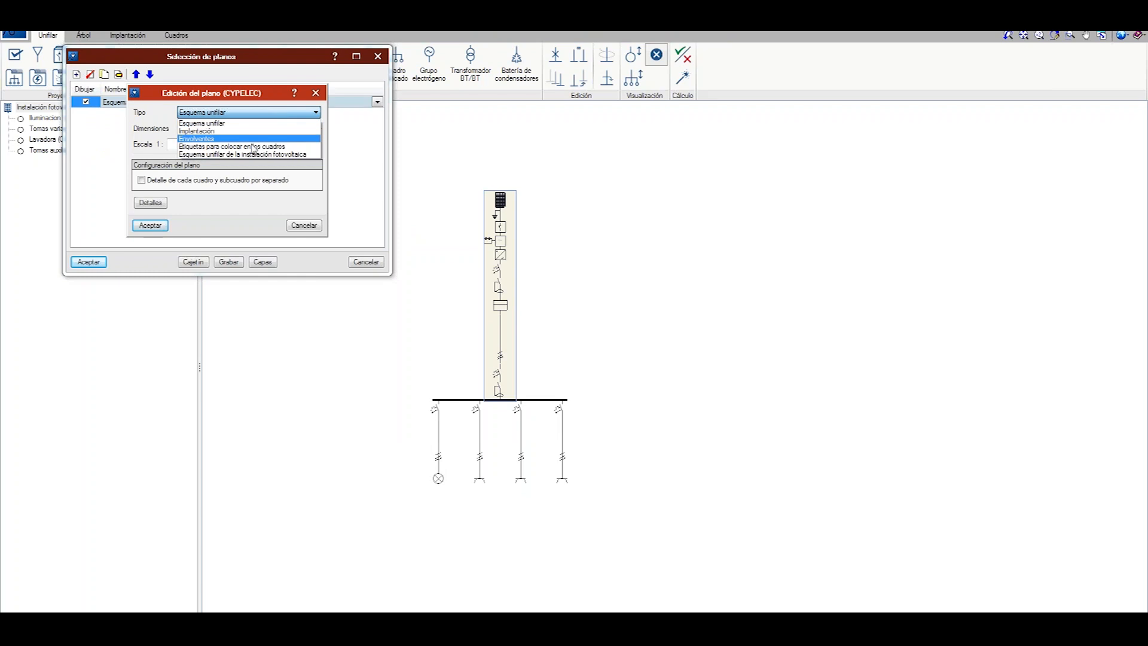
{"action": "left_click", "coordinate": [261, 113]}
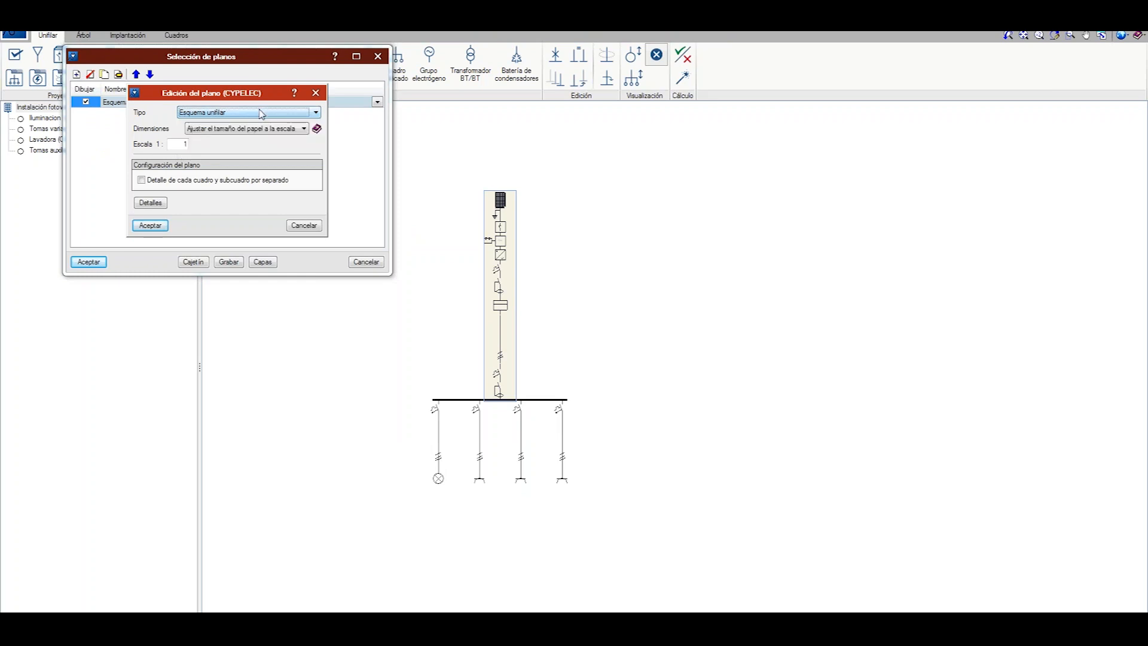
{"action": "left_click", "coordinate": [150, 225]}
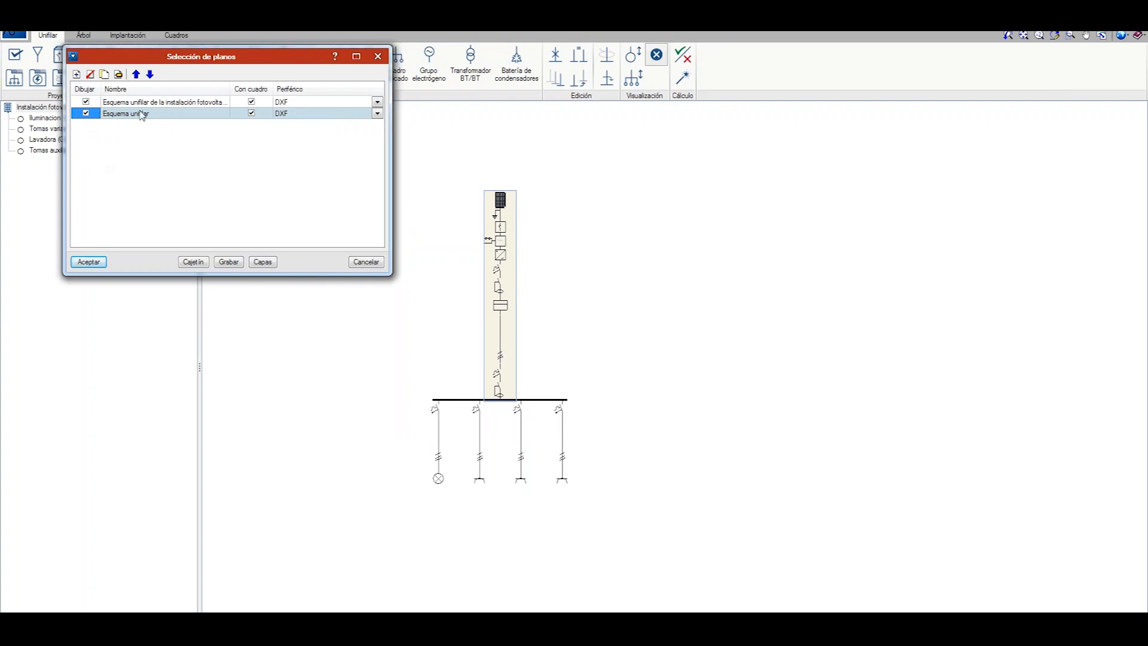
{"action": "left_click", "coordinate": [91, 263]}
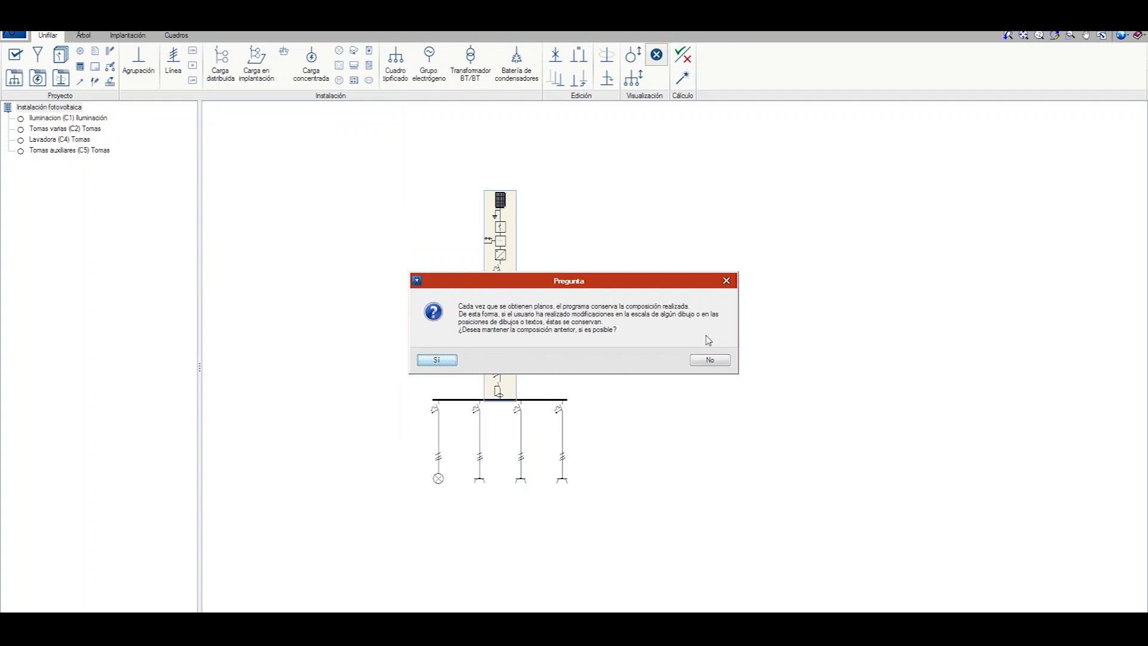
{"action": "left_click", "coordinate": [710, 361]}
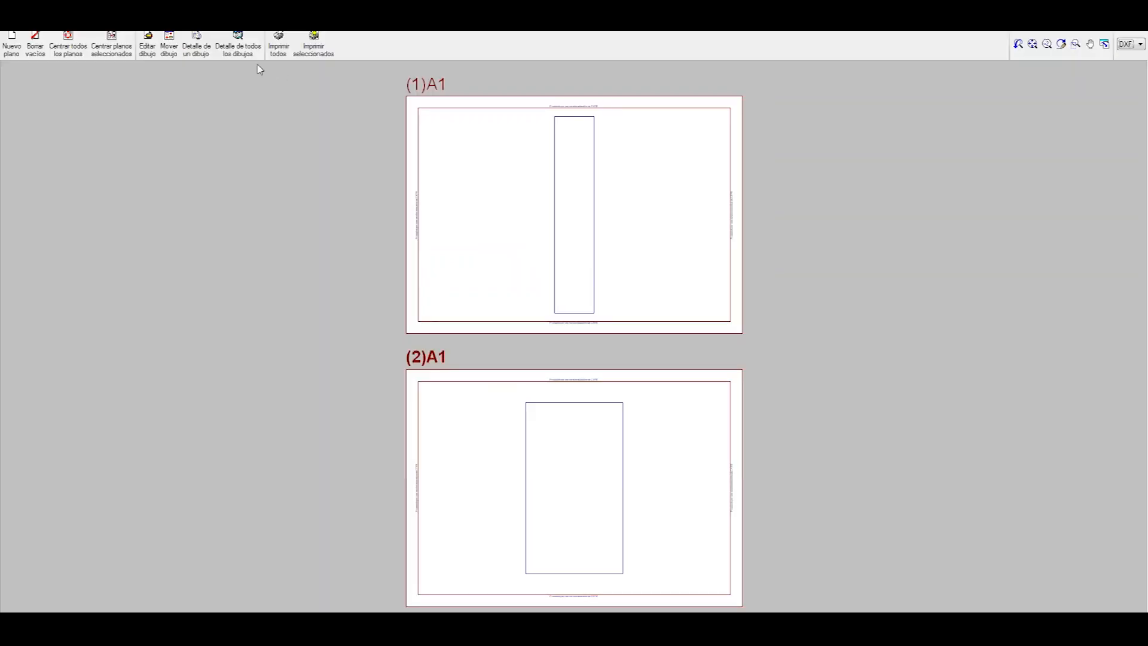
Show all drawings in detail and examine the circuits, protections and supply on the second sheet's single-line diagram
{"action": "left_click", "coordinate": [238, 45]}
{"action": "scroll", "coordinate": [611, 558], "scroll_direction": "up", "scroll_amount": 1}
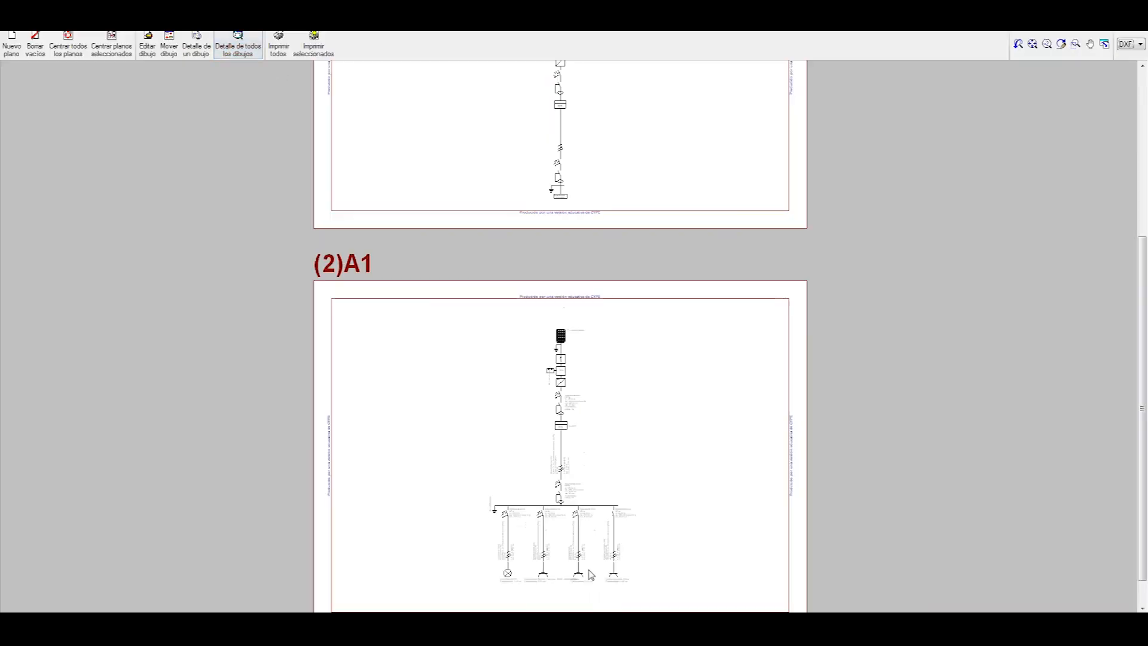
{"action": "scroll", "coordinate": [591, 575], "scroll_direction": "up", "scroll_amount": 5}
{"action": "scroll", "coordinate": [584, 588], "scroll_direction": "up", "scroll_amount": 3}
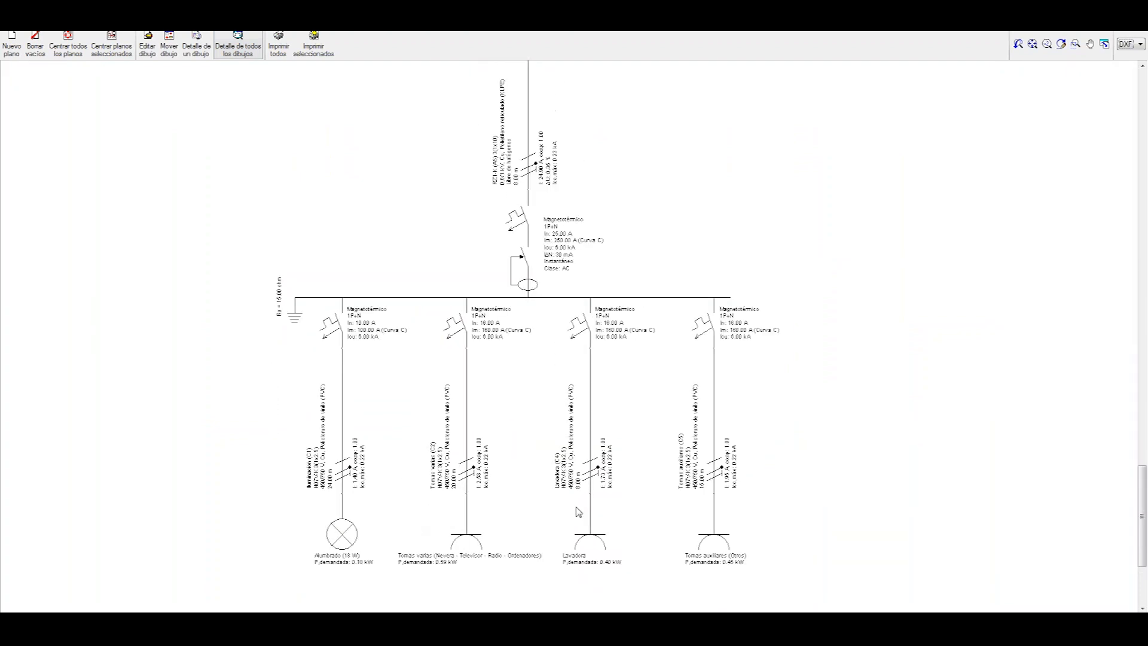
{"action": "scroll", "coordinate": [579, 512], "scroll_direction": "down", "scroll_amount": 1}
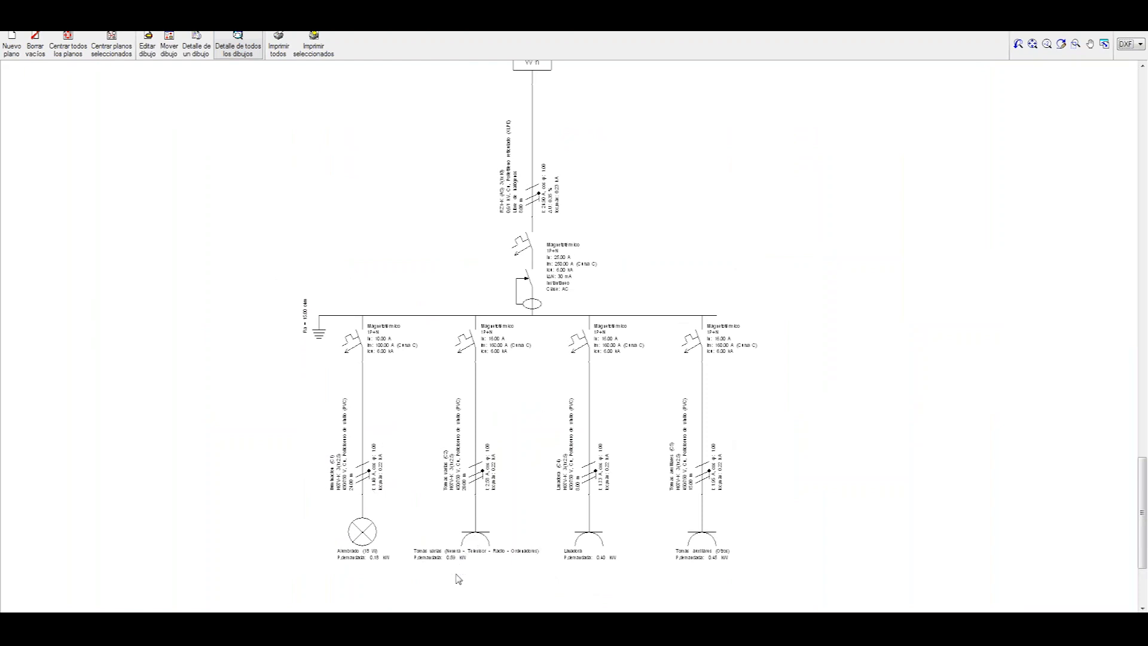
{"action": "scroll", "coordinate": [447, 526], "scroll_direction": "down", "scroll_amount": 1}
{"action": "scroll", "coordinate": [472, 438], "scroll_direction": "down", "scroll_amount": 1}
{"action": "scroll", "coordinate": [474, 292], "scroll_direction": "up", "scroll_amount": 2}
{"action": "scroll", "coordinate": [529, 289], "scroll_direction": "up", "scroll_amount": 1}
{"action": "scroll", "coordinate": [530, 290], "scroll_direction": "down", "scroll_amount": 1}
{"action": "scroll", "coordinate": [534, 179], "scroll_direction": "up", "scroll_amount": 2}
{"action": "scroll", "coordinate": [566, 226], "scroll_direction": "down", "scroll_amount": 1}
{"action": "scroll", "coordinate": [538, 505], "scroll_direction": "up", "scroll_amount": 1}
{"action": "scroll", "coordinate": [375, 307], "scroll_direction": "up", "scroll_amount": 1}
{"action": "scroll", "coordinate": [529, 435], "scroll_direction": "down", "scroll_amount": 1}
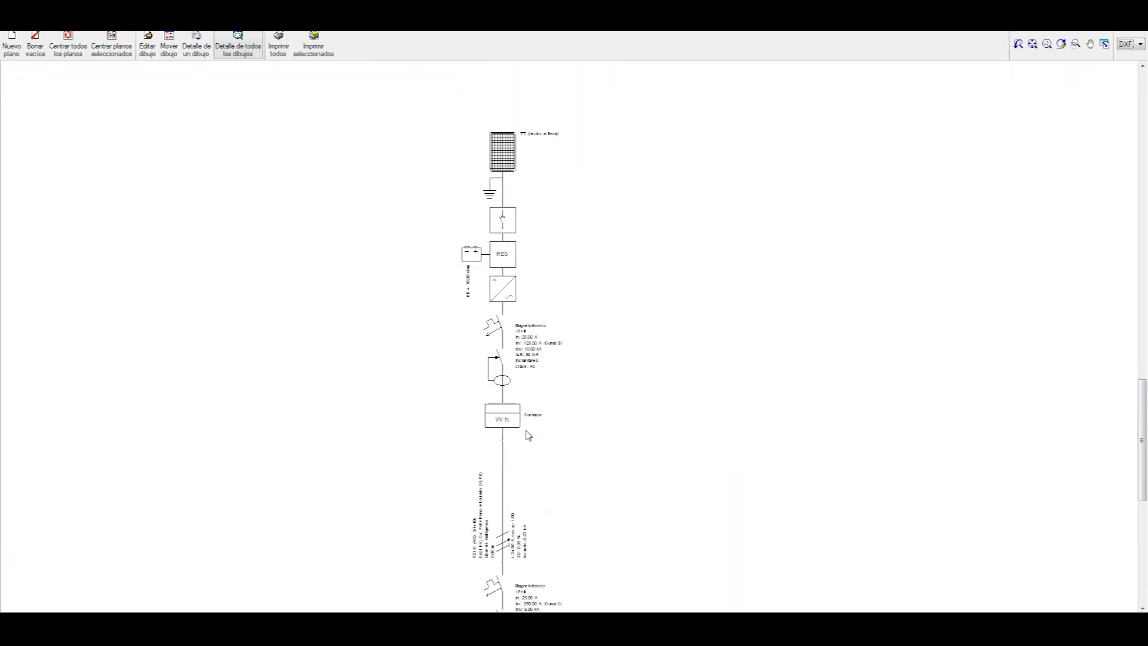
Examine the first sheet's photovoltaic single-line diagram, from the panel branches, accumulators and regulator down to the receiving installation
{"action": "scroll", "coordinate": [526, 432], "scroll_direction": "down", "scroll_amount": 6}
{"action": "scroll", "coordinate": [521, 119], "scroll_direction": "up", "scroll_amount": 1}
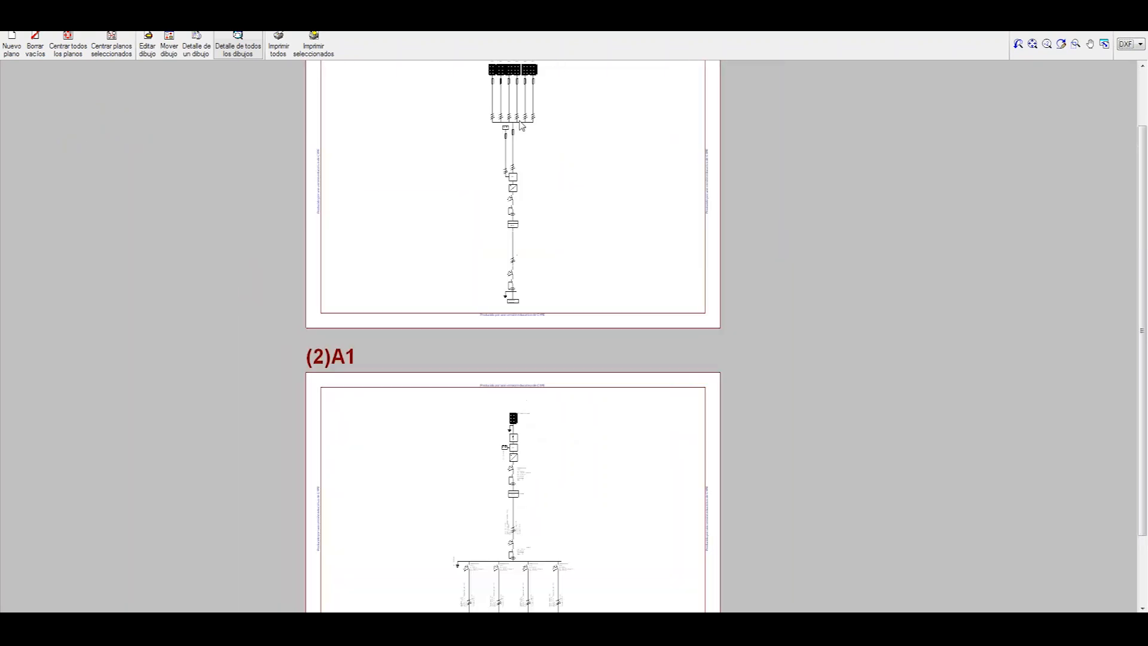
{"action": "scroll", "coordinate": [533, 379], "scroll_direction": "up", "scroll_amount": 1}
{"action": "scroll", "coordinate": [533, 380], "scroll_direction": "down", "scroll_amount": 2}
{"action": "scroll", "coordinate": [516, 411], "scroll_direction": "up", "scroll_amount": 4}
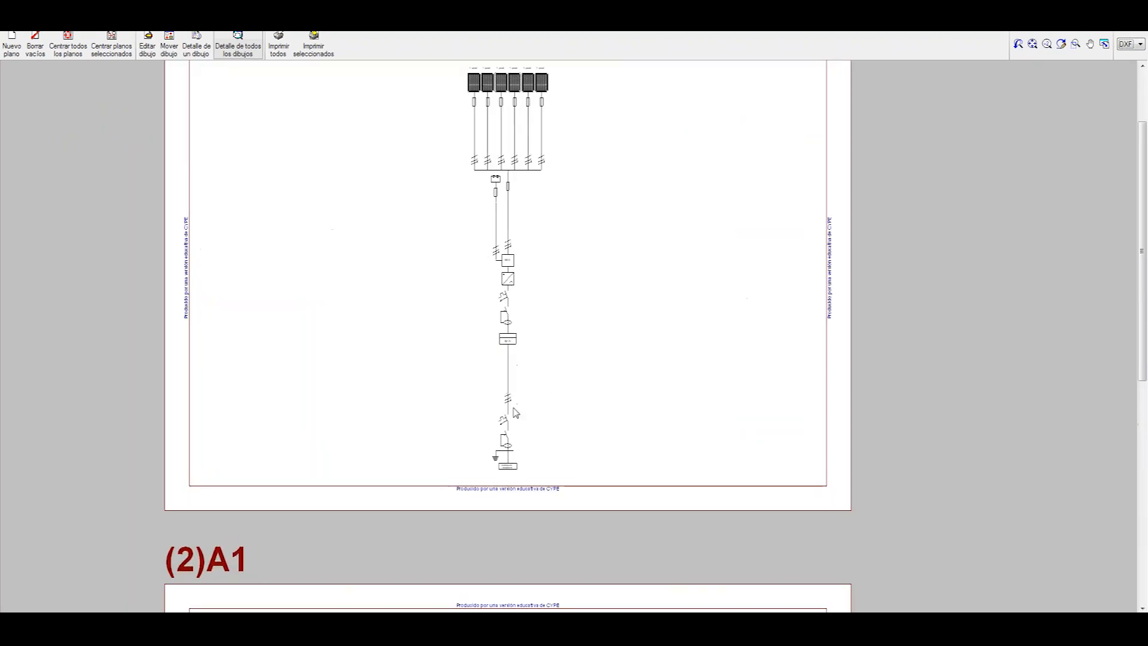
{"action": "scroll", "coordinate": [515, 412], "scroll_direction": "up", "scroll_amount": 5}
{"action": "scroll", "coordinate": [519, 491], "scroll_direction": "up", "scroll_amount": 4}
{"action": "scroll", "coordinate": [519, 535], "scroll_direction": "down", "scroll_amount": 6}
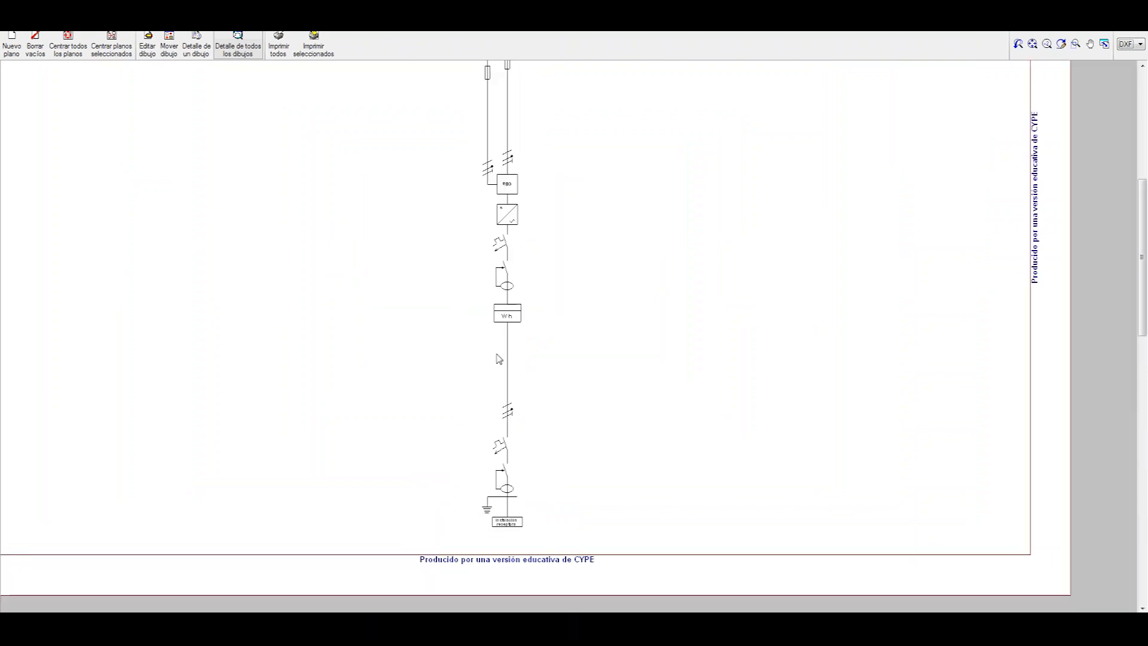
{"action": "scroll", "coordinate": [494, 446], "scroll_direction": "down", "scroll_amount": 2}
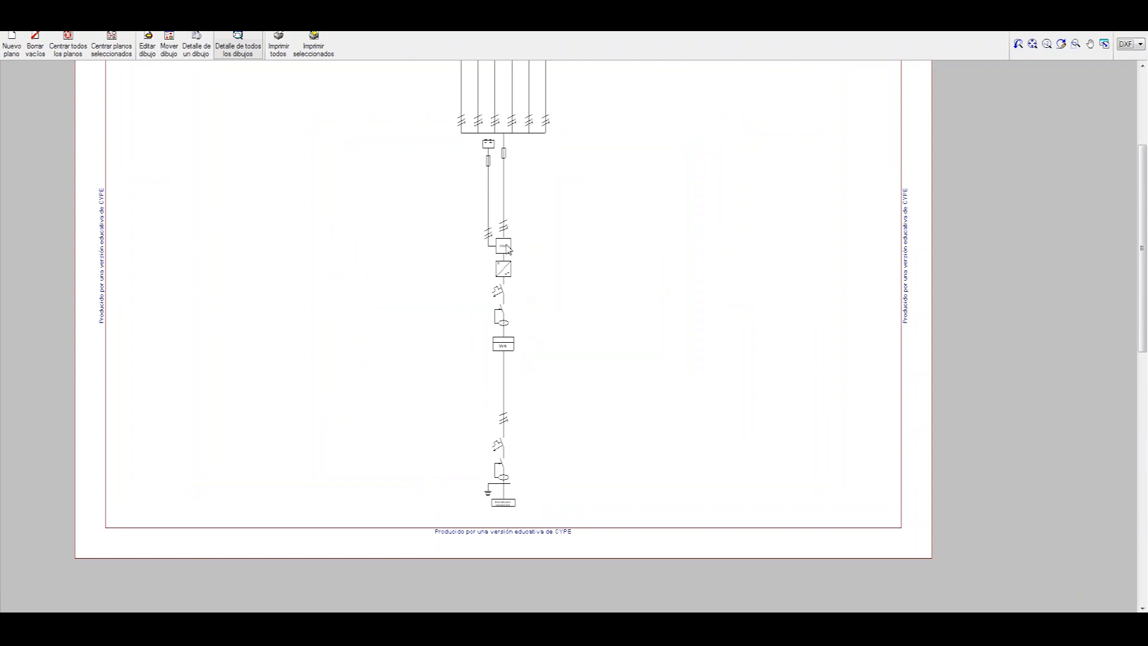
{"action": "scroll", "coordinate": [507, 249], "scroll_direction": "up", "scroll_amount": 3}
{"action": "scroll", "coordinate": [512, 247], "scroll_direction": "up", "scroll_amount": 1}
{"action": "scroll", "coordinate": [498, 299], "scroll_direction": "down", "scroll_amount": 4}
{"action": "scroll", "coordinate": [483, 315], "scroll_direction": "up", "scroll_amount": 2}
{"action": "scroll", "coordinate": [492, 232], "scroll_direction": "up", "scroll_amount": 2}
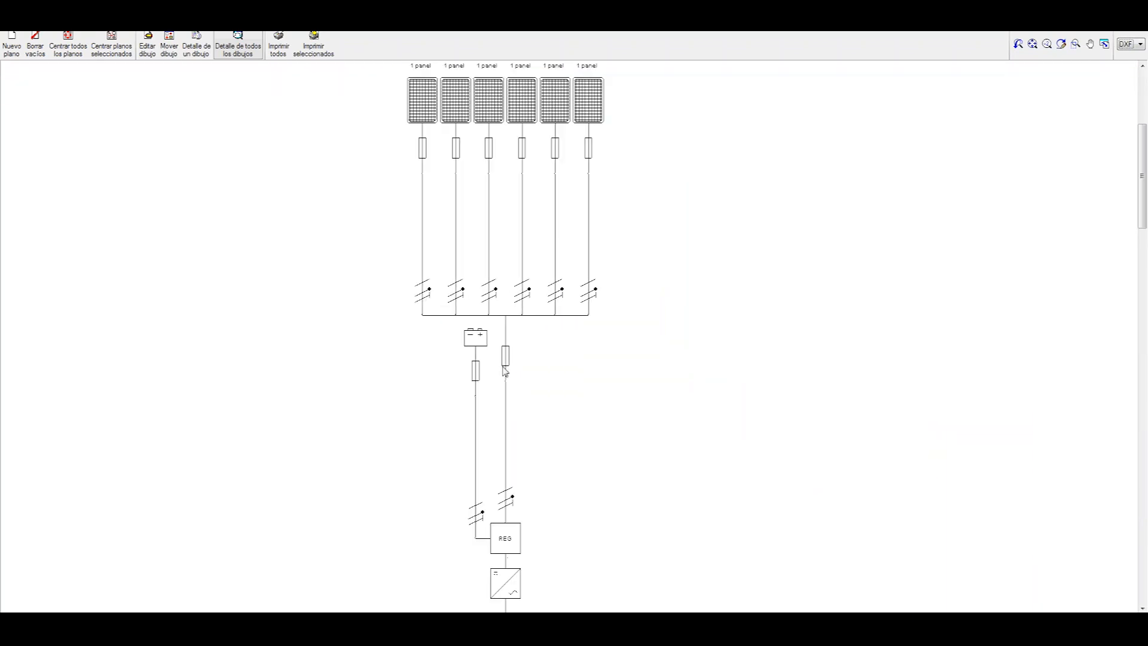
{"action": "scroll", "coordinate": [523, 239], "scroll_direction": "down", "scroll_amount": 3}
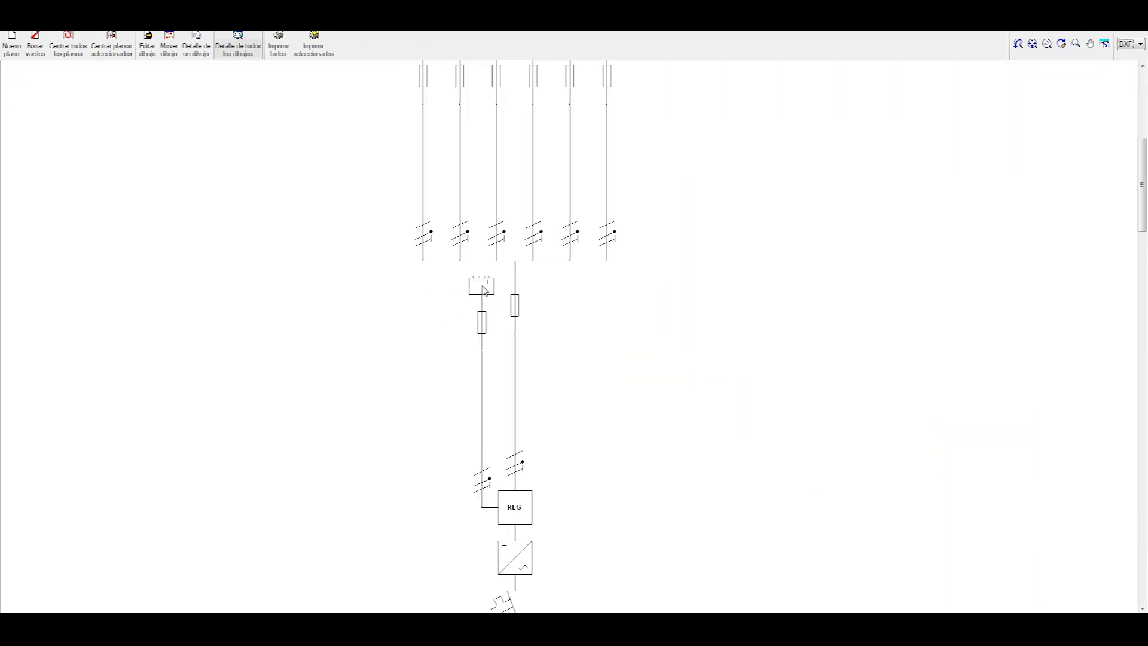
{"action": "scroll", "coordinate": [508, 315], "scroll_direction": "down", "scroll_amount": 3}
{"action": "scroll", "coordinate": [393, 257], "scroll_direction": "up", "scroll_amount": 1}
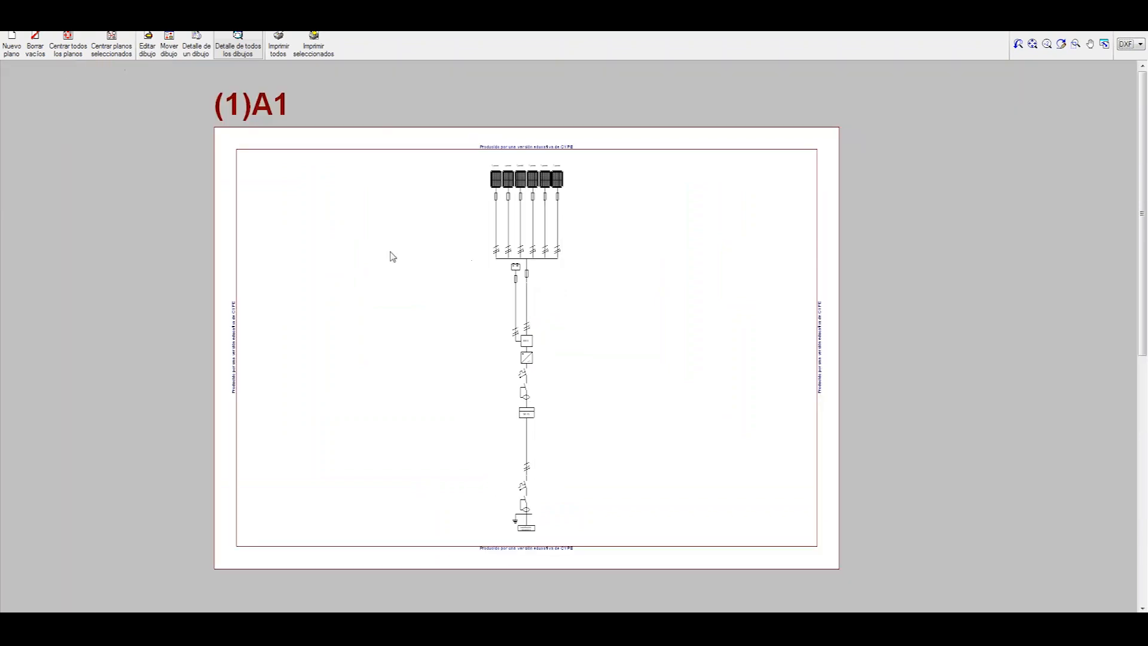